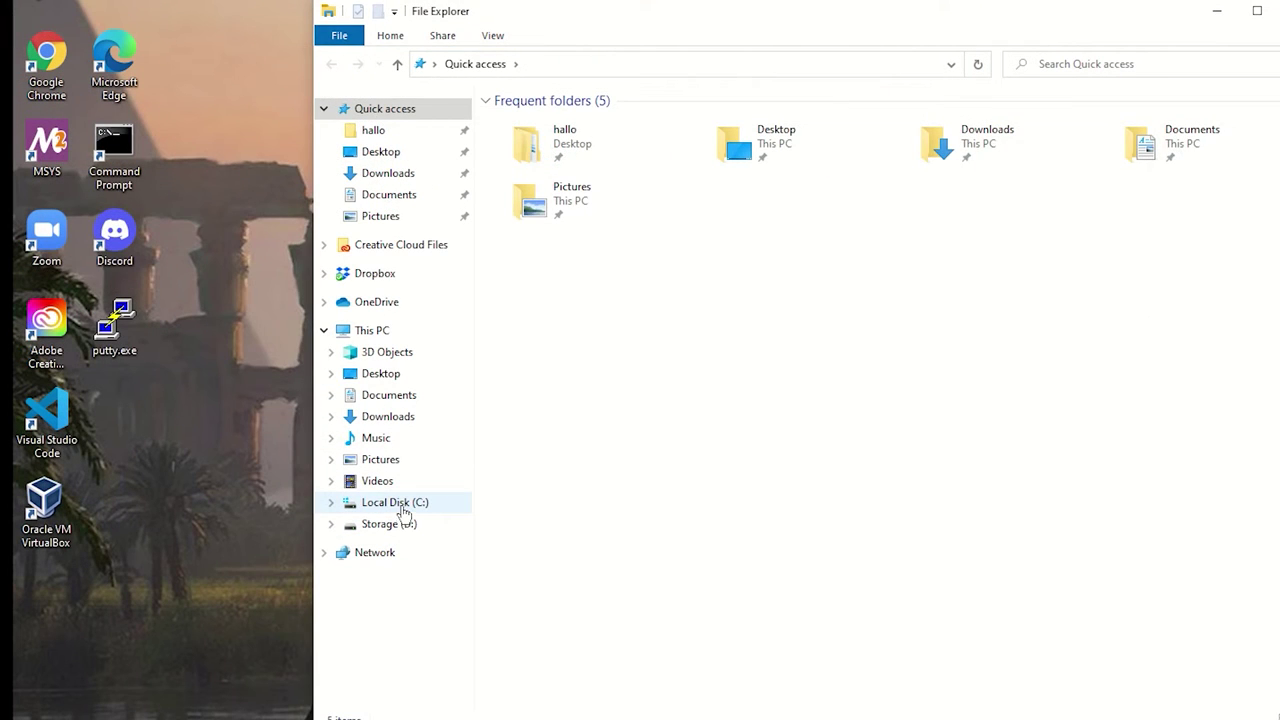
# Create a new folder named trs80 on the C: drive
pyautogui.click(403, 512)
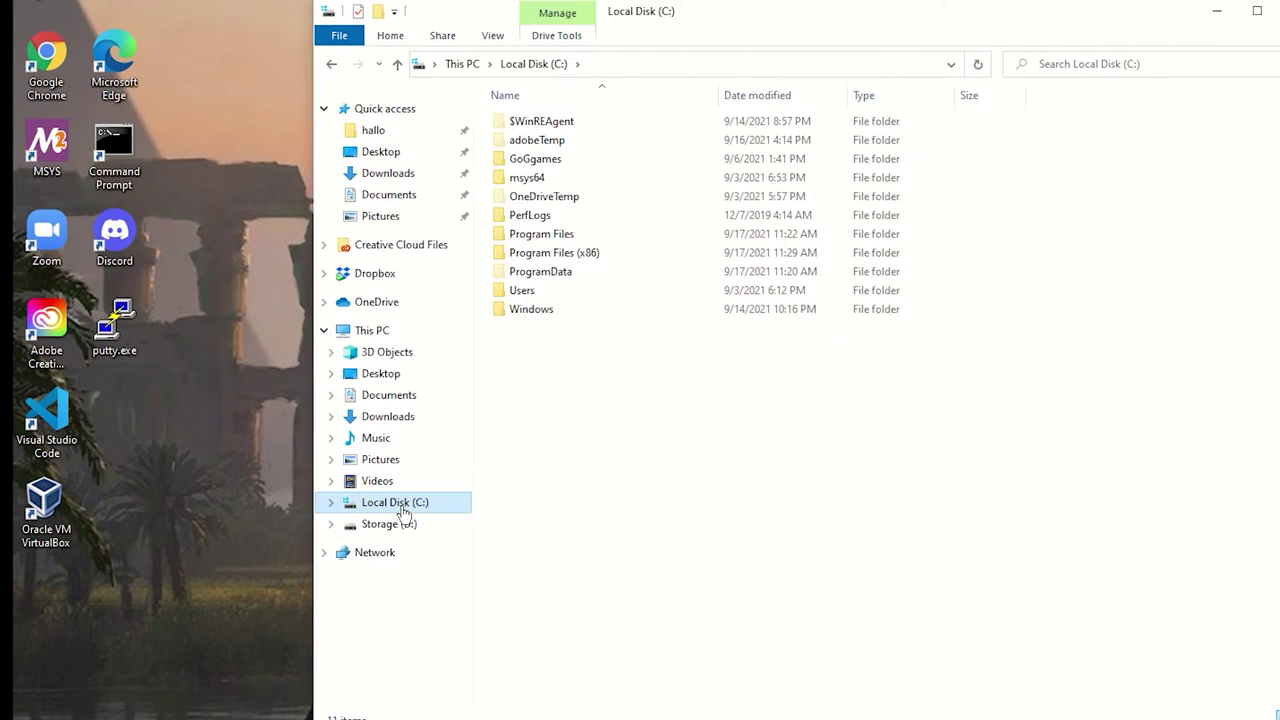
pyautogui.rightClick(566, 366)
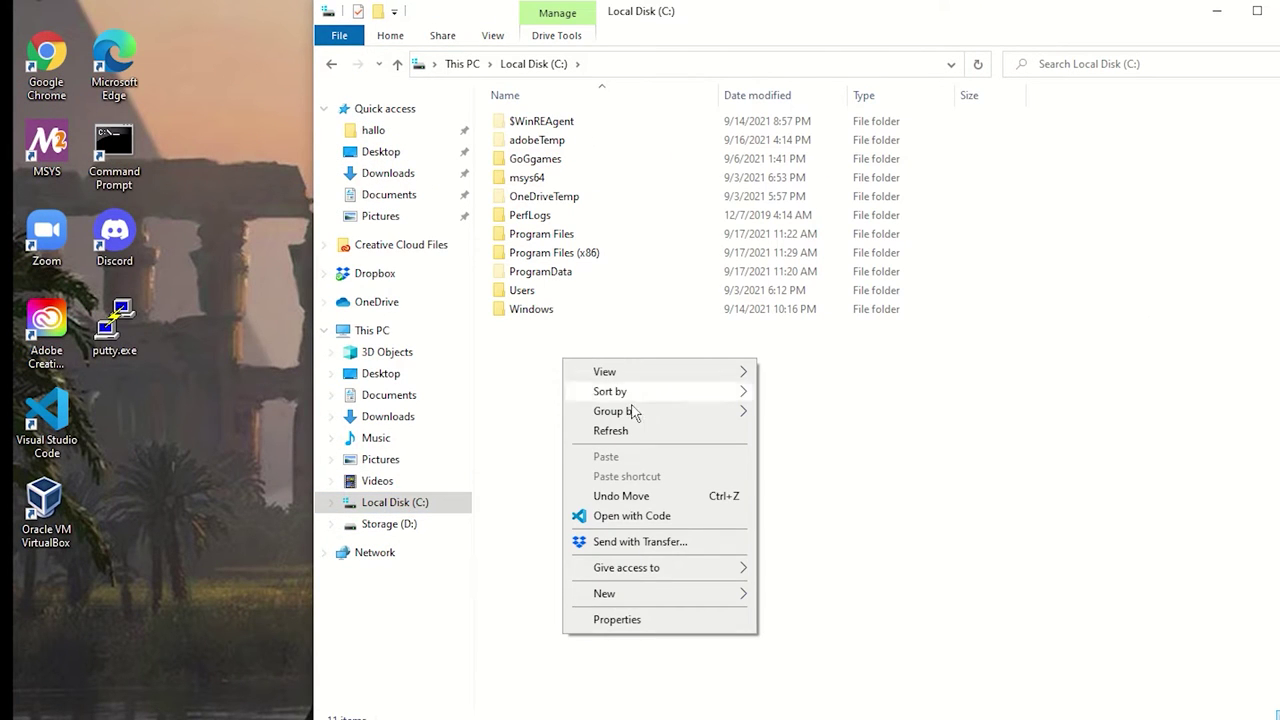
pyautogui.moveTo(626, 600)
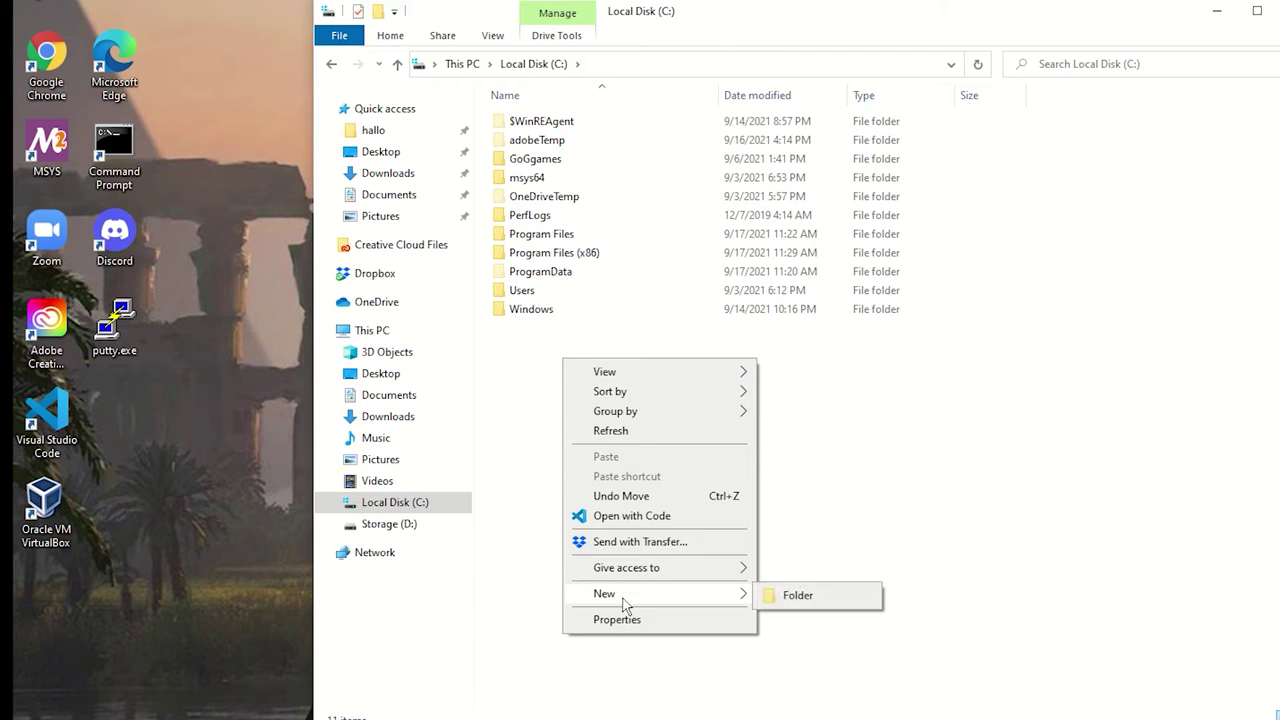
pyautogui.click(822, 597)
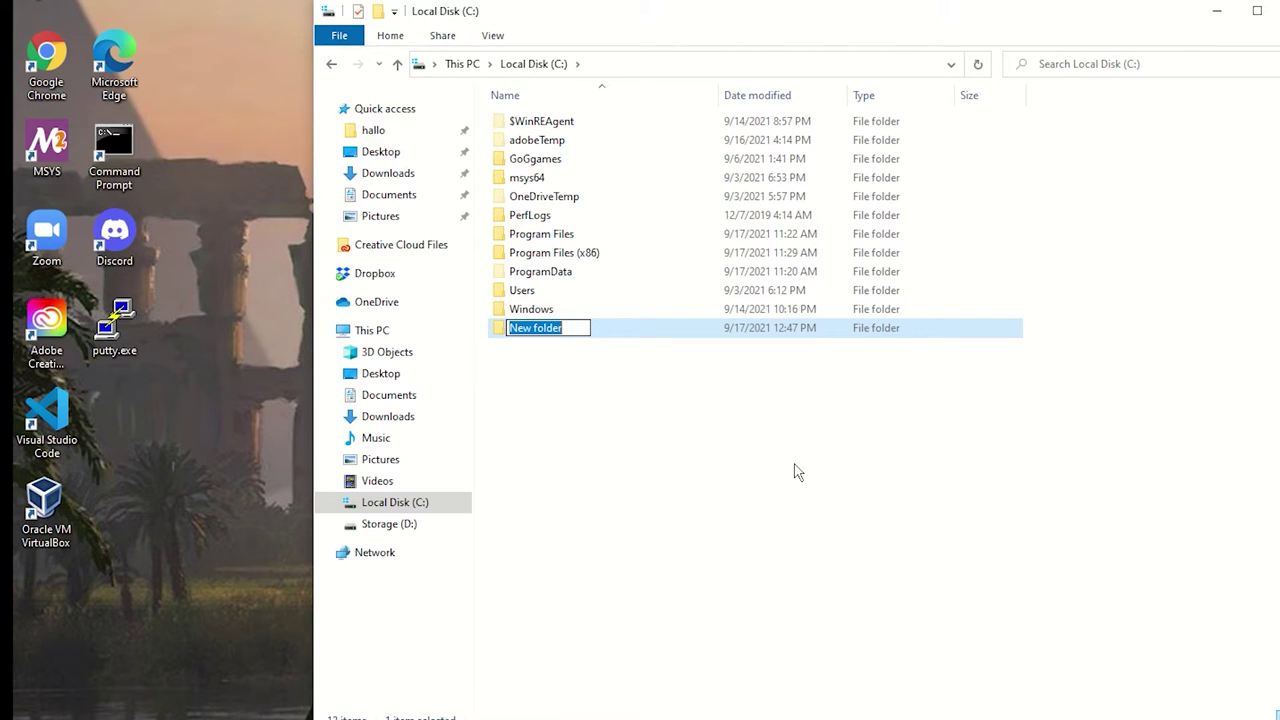
pyautogui.write('trs')
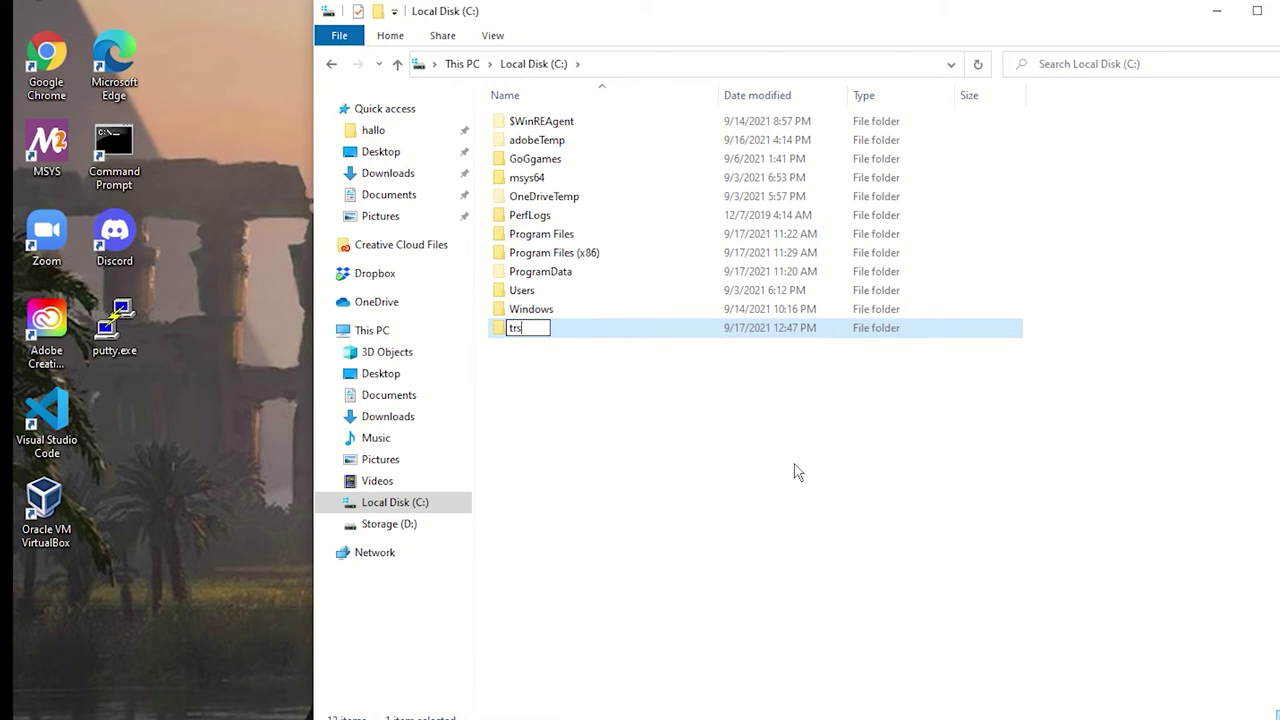
pyautogui.write('80')
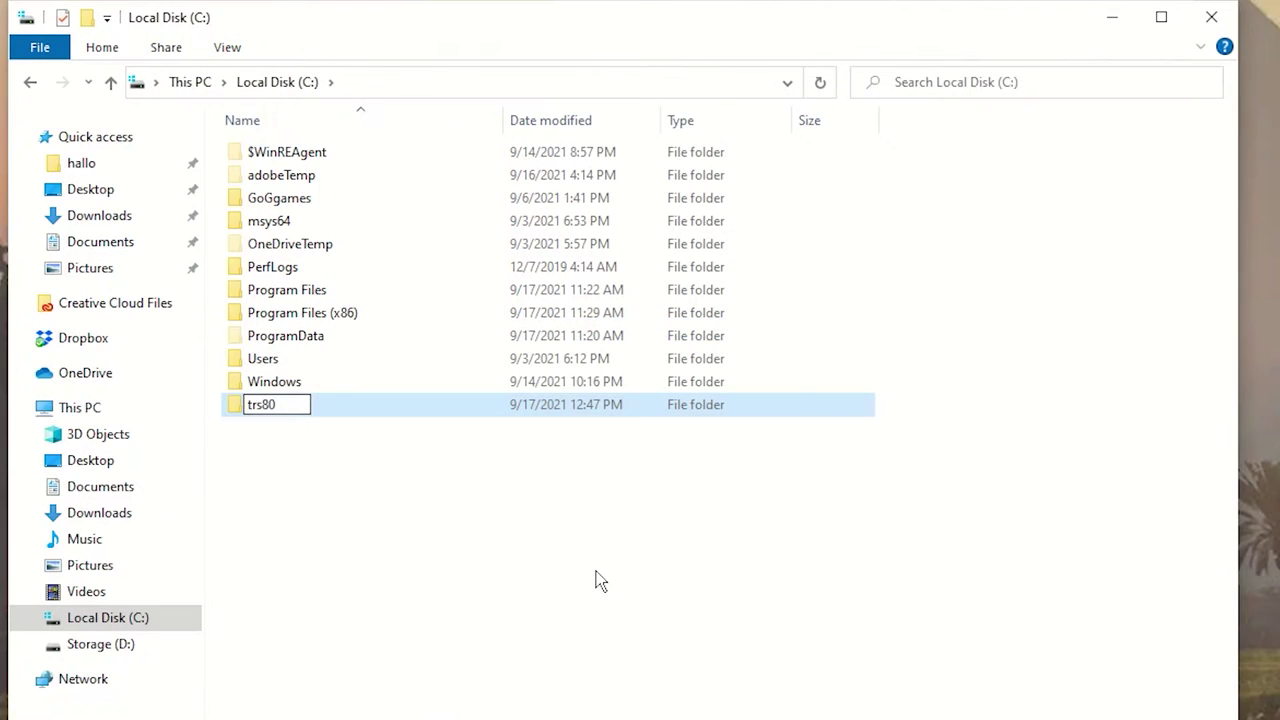
pyautogui.press('Return')
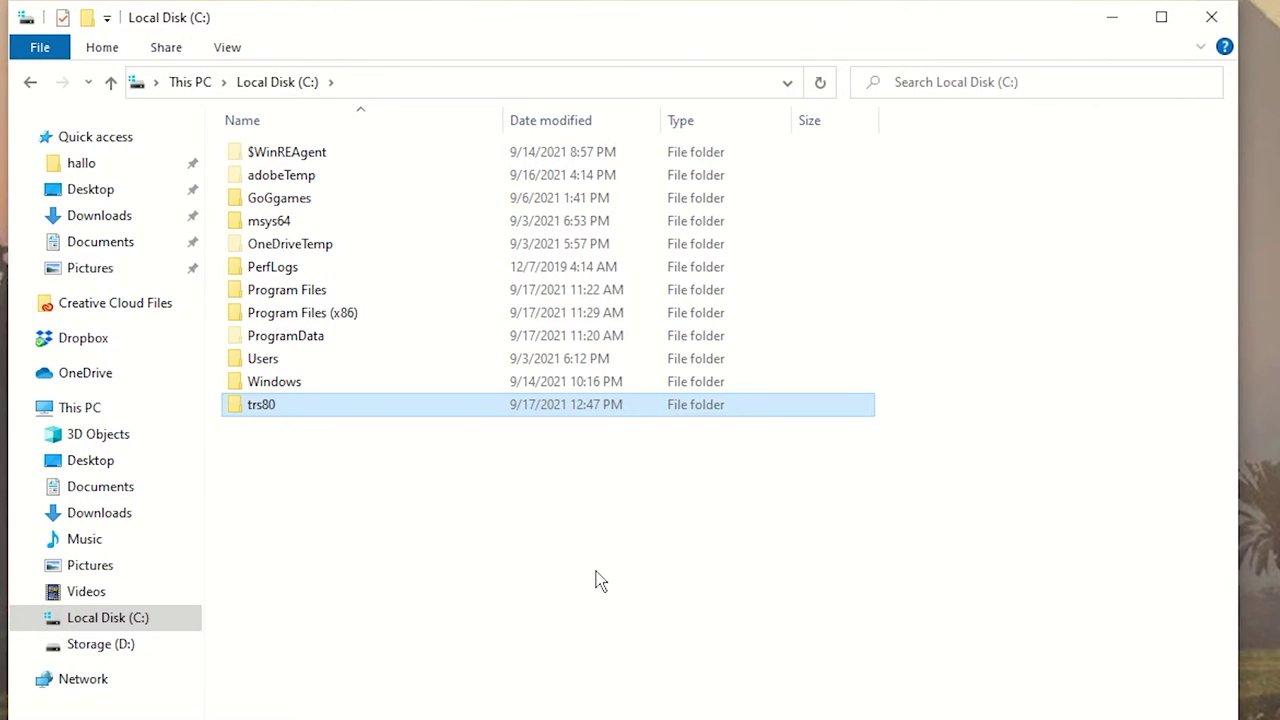
# Open the trs80 folder and copy its address as text
pyautogui.doubleClick(277, 408)
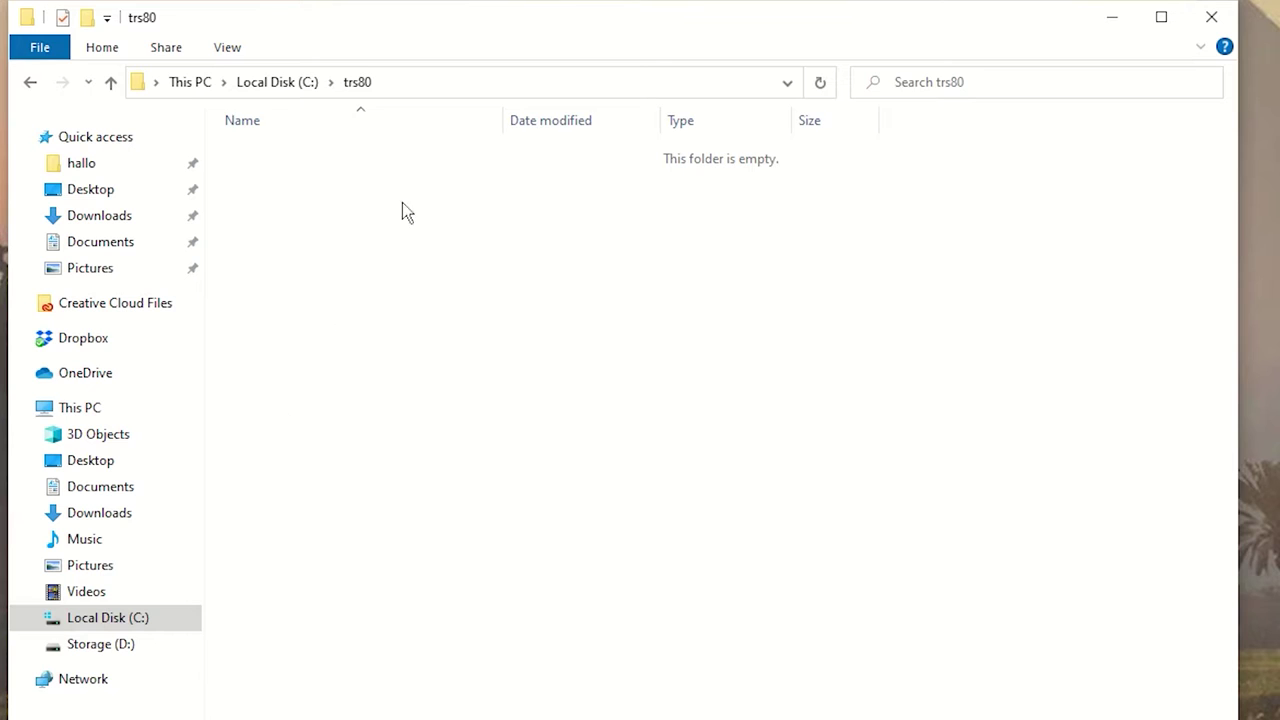
pyautogui.rightClick(410, 88)
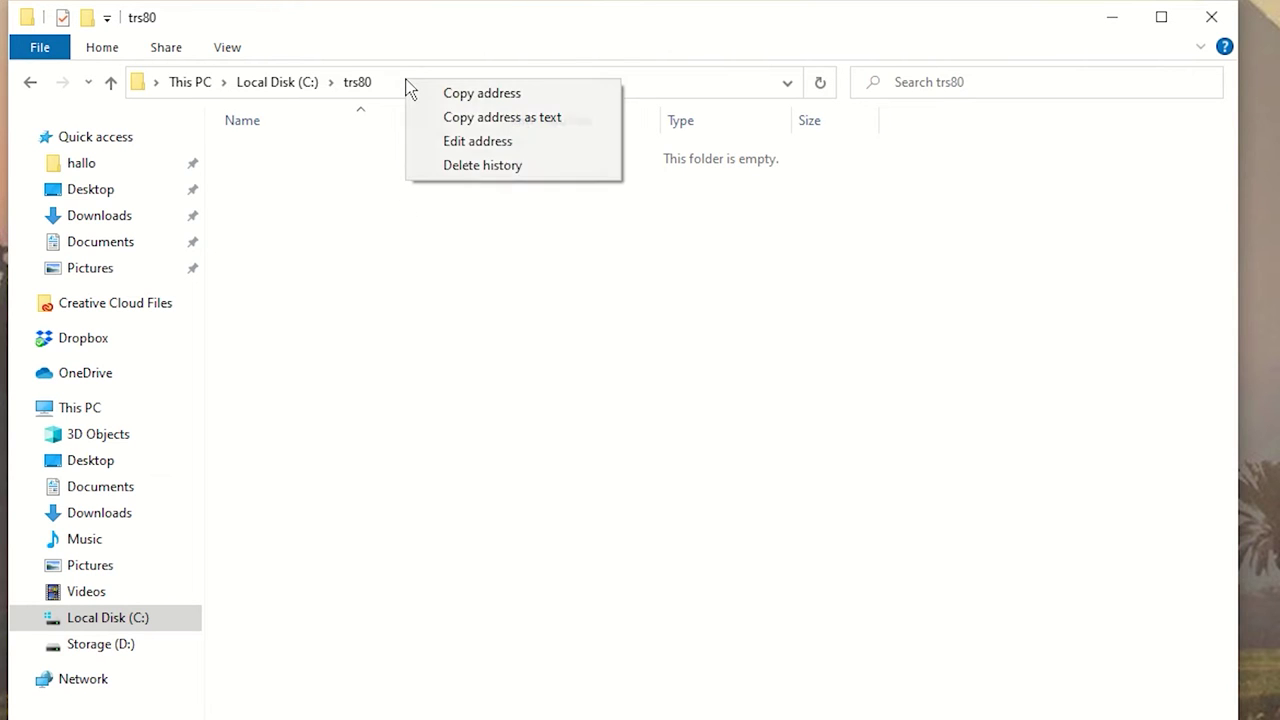
pyautogui.click(483, 117)
# Open the Environment Variables window through the 'edit' system settings search
pyautogui.click(13, 710)
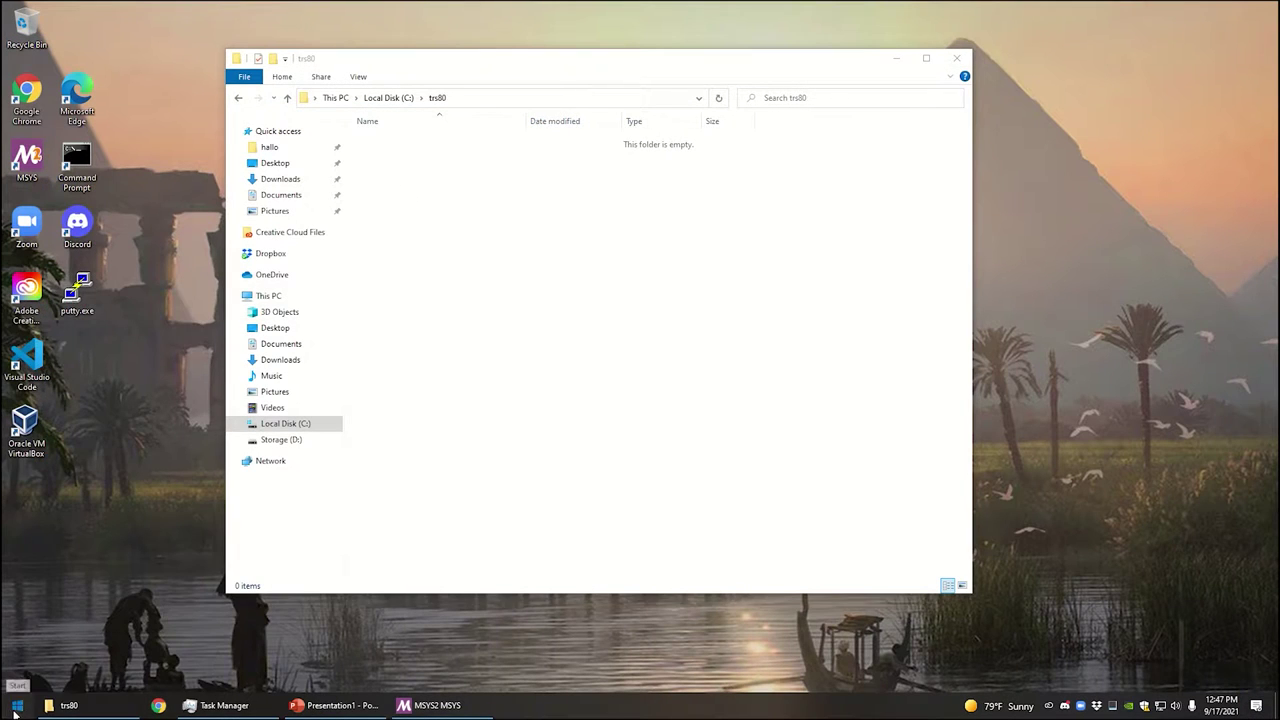
pyautogui.write('edit')
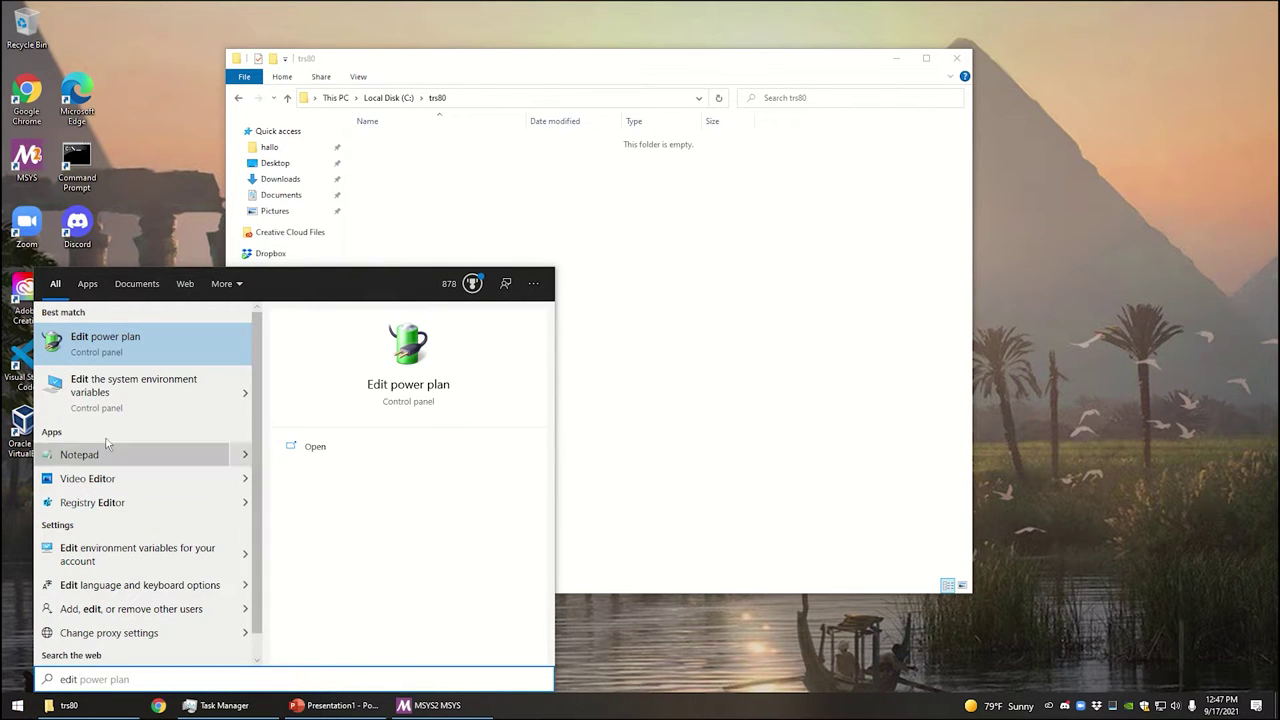
pyautogui.click(127, 389)
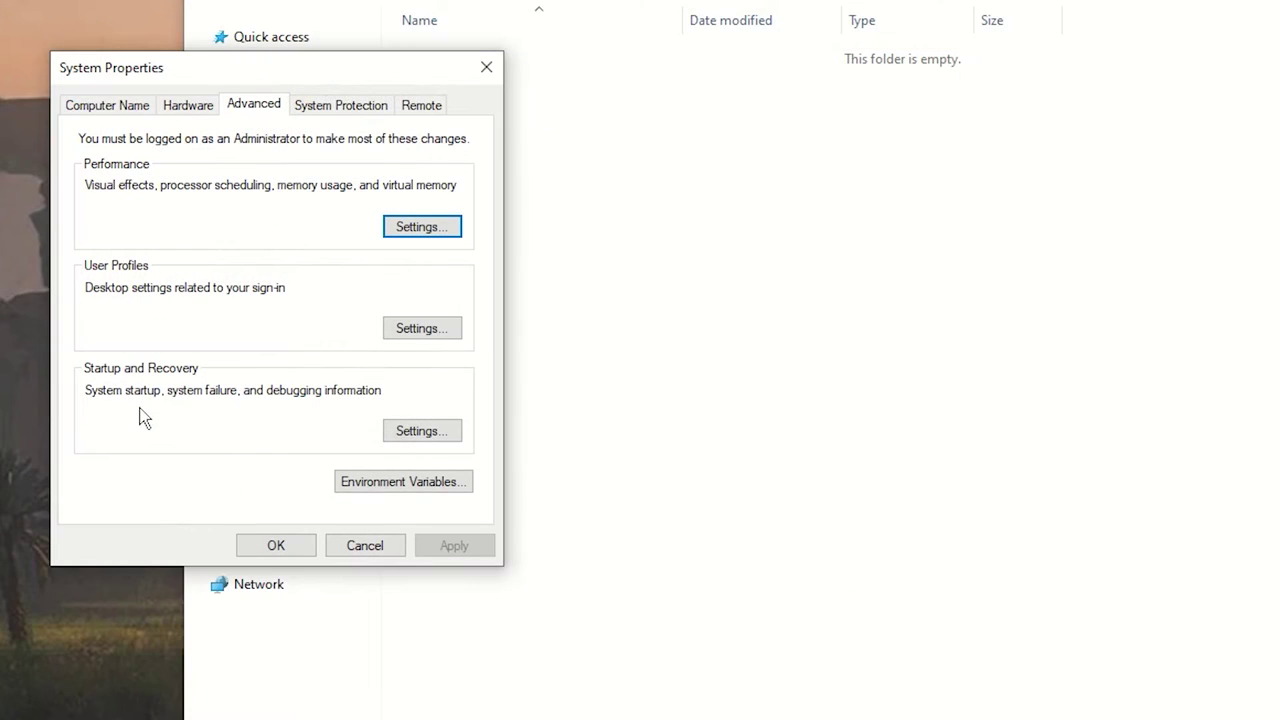
pyautogui.click(430, 494)
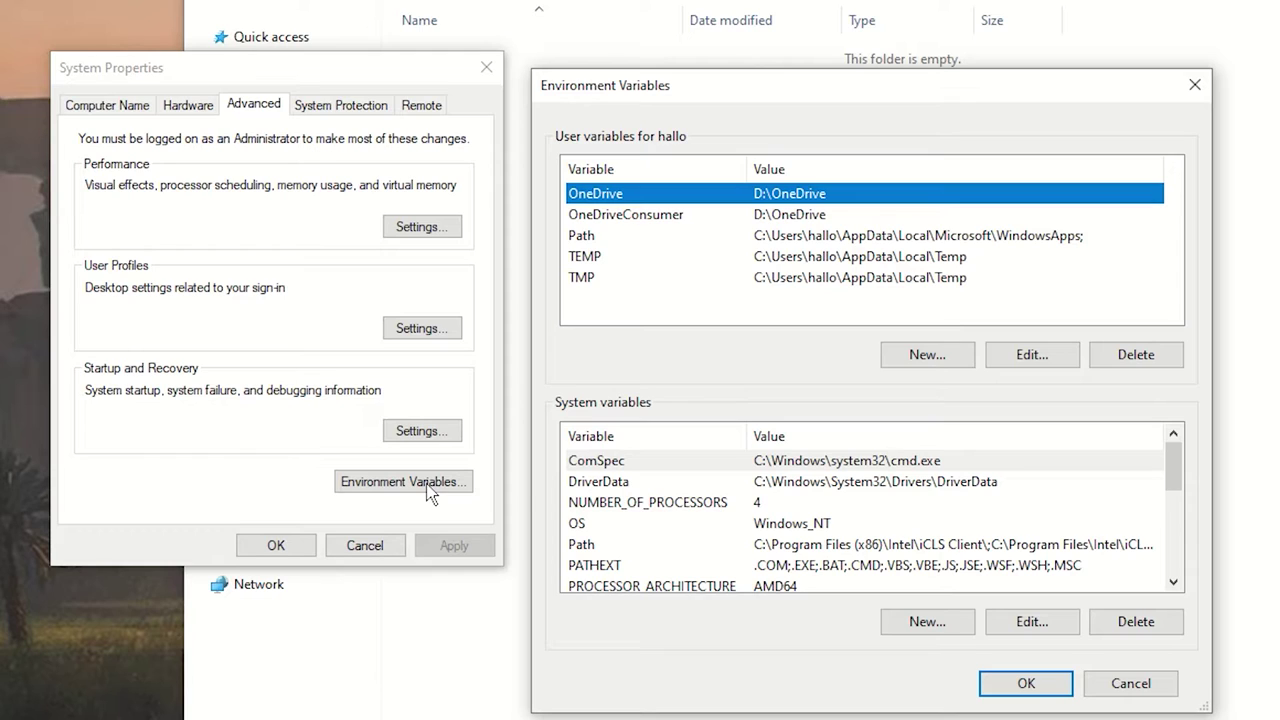
# Add C:\trs80 as a new user Path entry and confirm the changes
pyautogui.click(889, 240)
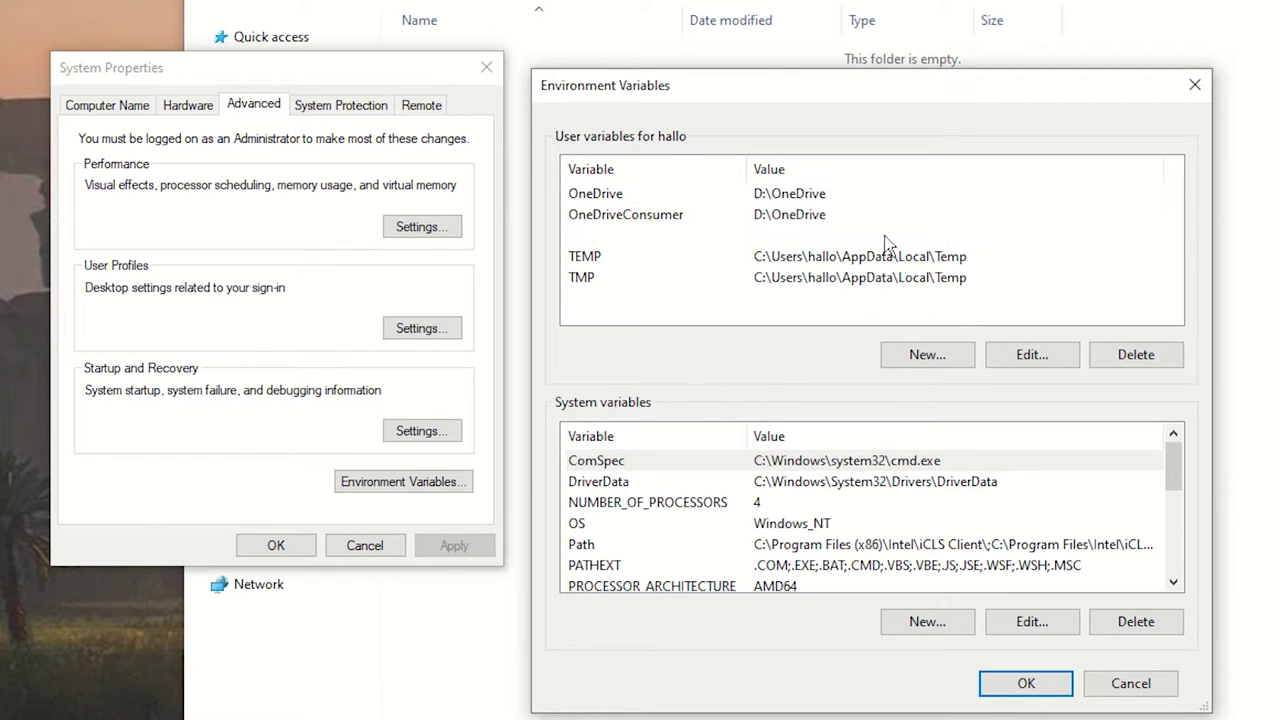
pyautogui.click(1035, 357)
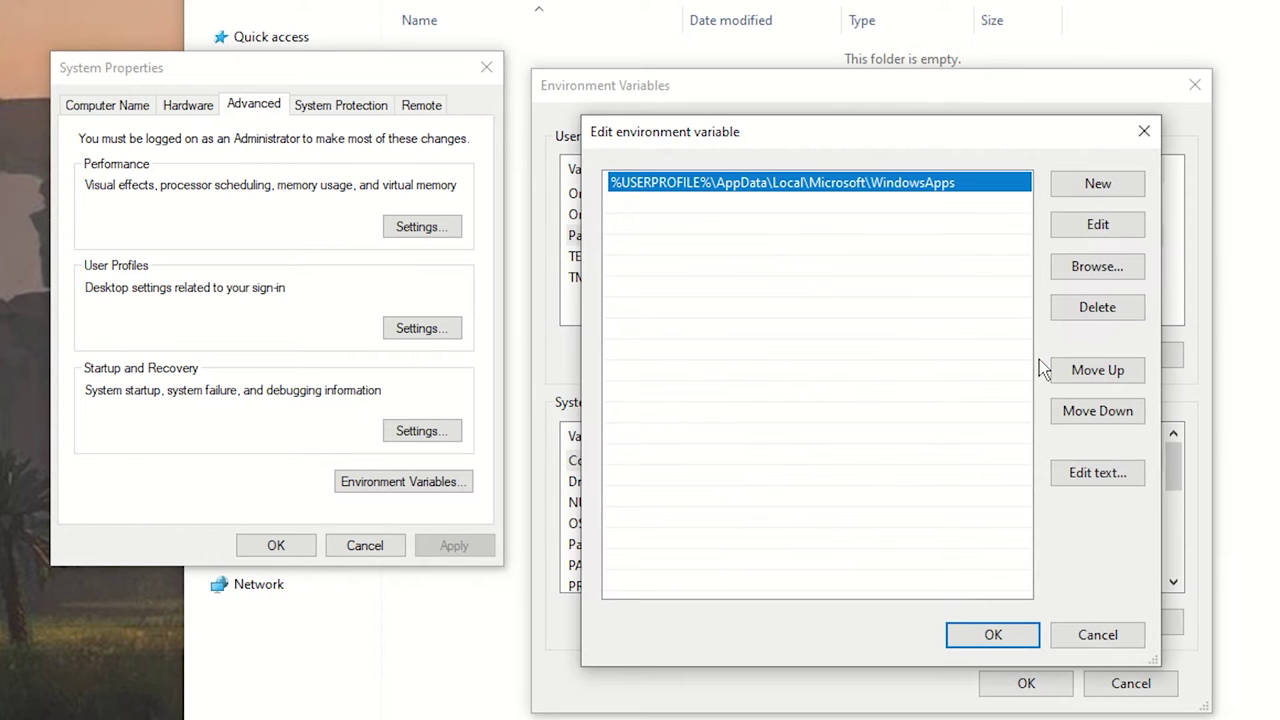
pyautogui.click(1098, 184)
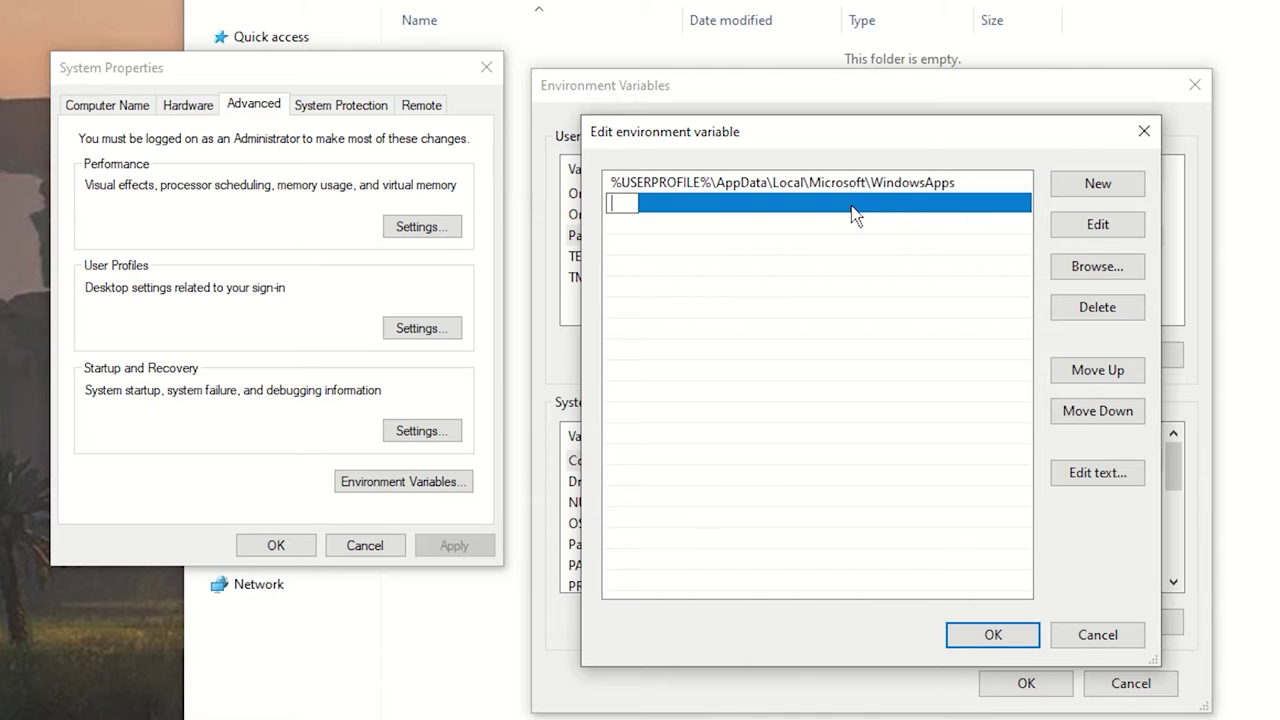
pyautogui.hotkey('ctrl', 'v')
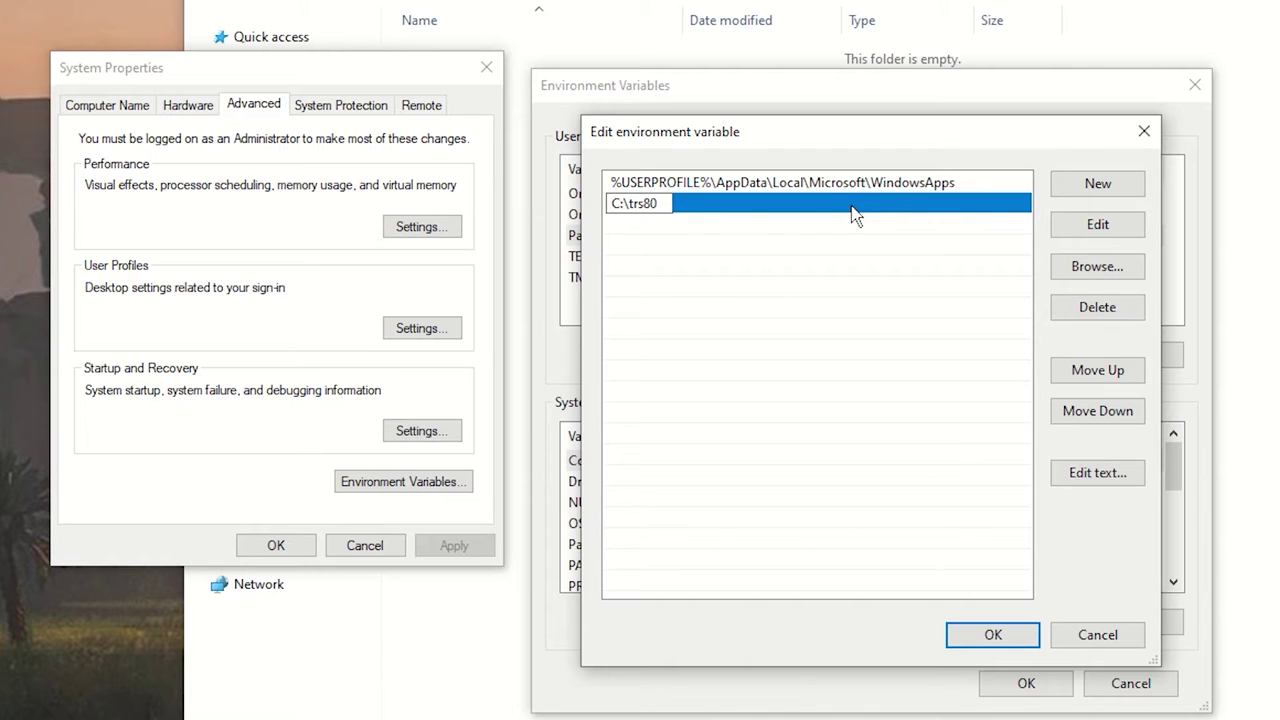
pyautogui.click(988, 635)
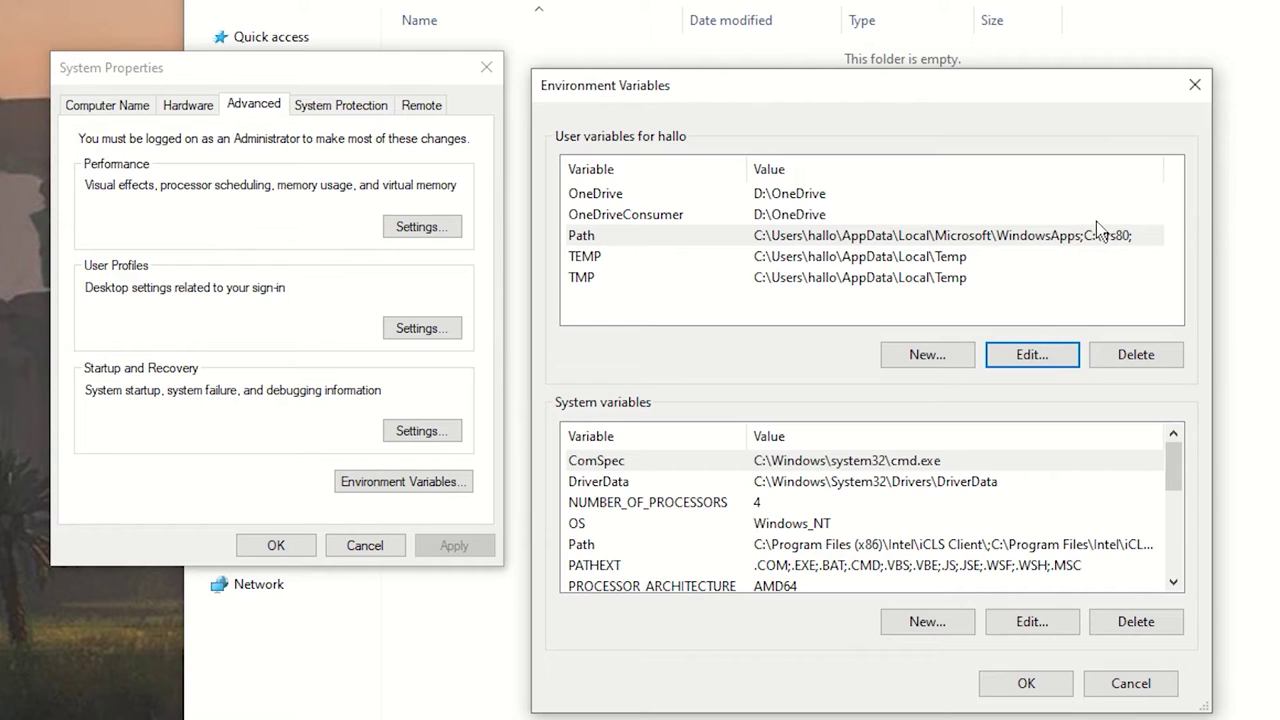
pyautogui.click(1026, 683)
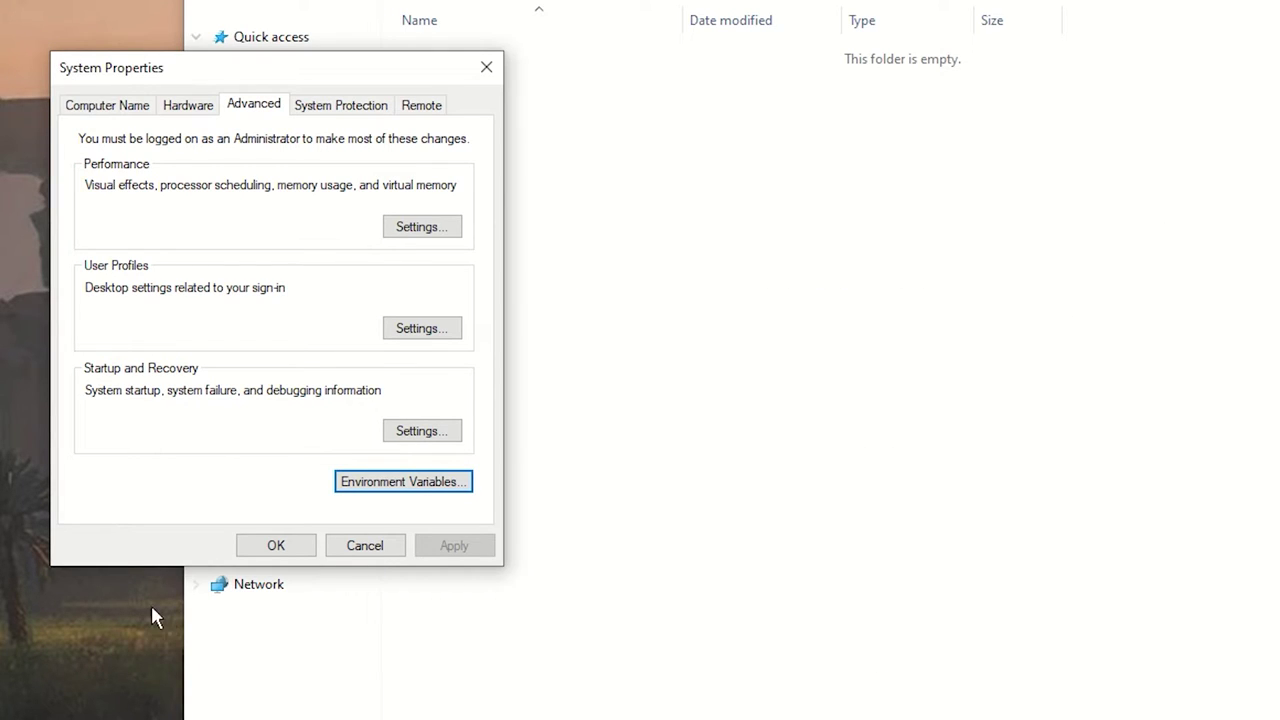
# Close System Properties and go to the 48k.ca home page in Chrome
pyautogui.click(276, 546)
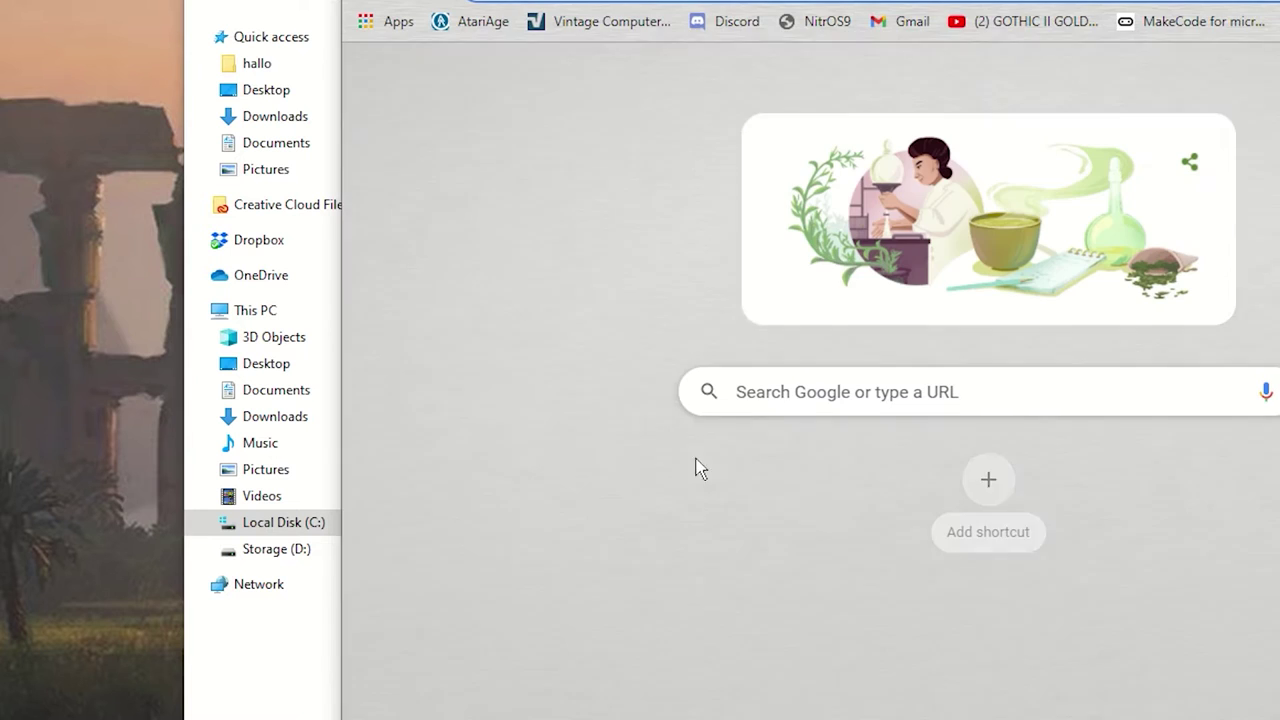
pyautogui.write('4')
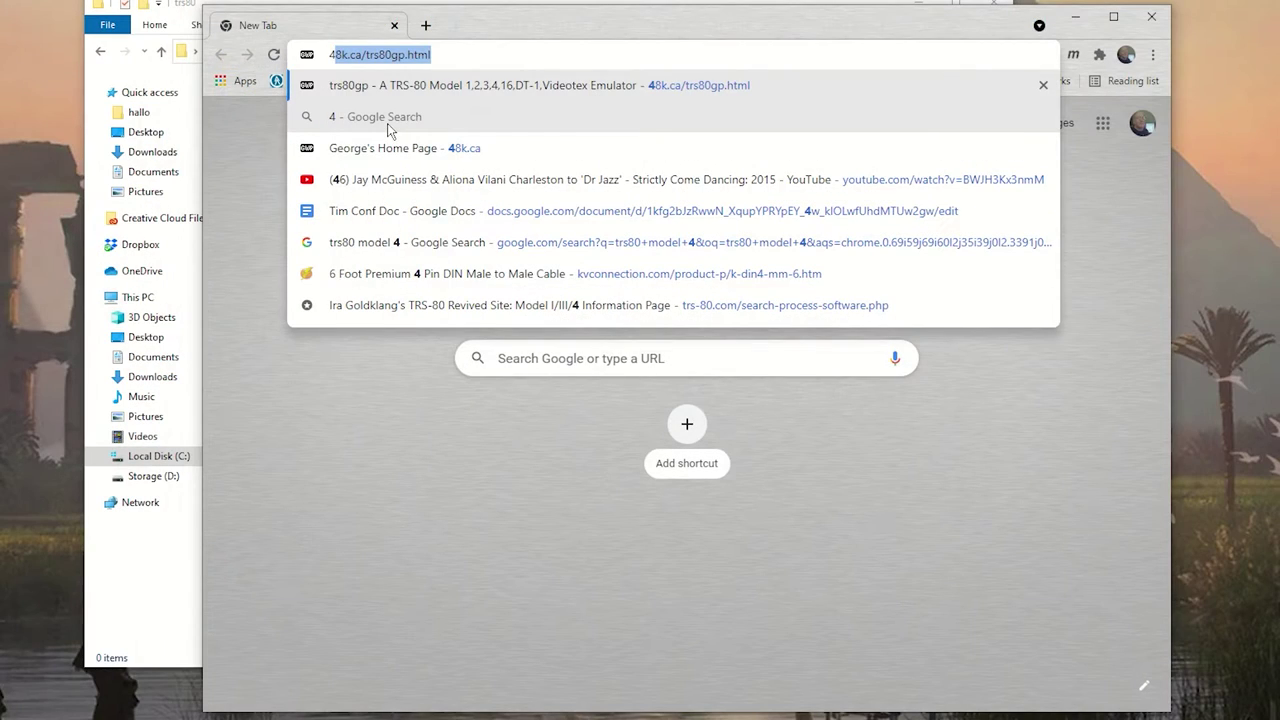
pyautogui.press('Right')
pyautogui.press('BackSpace')
pyautogui.press('BackSpace')
pyautogui.press('BackSpace')
pyautogui.press('BackSpace')
pyautogui.press('BackSpace')
pyautogui.press('BackSpace')
pyautogui.press('BackSpace')
pyautogui.press('BackSpace')
pyautogui.press('BackSpace')
pyautogui.press('BackSpace')
pyautogui.press('BackSpace')
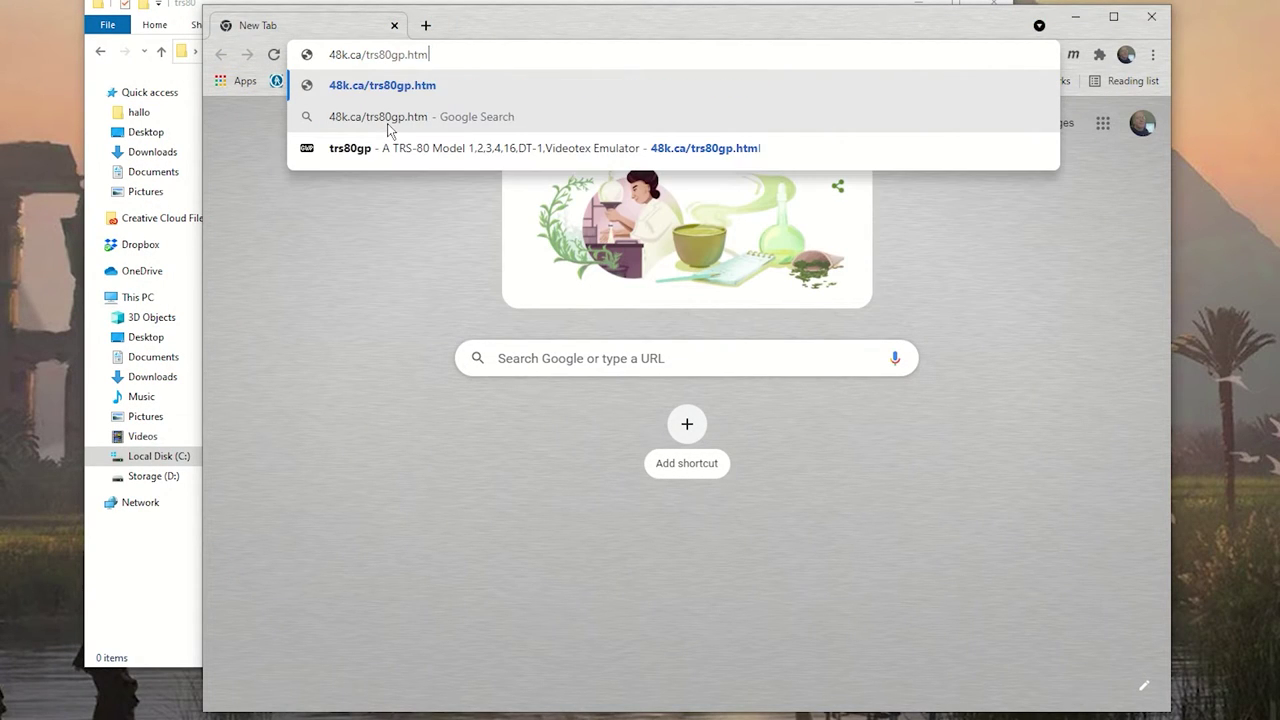
pyautogui.press('BackSpace')
pyautogui.press('BackSpace')
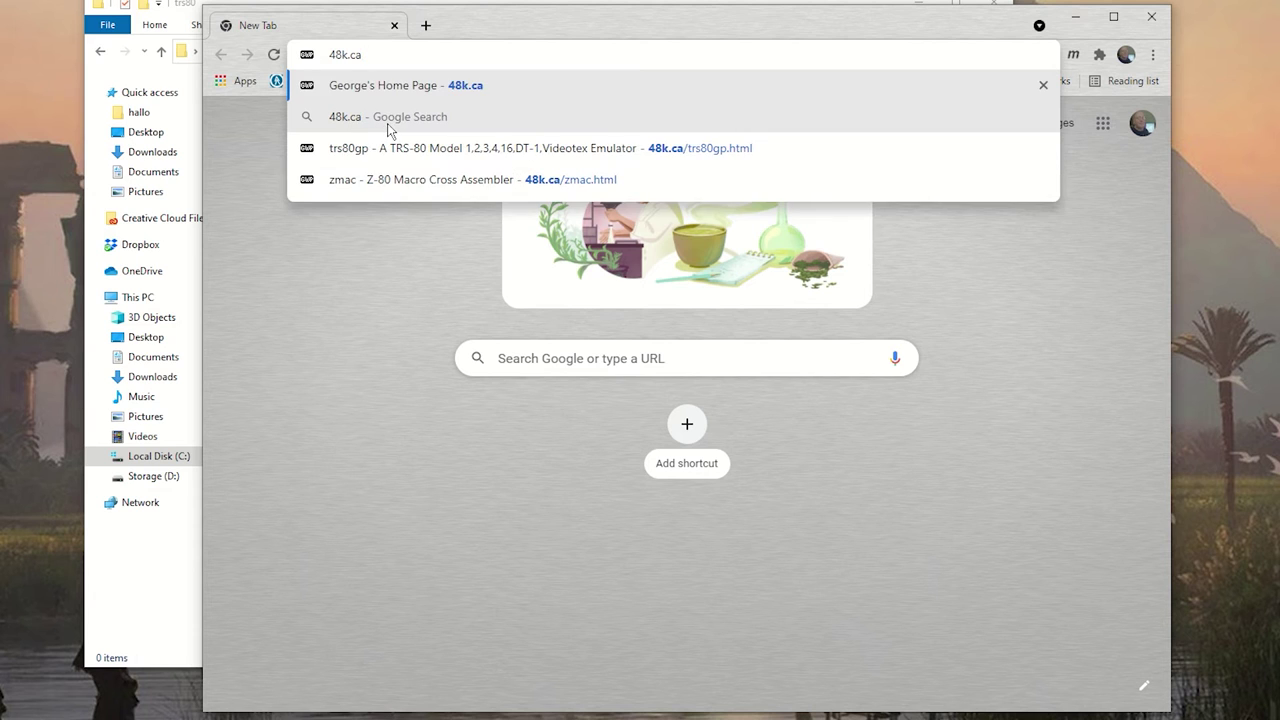
pyautogui.click(397, 85)
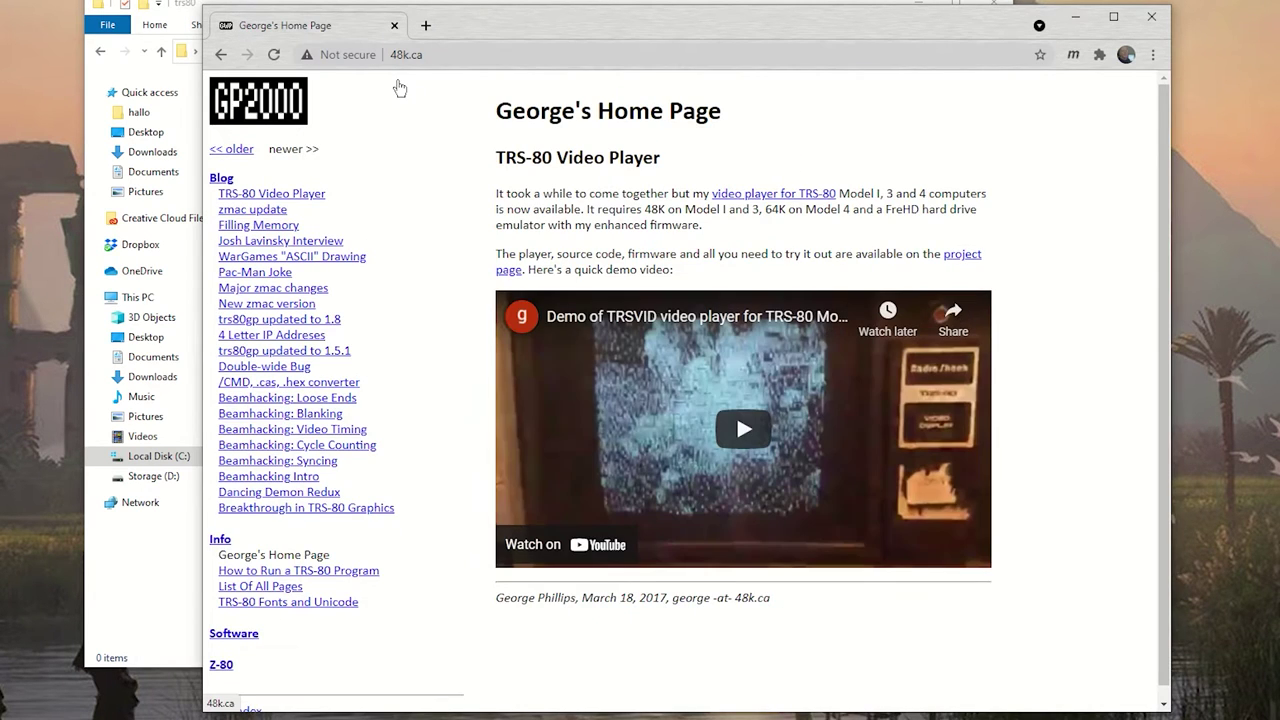
# Download trs80gp-2.4.4.zip from the trs80gp emulator page
pyautogui.scroll(-1, 251, 600)
pyautogui.click(246, 624)
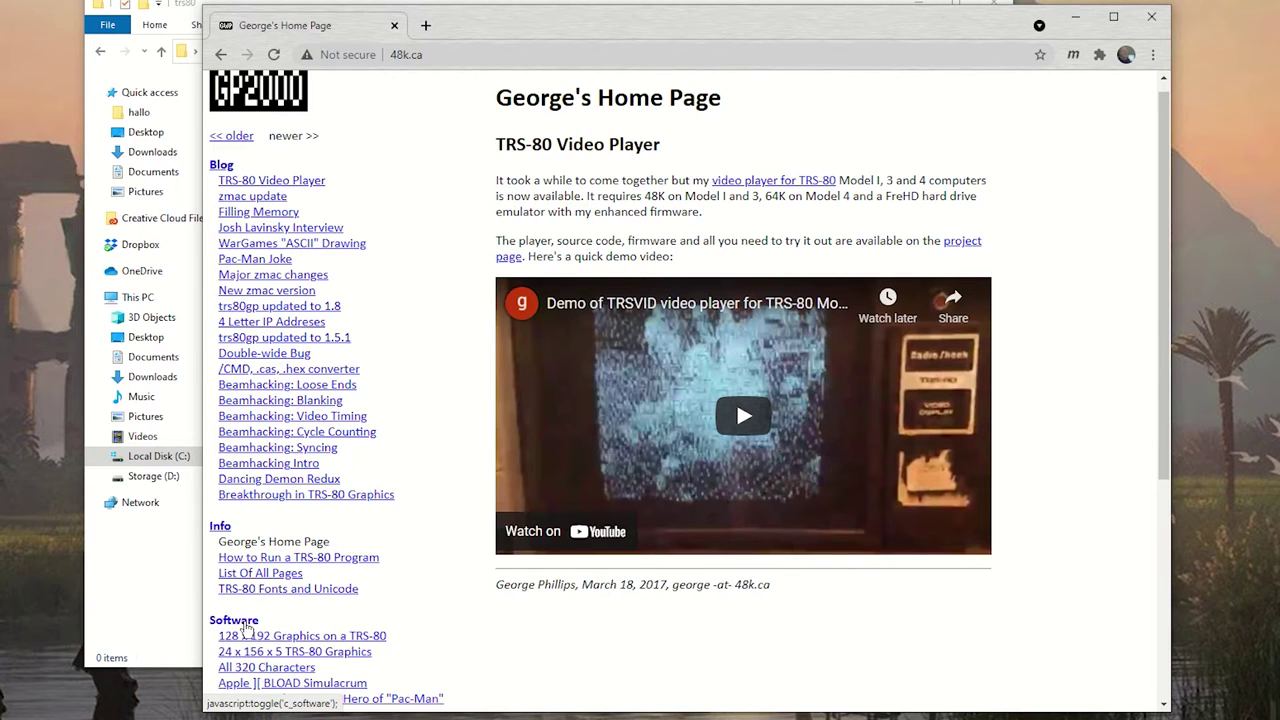
pyautogui.scroll(-3, 283, 615)
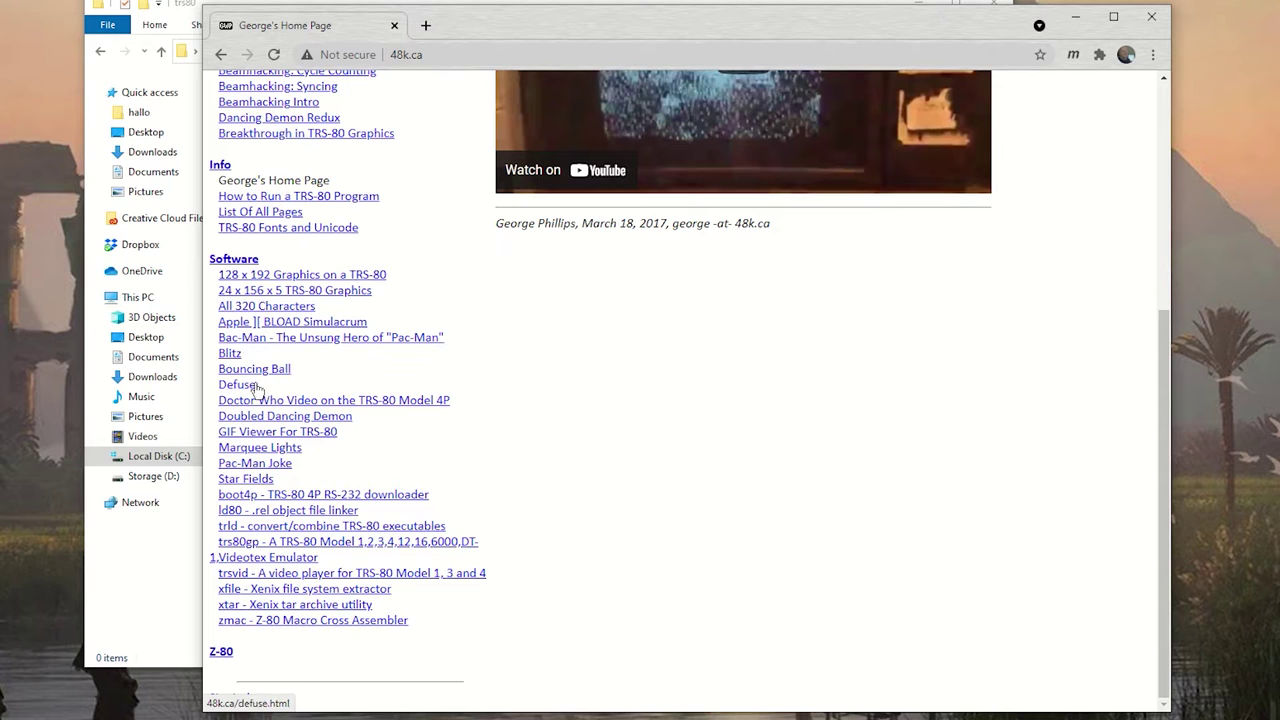
pyautogui.click(314, 545)
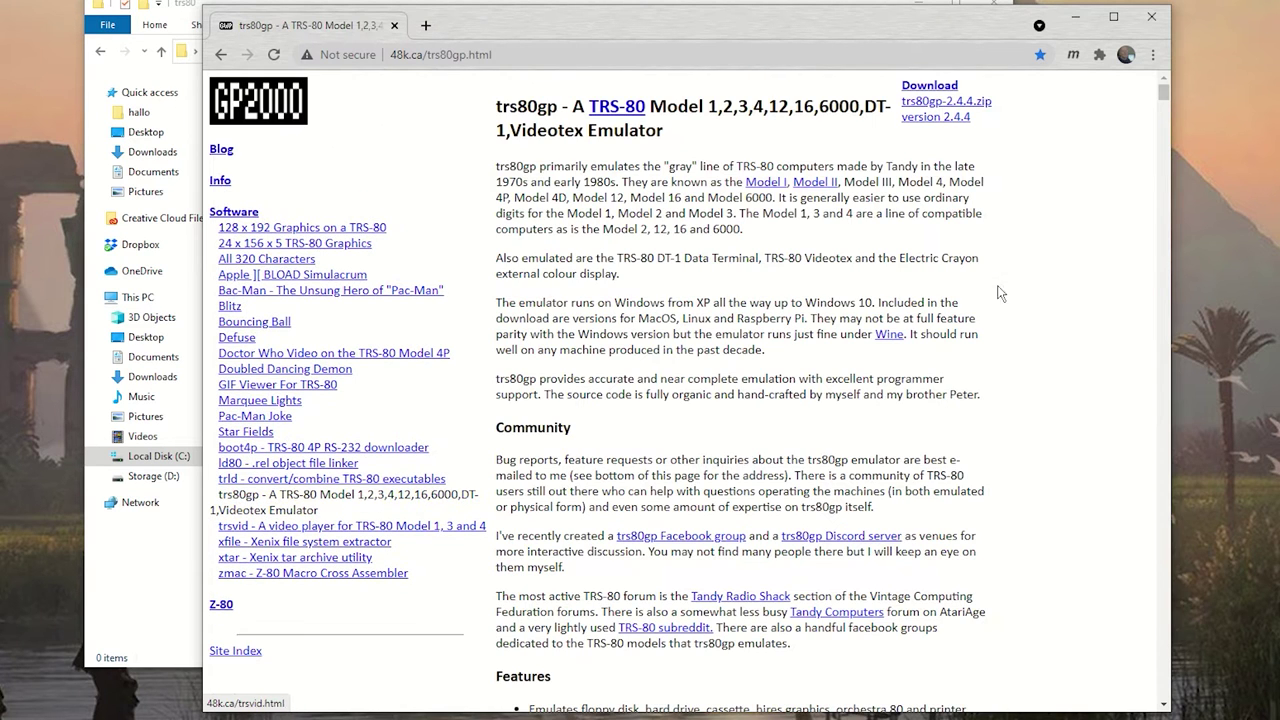
pyautogui.click(943, 105)
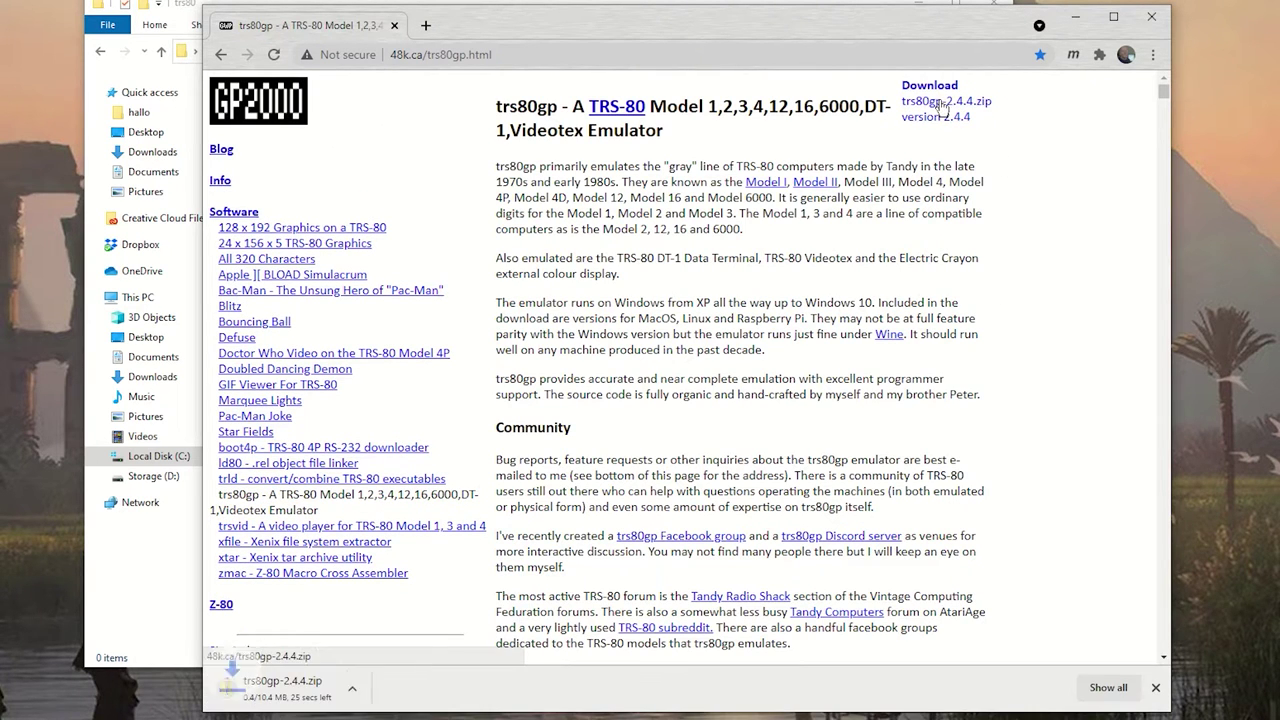
# Download zmac.zip from the zmac cross assembler page
pyautogui.scroll(-1, 355, 195)
pyautogui.scroll(-5, 352, 198)
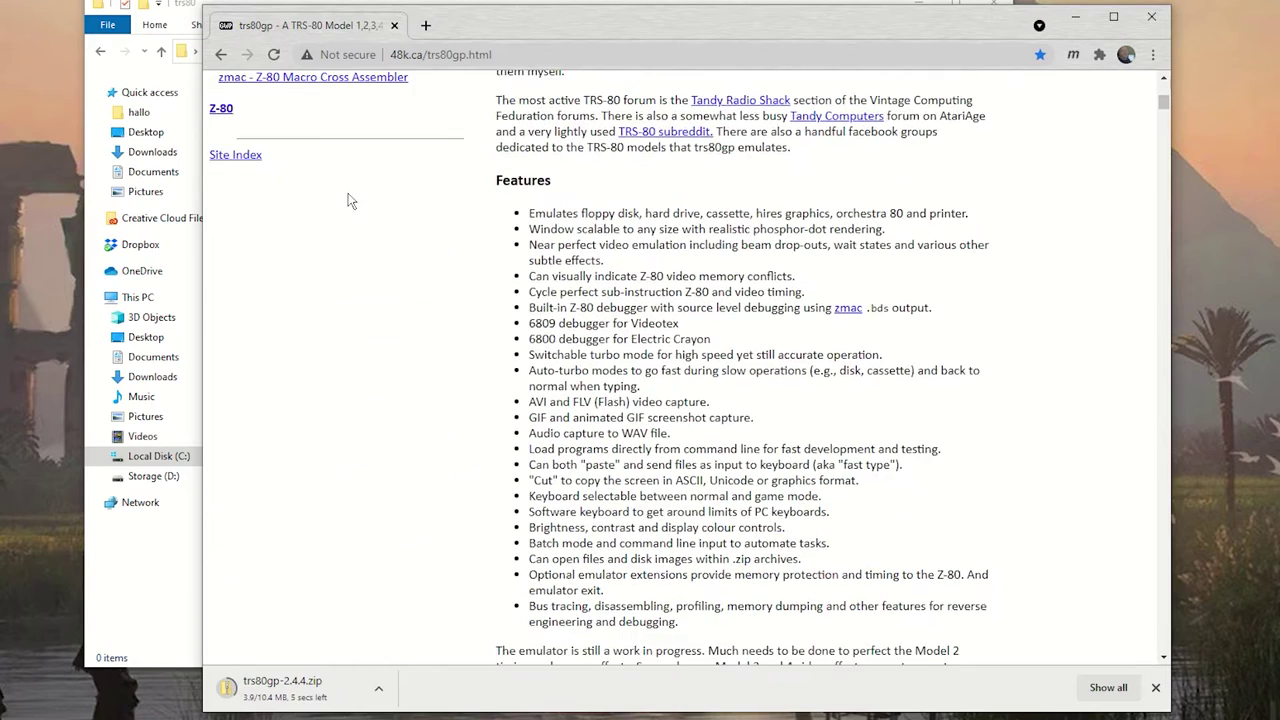
pyautogui.scroll(4, 320, 260)
pyautogui.scroll(-1, 280, 320)
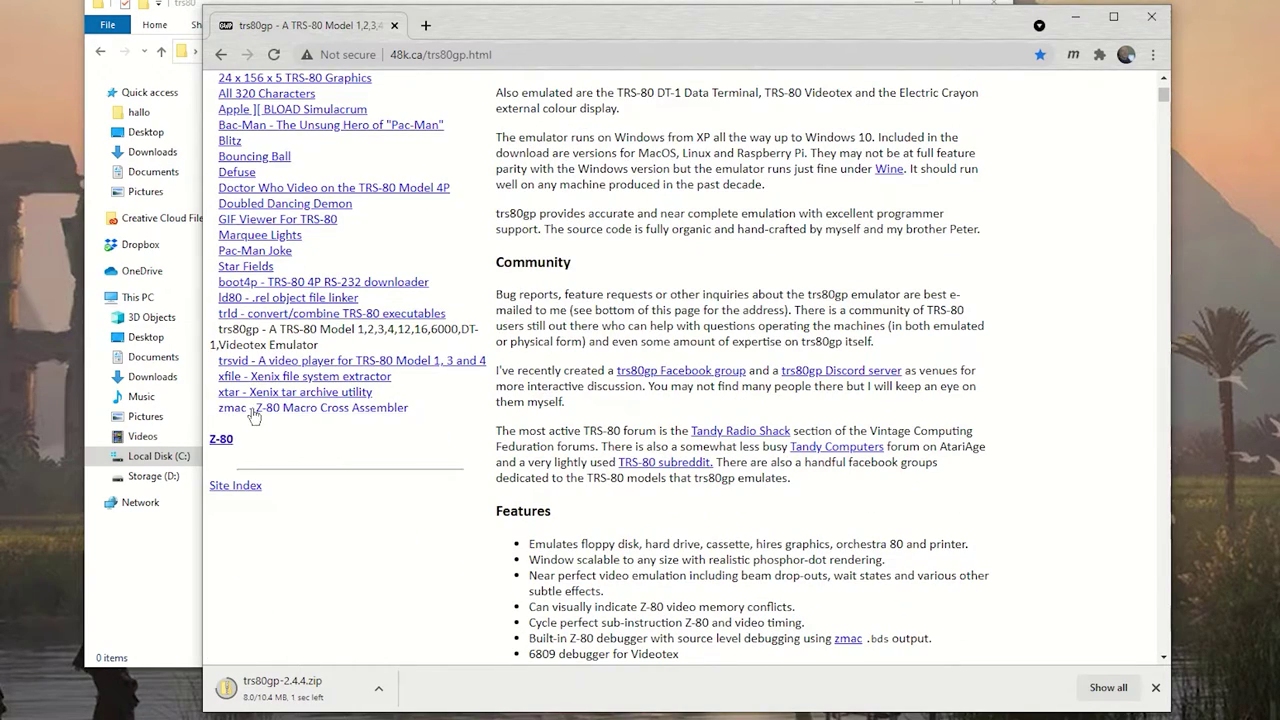
pyautogui.click(310, 408)
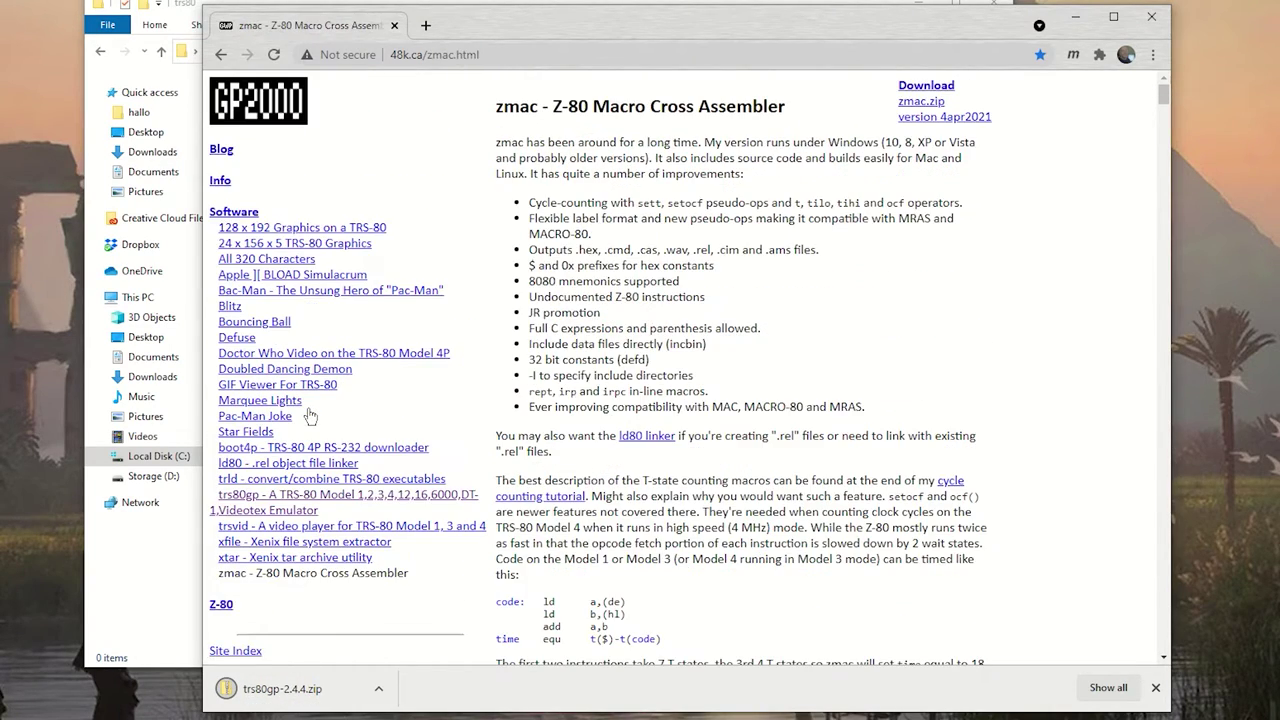
pyautogui.click(918, 104)
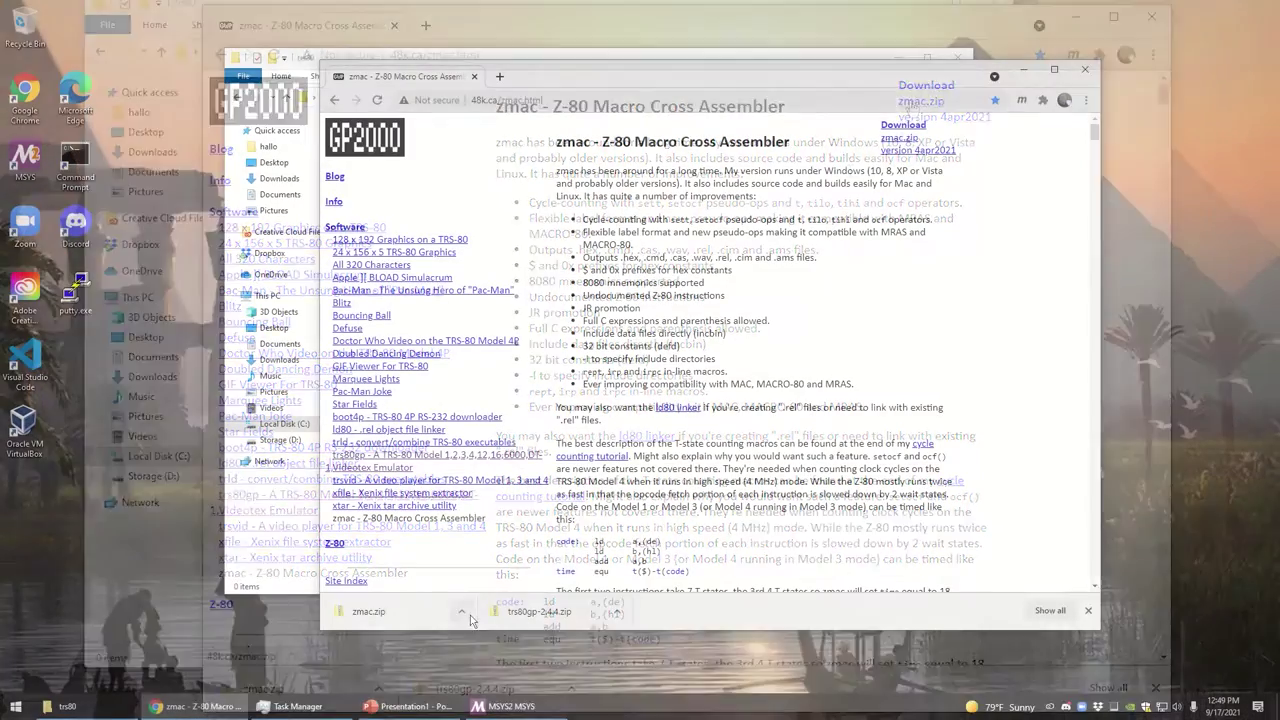
pyautogui.click(378, 688)
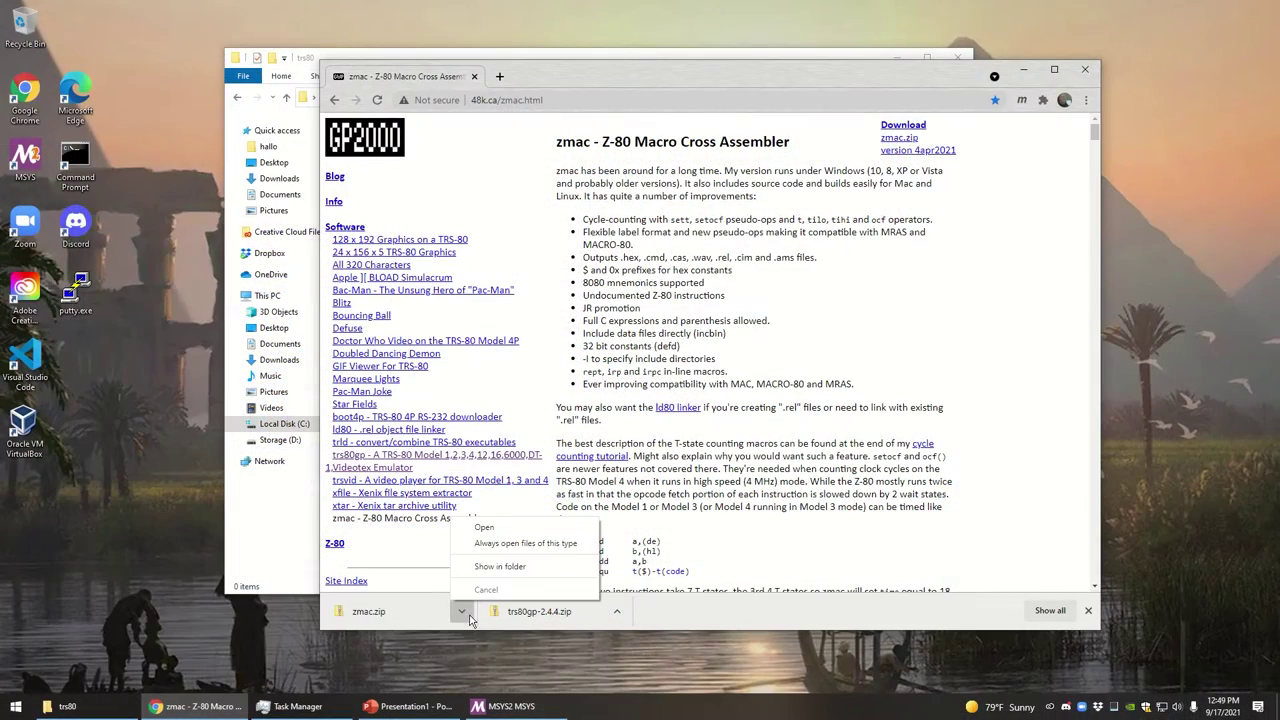
# Show zmac.zip in Downloads and extract it with 7-Zip into a zmac folder
pyautogui.click(498, 567)
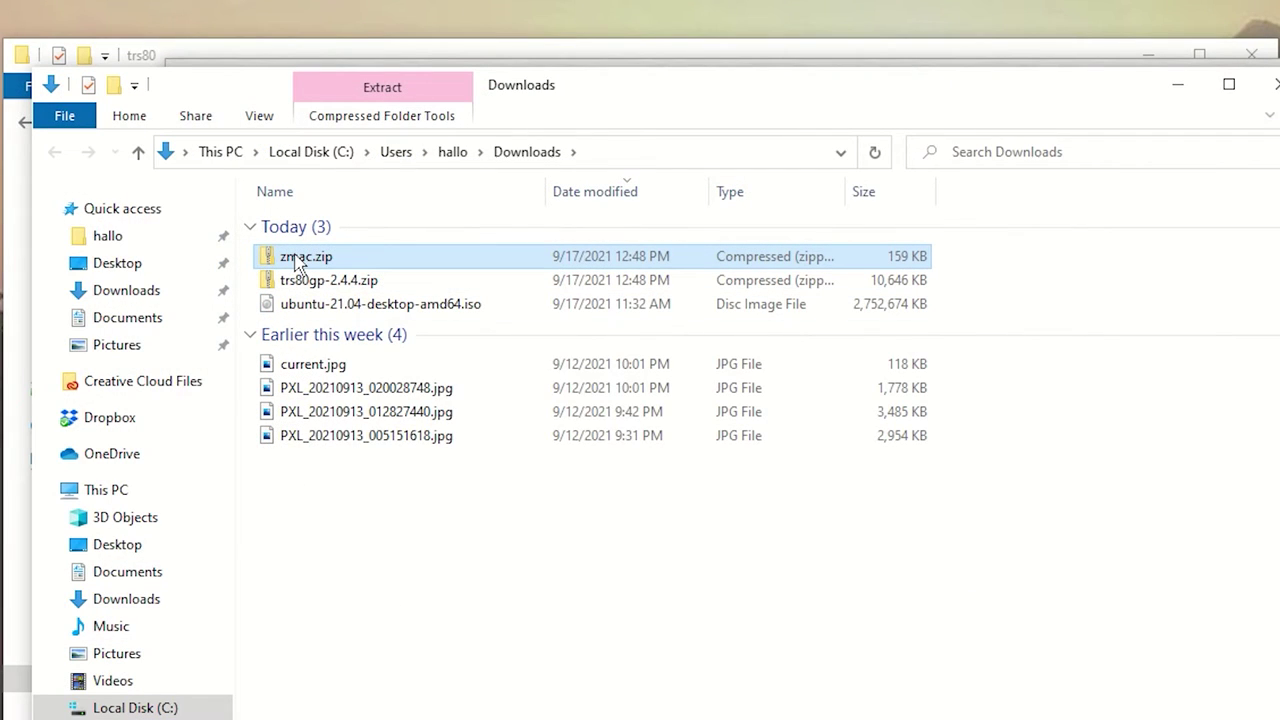
pyautogui.doubleClick(395, 173)
pyautogui.rightClick(295, 256)
pyautogui.moveTo(400, 410)
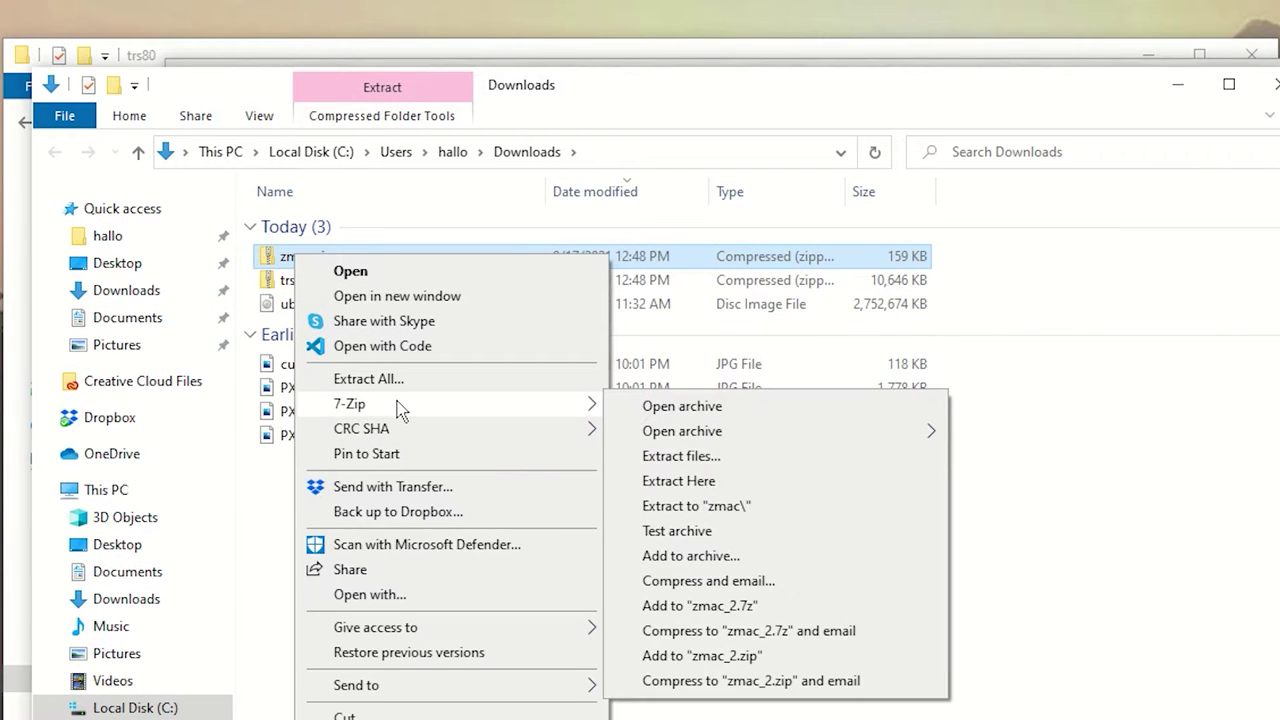
pyautogui.click(724, 510)
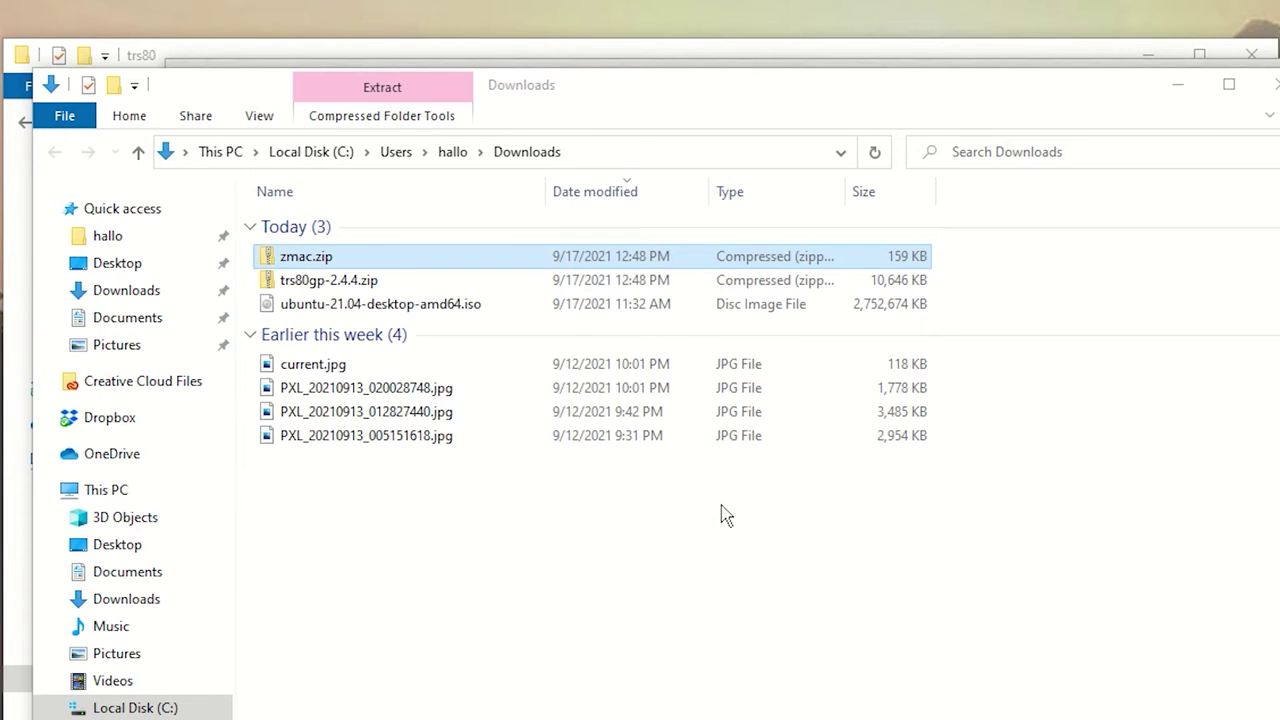
# Extract trs80gp-2.4.4.zip with 7-Zip into its own trs80gp-2.4.4 folder
pyautogui.click(322, 285)
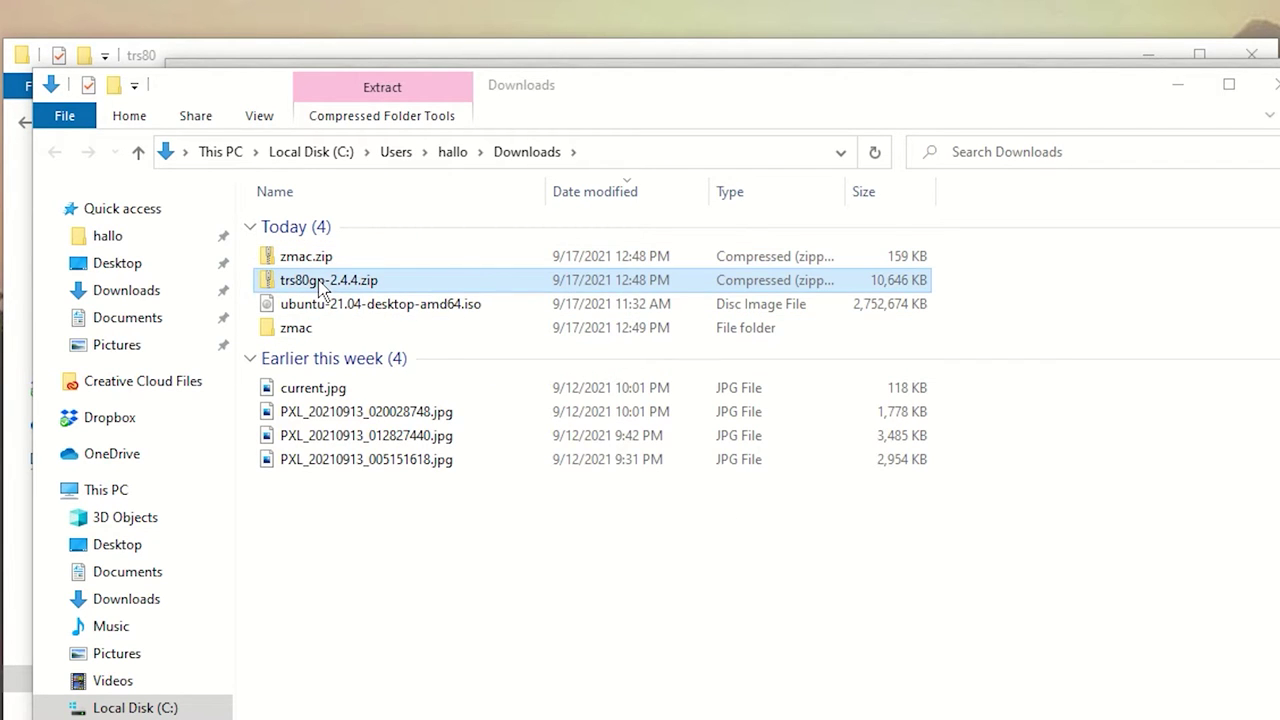
pyautogui.rightClick(322, 285)
pyautogui.moveTo(620, 438)
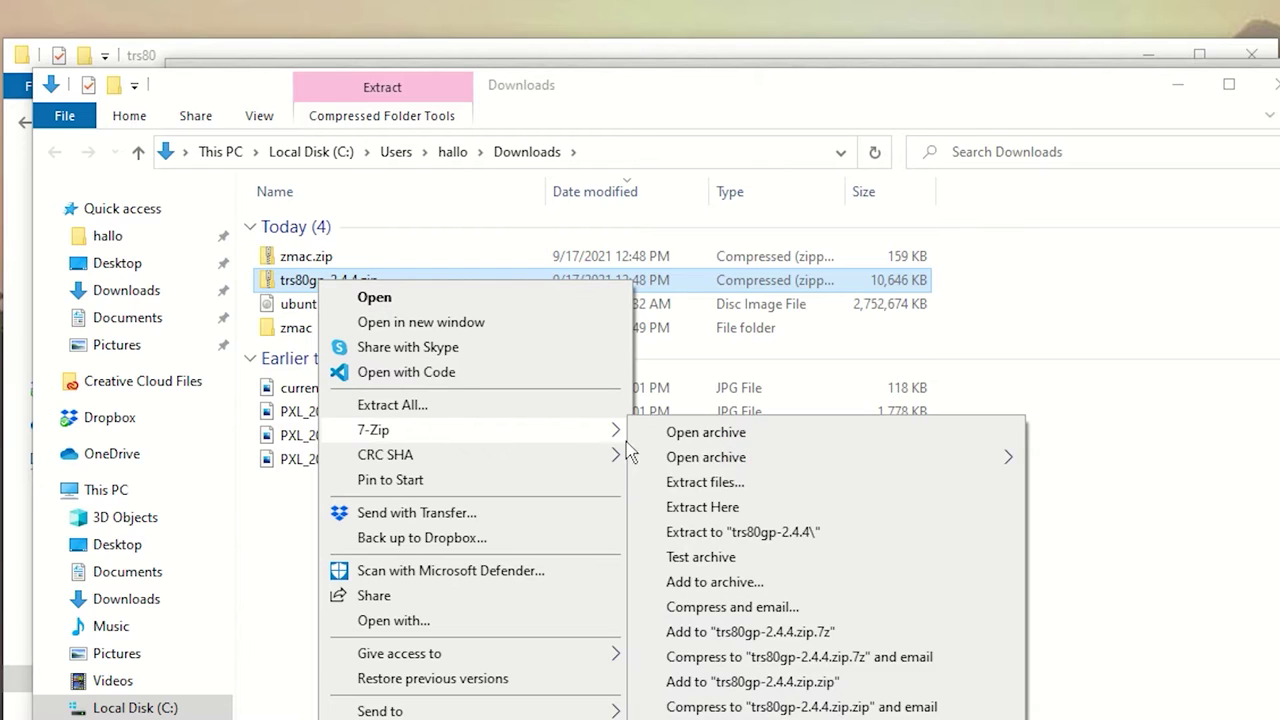
pyautogui.click(768, 536)
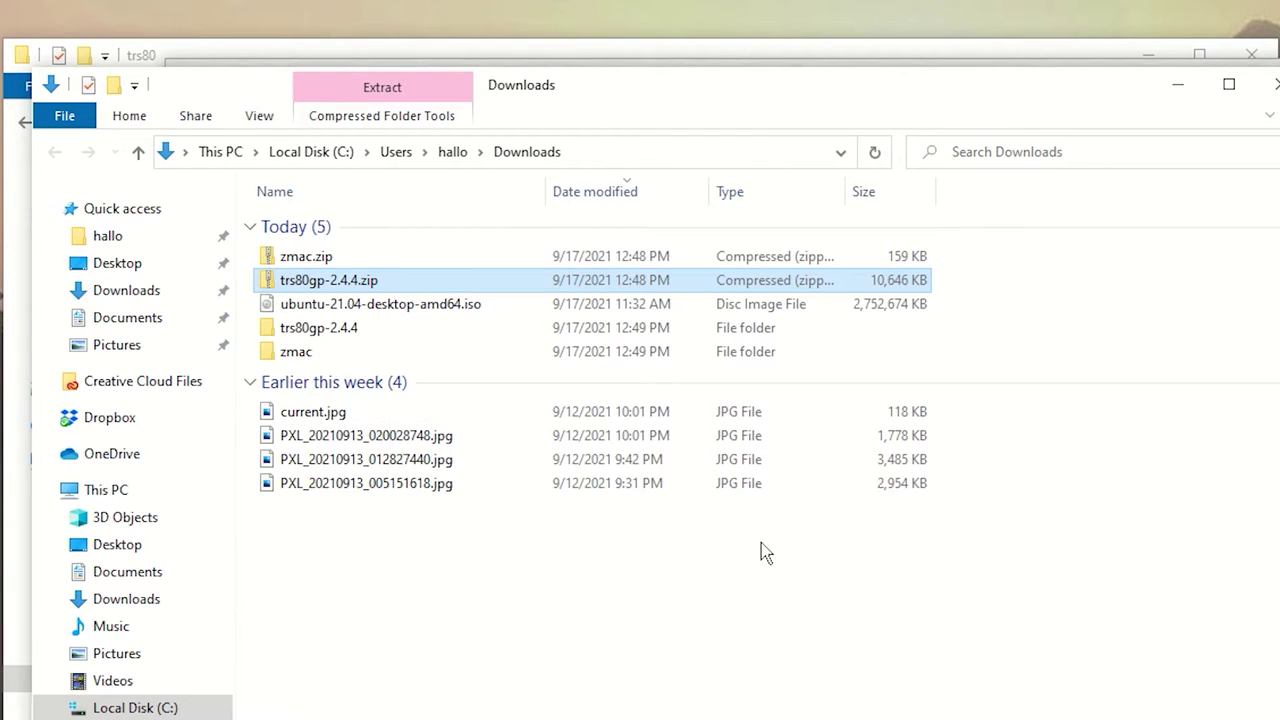
# Open trs80gp-2.4.4\windows and select trs80gp.exe
pyautogui.doubleClick(320, 332)
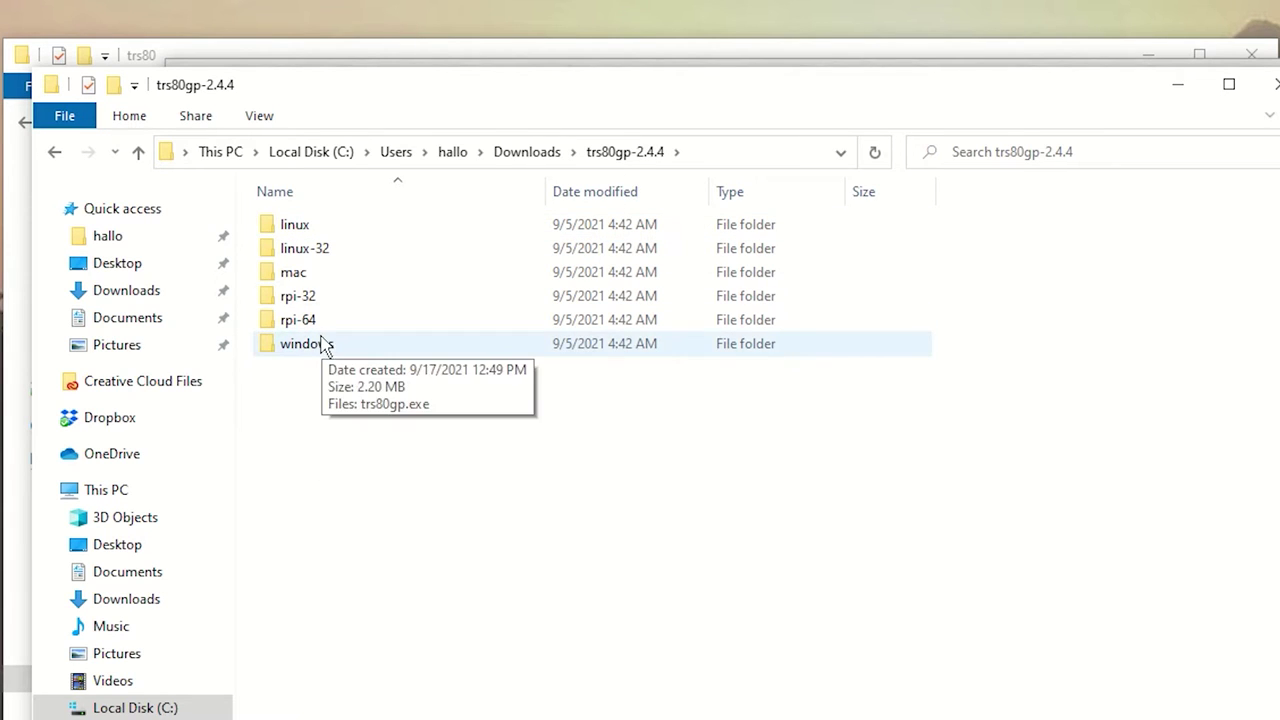
pyautogui.click(313, 358)
pyautogui.doubleClick(313, 352)
pyautogui.click(311, 230)
# Copy trs80gp.exe into the C:\trs80 folder
pyautogui.rightClick(310, 231)
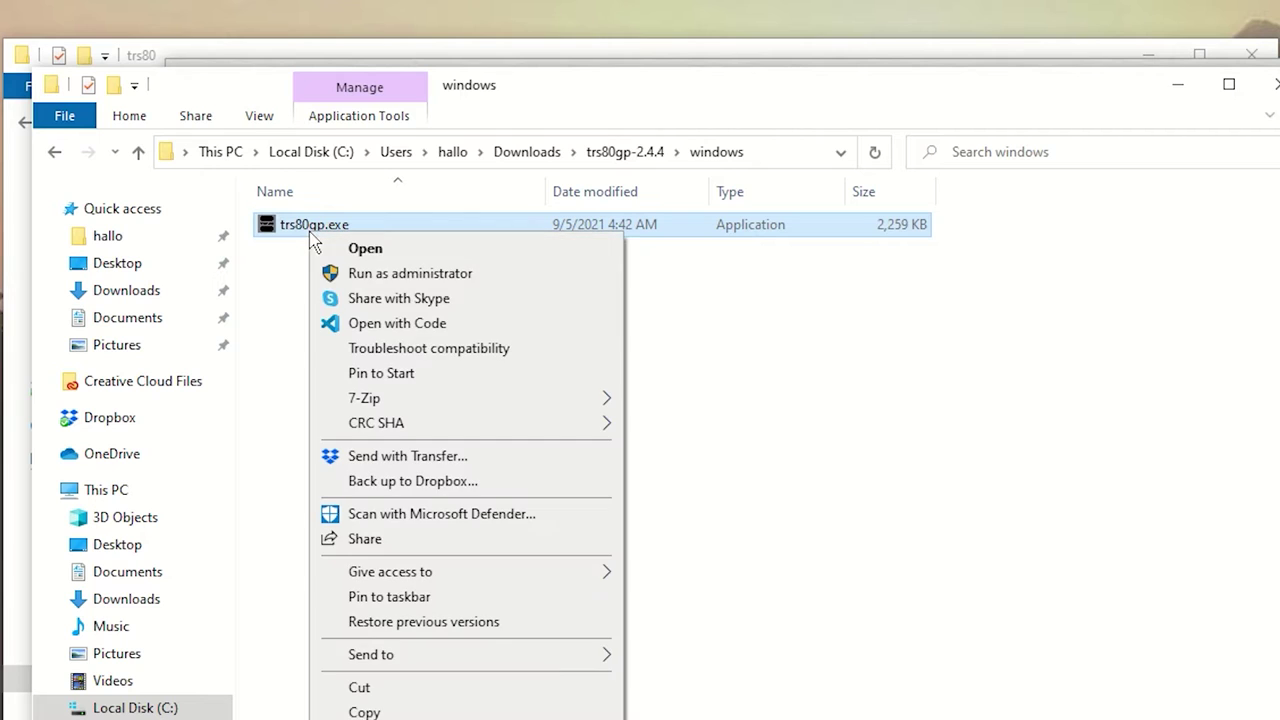
pyautogui.click(372, 711)
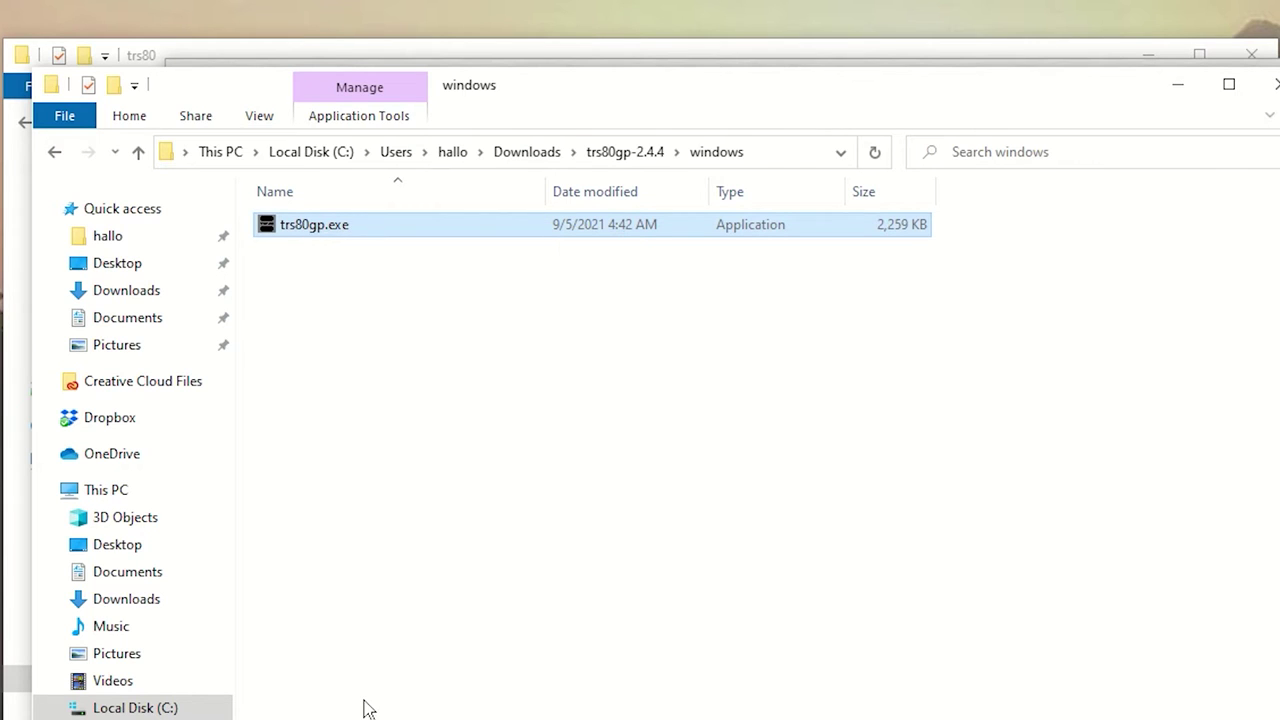
pyautogui.hotkey('alt', 'Tab')
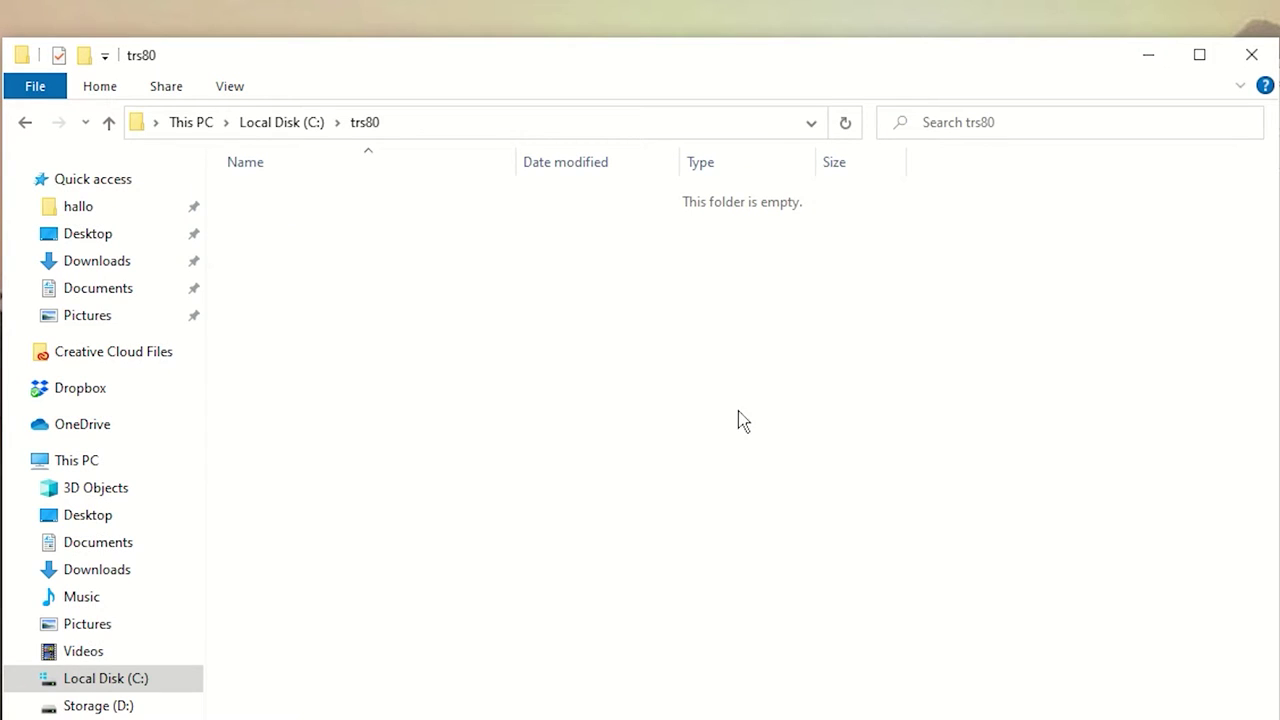
pyautogui.rightClick(366, 458)
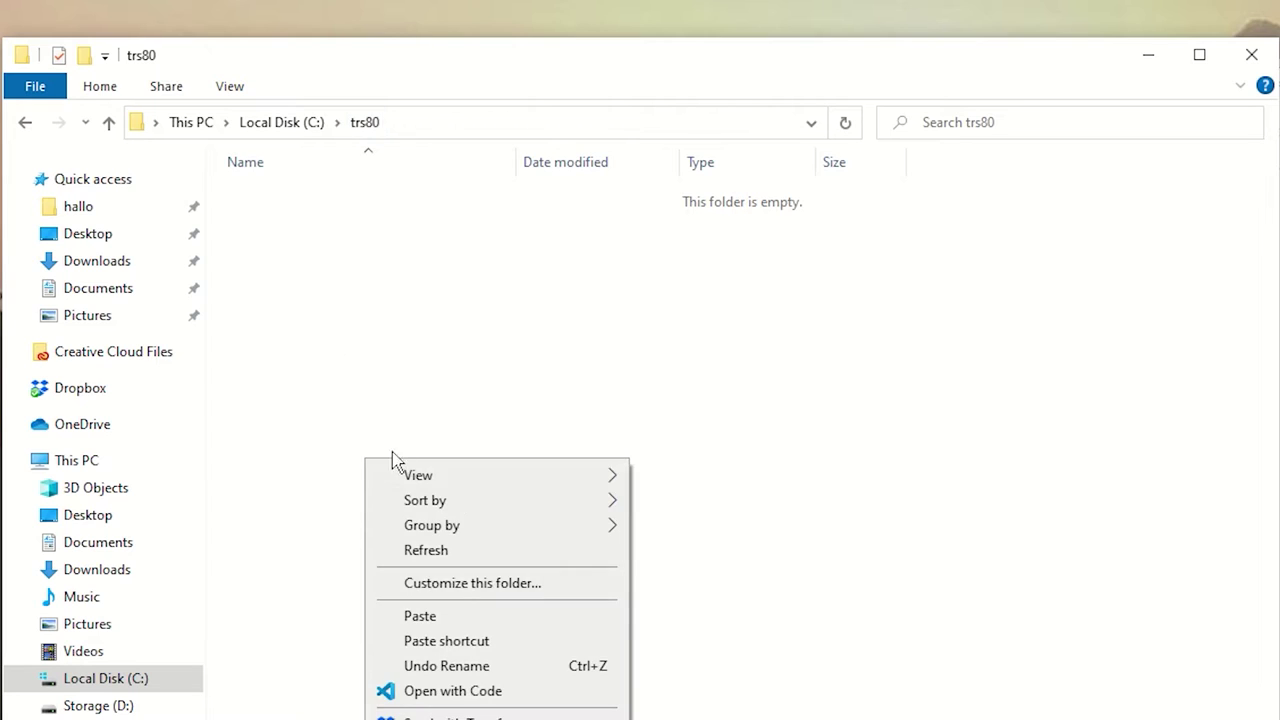
pyautogui.click(448, 624)
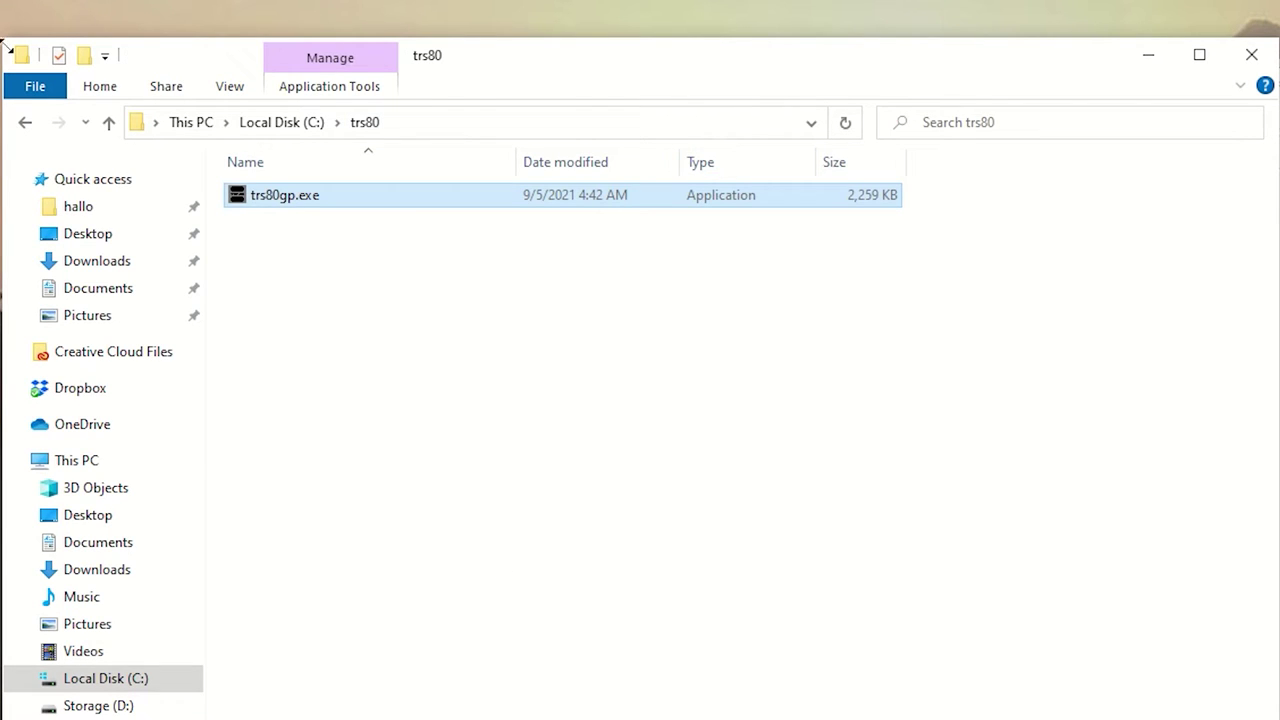
# Copy zmac.exe from Downloads\zmac into the C:\trs80 folder
pyautogui.moveTo(700, 55); pyautogui.dragTo(740, 503)
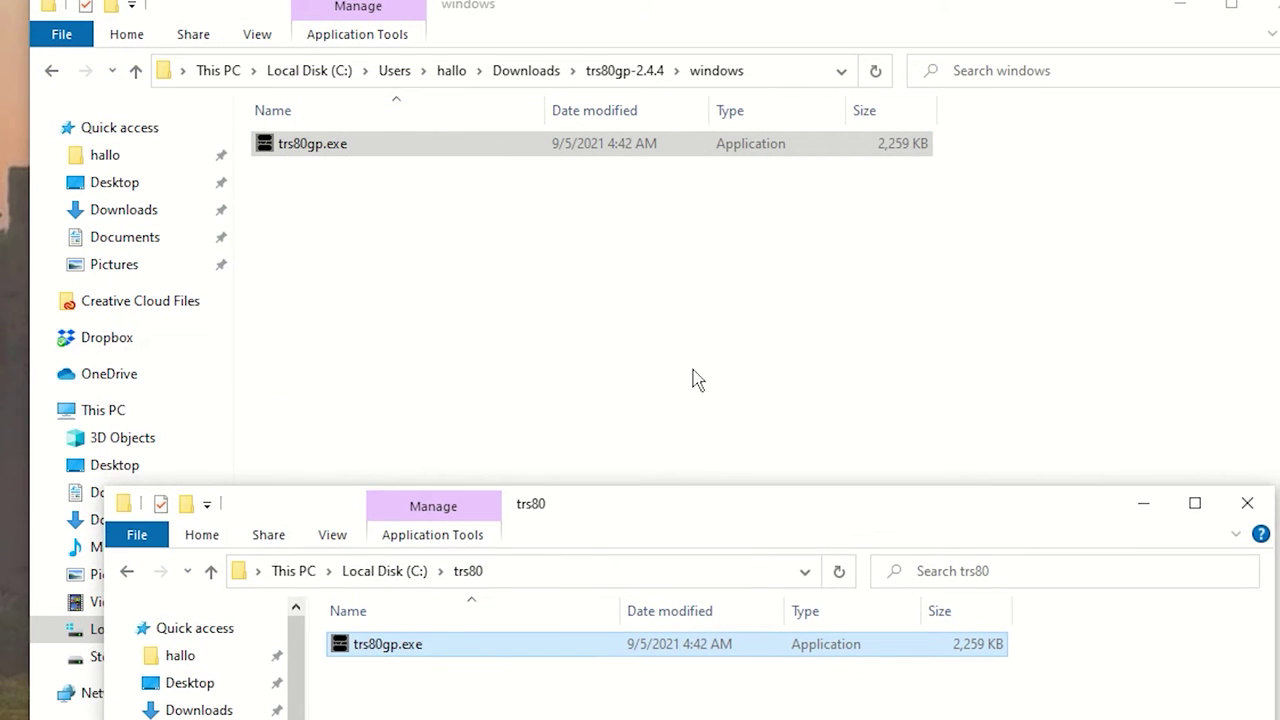
pyautogui.click(530, 71)
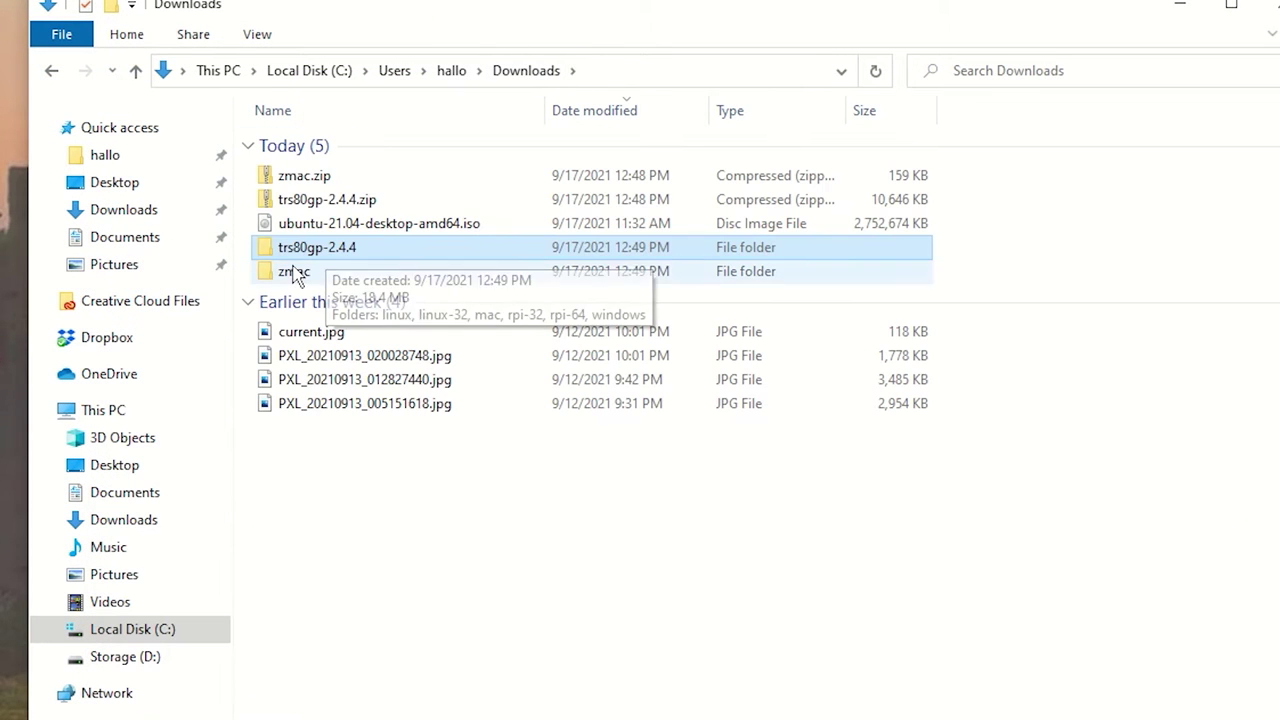
pyautogui.doubleClick(292, 271)
pyautogui.rightClick(313, 172)
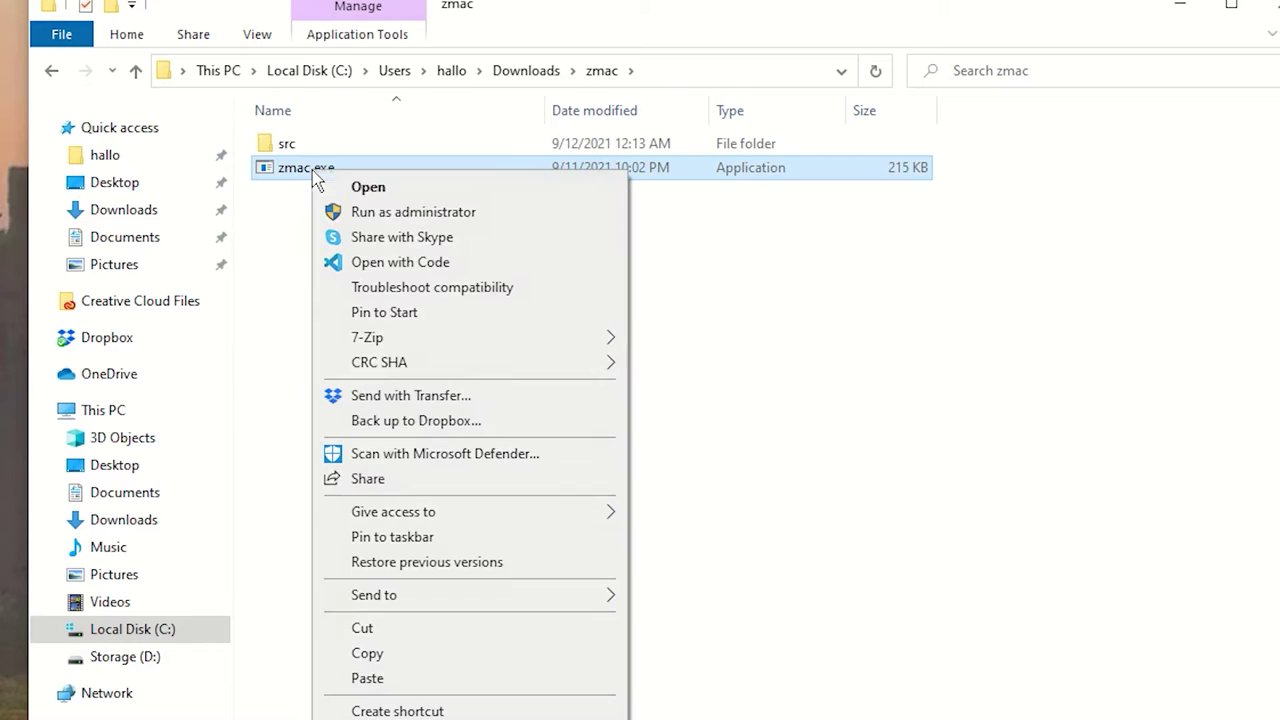
pyautogui.click(403, 653)
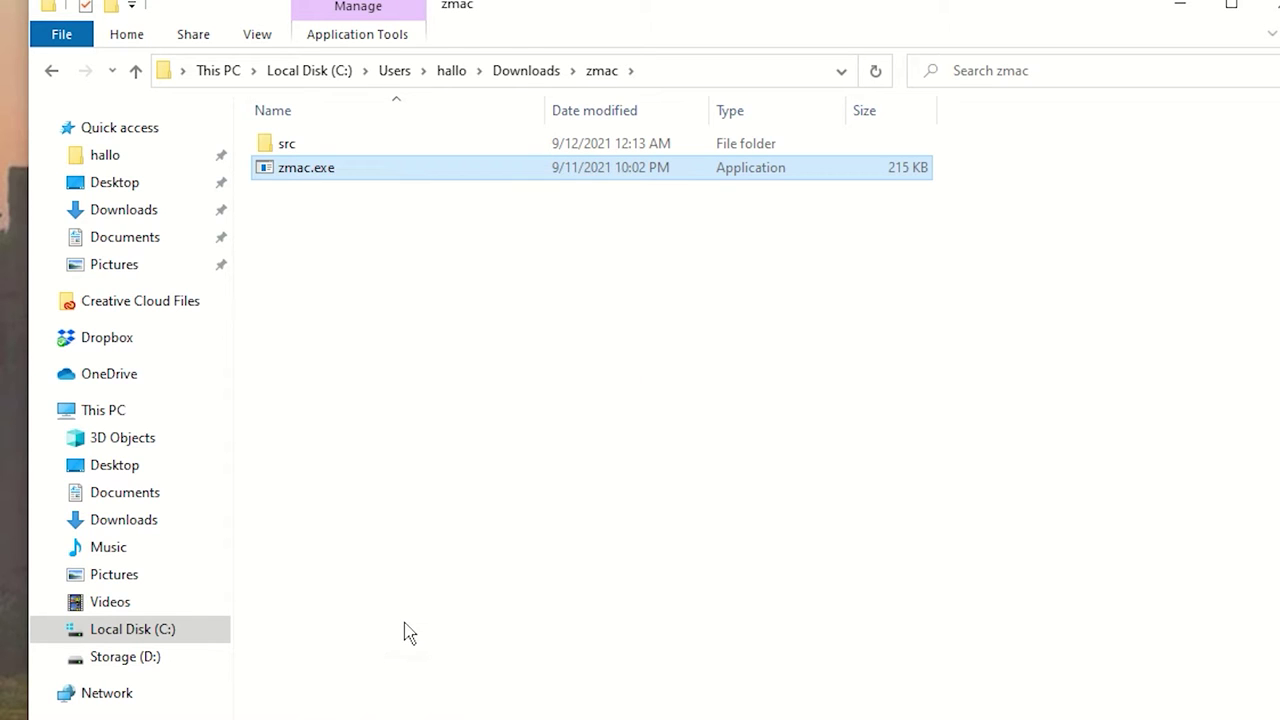
pyautogui.hotkey('alt', 'Tab')
pyautogui.rightClick(520, 716)
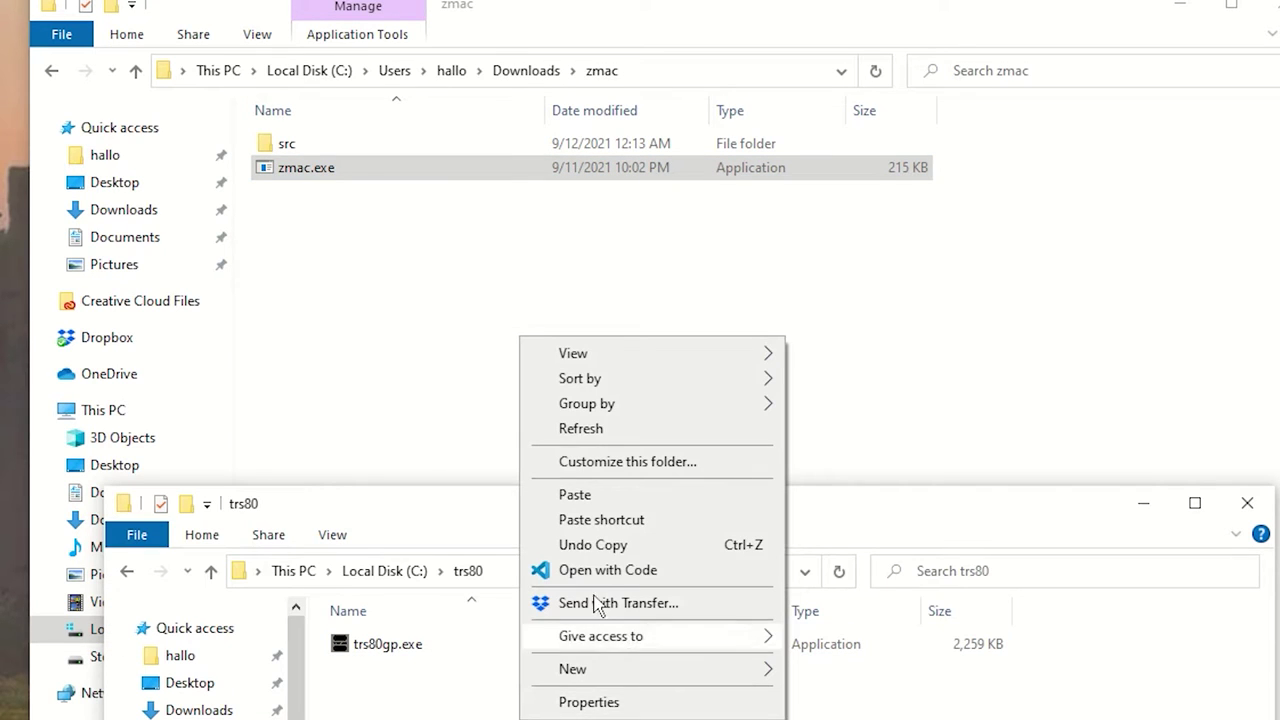
pyautogui.click(598, 496)
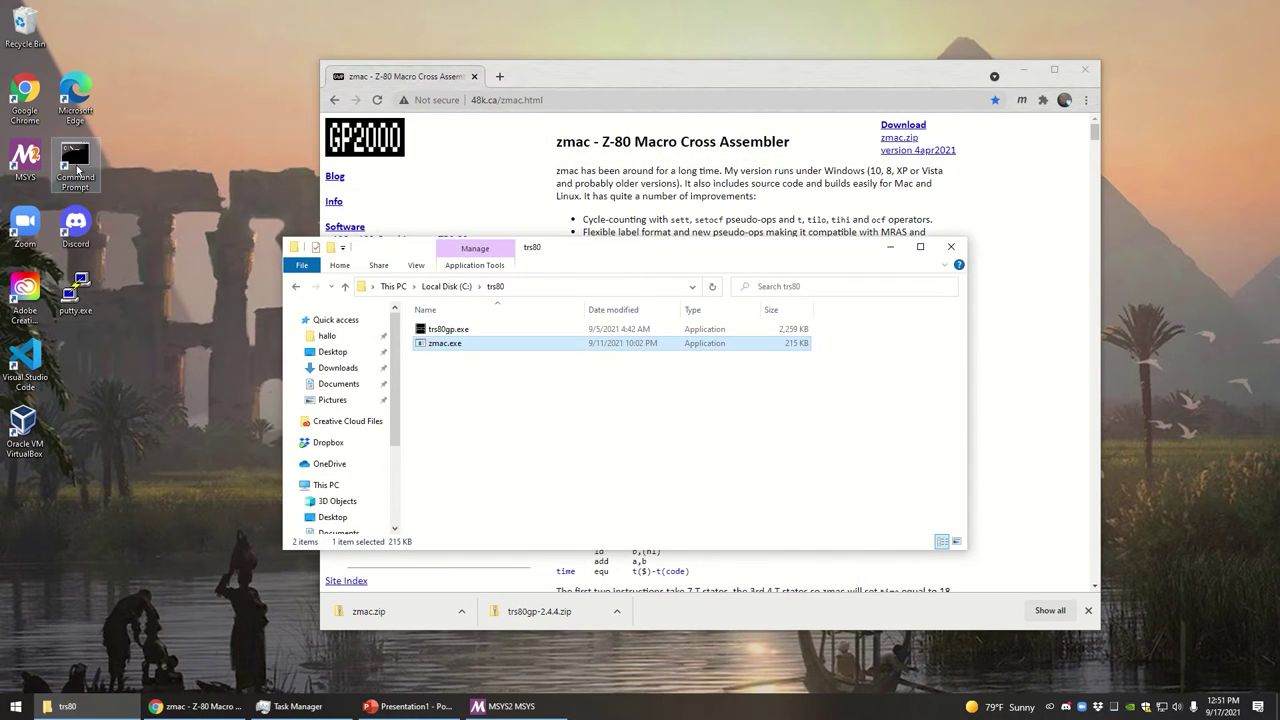
# Open Command Prompt and run zmac --version, which reports 4apr2021, then enter trs80gp
pyautogui.doubleClick(75, 165)
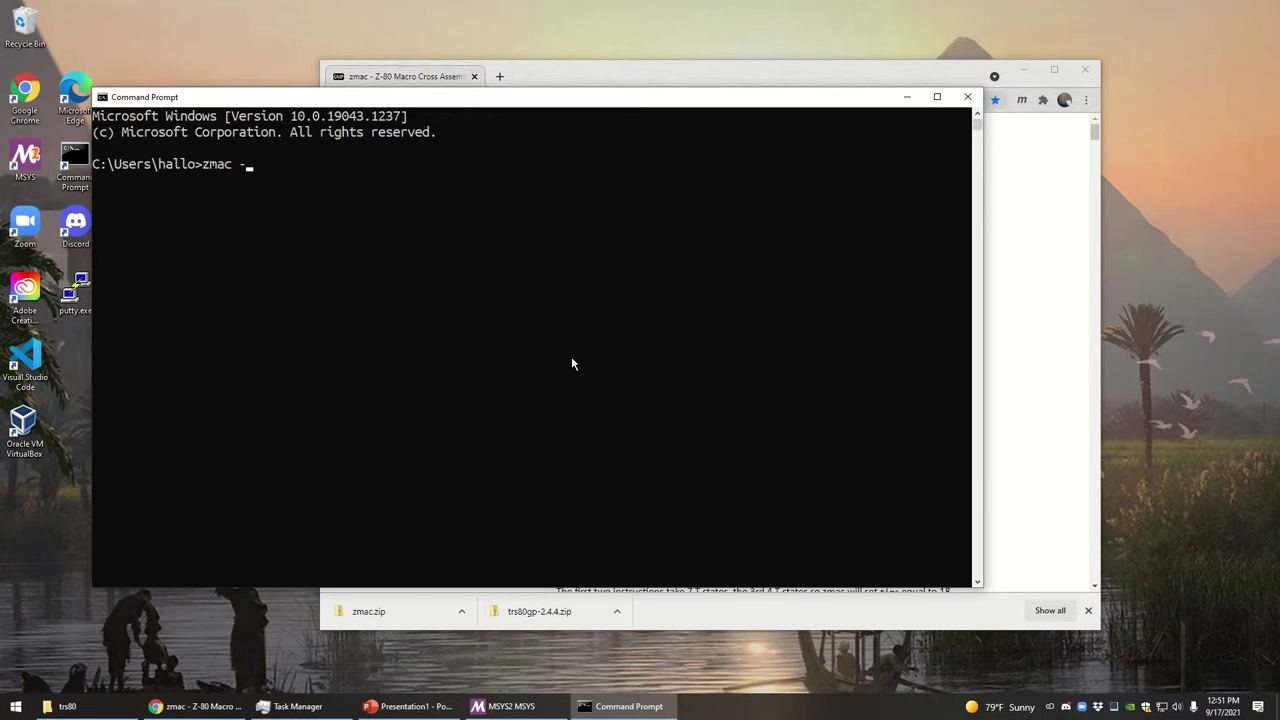
pyautogui.write('zmac --version')
pyautogui.press('Return')
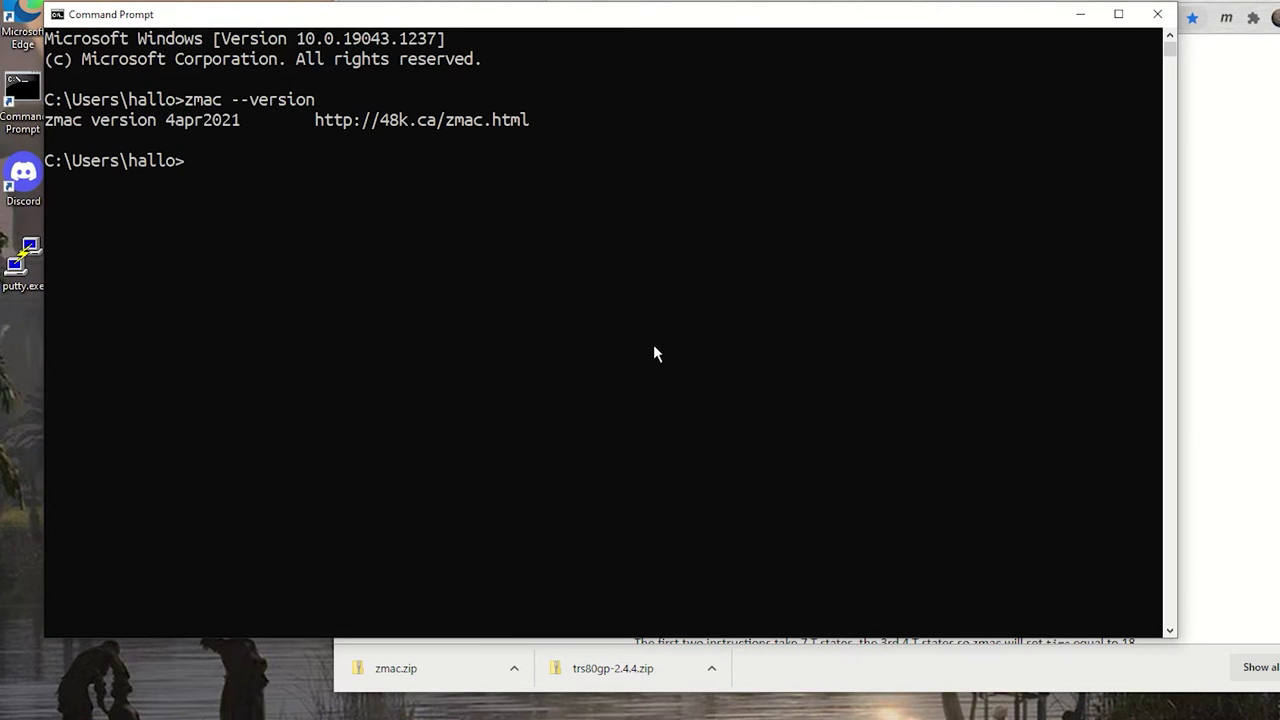
pyautogui.write('trs80gp')
# Launch trs80gp and check its About box shows version 2.4.4
pyautogui.press('Return')
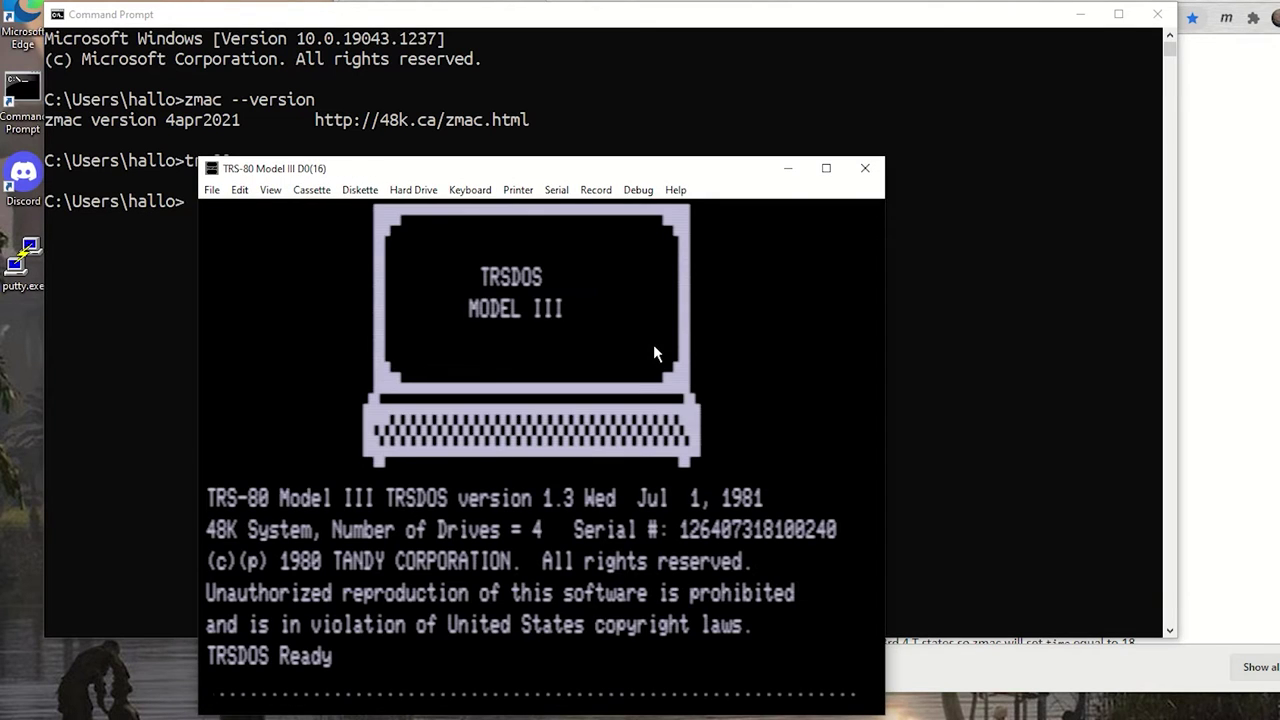
pyautogui.click(676, 190)
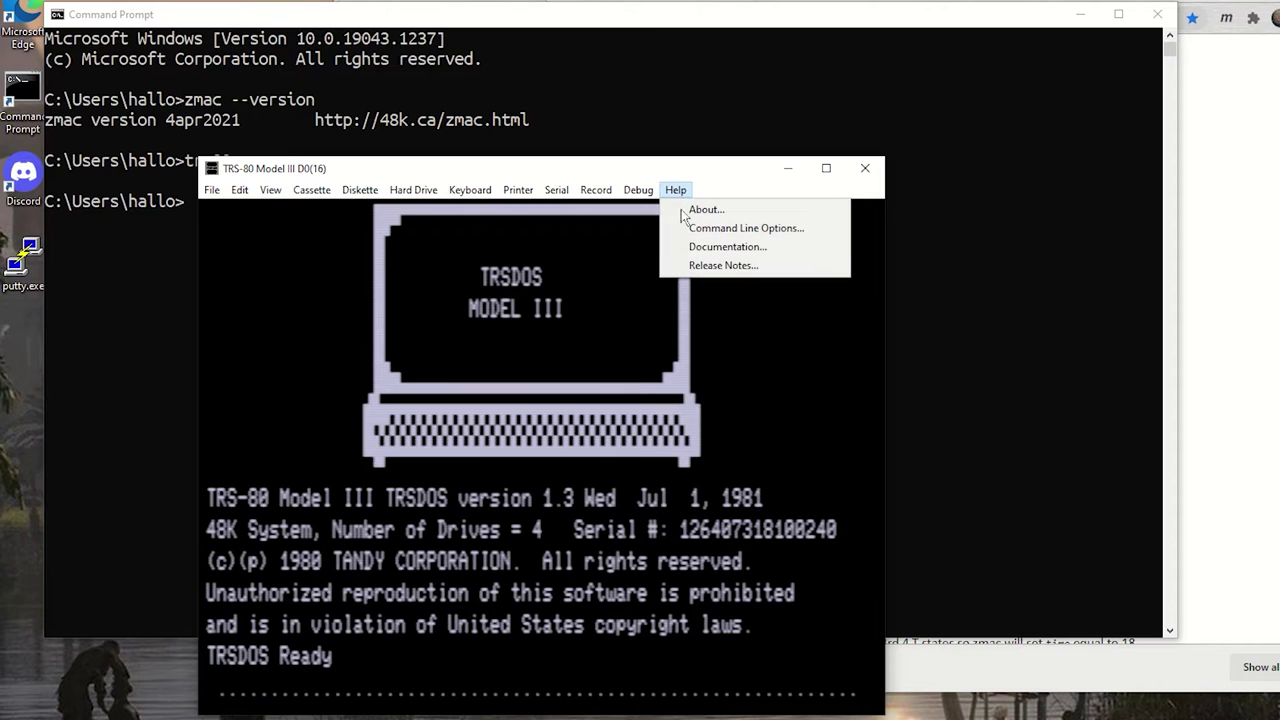
pyautogui.click(697, 211)
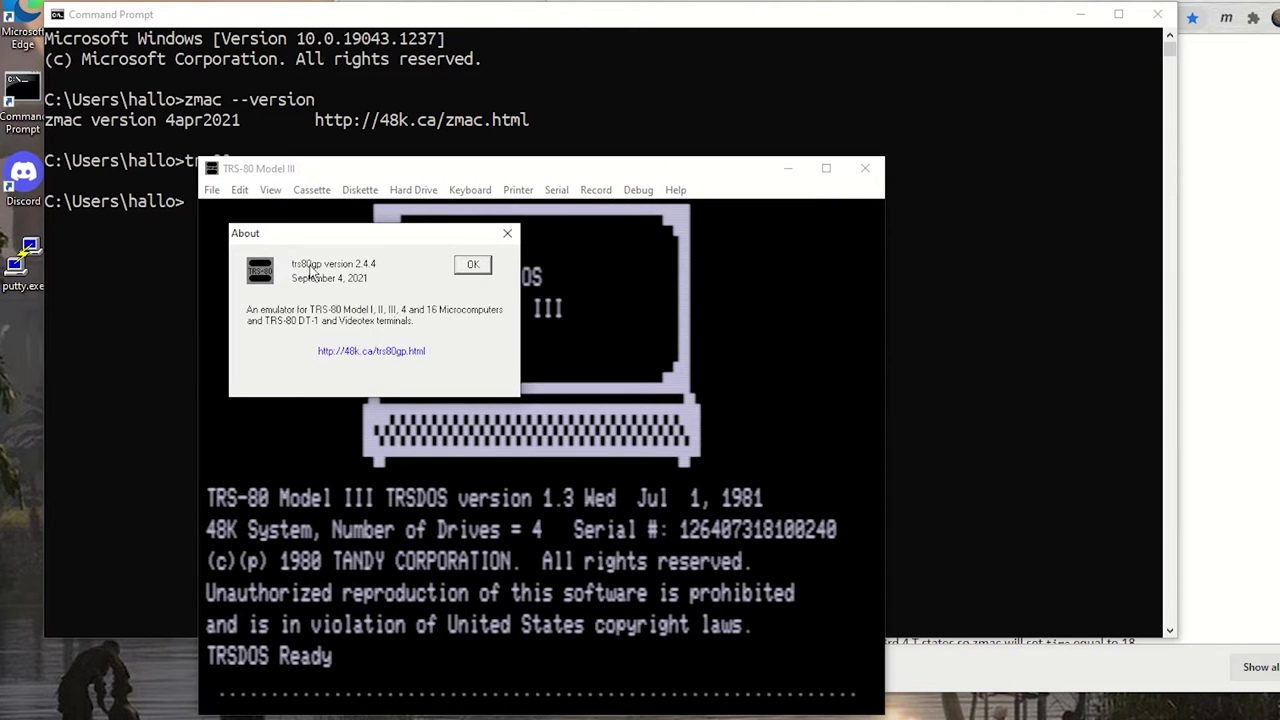
pyautogui.click(476, 265)
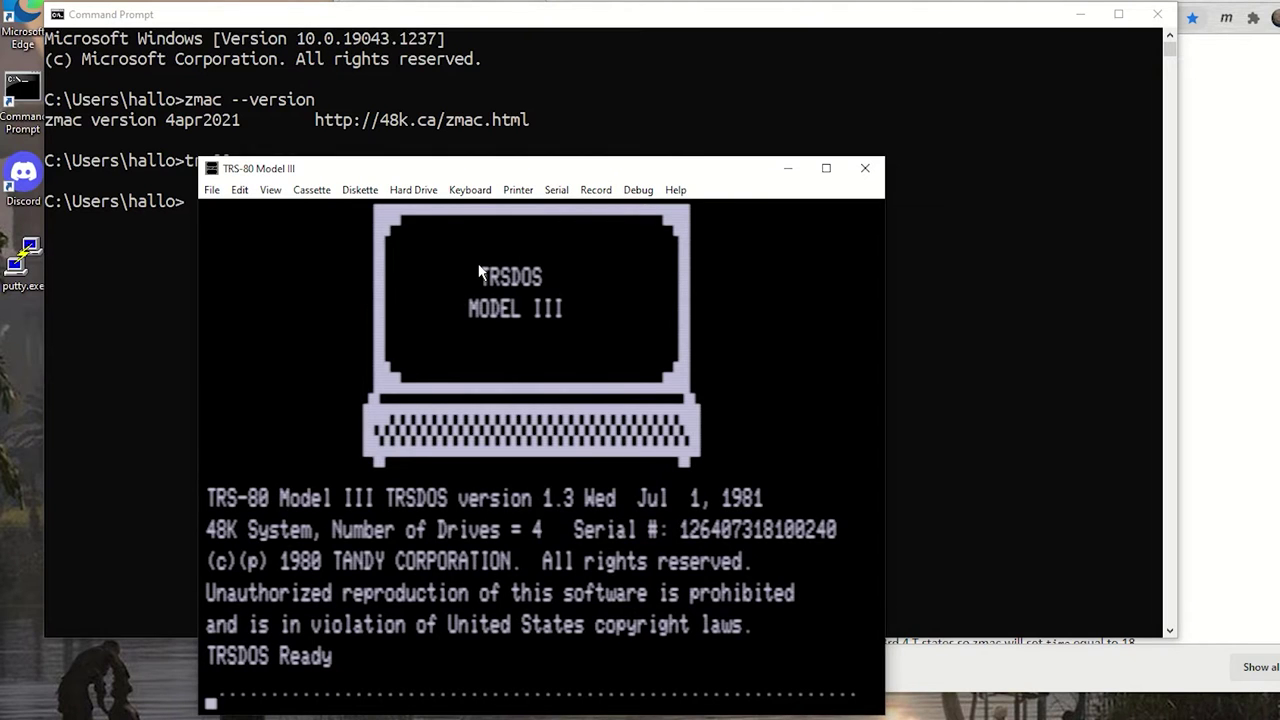
# Run DIR at TRSDOS Ready to list the disk, then exit the emulator
pyautogui.write('DIR')
pyautogui.press('Return')
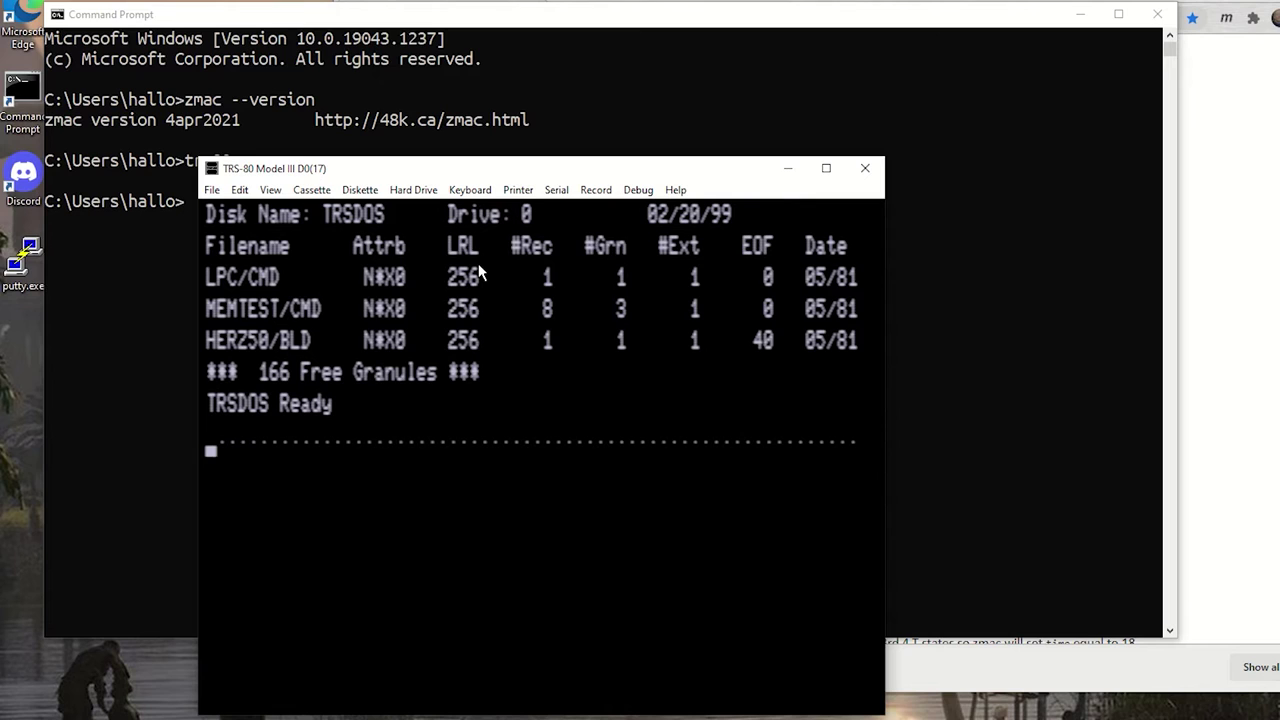
pyautogui.click(212, 189)
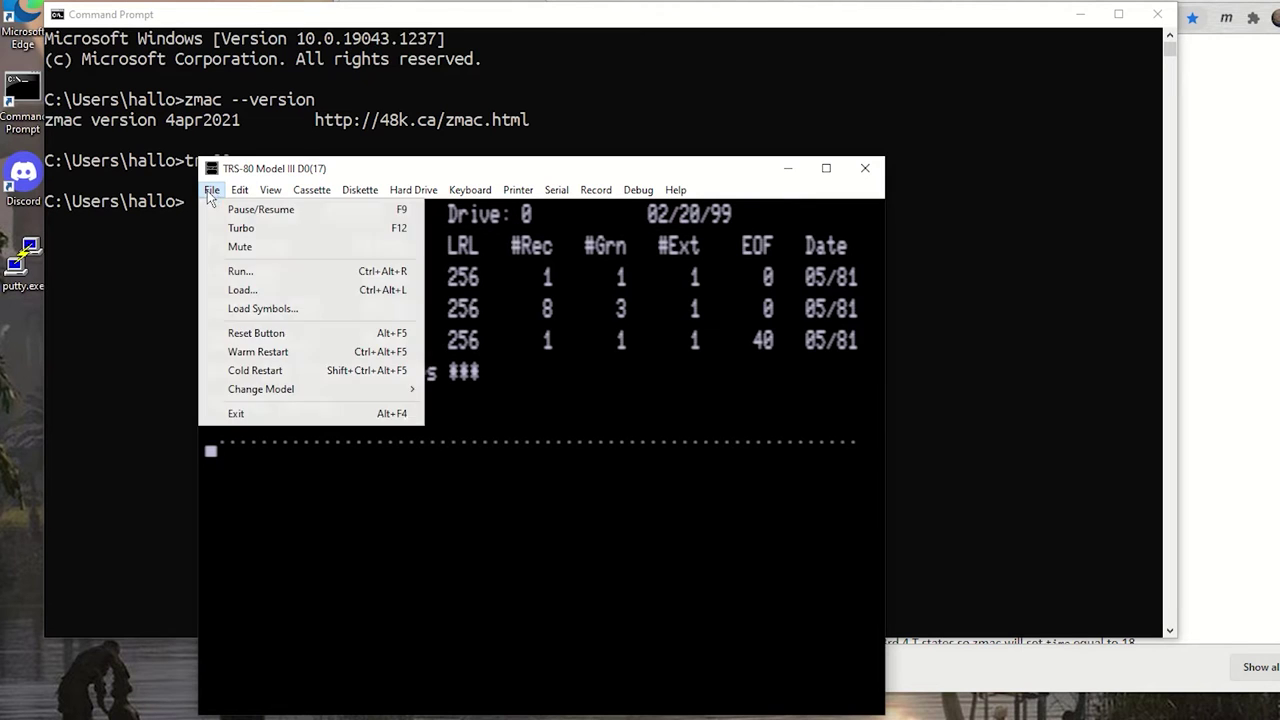
pyautogui.click(233, 416)
pyautogui.click(346, 408)
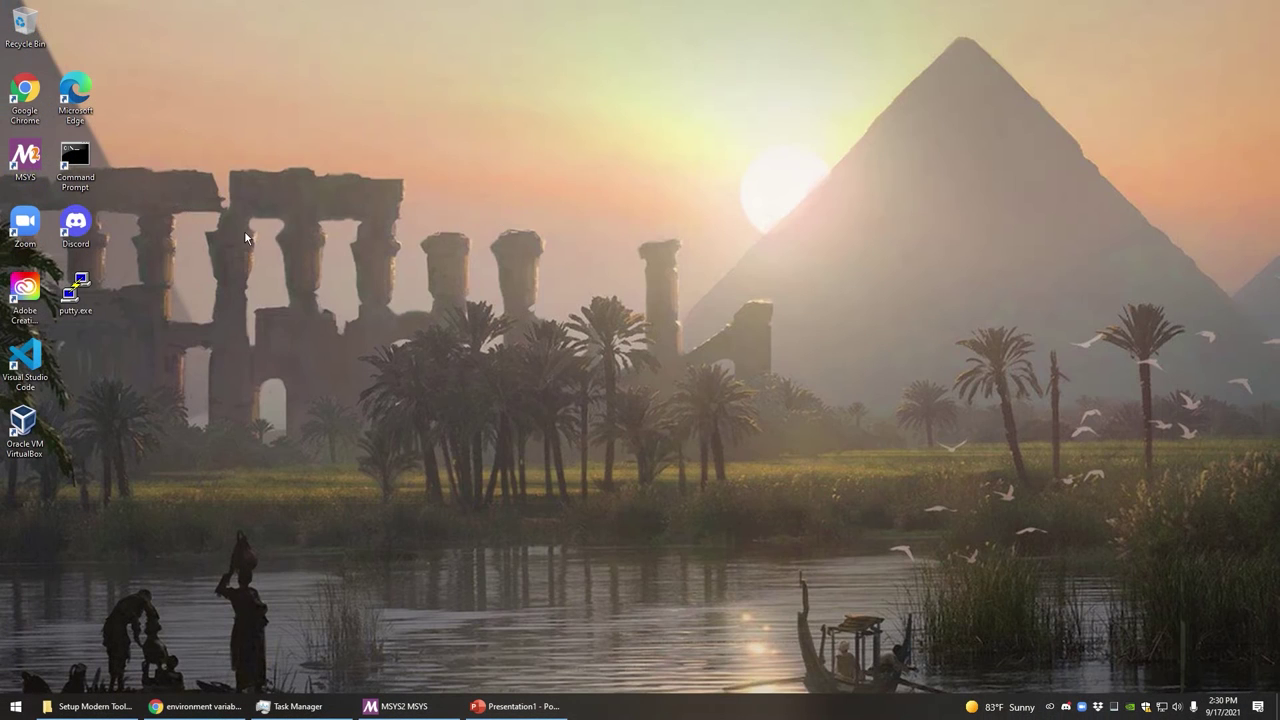
# Open an MSYS2 terminal, centre it, and view then cancel its Options
pyautogui.doubleClick(26, 155)
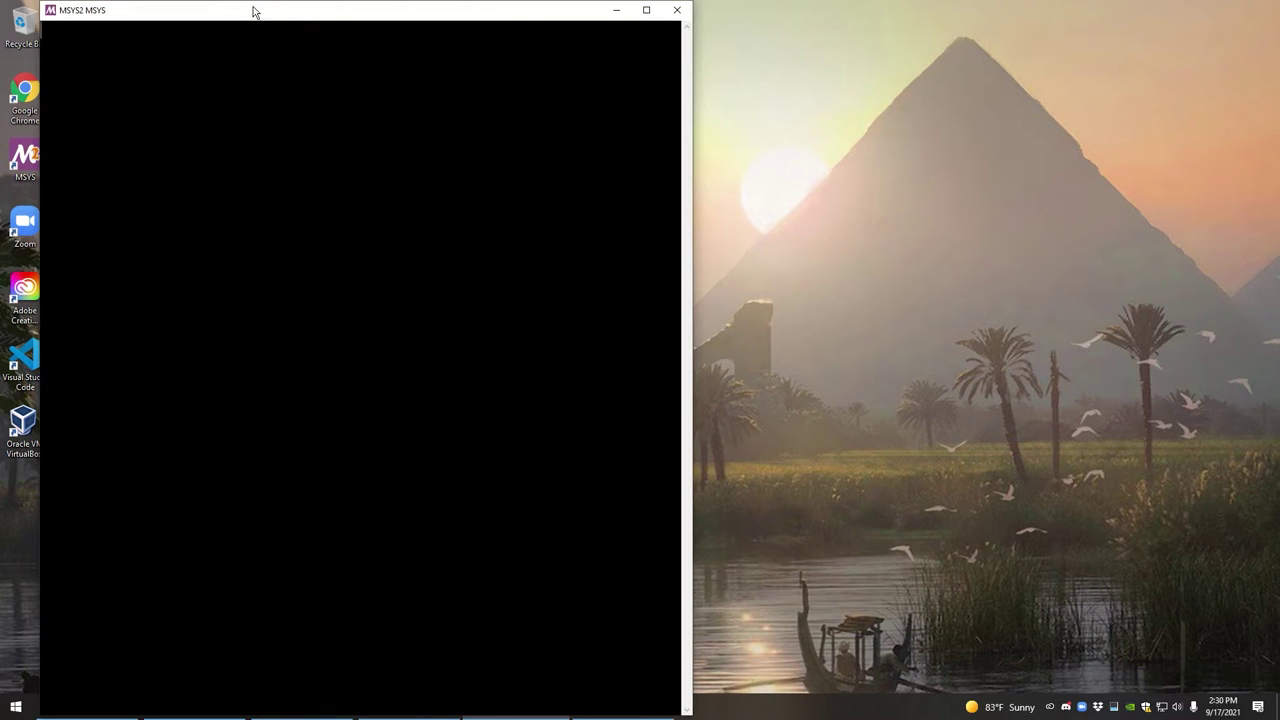
pyautogui.moveTo(253, 11); pyautogui.dragTo(598, 73)
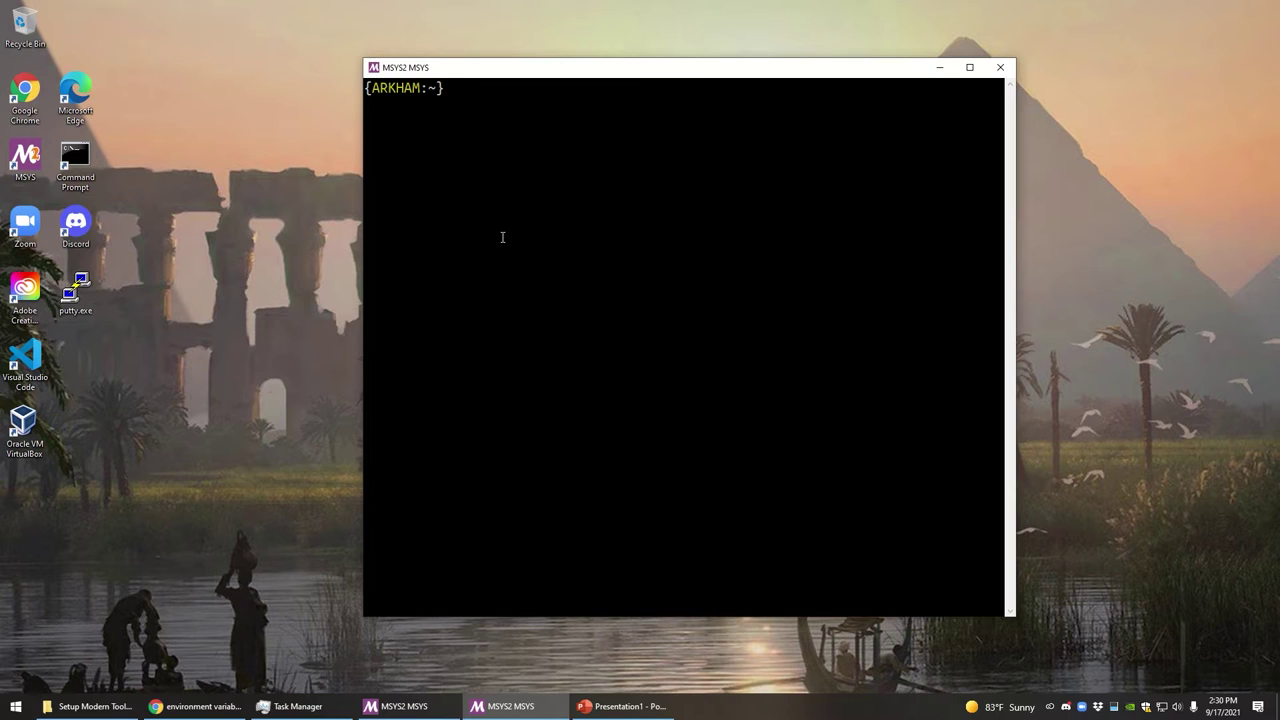
pyautogui.click(374, 68)
pyautogui.click(403, 179)
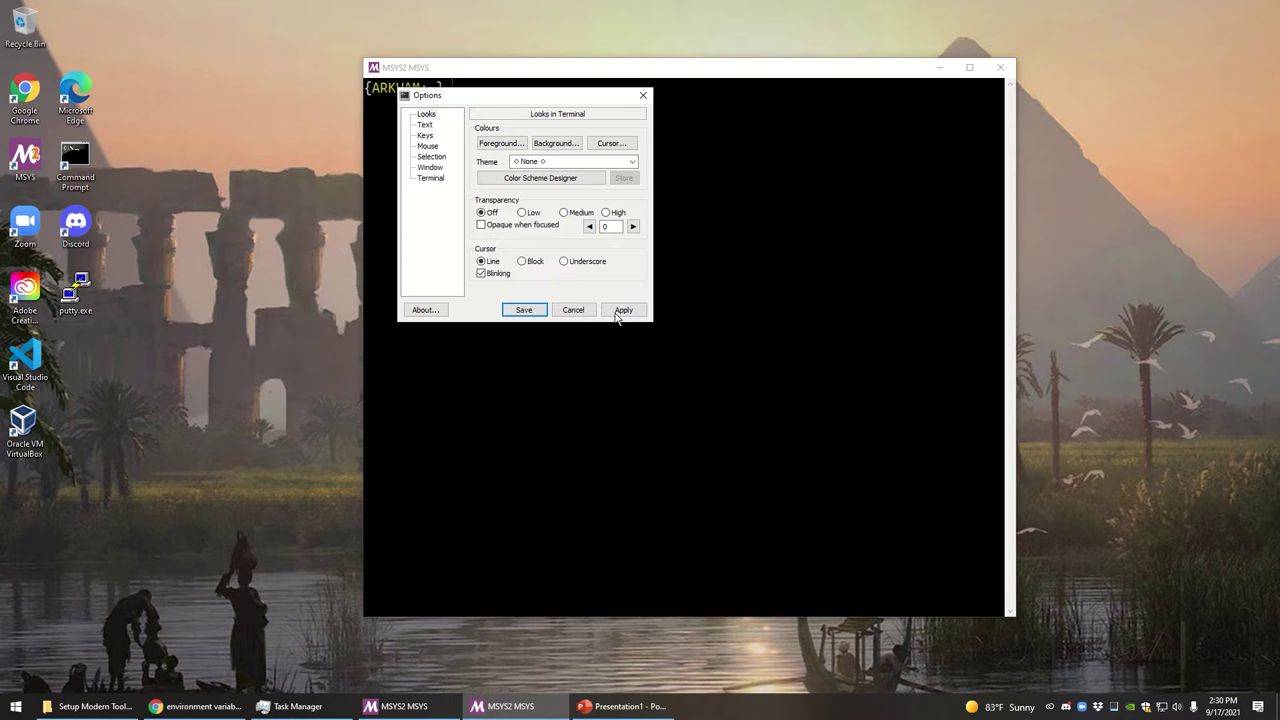
pyautogui.click(580, 310)
# Find -use-full-path in the MSYS shortcut target, enter it at the prompt, cancel Properties
pyautogui.rightClick(25, 155)
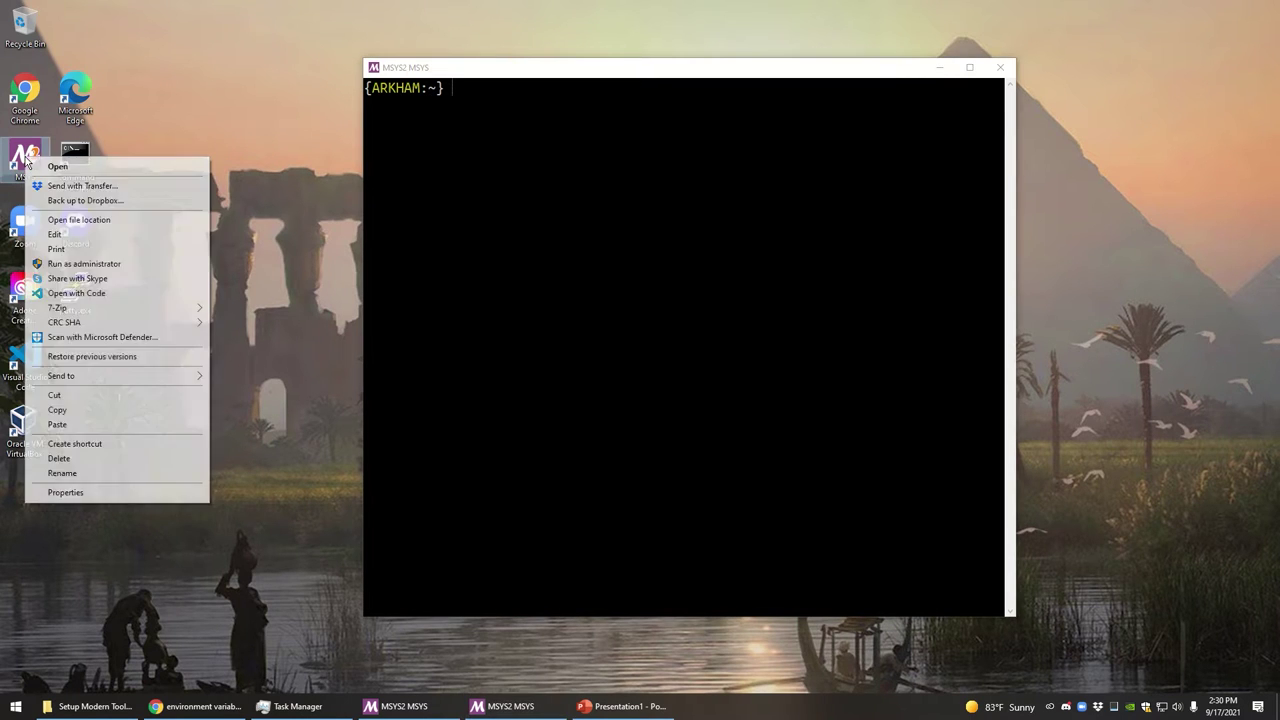
pyautogui.click(89, 494)
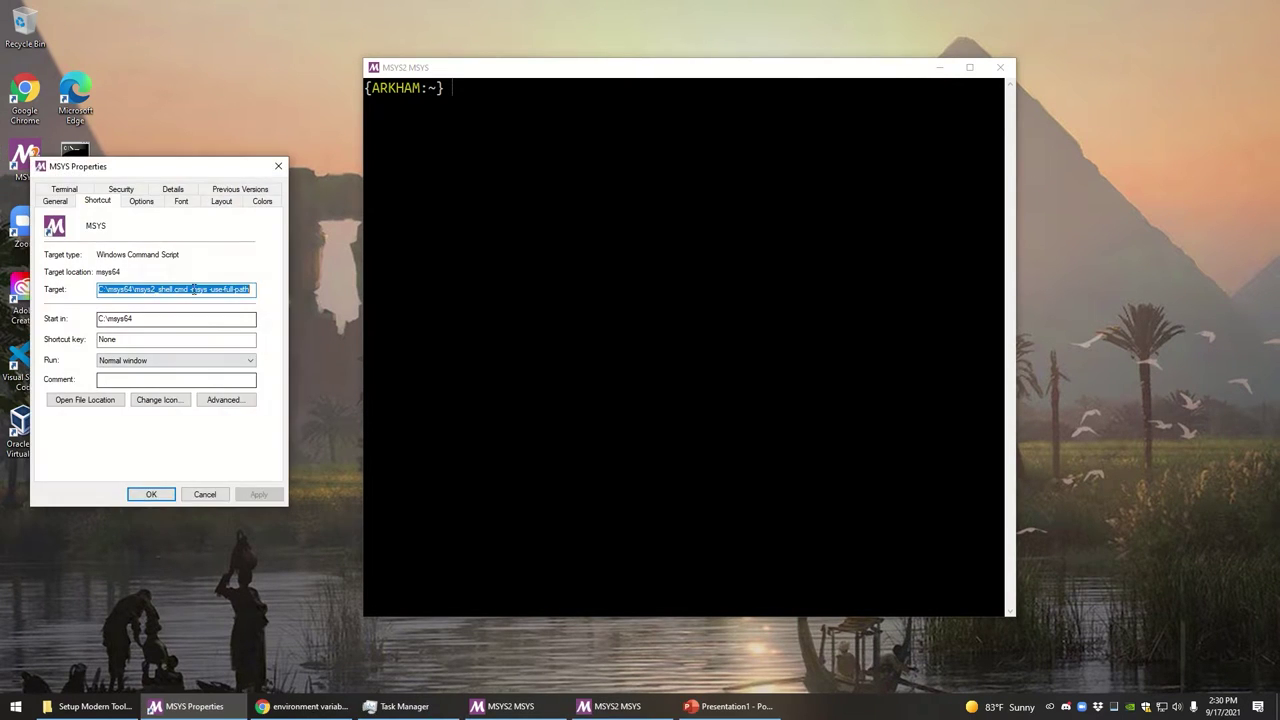
pyautogui.click(220, 289)
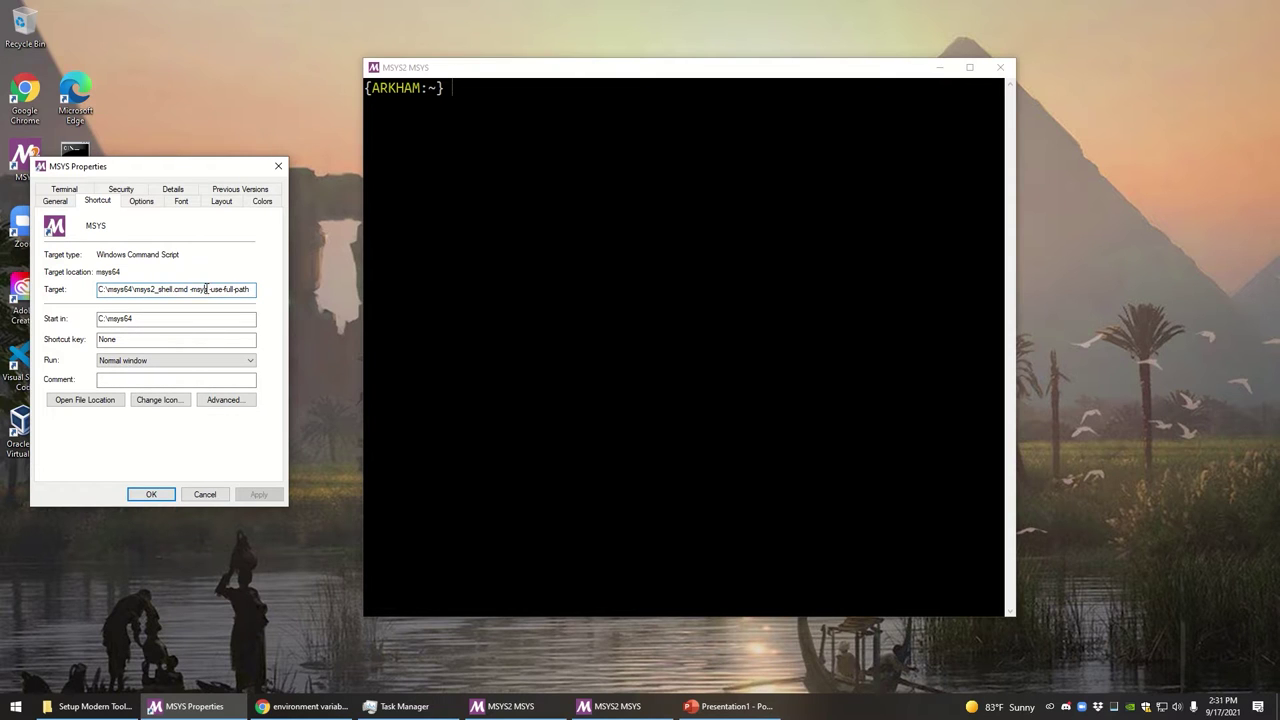
pyautogui.moveTo(206, 289); pyautogui.dragTo(241, 291)
pyautogui.click(546, 264)
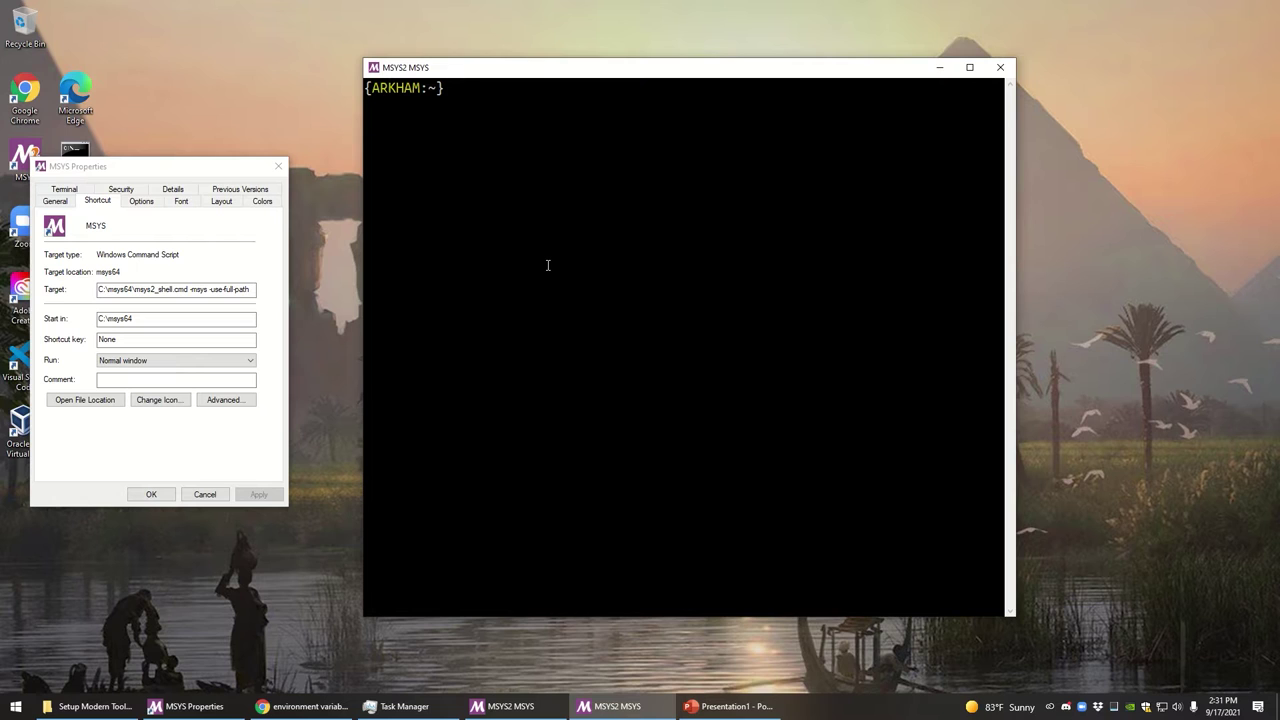
pyautogui.write('-use-full-path')
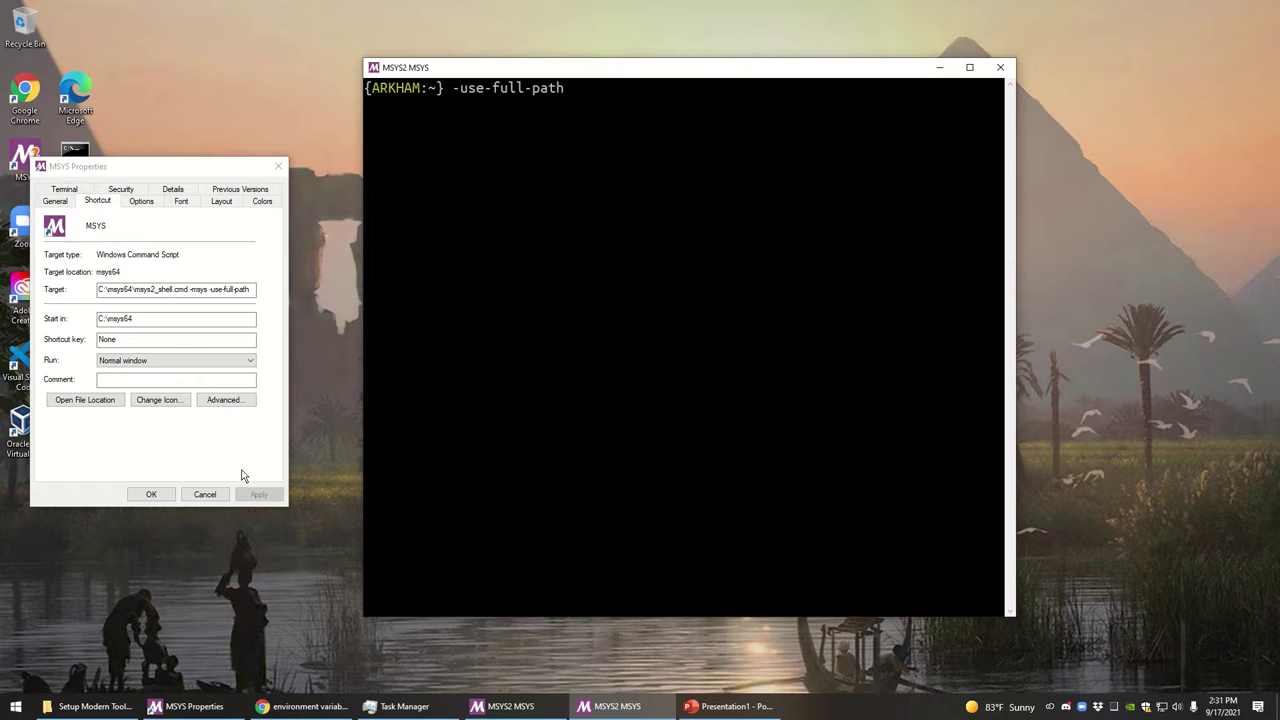
pyautogui.click(216, 498)
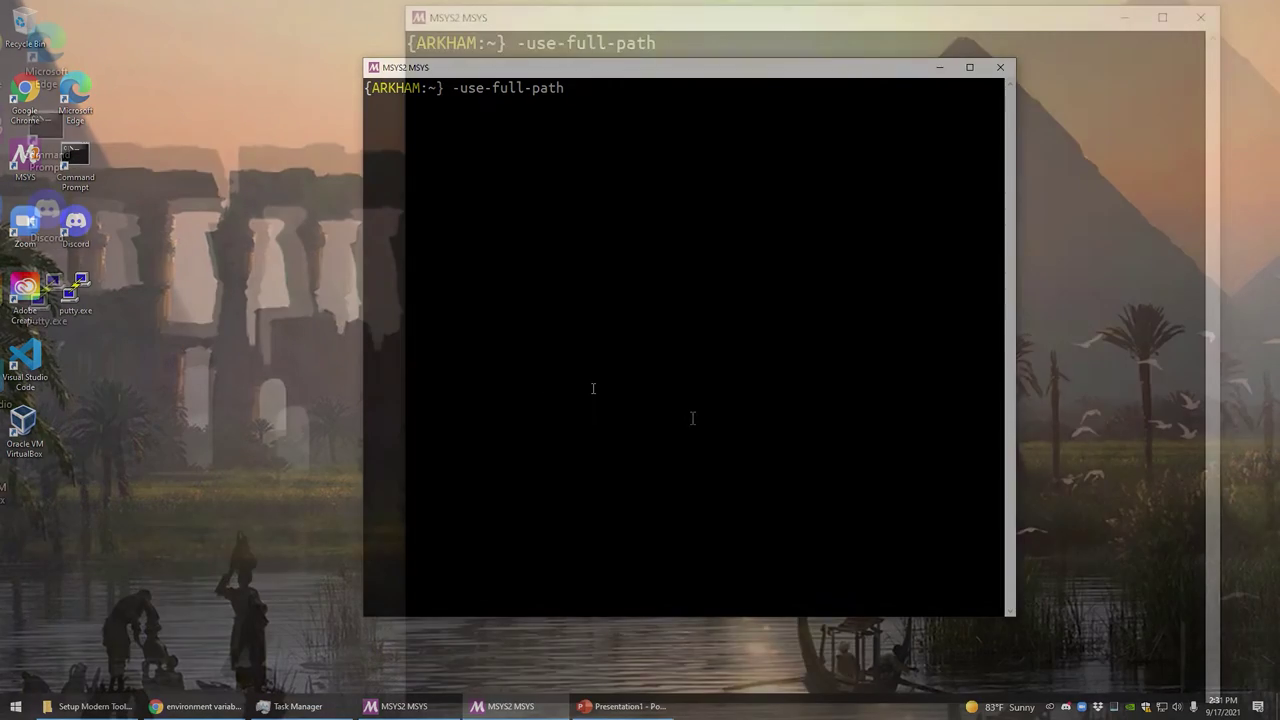
# Clear the prompt and run zmac --version, which reports 4apr2021
pyautogui.press('BackSpace')
pyautogui.press('BackSpace')
pyautogui.press('BackSpace')
pyautogui.press('BackSpace')
pyautogui.press('BackSpace')
pyautogui.press('BackSpace')
pyautogui.press('BackSpace')
pyautogui.press('BackSpace')
pyautogui.press('BackSpace')
pyautogui.press('BackSpace')
pyautogui.press('BackSpace')
pyautogui.press('BackSpace')
pyautogui.press('BackSpace')
pyautogui.press('BackSpace')
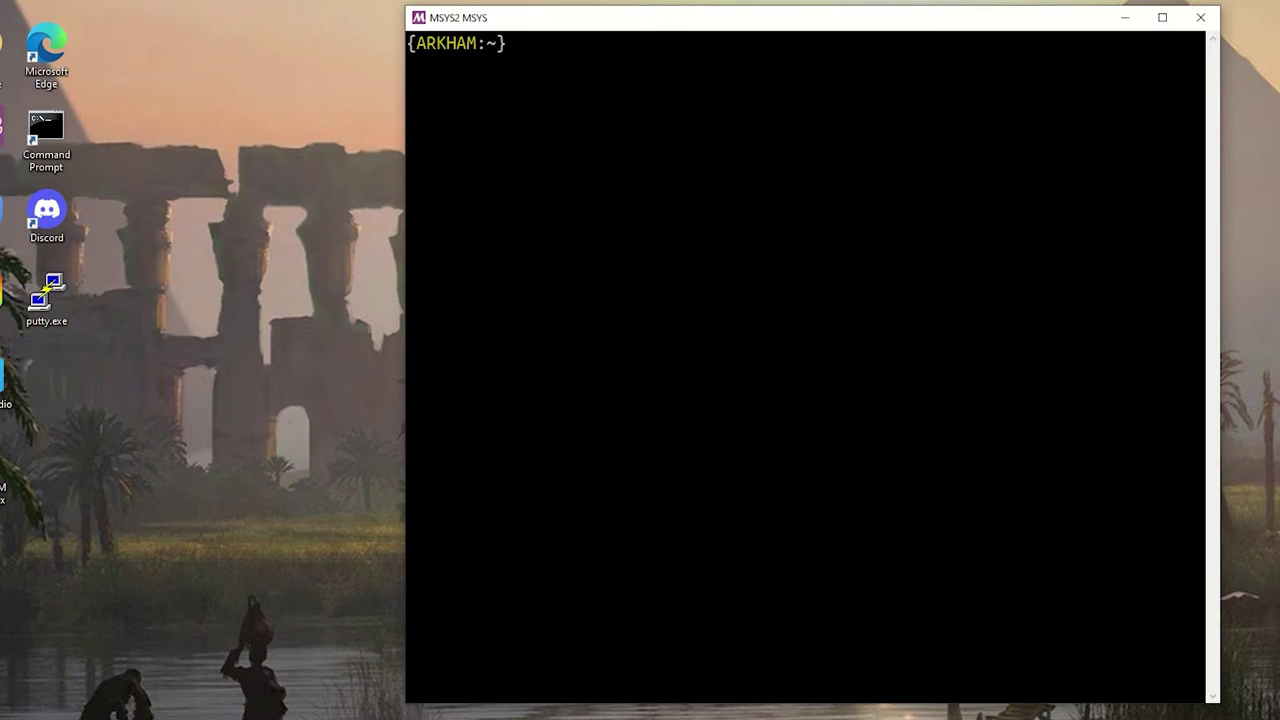
pyautogui.write('zmac --version')
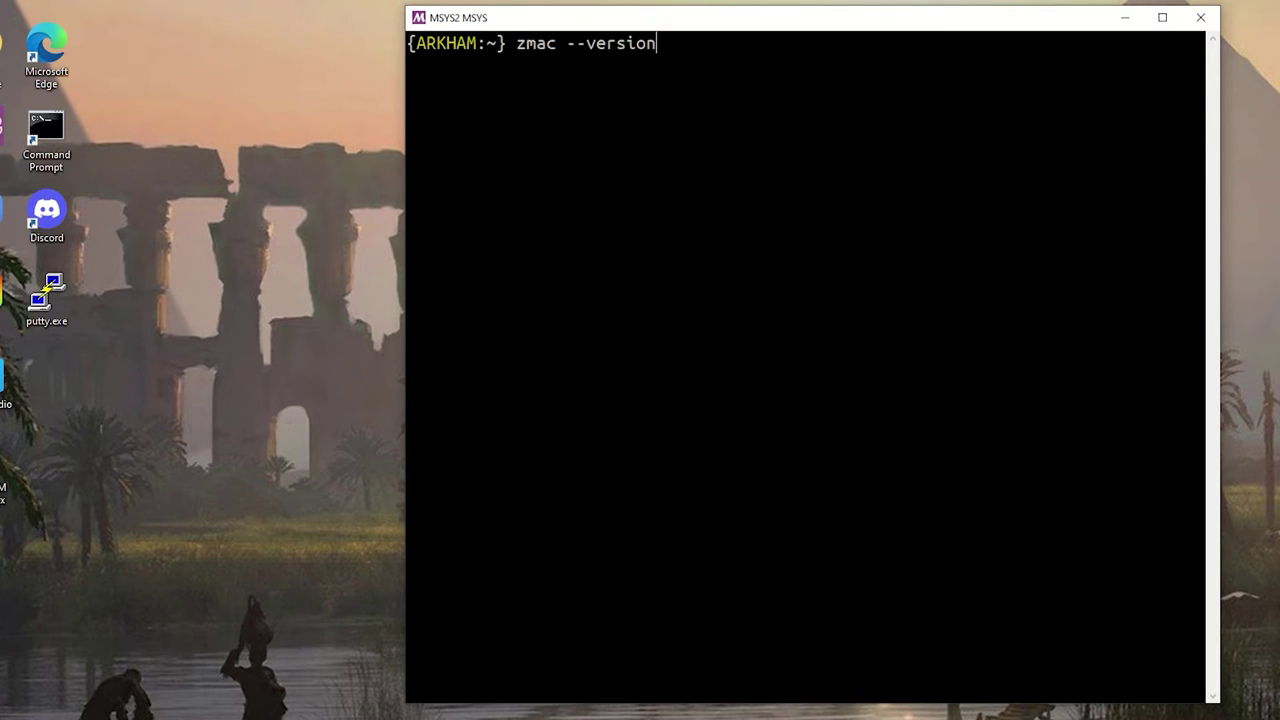
pyautogui.press('Return')
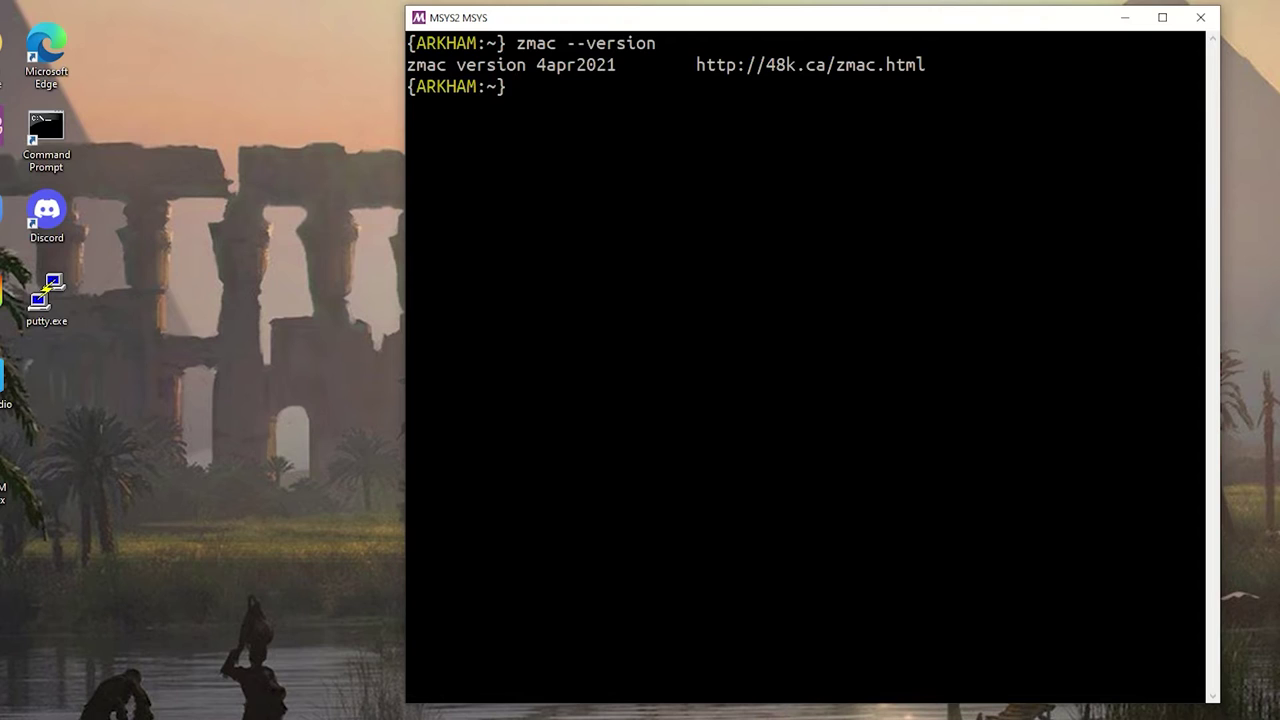
# Launch the emulator as a Model 4 with trs80gp -m4
pyautogui.write('zma')
pyautogui.press('BackSpace')
pyautogui.press('BackSpace')
pyautogui.press('BackSpace')
pyautogui.write('trs')
pyautogui.write('80tp')
pyautogui.press('BackSpace')
pyautogui.press('BackSpace')
pyautogui.write('gp -m')
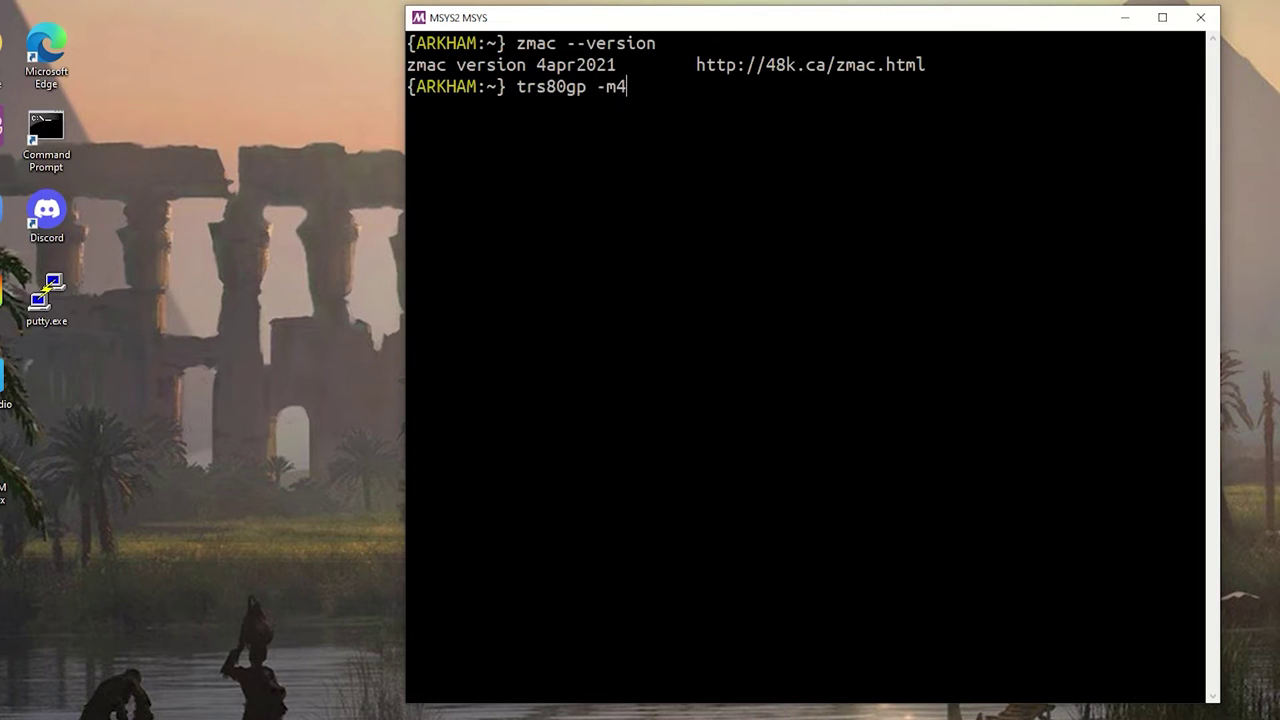
pyautogui.write('4')
pyautogui.press('Return')
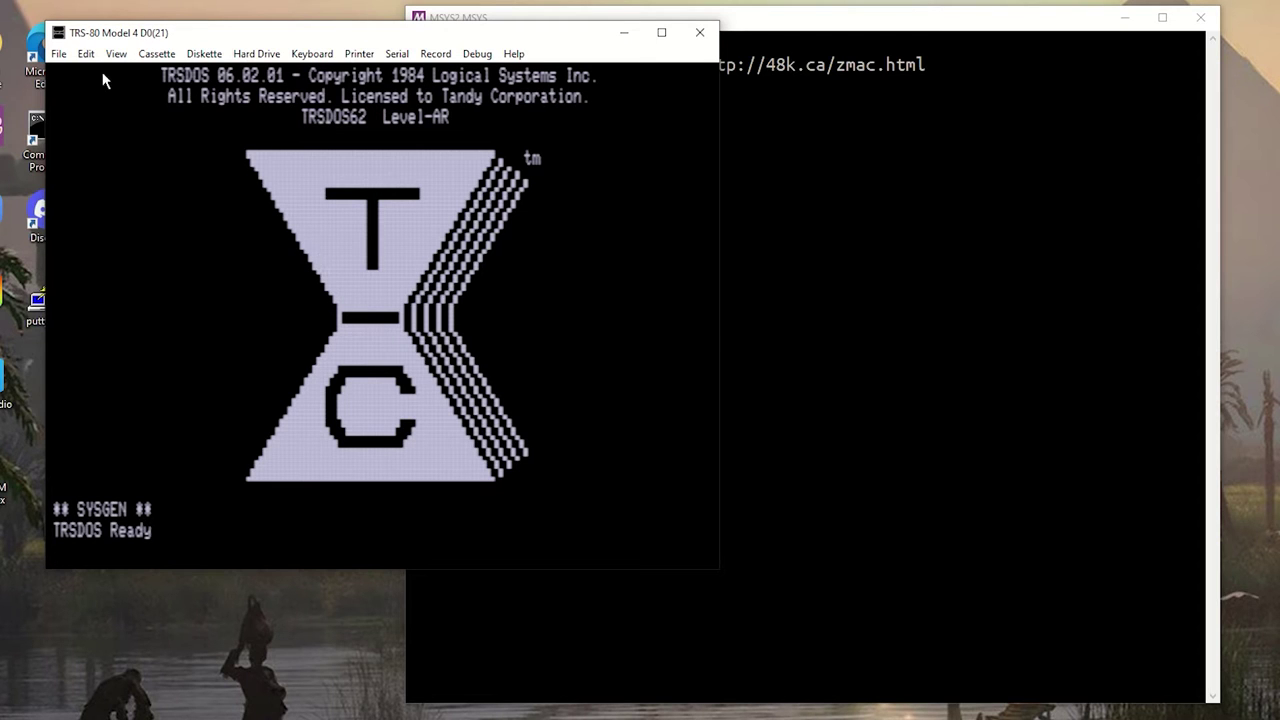
# Run dir at TRSDOS Ready to list the 13 files on drive 0
pyautogui.write('dir')
pyautogui.press('Return')
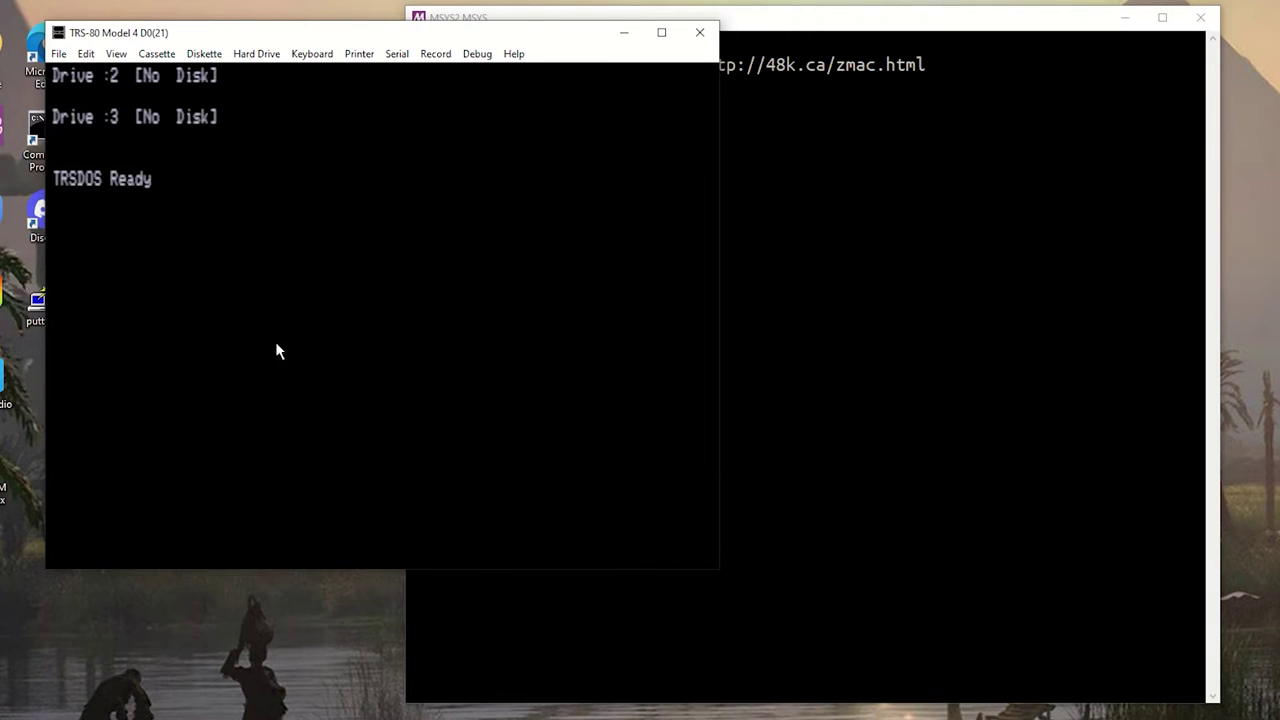
# Close the TRS-80 emulator, then change into src and list its contents
pyautogui.click(700, 32)
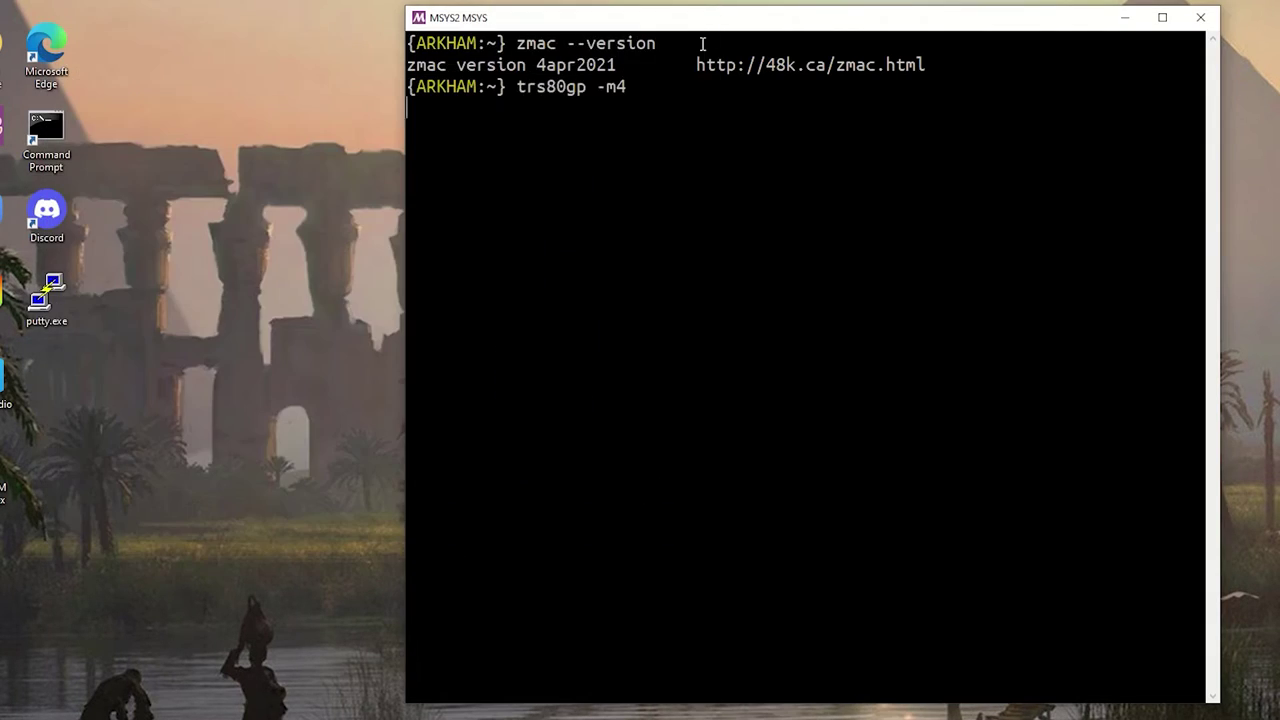
pyautogui.moveTo(643, 20); pyautogui.dragTo(576, 16)
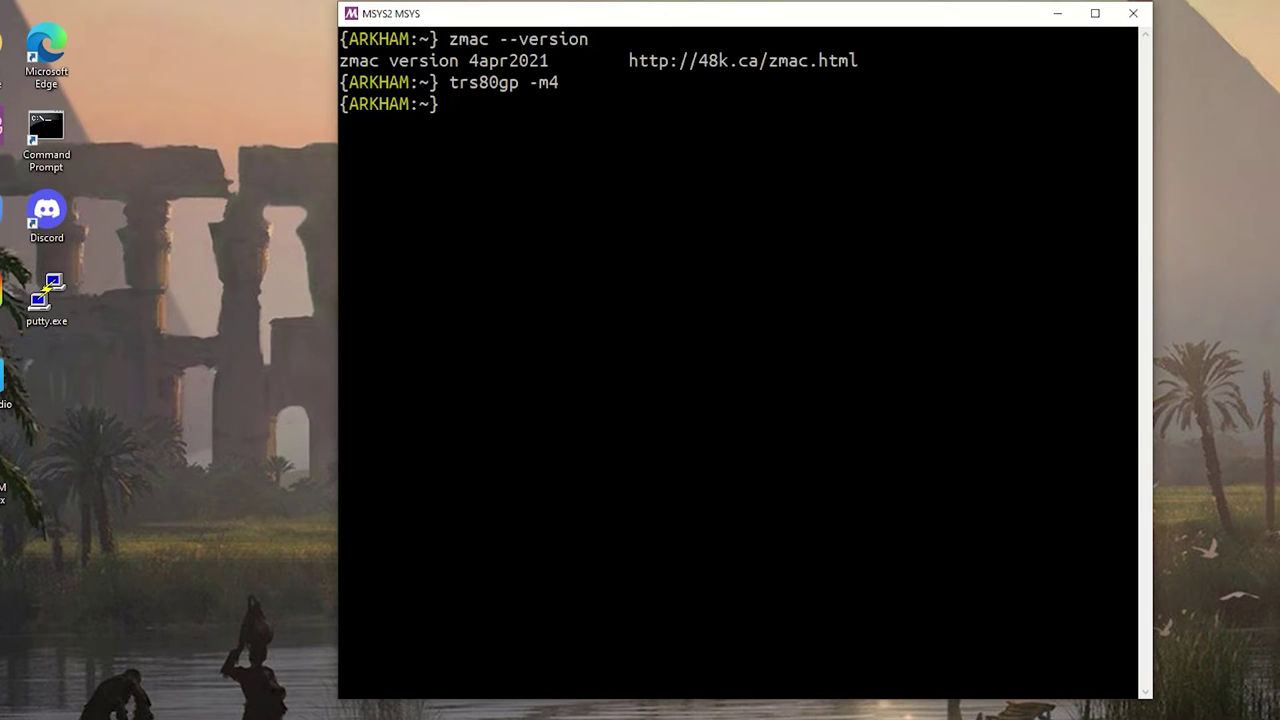
pyautogui.write('src')
pyautogui.press('Return')
pyautogui.write('ls')
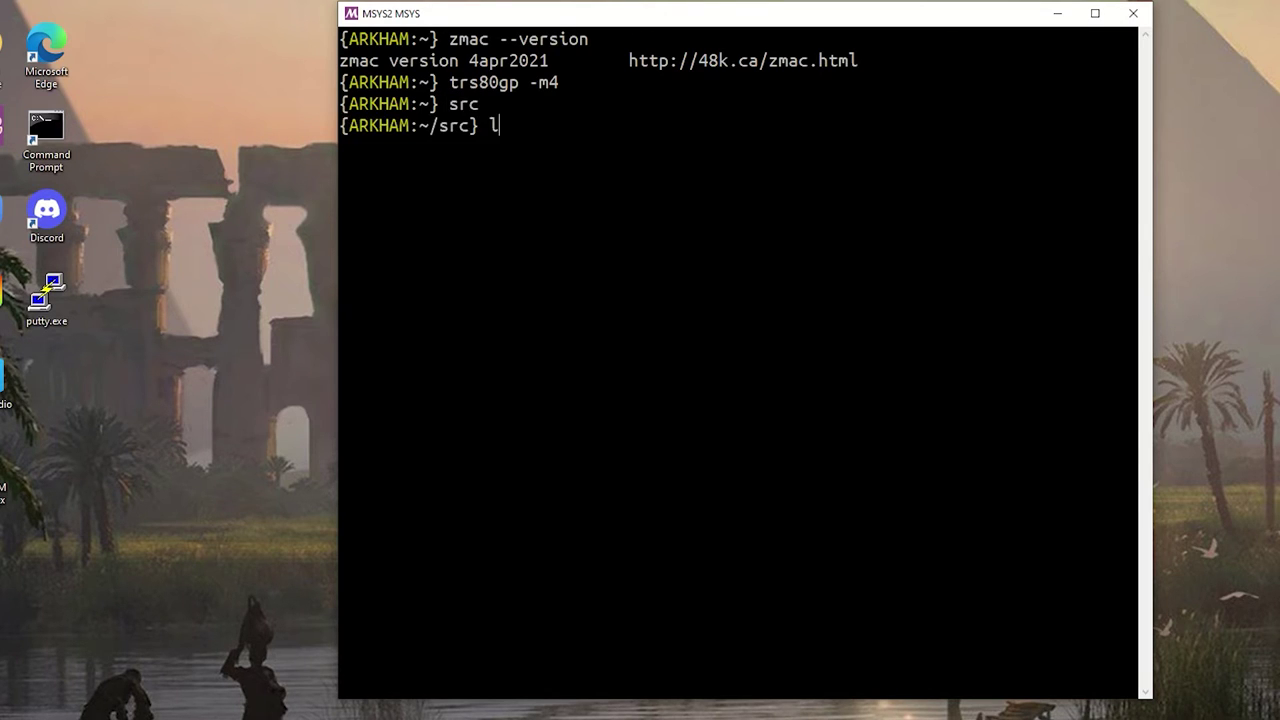
pyautogui.press('Return')
# Move into bigmit and then ta19demo, listing each folder's contents
pyautogui.write('cd bigmit')
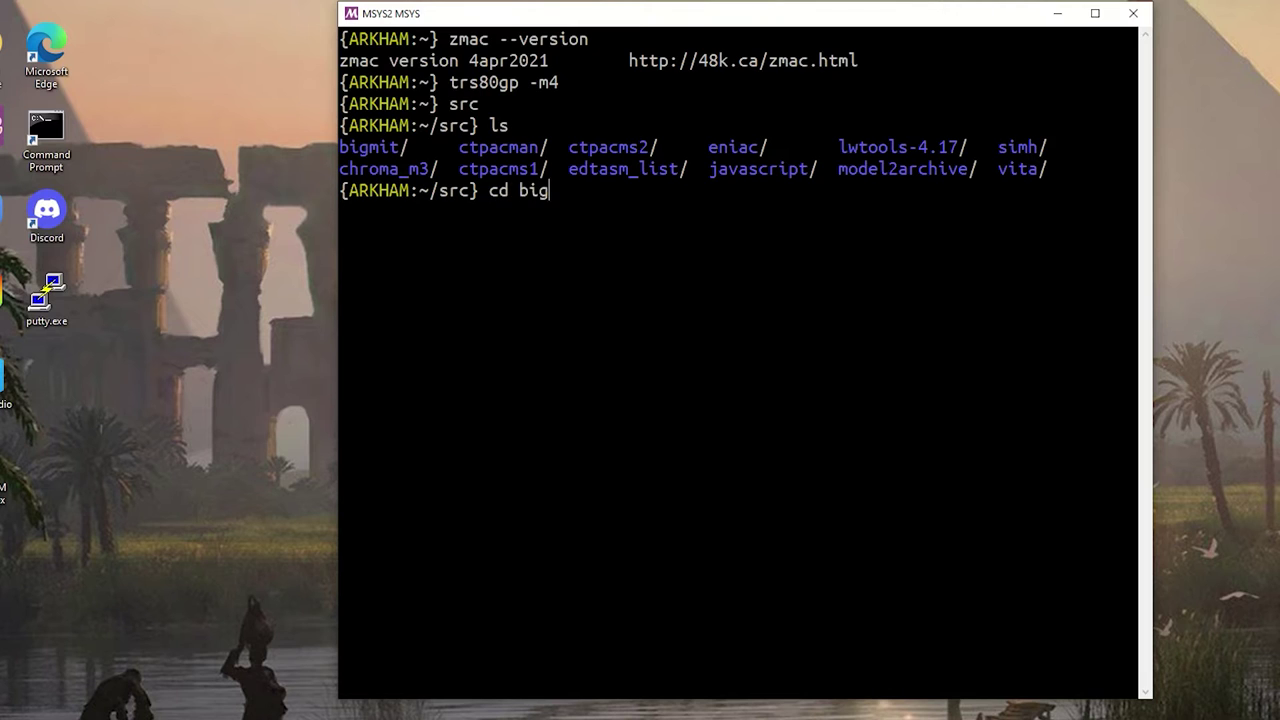
pyautogui.press('Return')
pyautogui.write('ls')
pyautogui.press('Return')
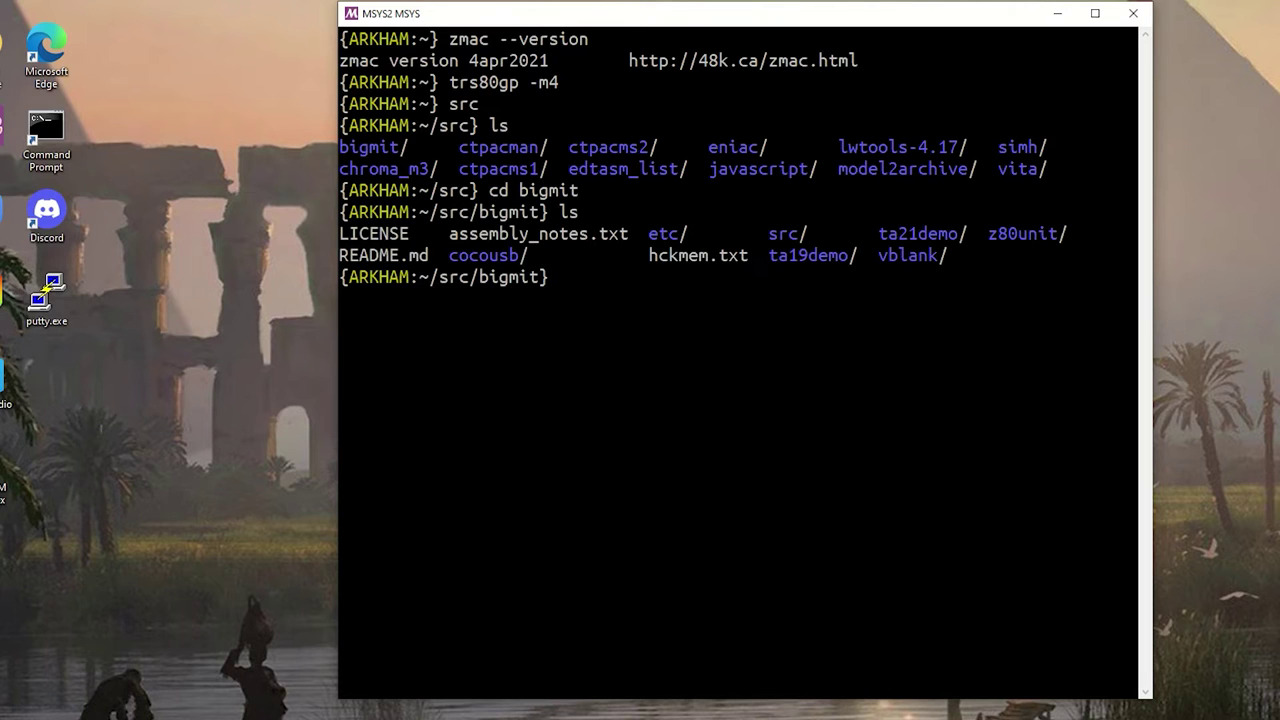
pyautogui.write('cd ta1')
pyautogui.press('Tab')
pyautogui.press('Return')
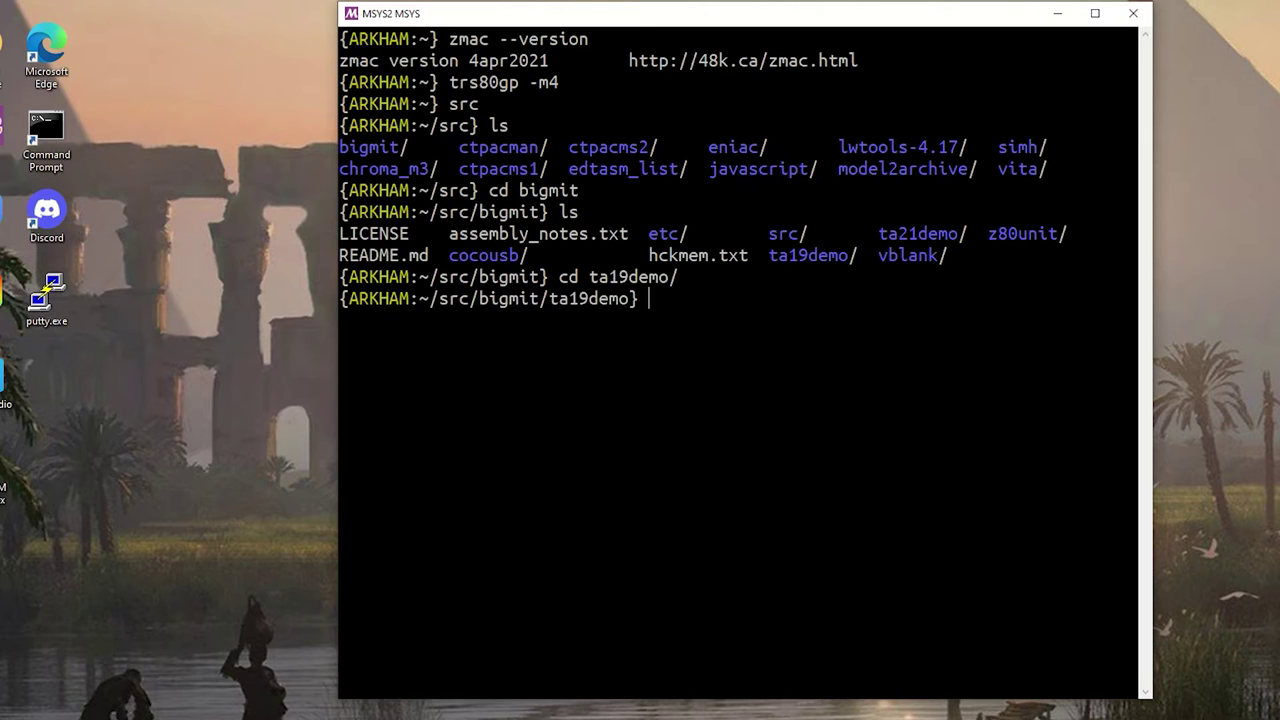
pyautogui.write('ls')
pyautogui.press('Return')
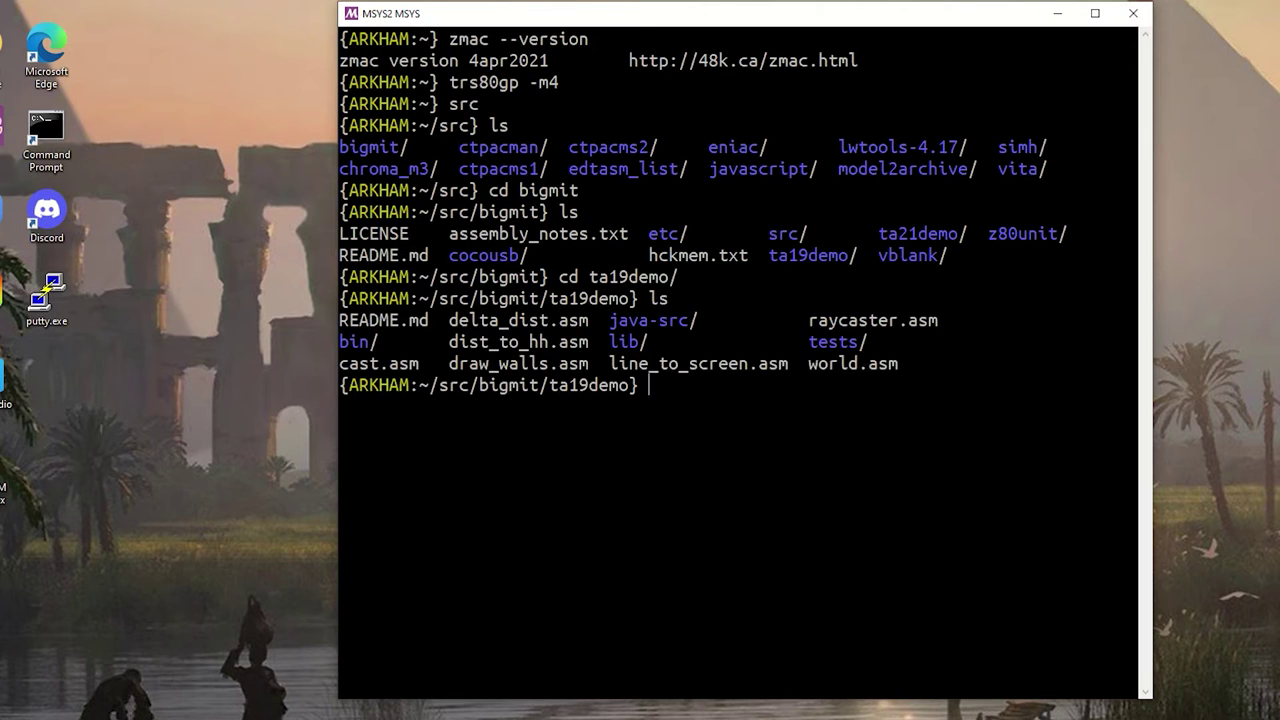
# View world.asm in vim from the end back to the top, then quit with :q
pyautogui.write('vi worl')
pyautogui.press('Tab')
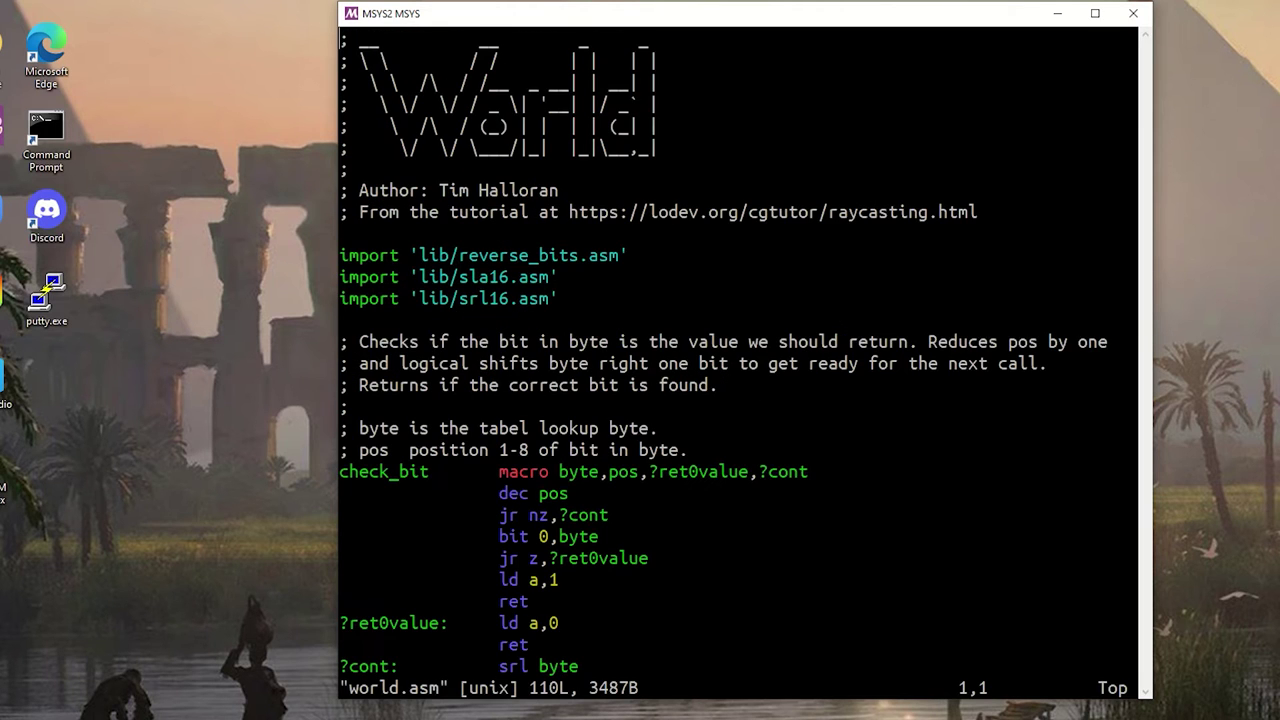
pyautogui.hotkey('ctrl', 'f')
pyautogui.hotkey('ctrl', 'f')
pyautogui.hotkey('ctrl', 'f')
pyautogui.hotkey('ctrl', 'f')
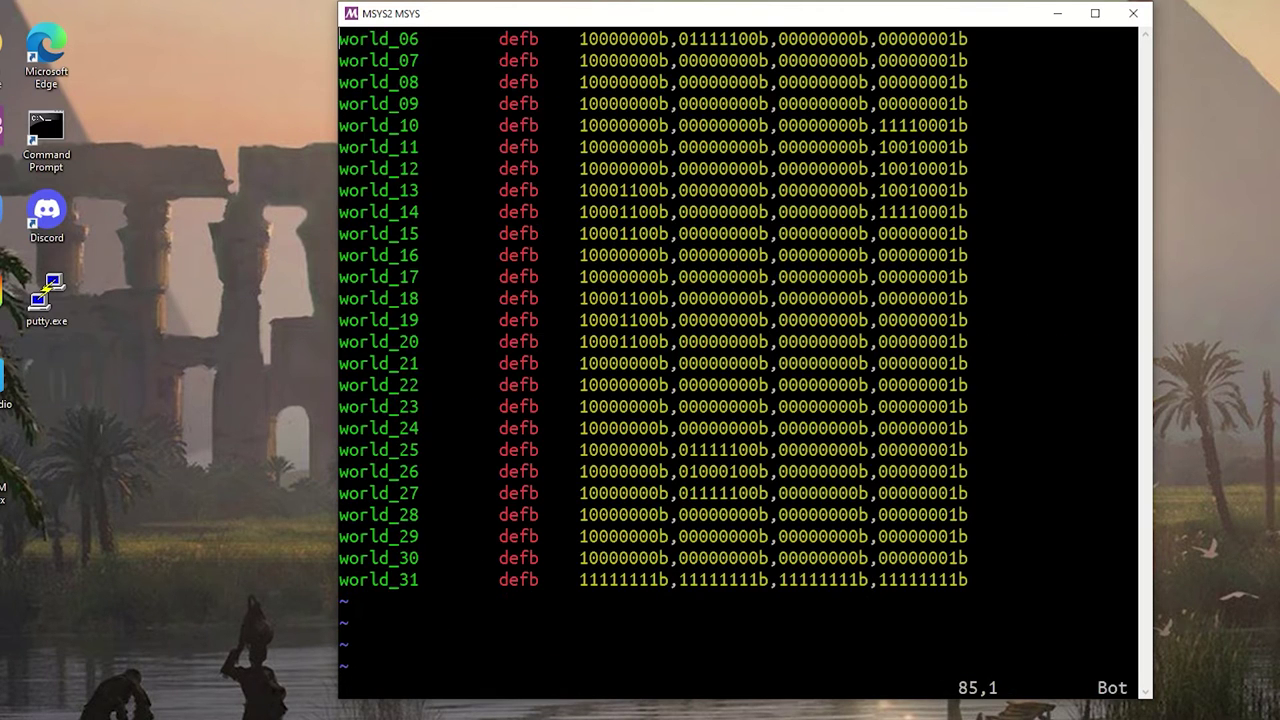
pyautogui.hotkey('ctrl', 'b')
pyautogui.hotkey('ctrl', 'b')
pyautogui.hotkey('ctrl', 'b')
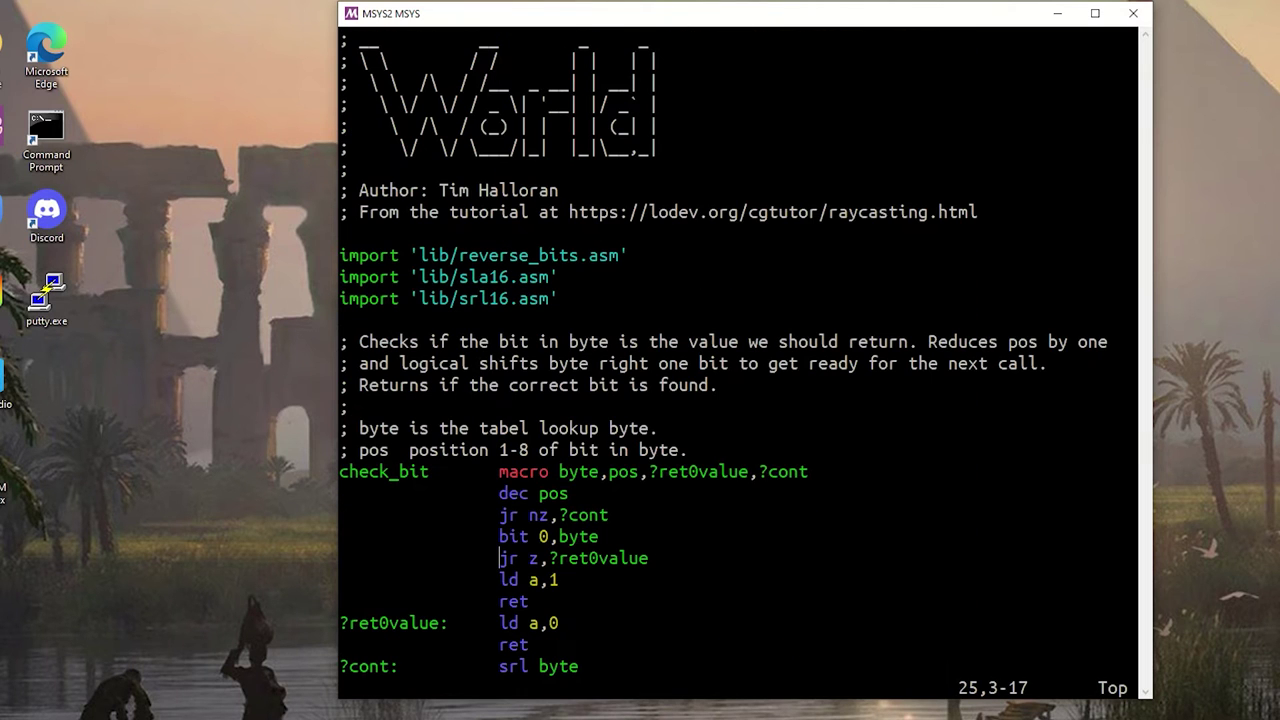
pyautogui.press(':')
pyautogui.write('q')
pyautogui.press('Return')
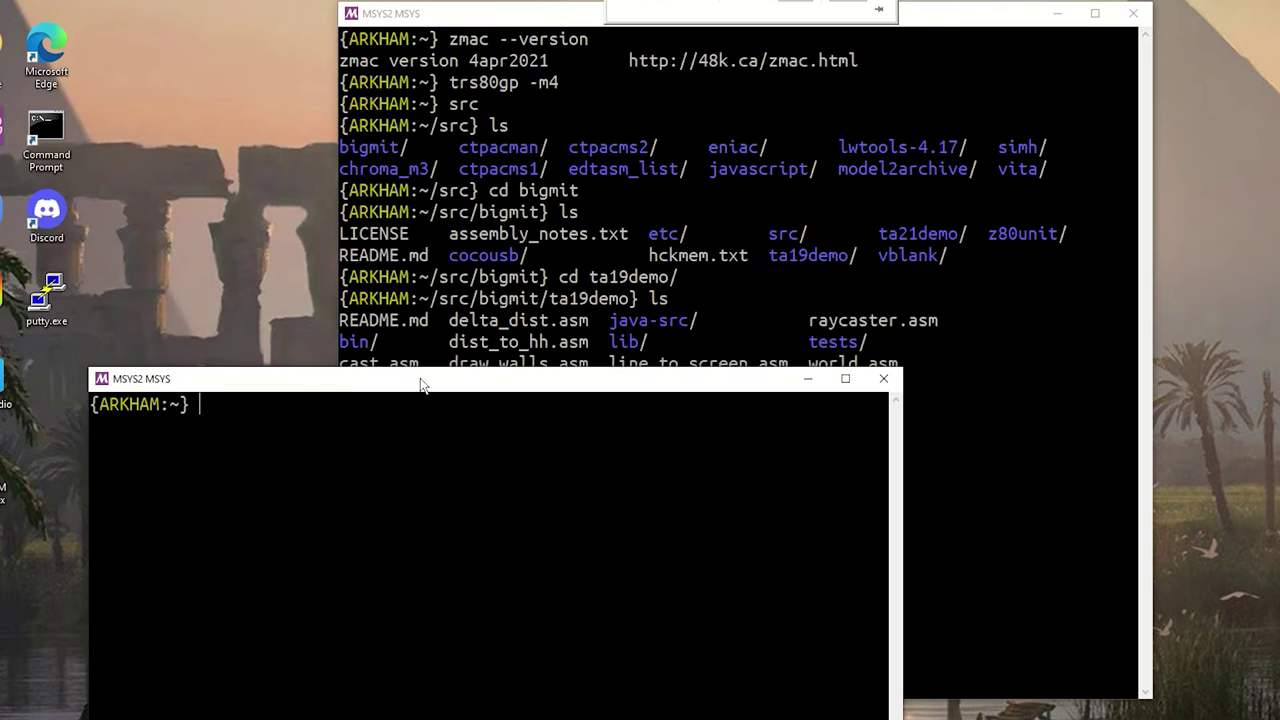
# Arrange the two MSYS2 windows side by side and bring the original one to the front
pyautogui.moveTo(412, 385); pyautogui.dragTo(958, 336)
pyautogui.moveTo(657, 20); pyautogui.dragTo(447, 0)
pyautogui.moveTo(1000, 343); pyautogui.dragTo(1046, 328)
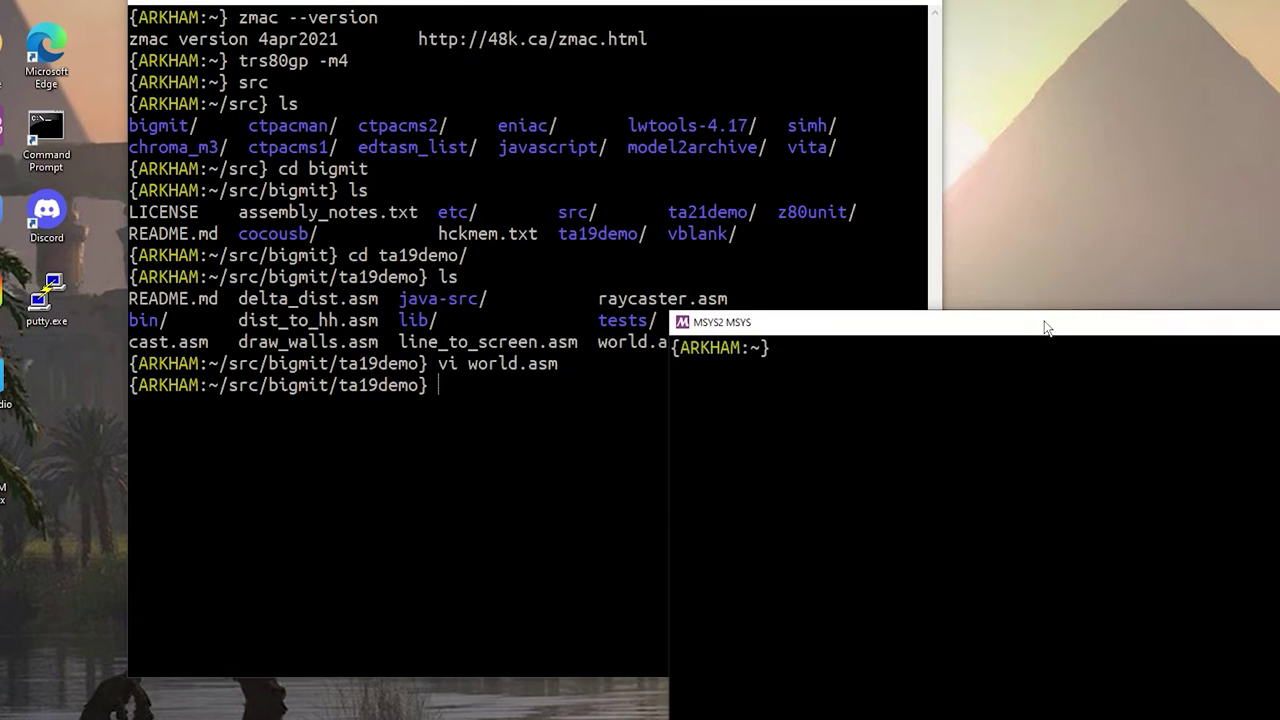
pyautogui.click(746, 231)
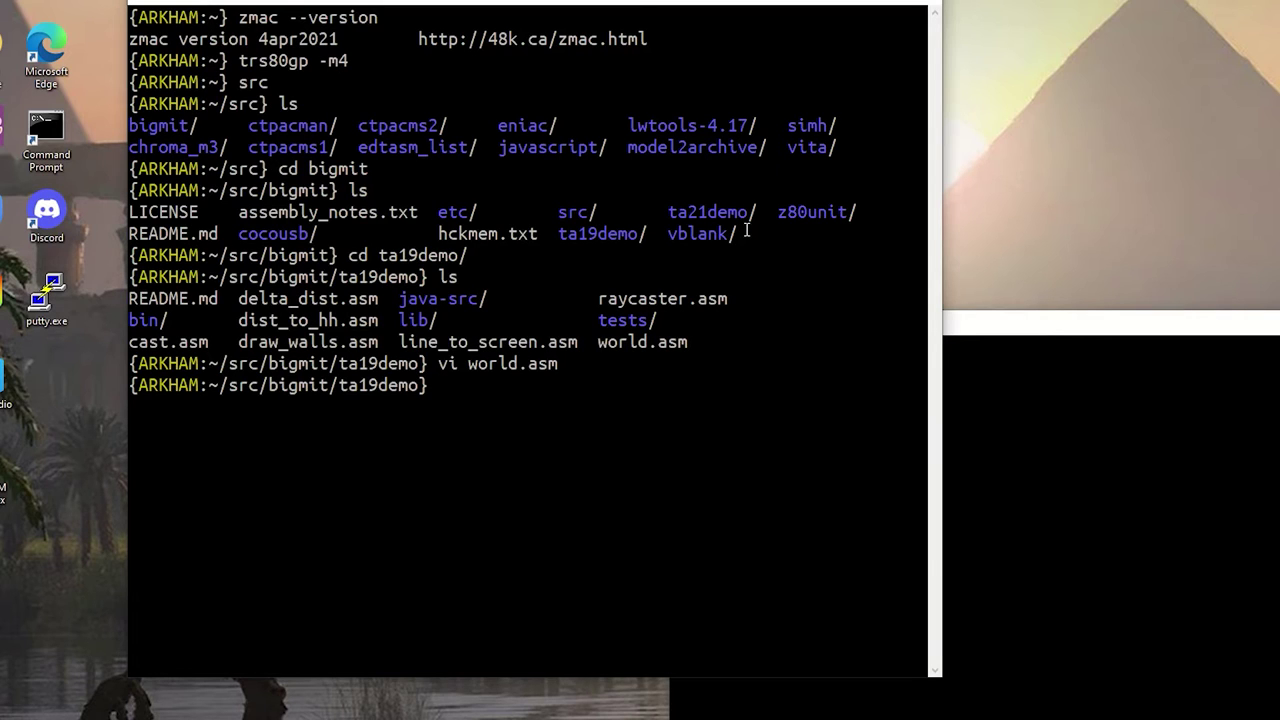
# Run exit in the original terminal, then in the second terminal
pyautogui.write('exit')
pyautogui.press('Return')
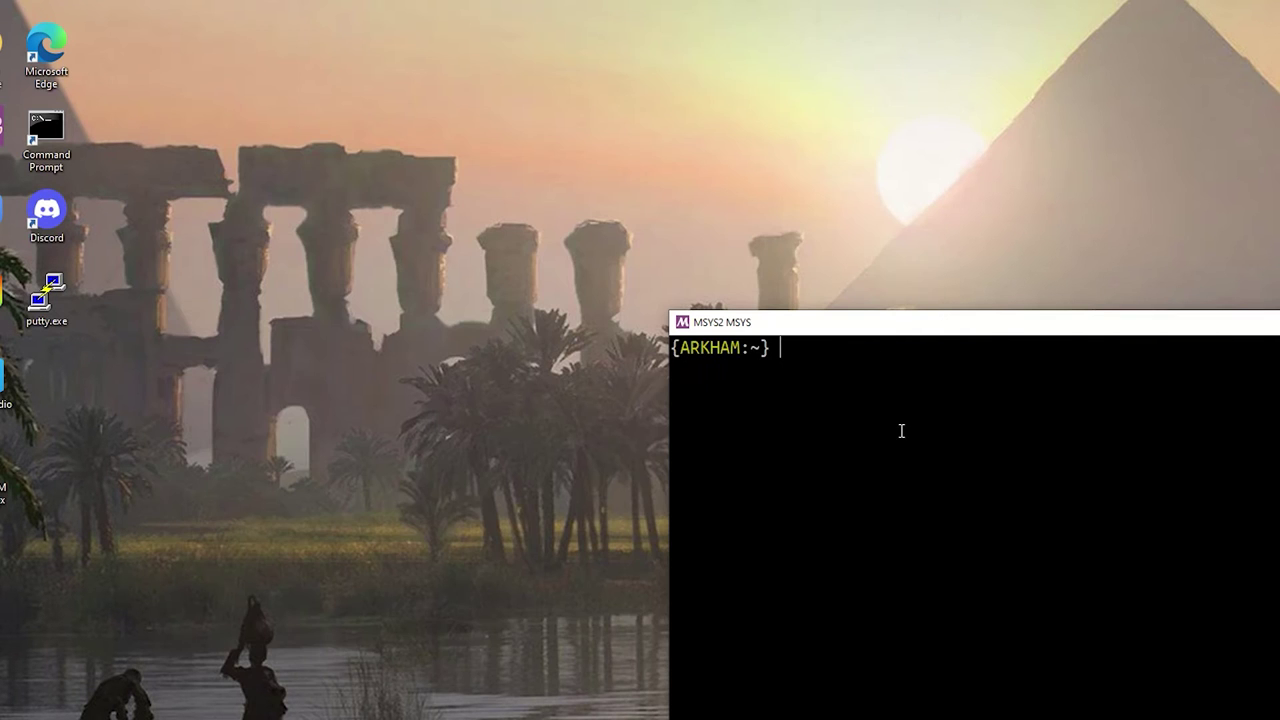
pyautogui.write('eit')
pyautogui.press('BackSpace')
pyautogui.press('BackSpace')
pyautogui.write('xit')
pyautogui.press('Return')
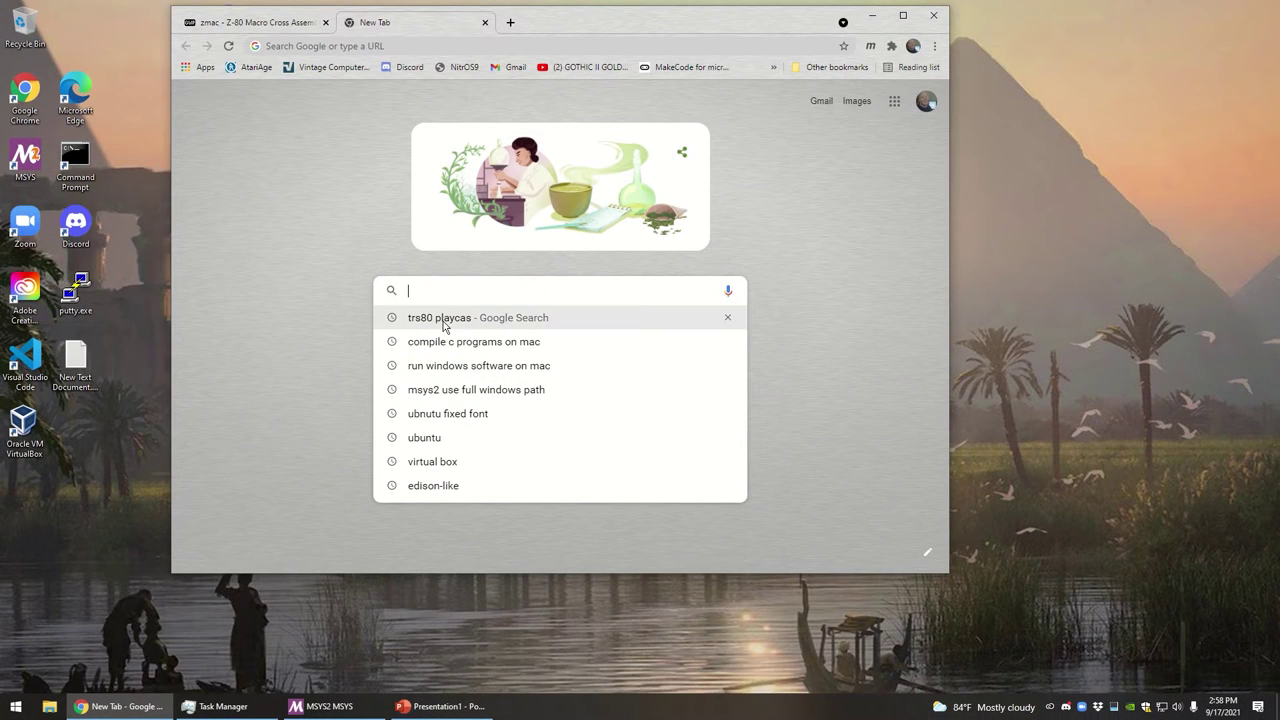
# Rerun the trs80 playcas search and open the Play CAS page on knut.one
pyautogui.click(443, 320)
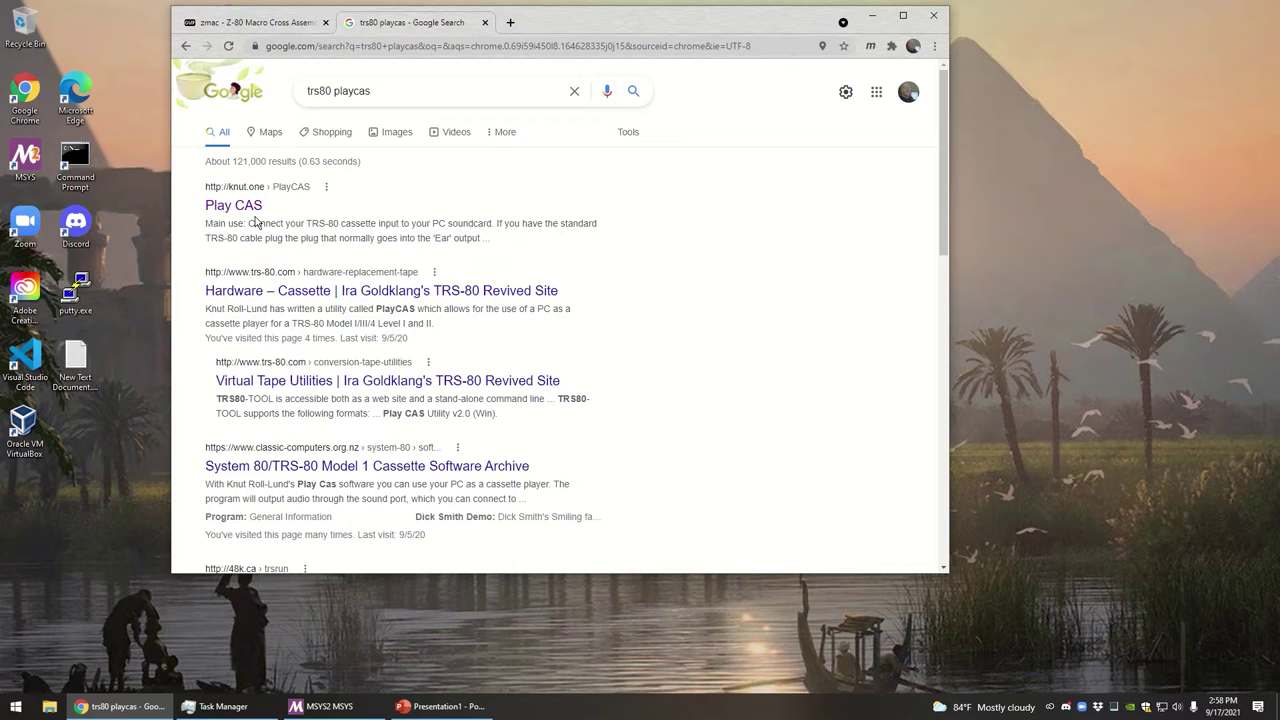
pyautogui.click(510, 22)
pyautogui.click(528, 291)
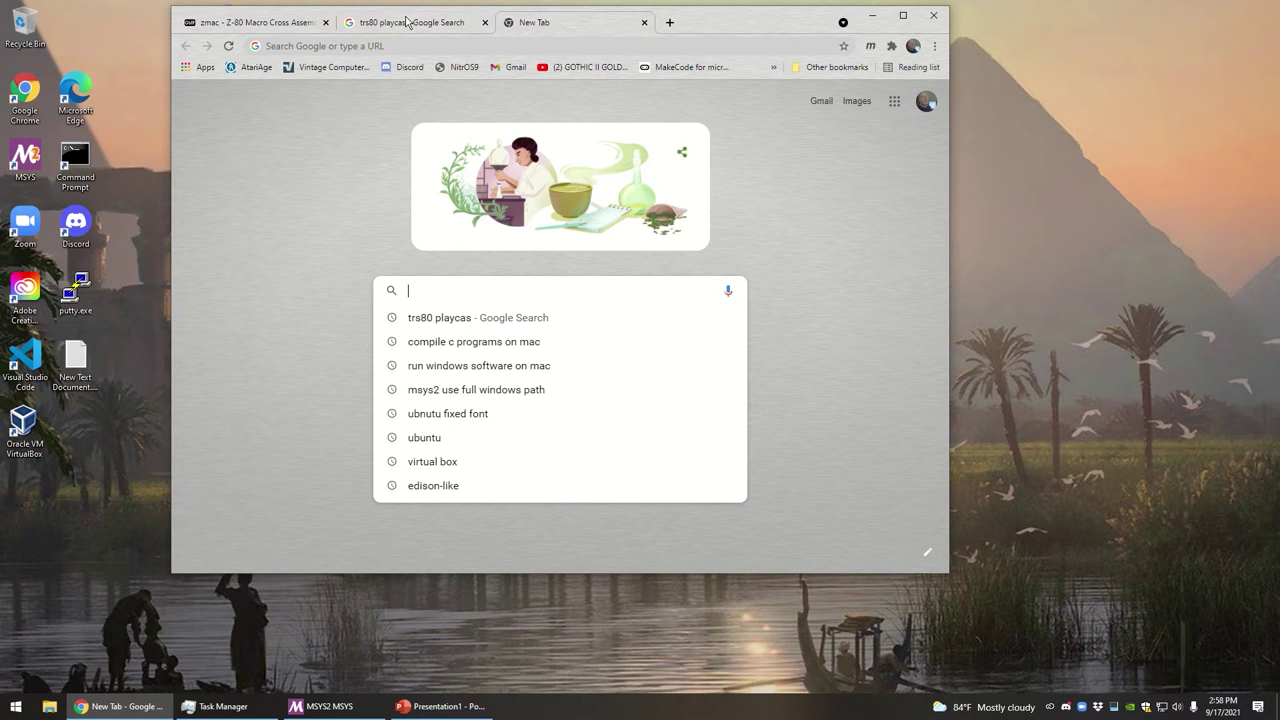
pyautogui.click(409, 22)
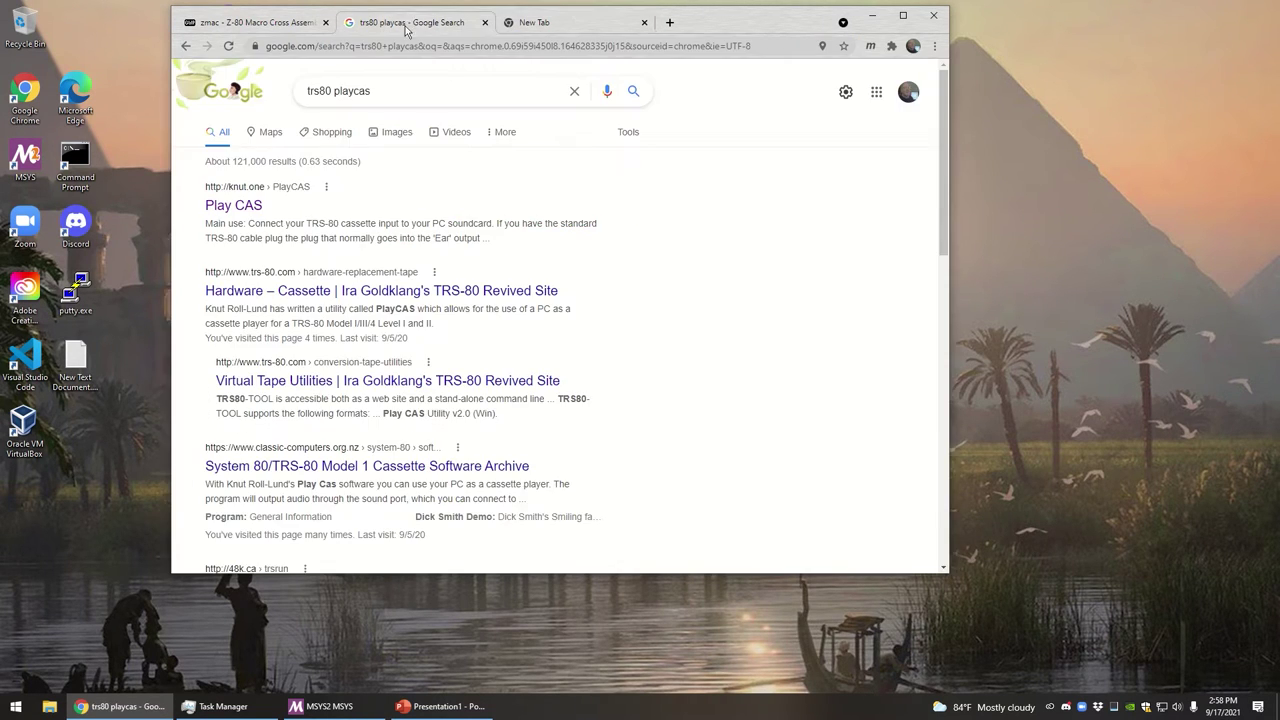
pyautogui.click(234, 207)
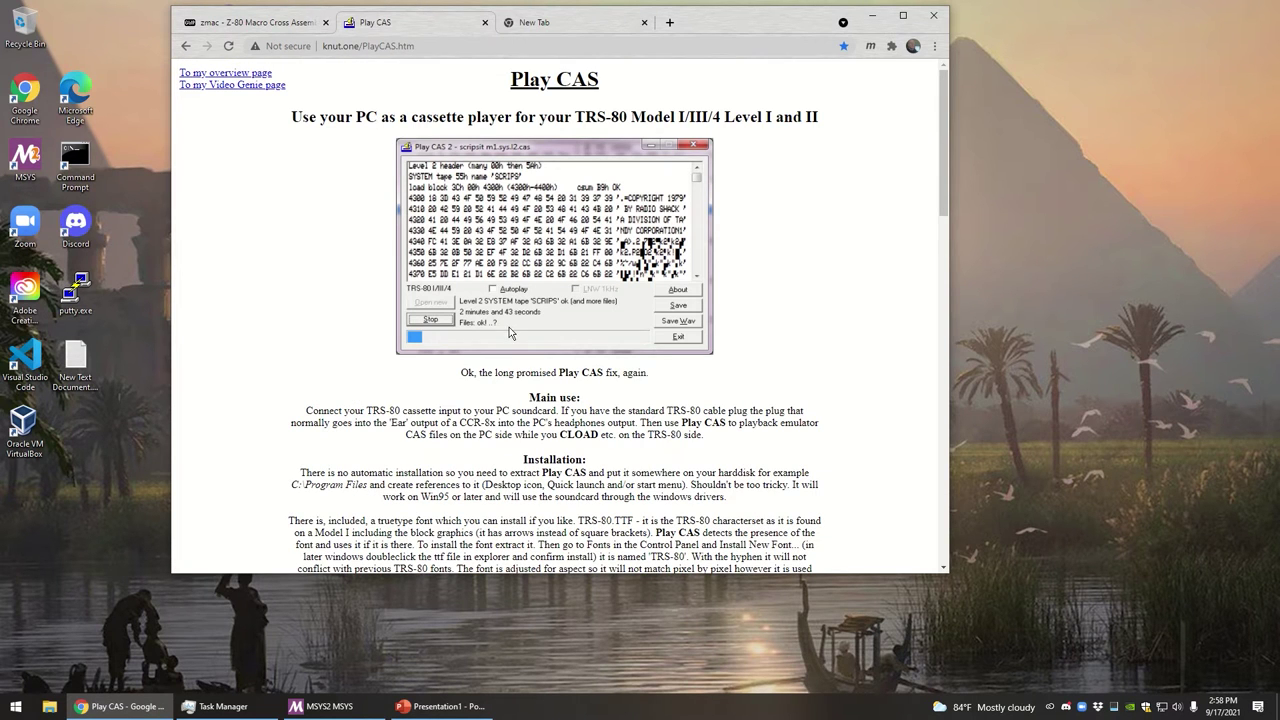
# Download PlayCASv2.0.zip and show it in the Downloads folder, centred on screen
pyautogui.scroll(-15, 594, 213)
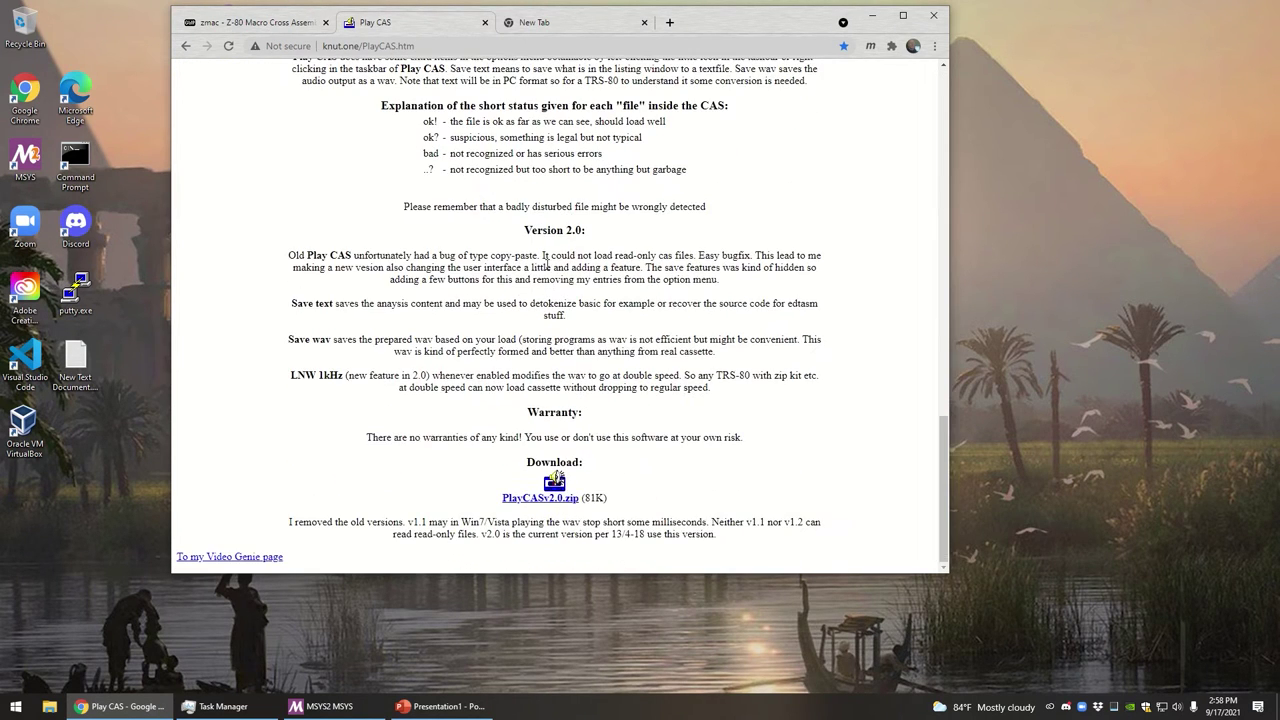
pyautogui.click(545, 494)
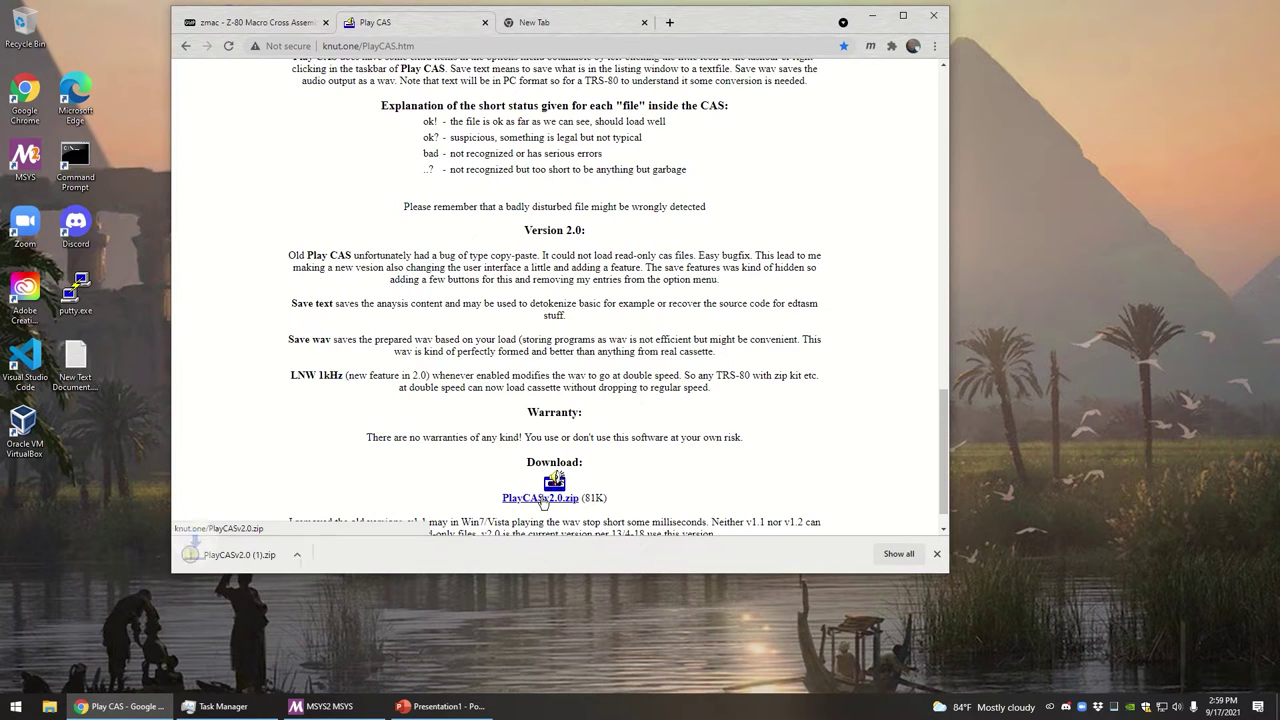
pyautogui.click(313, 554)
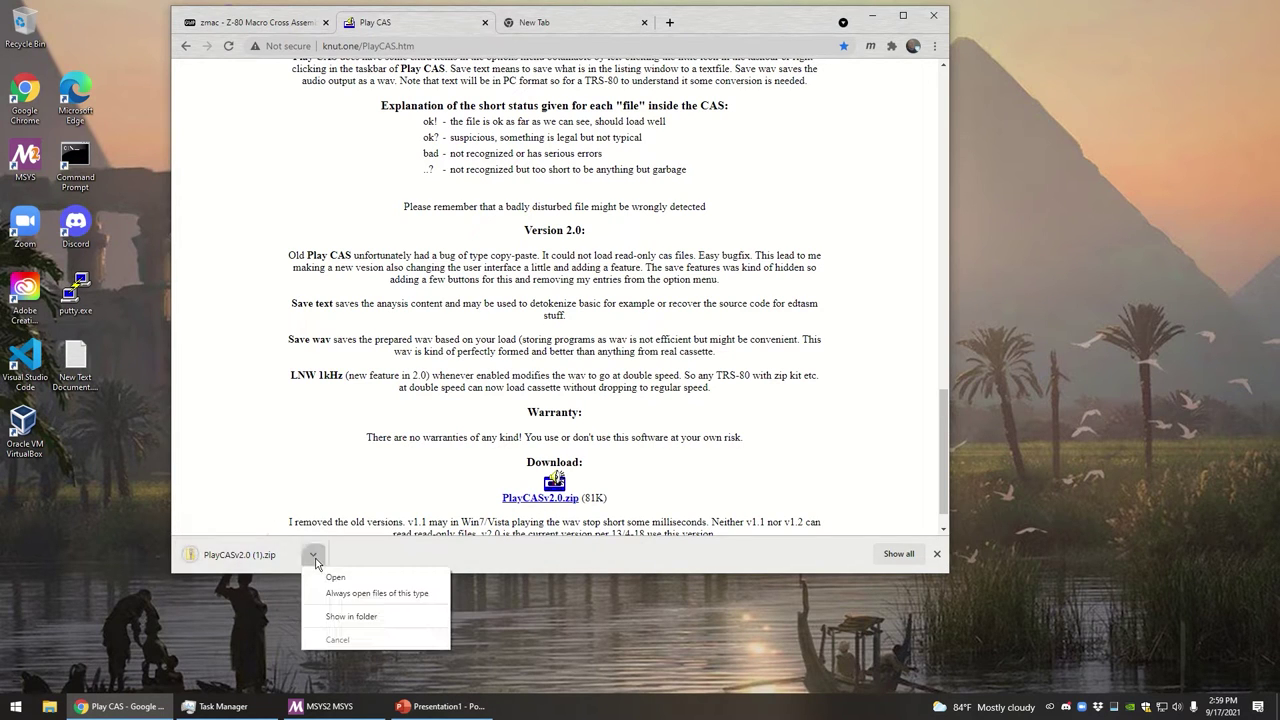
pyautogui.click(355, 618)
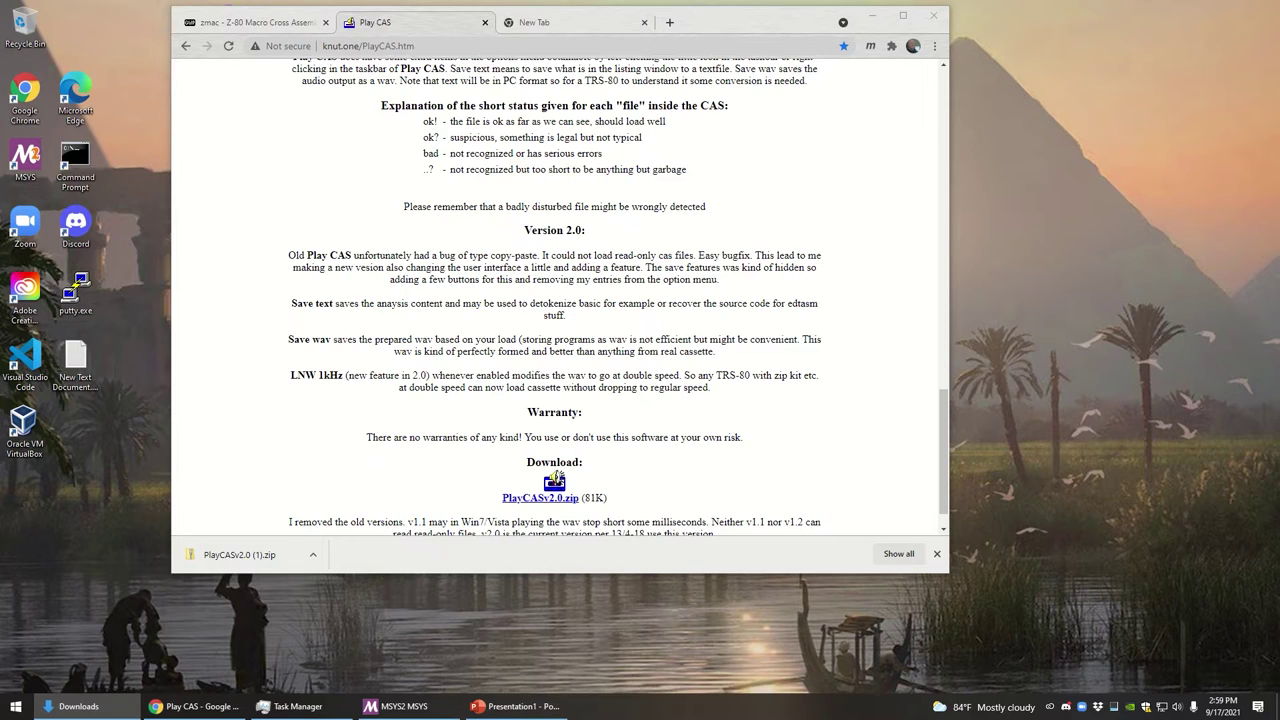
pyautogui.moveTo(1000, 512); pyautogui.dragTo(735, 225)
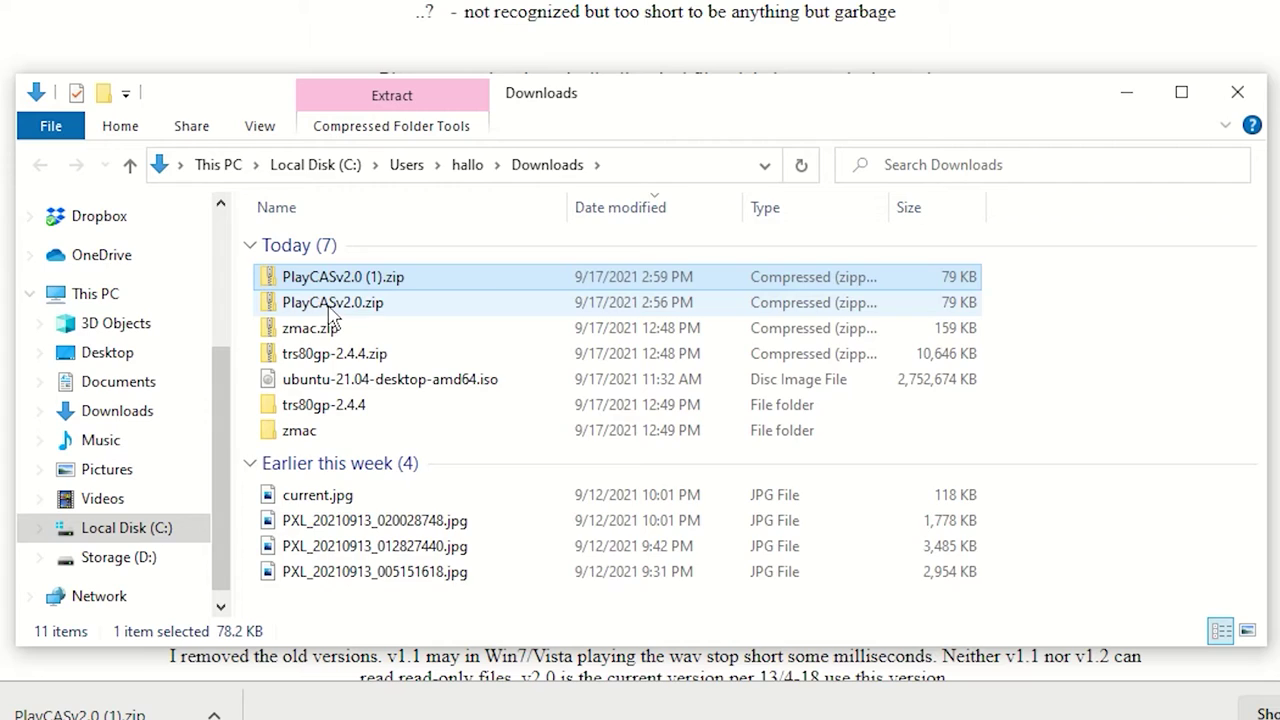
# Copy Play CAS.exe, Play CAS.pdf and TRS-80.TTF from PlayCASv2.0.zip, then open another Explorer window
pyautogui.doubleClick(378, 329)
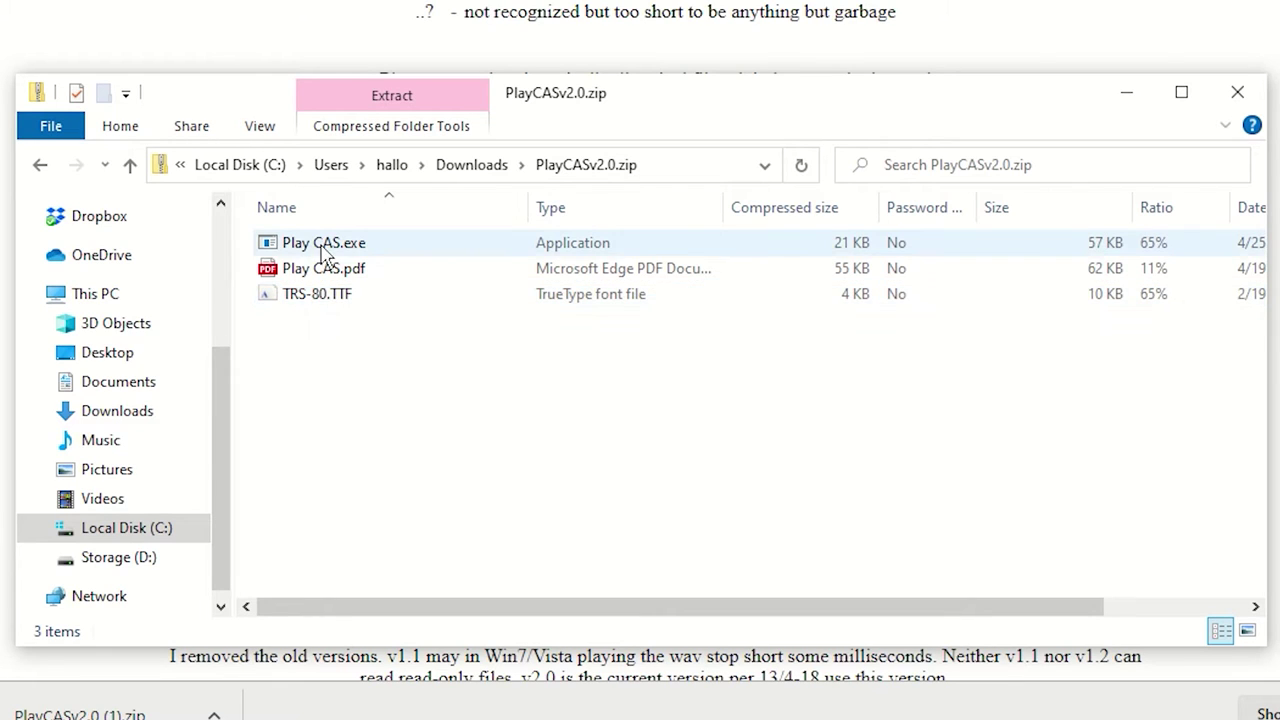
pyautogui.hotkey('ctrl', 'a')
pyautogui.rightClick(319, 253)
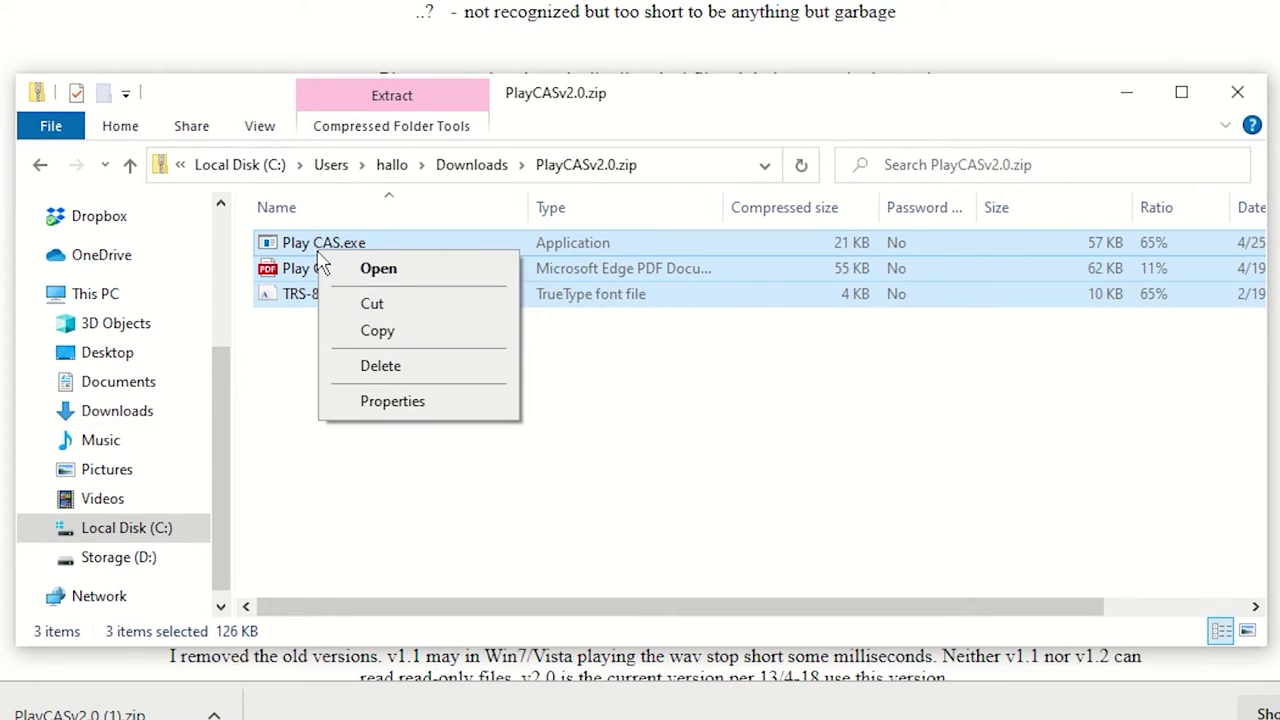
pyautogui.click(378, 331)
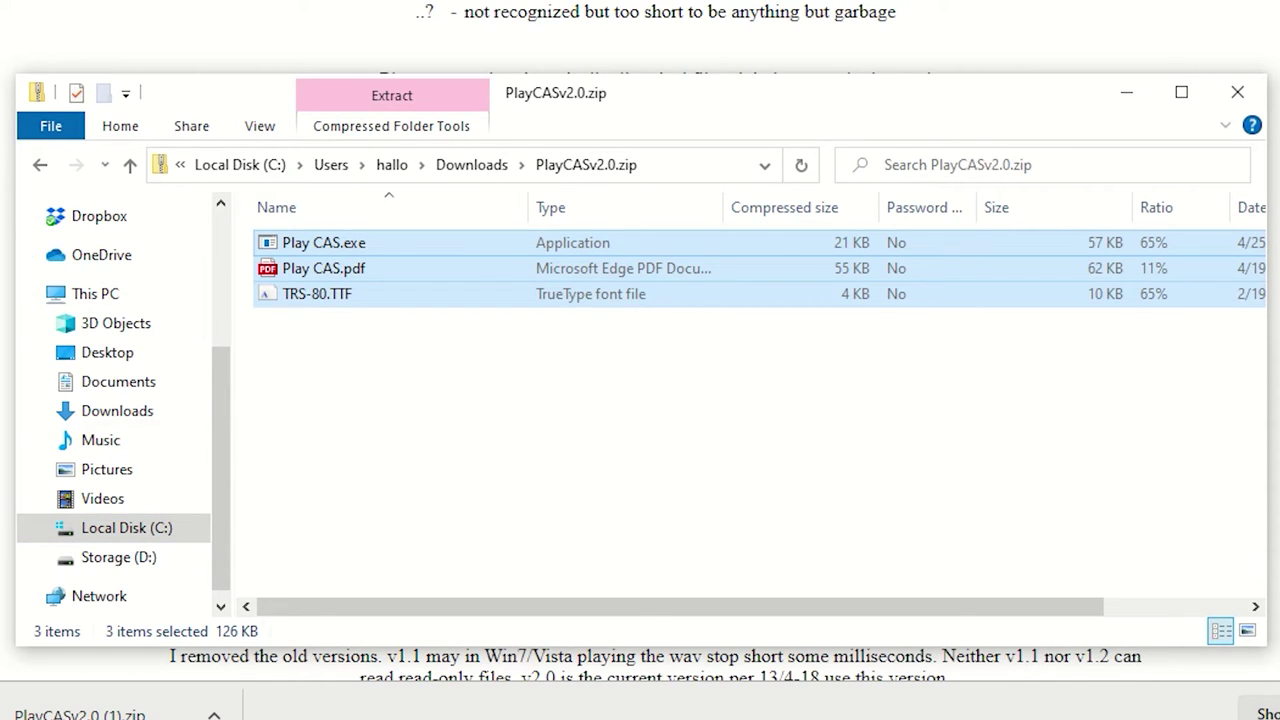
pyautogui.press('super+e')
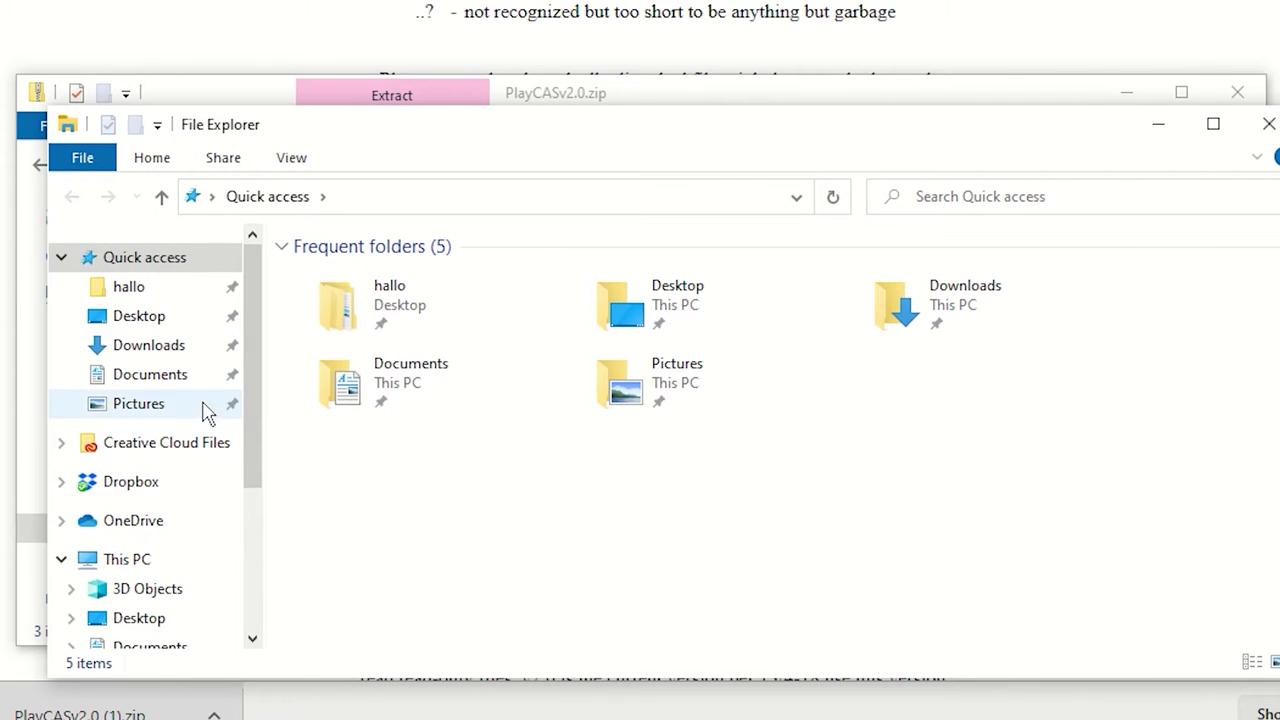
# Navigate to the PlayCASv2.0 folder under Storage (D:) > Media > bin
pyautogui.moveTo(260, 423); pyautogui.dragTo(247, 576)
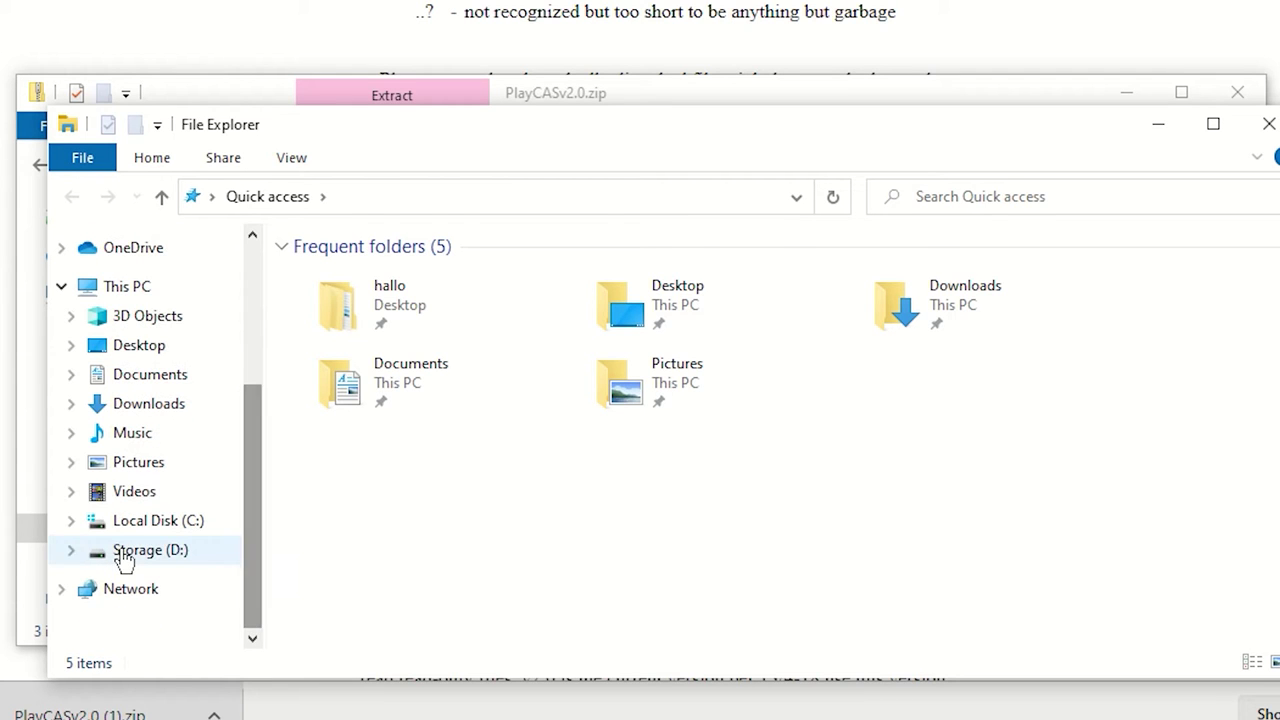
pyautogui.click(123, 555)
pyautogui.click(330, 336)
pyautogui.doubleClick(330, 336)
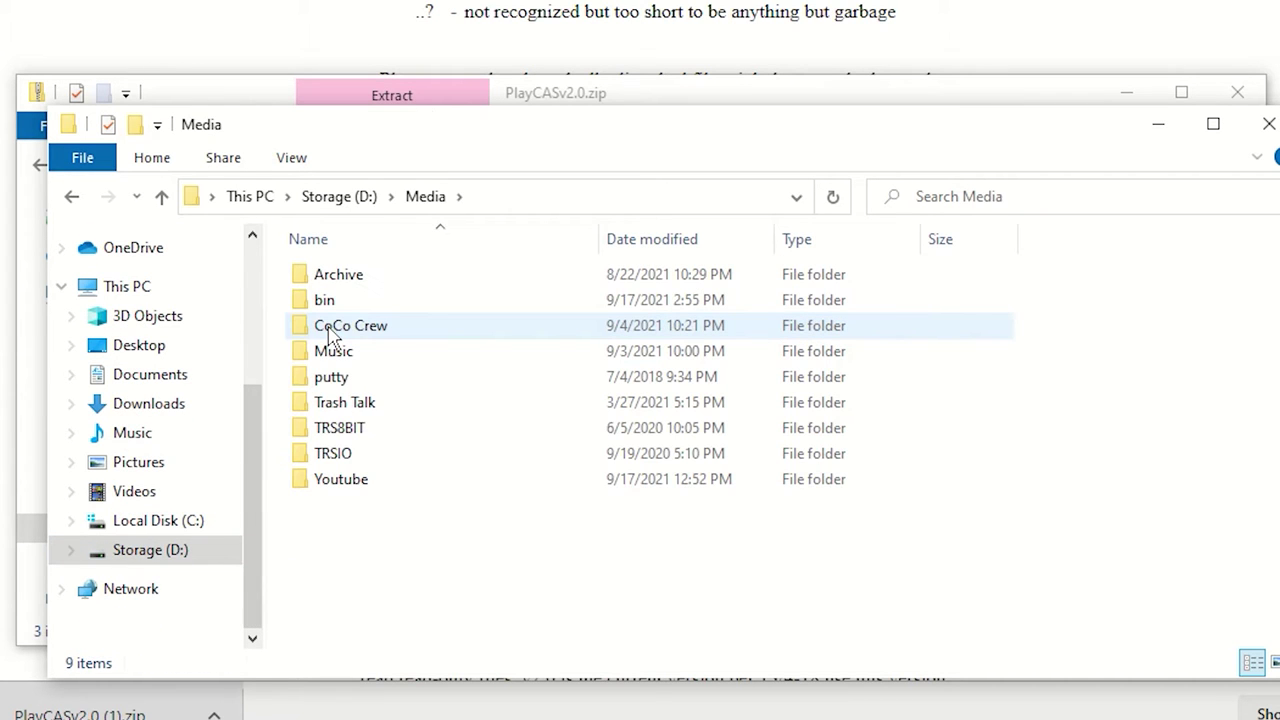
pyautogui.click(330, 308)
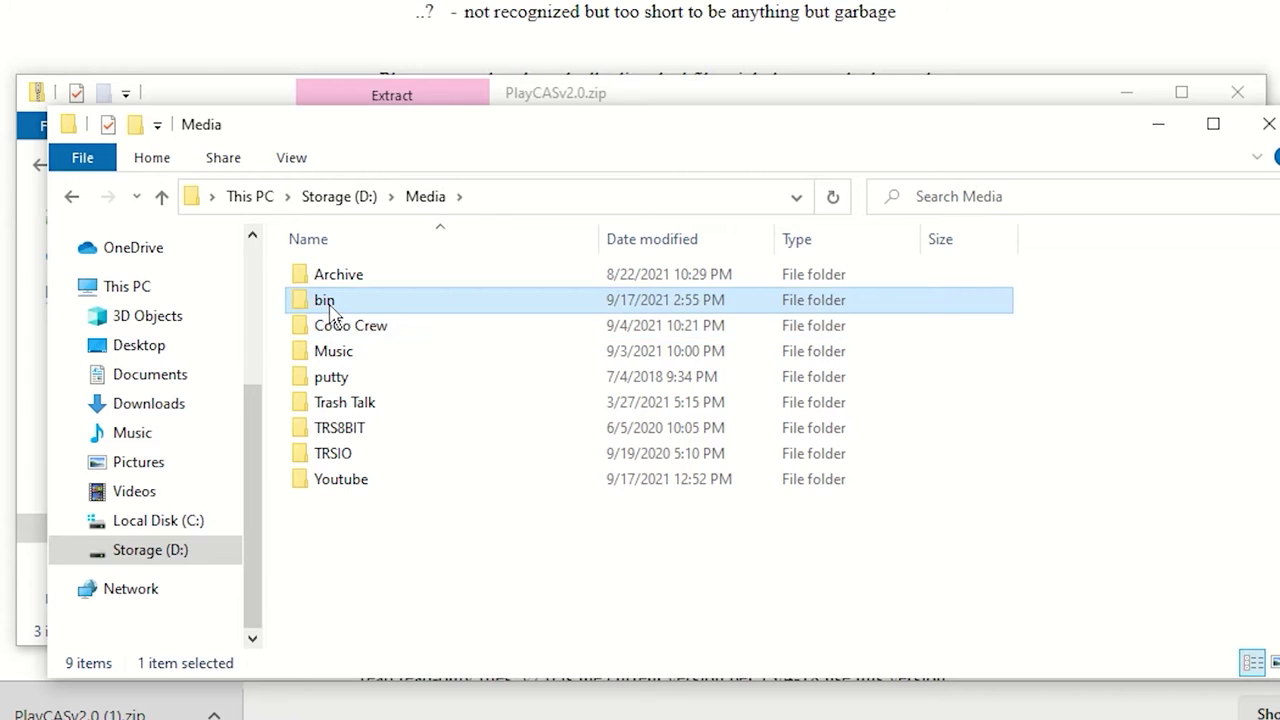
pyautogui.doubleClick(331, 310)
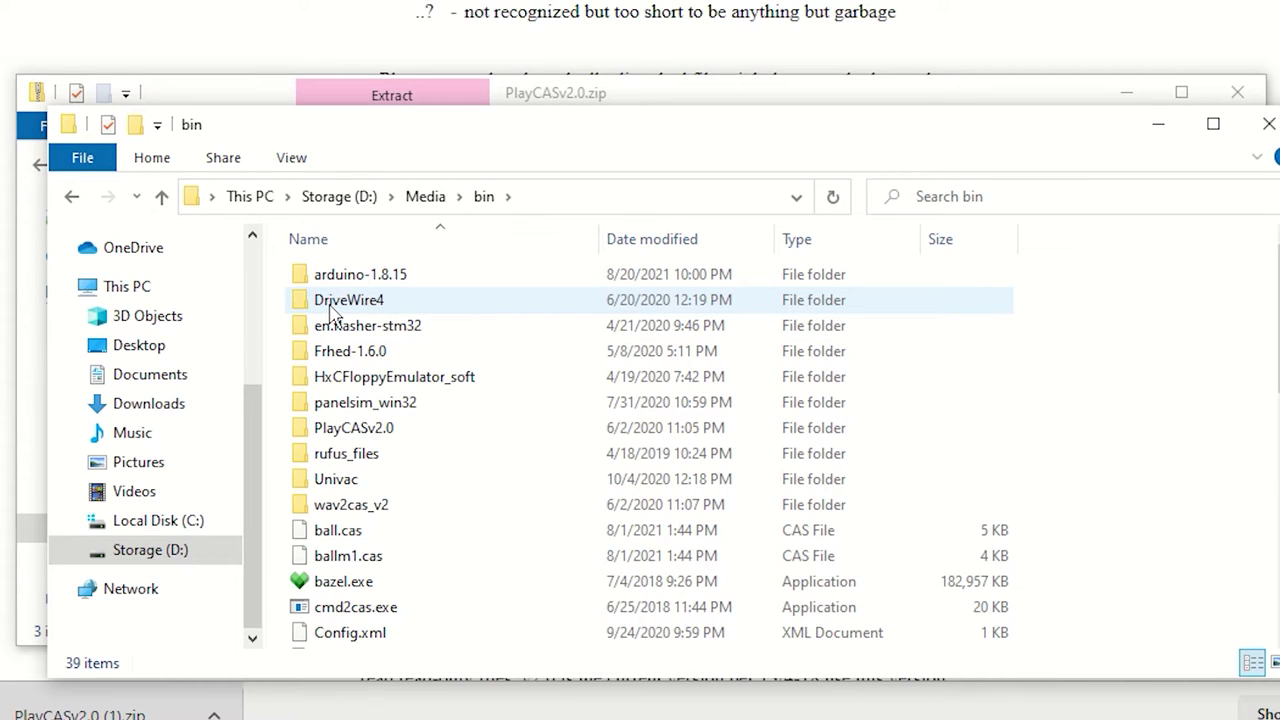
pyautogui.click(377, 440)
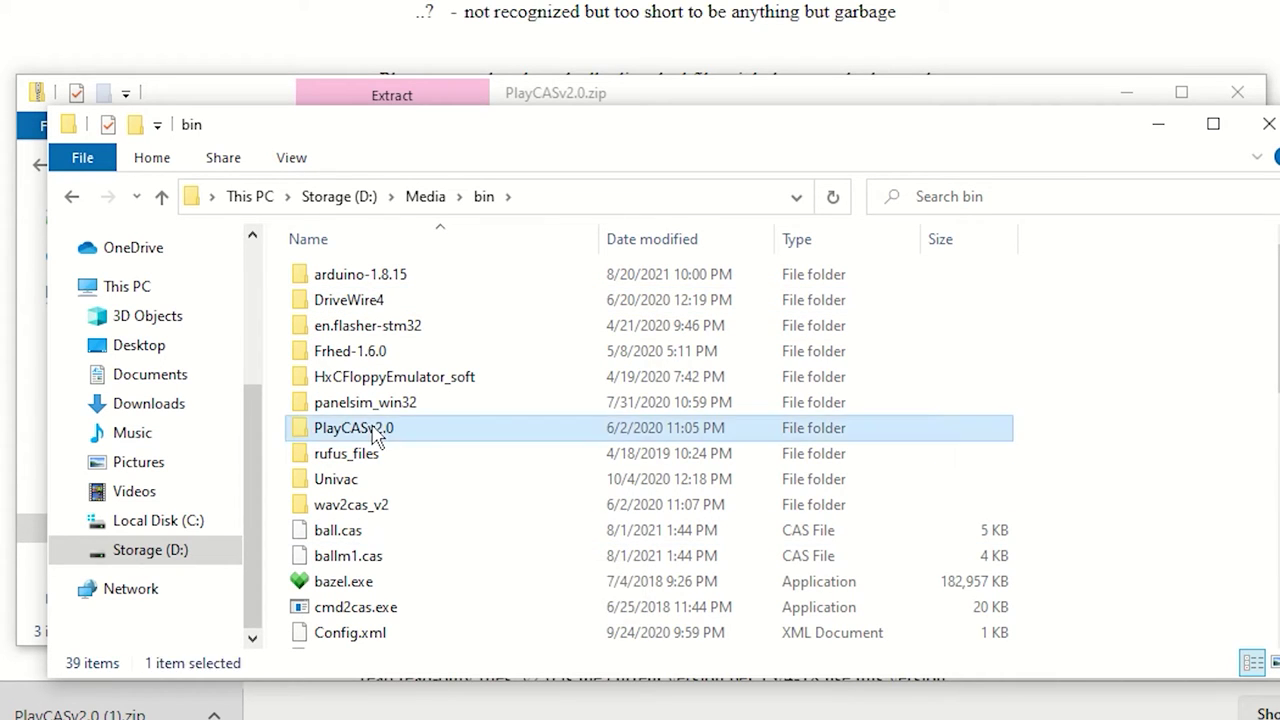
pyautogui.doubleClick(377, 440)
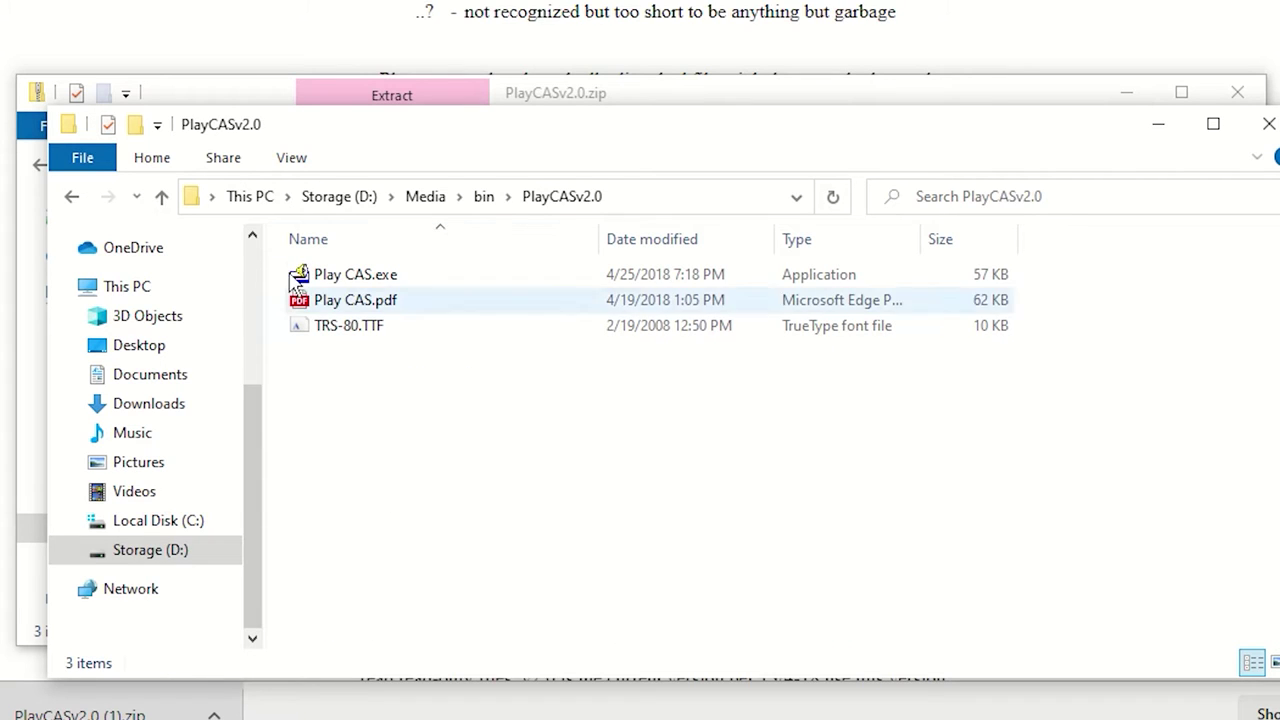
# Create a desktop shortcut to Play CAS.exe, place it beside putty.exe, and close the window
pyautogui.click(365, 283)
pyautogui.rightClick(362, 275)
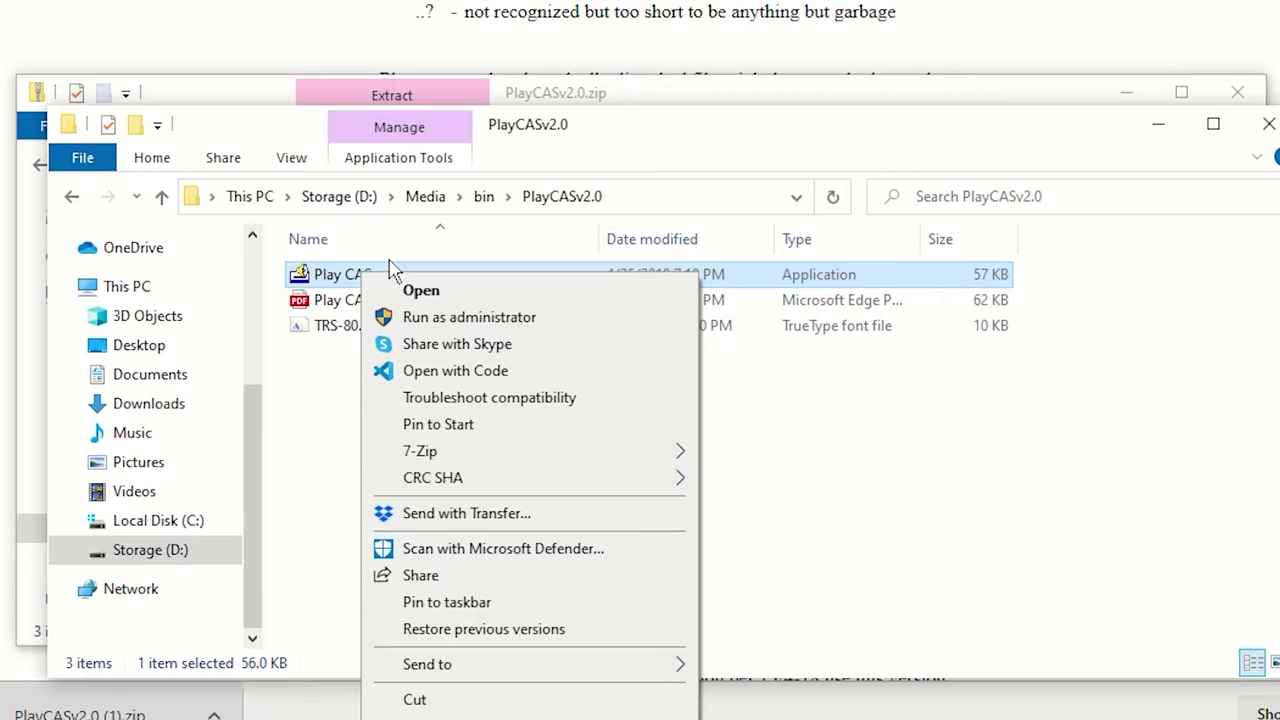
pyautogui.moveTo(466, 480)
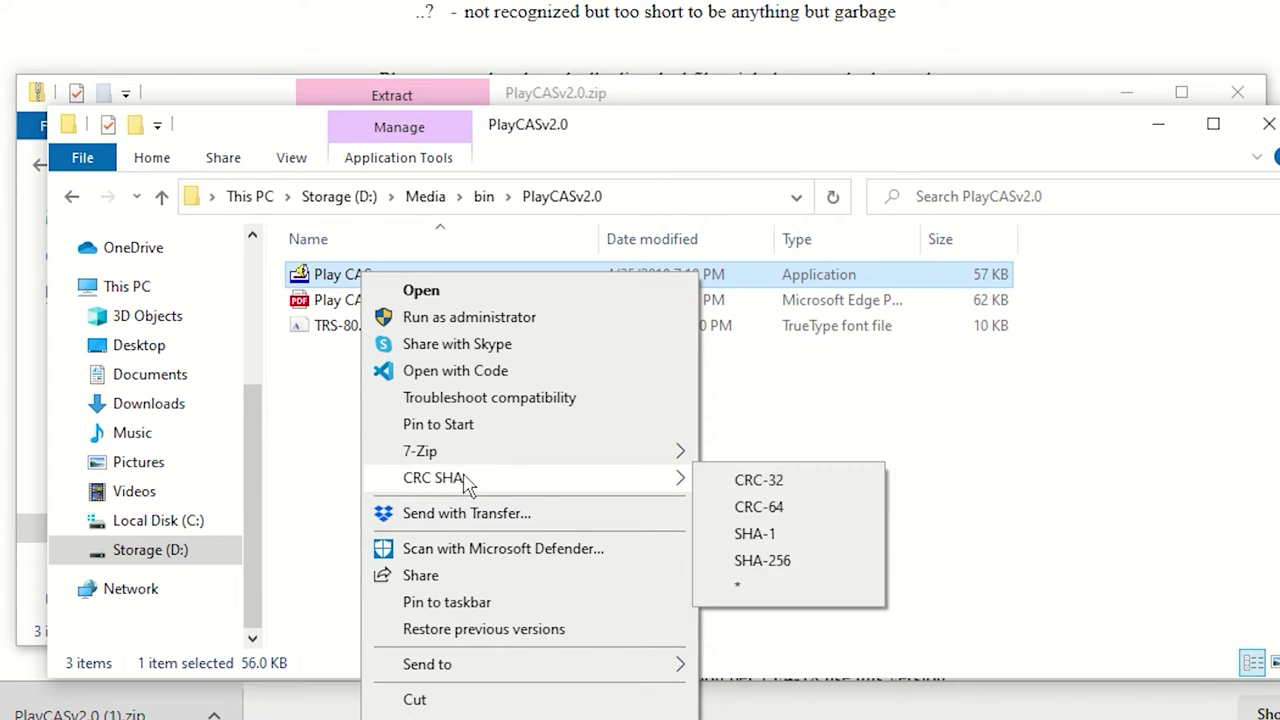
pyautogui.moveTo(514, 663)
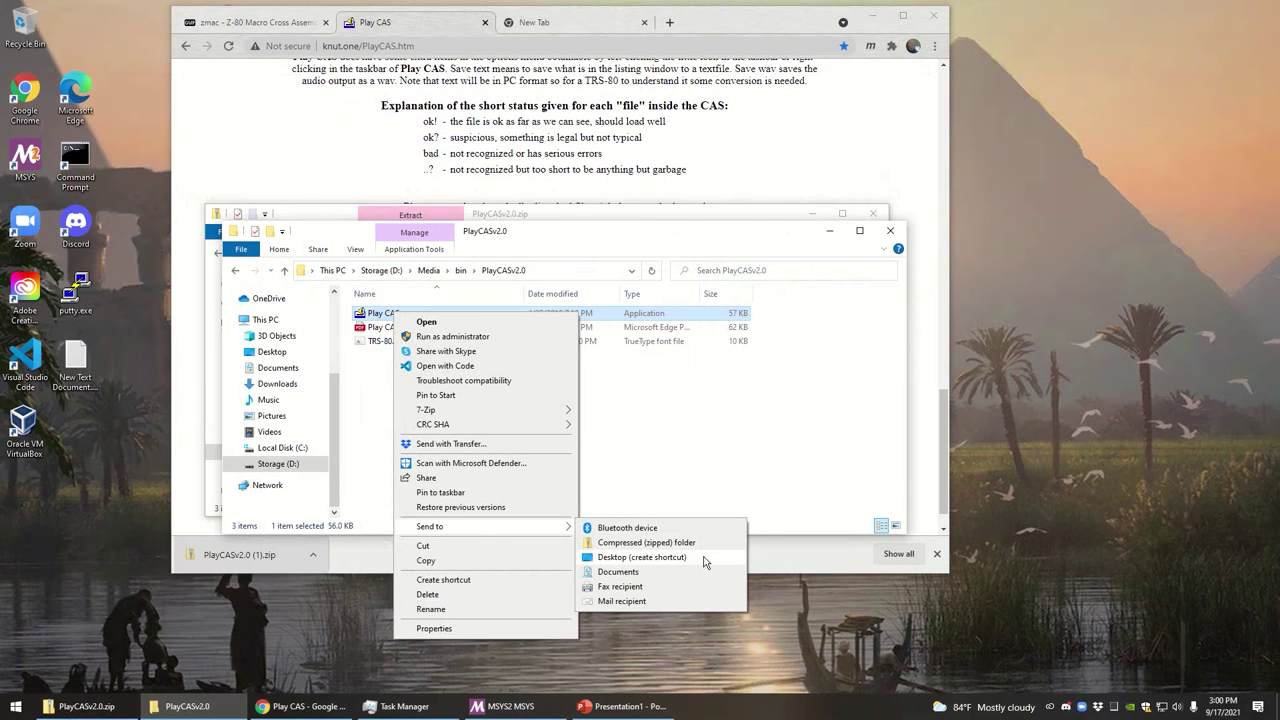
pyautogui.click(880, 716)
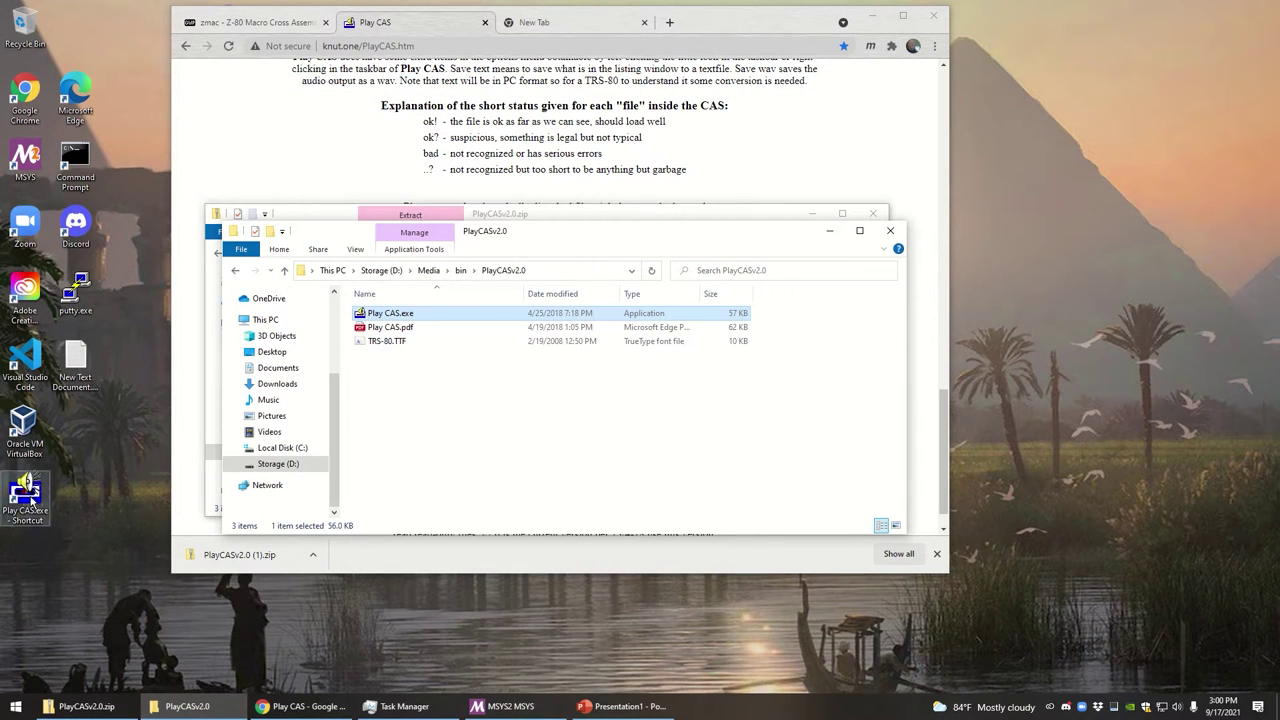
pyautogui.moveTo(25, 490); pyautogui.dragTo(126, 288)
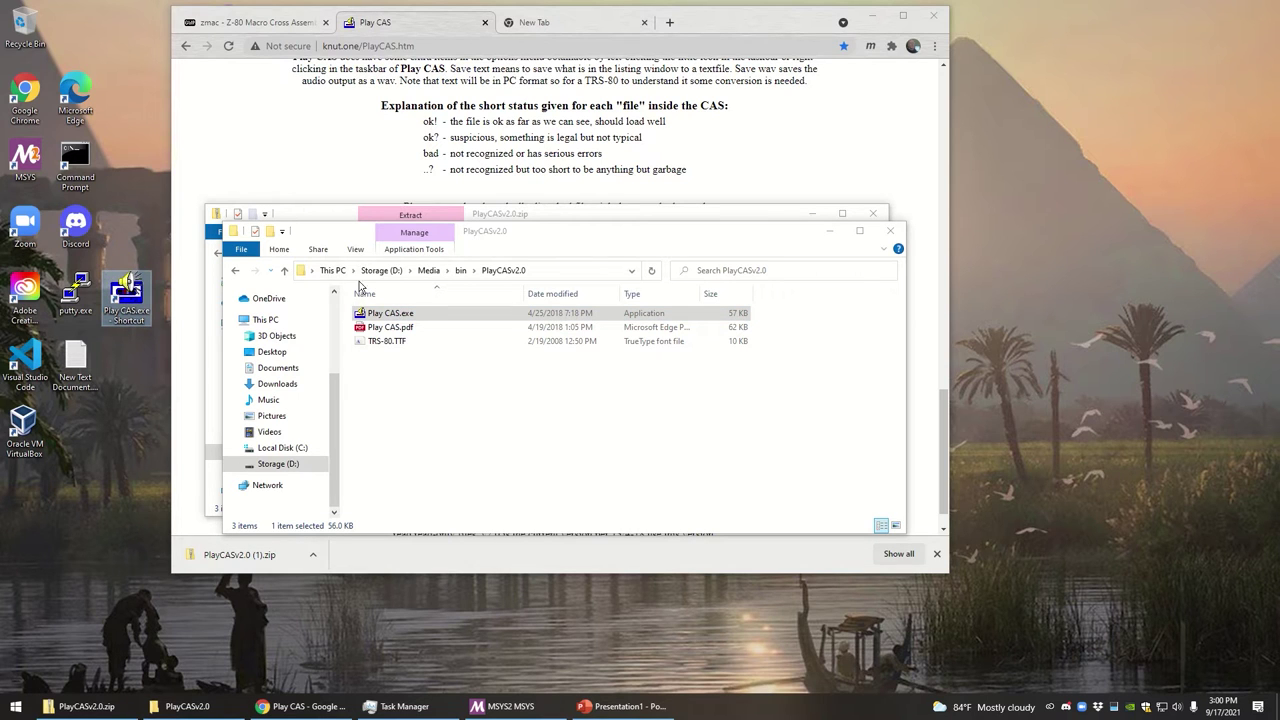
pyautogui.click(890, 231)
pyautogui.click(873, 213)
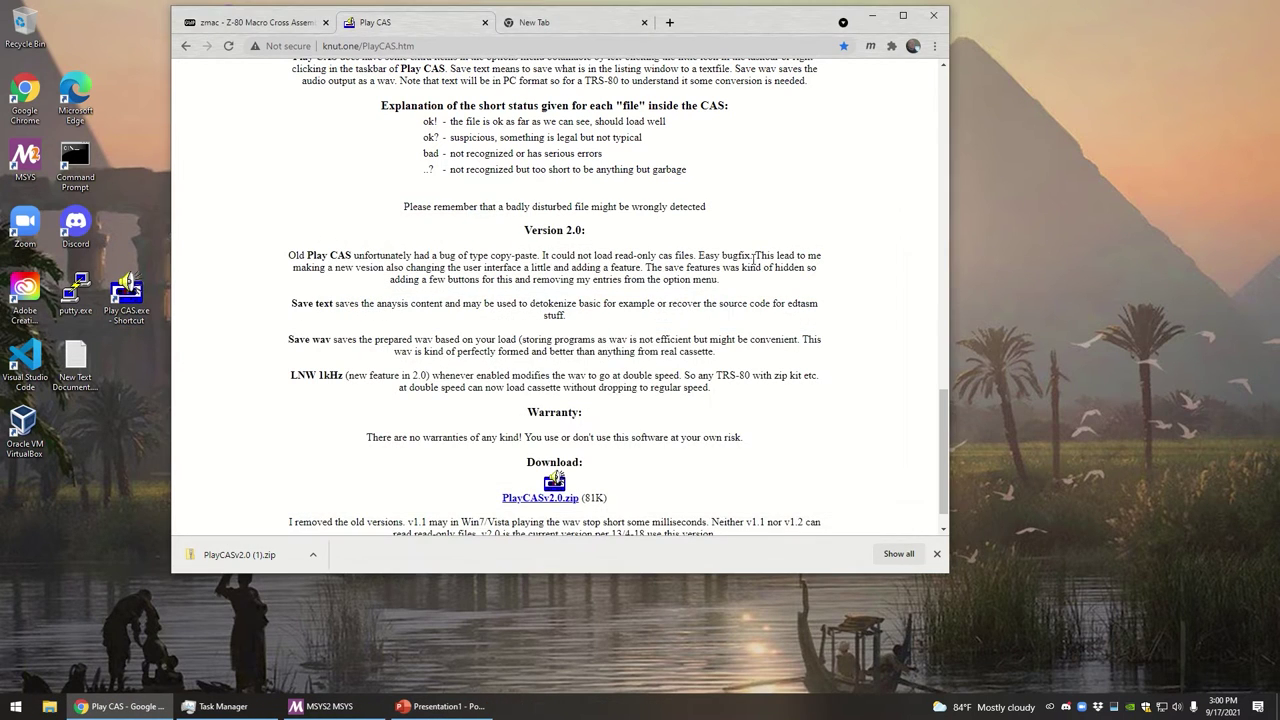
pyautogui.doubleClick(126, 286)
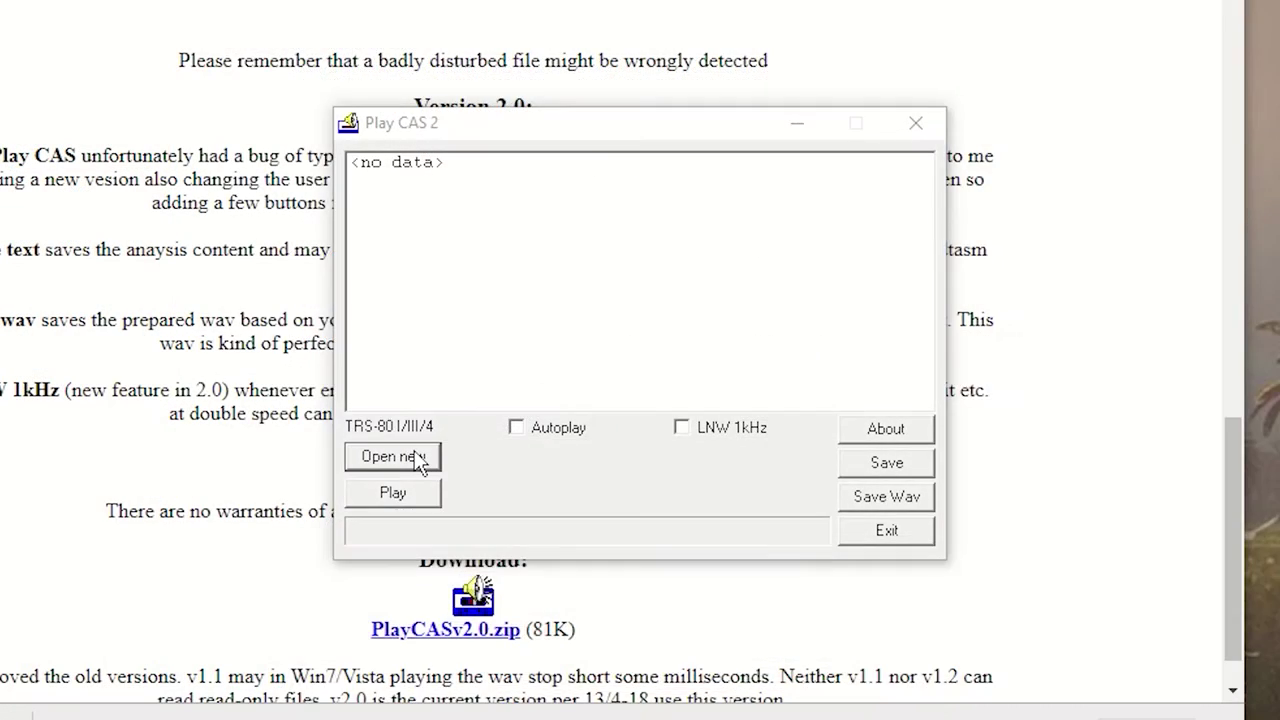
pyautogui.click(520, 411)
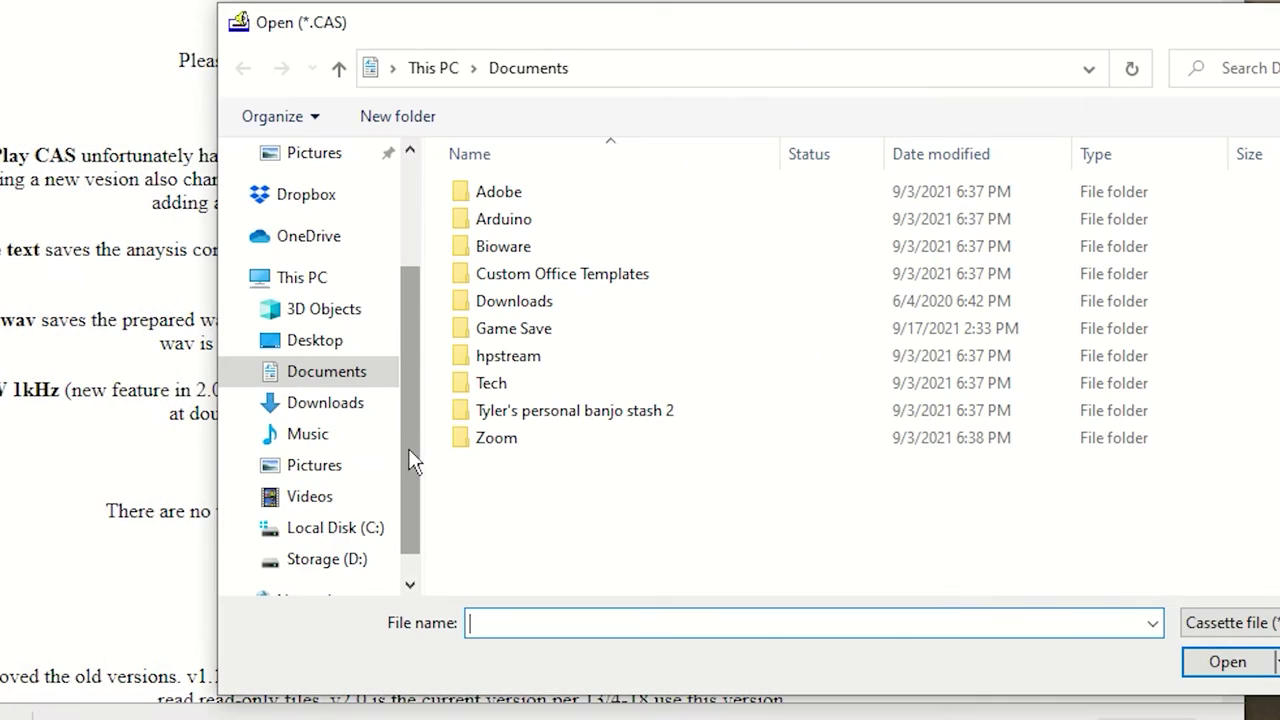
pyautogui.click(335, 566)
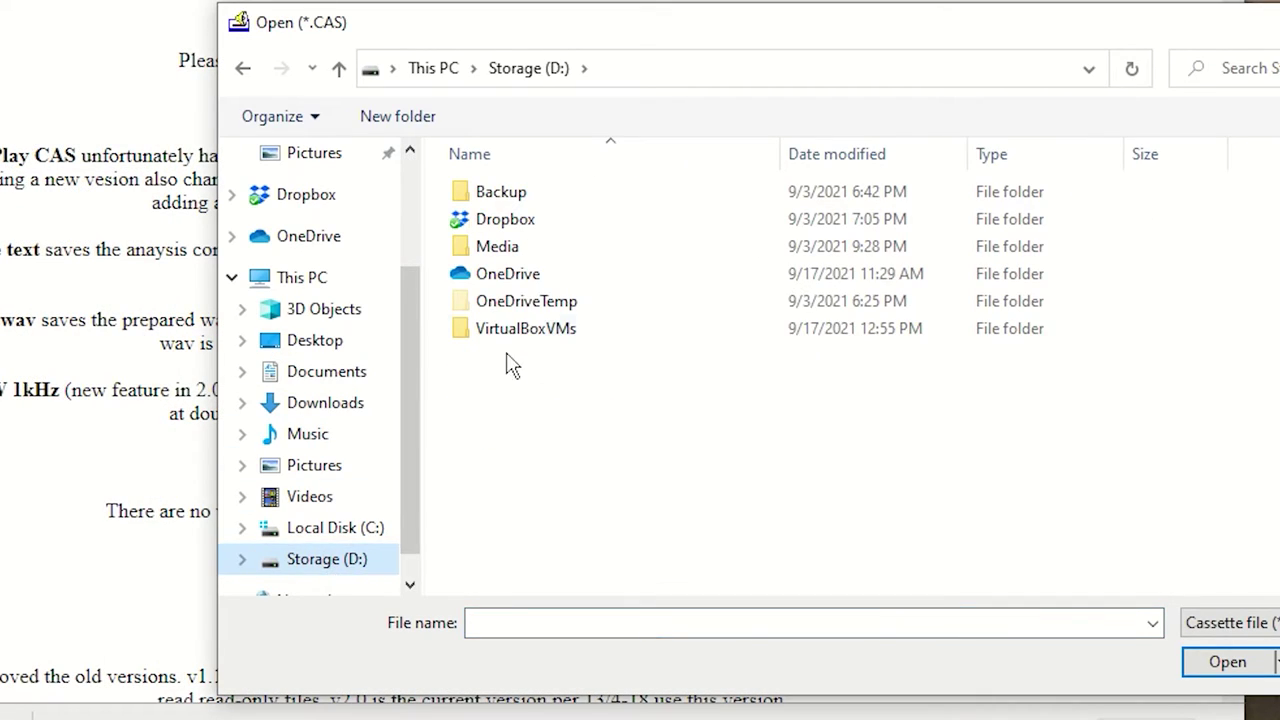
pyautogui.click(500, 258)
pyautogui.doubleClick(500, 255)
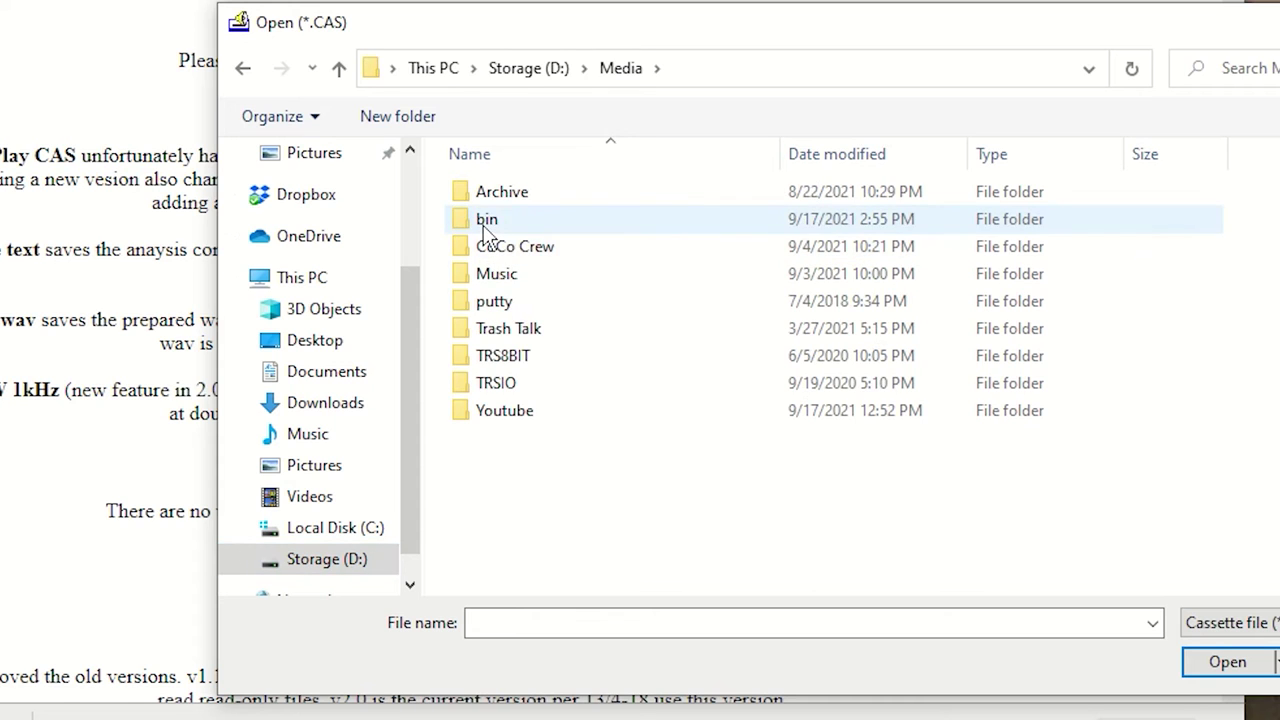
pyautogui.doubleClick(488, 219)
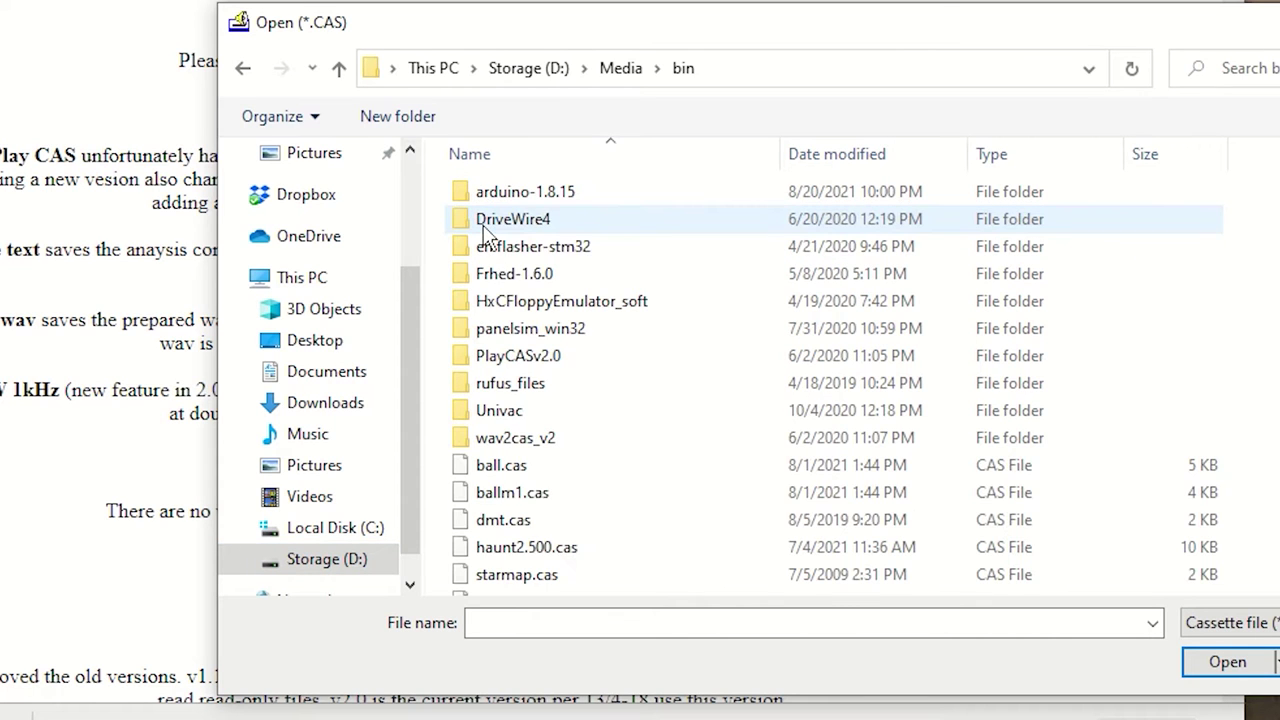
pyautogui.doubleClick(505, 494)
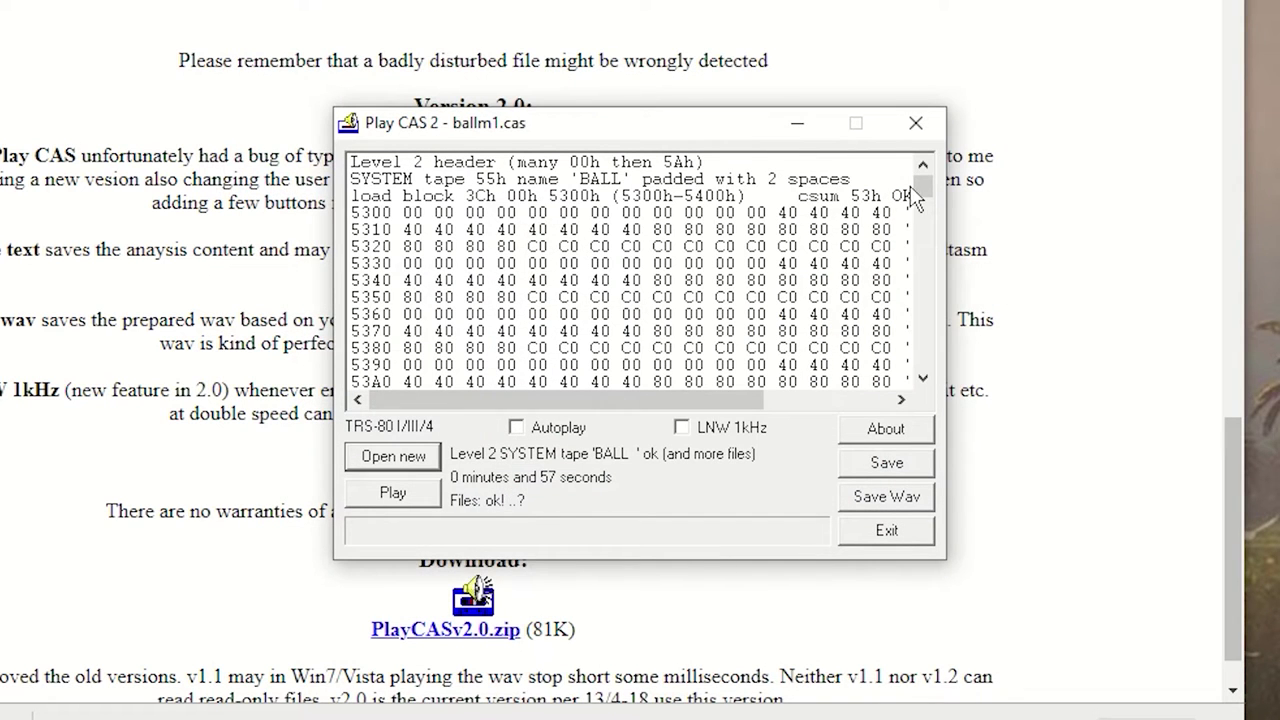
pyautogui.moveTo(920, 190)
pyautogui.mouseDown()
pyautogui.moveTo(920, 350)
pyautogui.moveTo(918, 182)
pyautogui.mouseUp()
pyautogui.moveTo(674, 126); pyautogui.dragTo(708, 166)
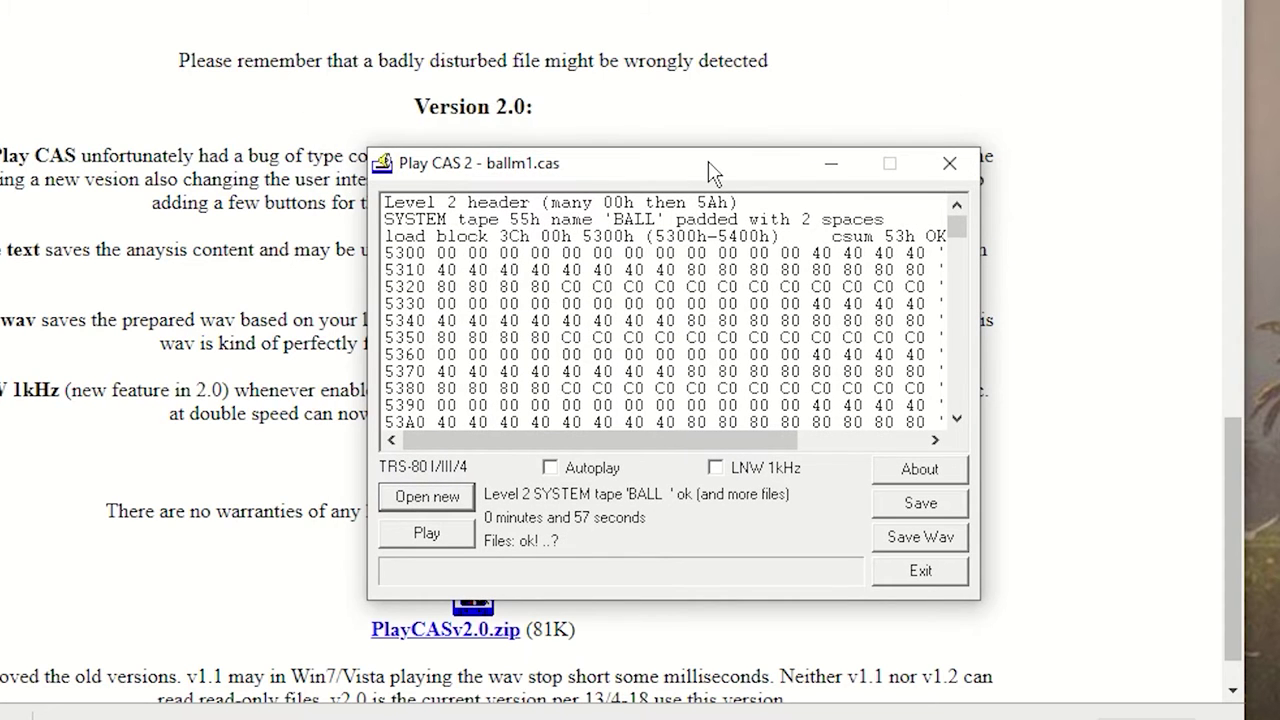
pyautogui.click(952, 164)
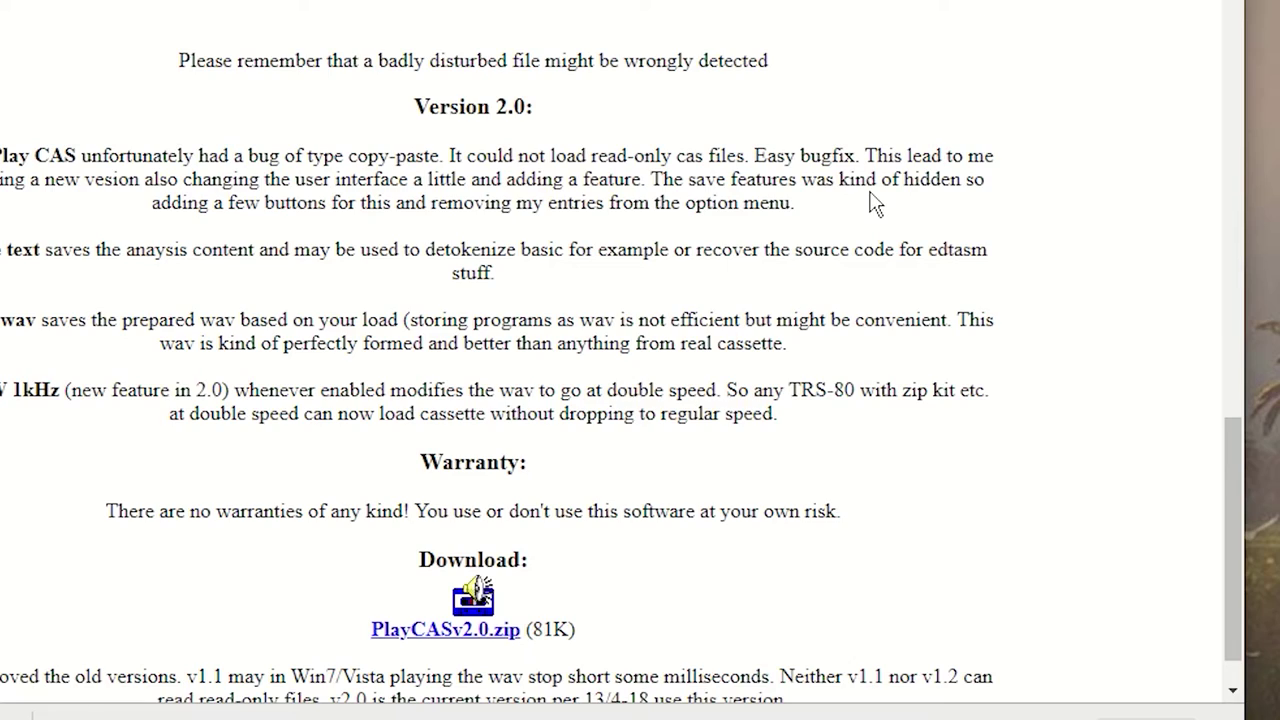
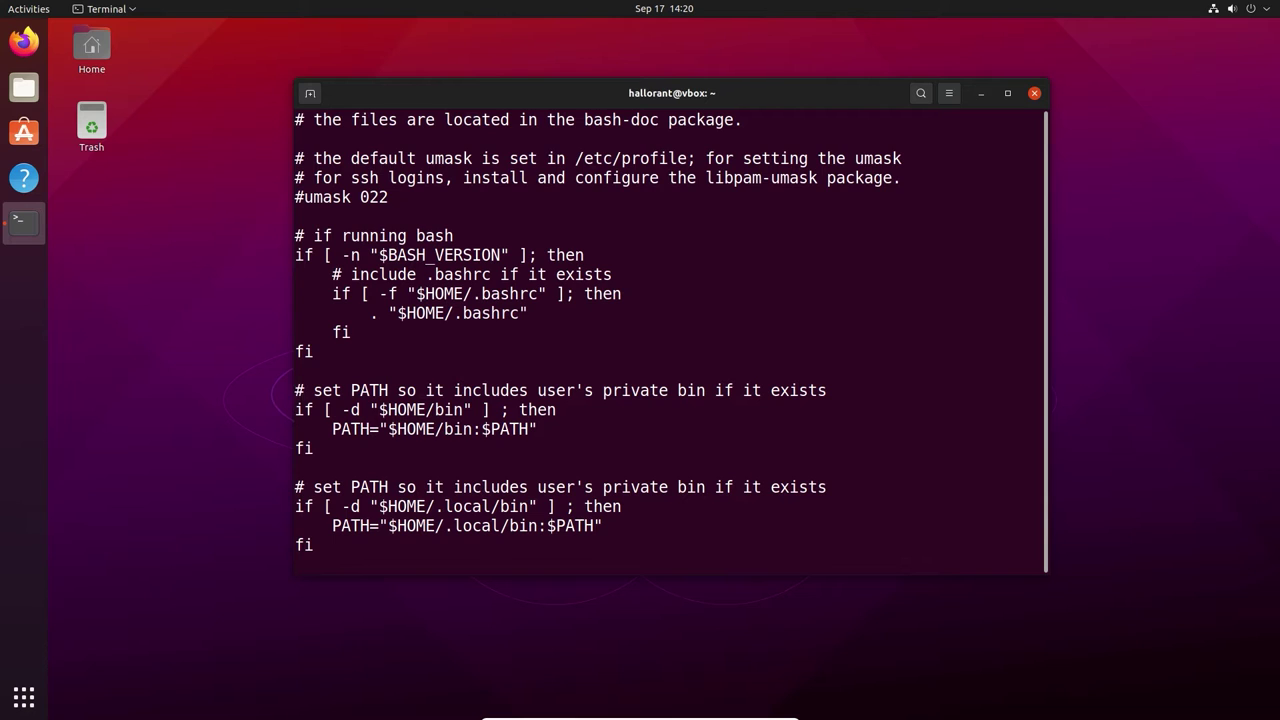
# Quit vi without saving and create a bin folder in the home directory
pyautogui.write(':q')
pyautogui.press('Return')
pyautogui.write('mkdir bin')
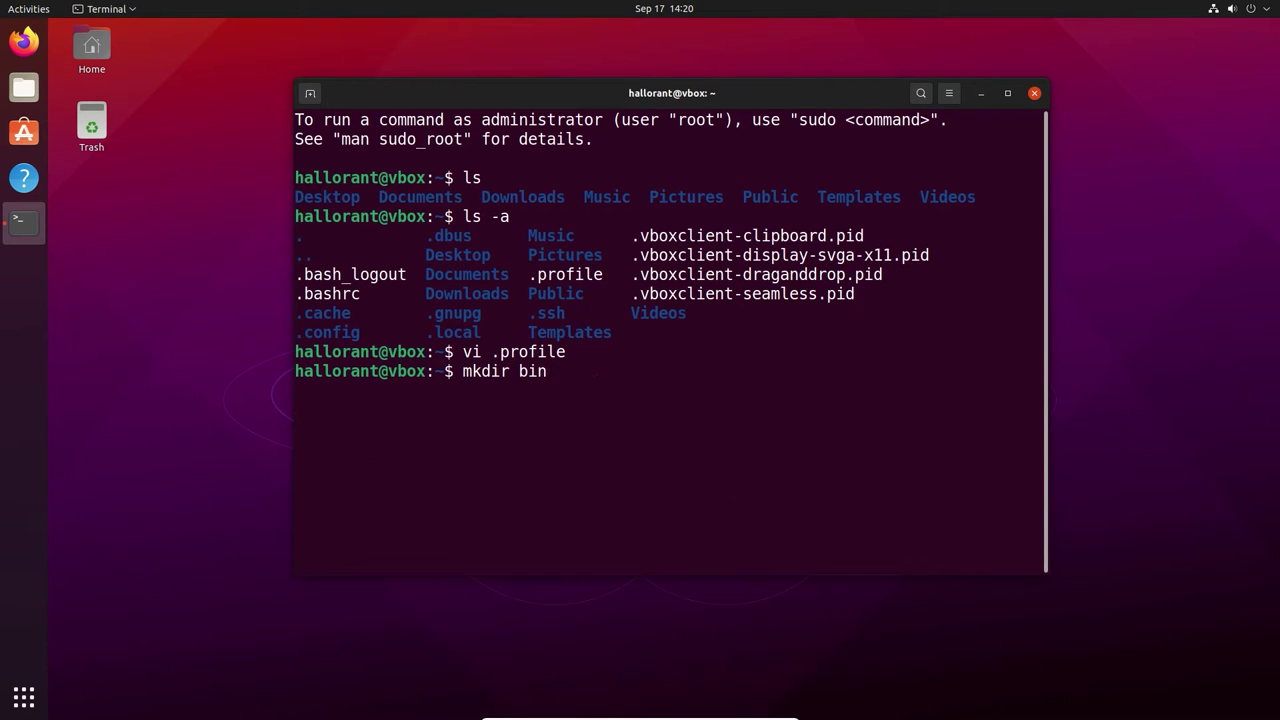
pyautogui.press('Return')
# List the home folder contents, then end the terminal session with exit
pyautogui.write('ls')
pyautogui.press('Return')
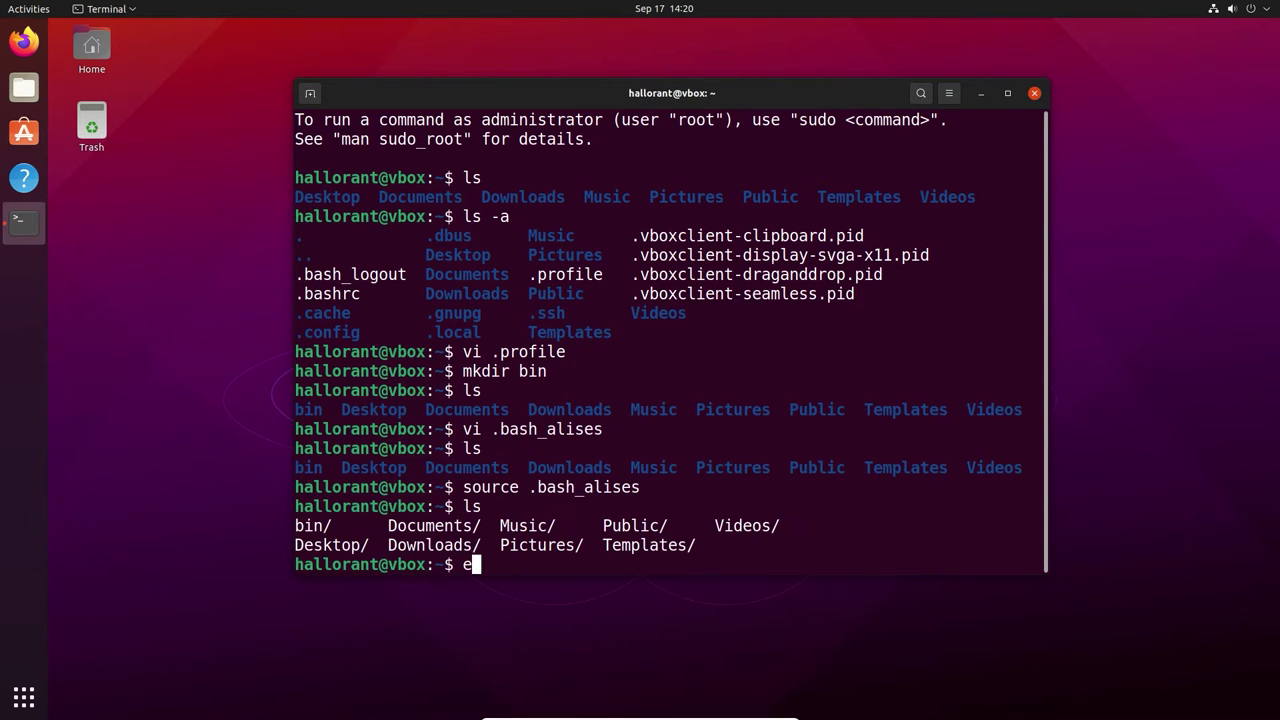
pyautogui.write('xit')
pyautogui.press('Return')
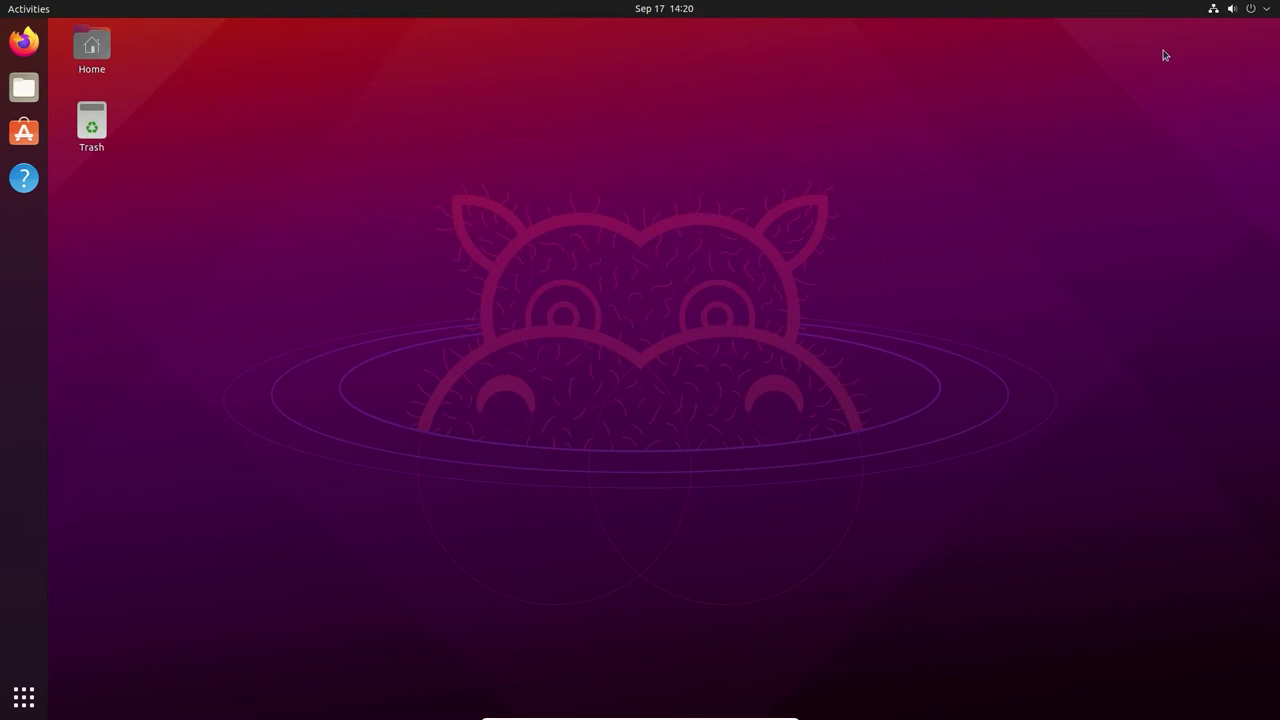
# Log out of the GNOME session from the system menu's Power Off / Log Out options
pyautogui.click(1264, 10)
pyautogui.click(1150, 152)
pyautogui.click(1124, 244)
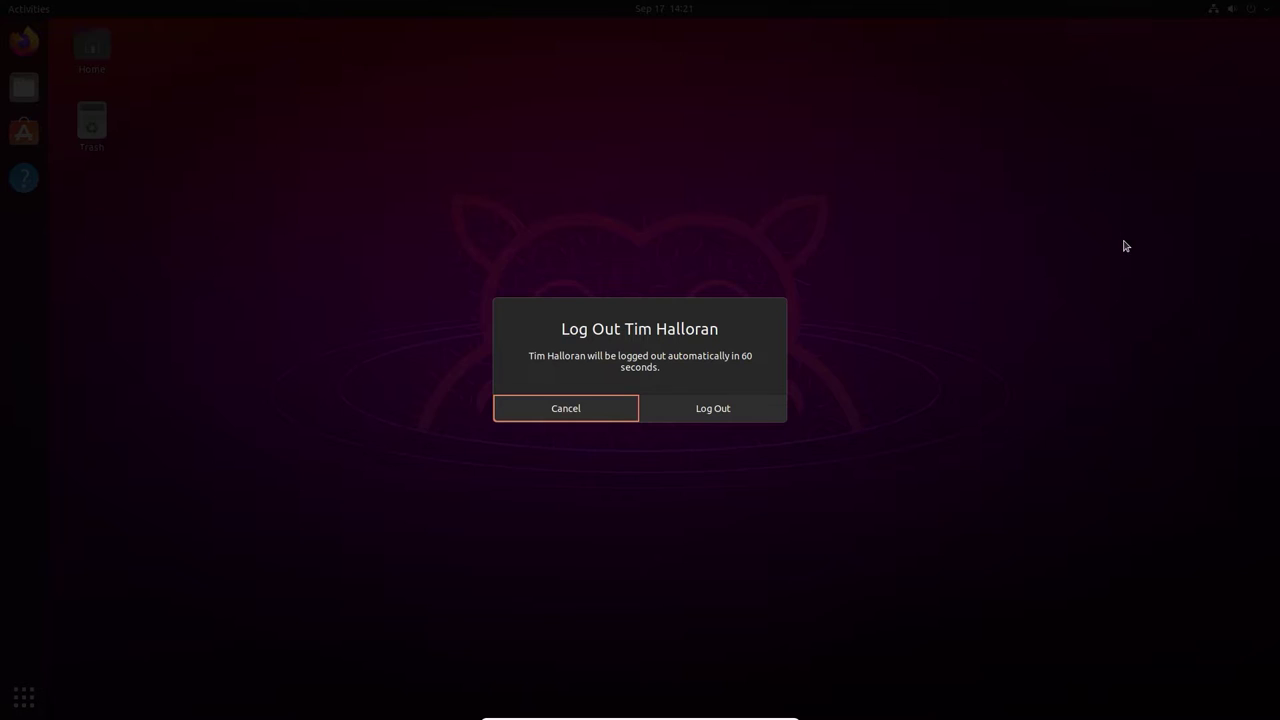
pyautogui.click(724, 416)
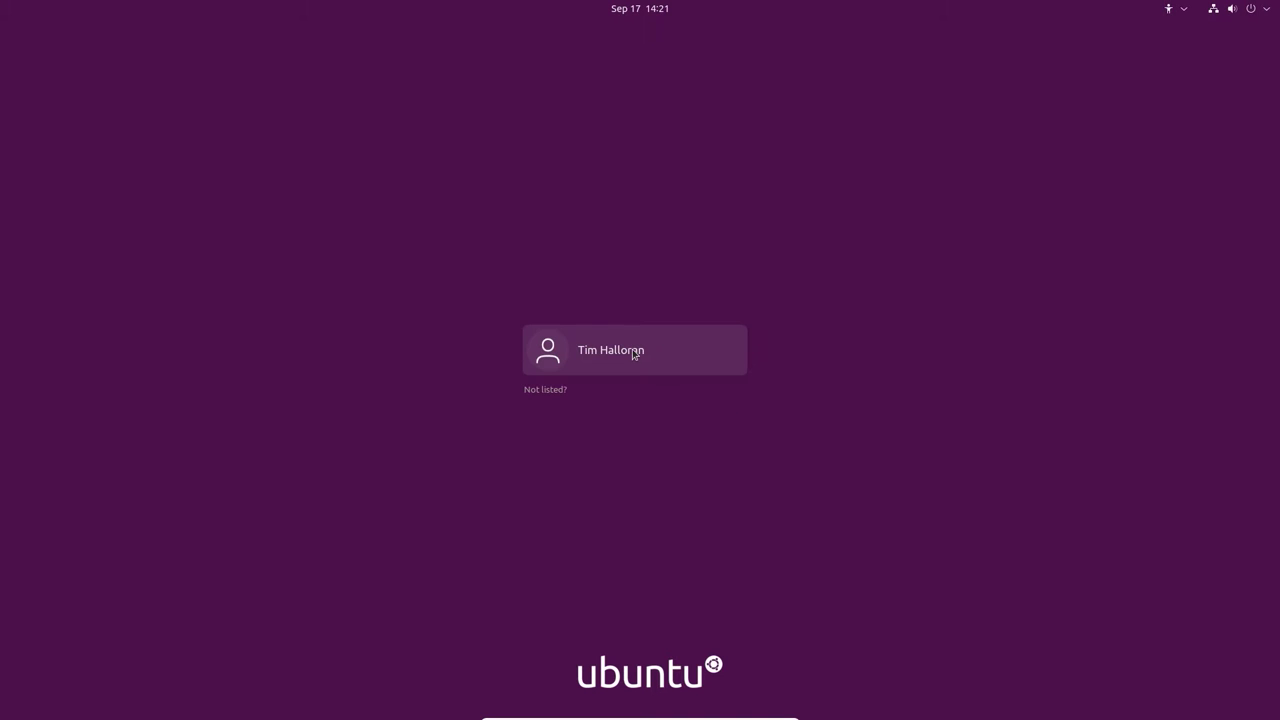
# Sign back in by picking the user account and entering the account password
pyautogui.click(633, 352)
pyautogui.write('*')
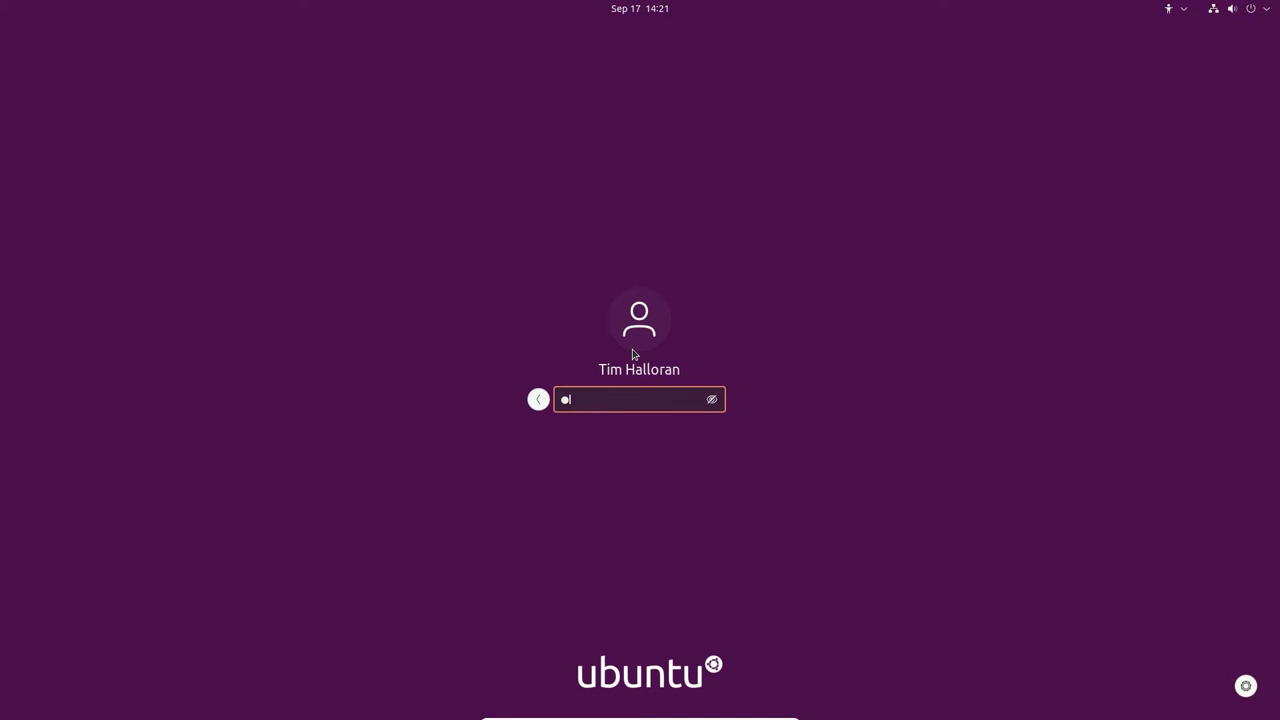
pyautogui.press('Return')
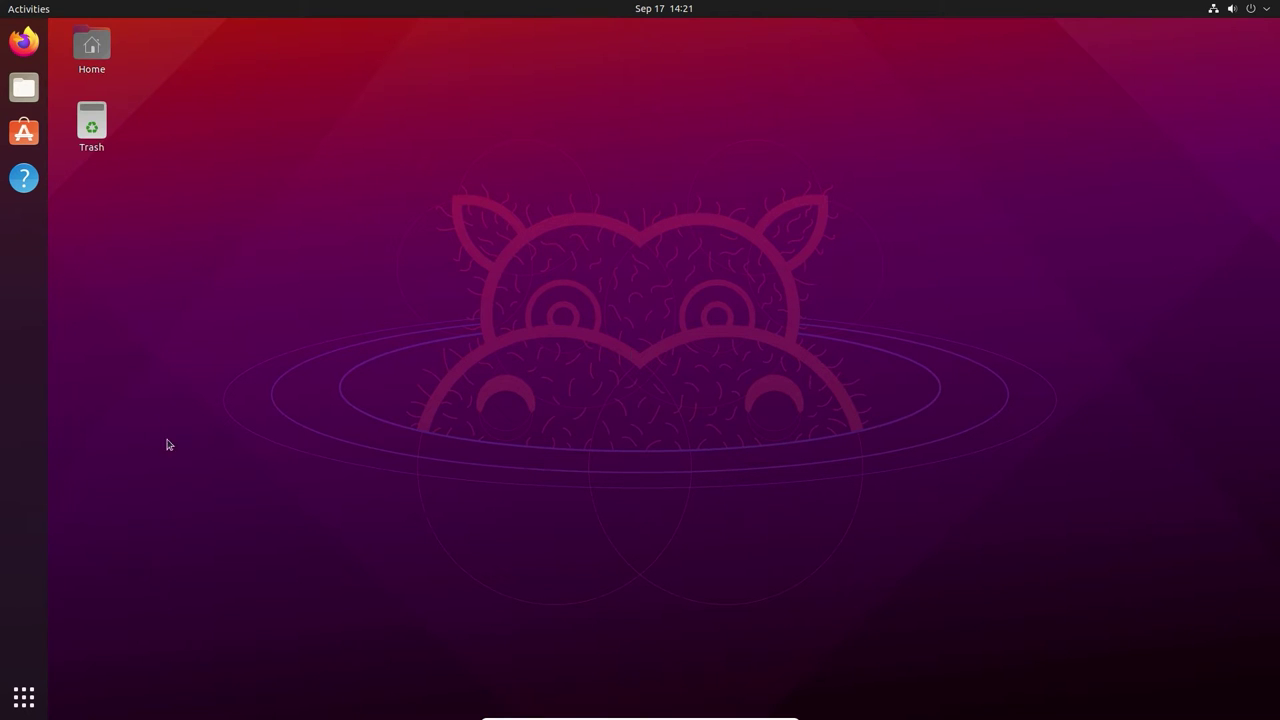
# Launch Terminal through the applications search for 'termin' and add it to the dock favorites
pyautogui.click(24, 697)
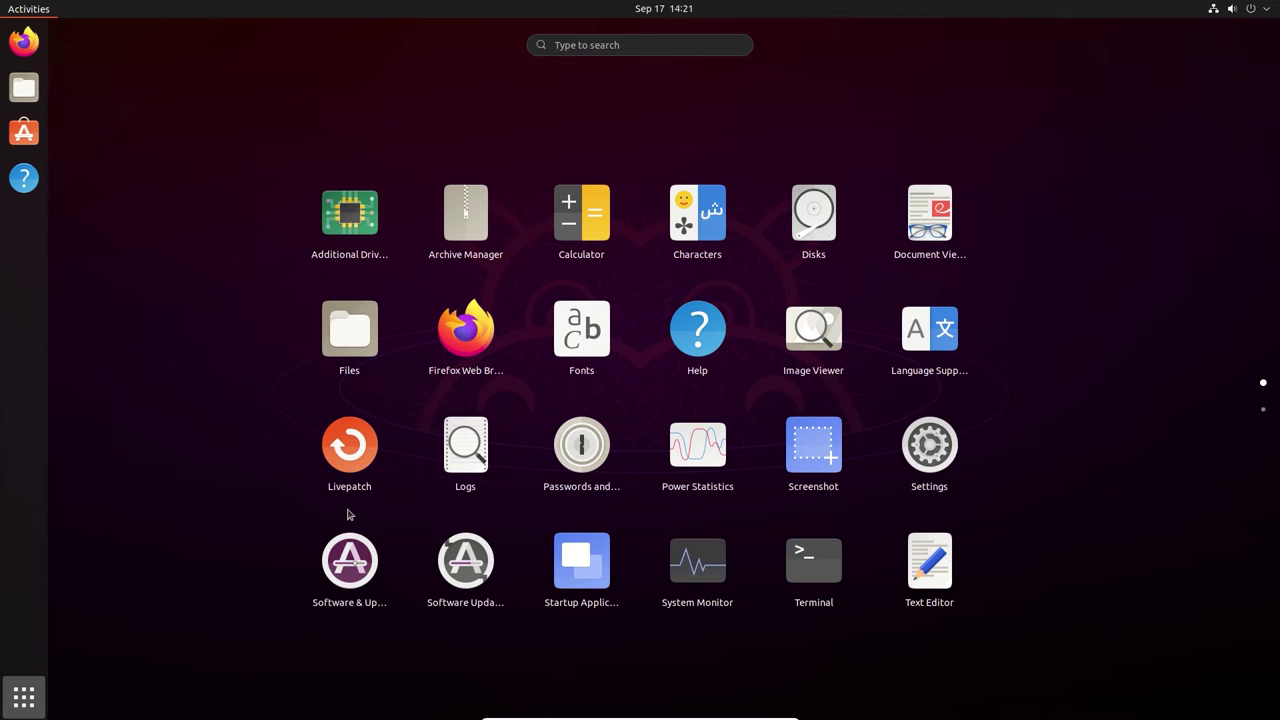
pyautogui.write('termin')
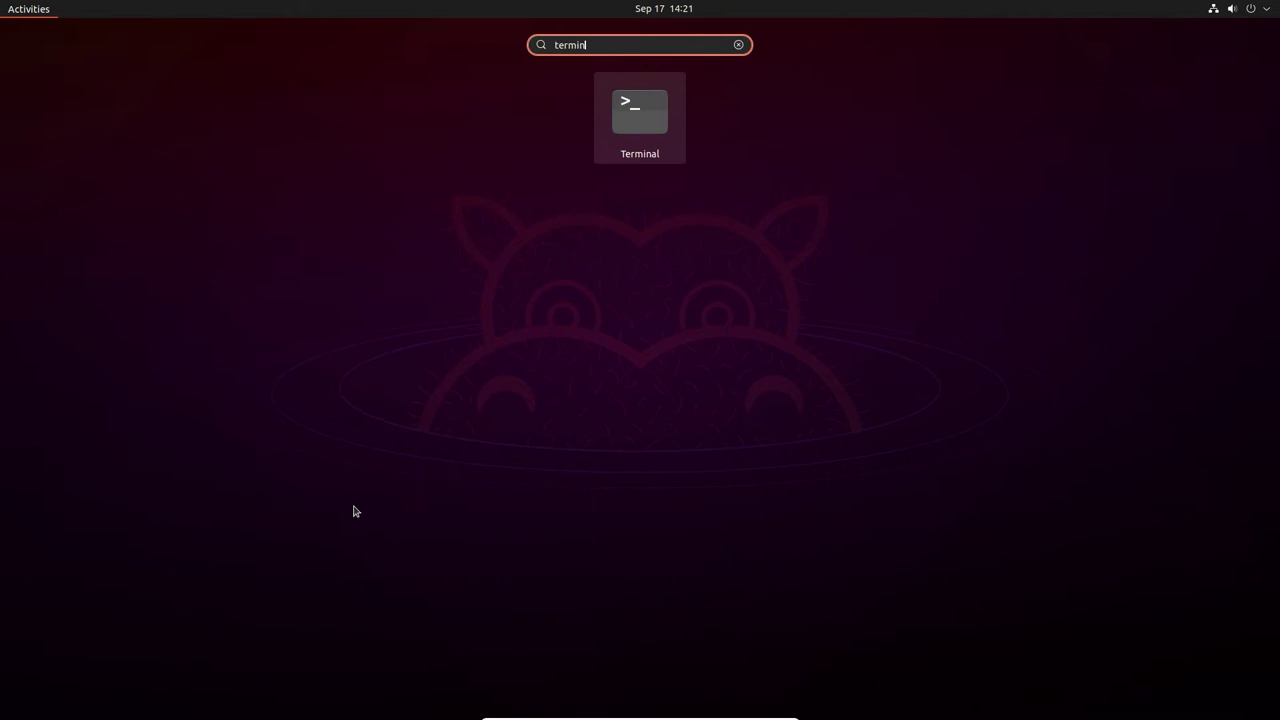
pyautogui.press('Return')
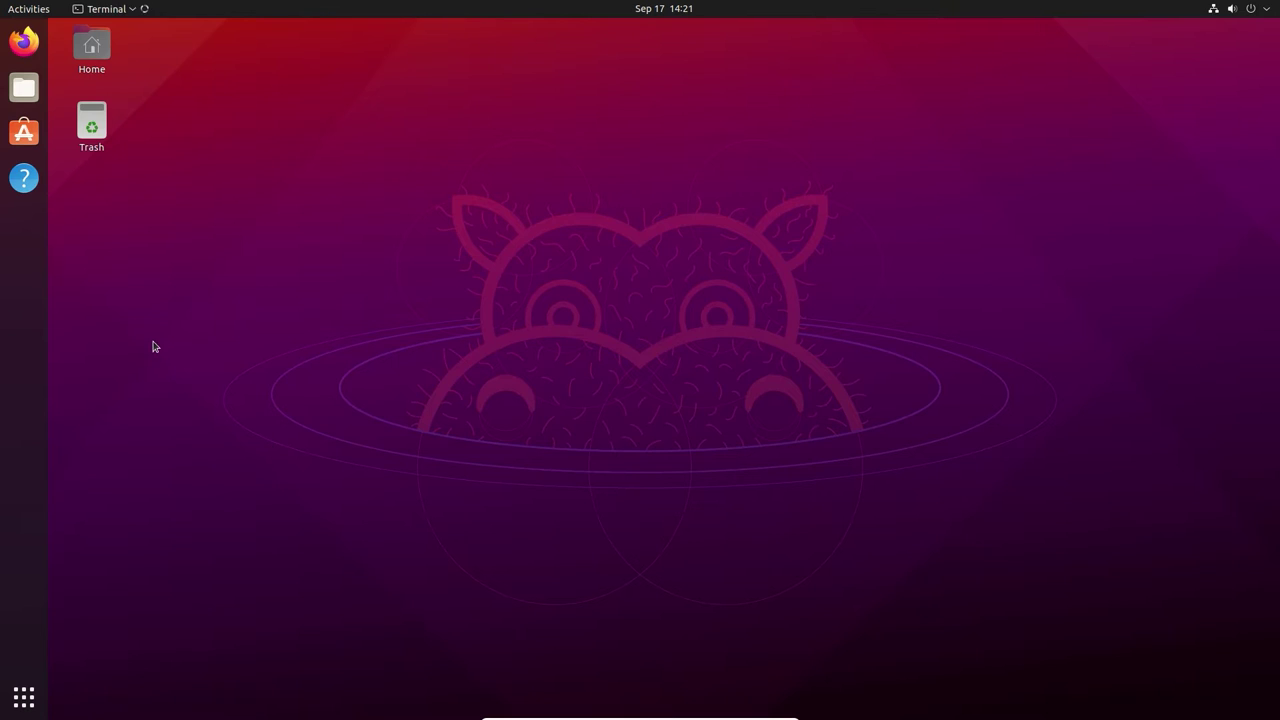
pyautogui.rightClick(27, 228)
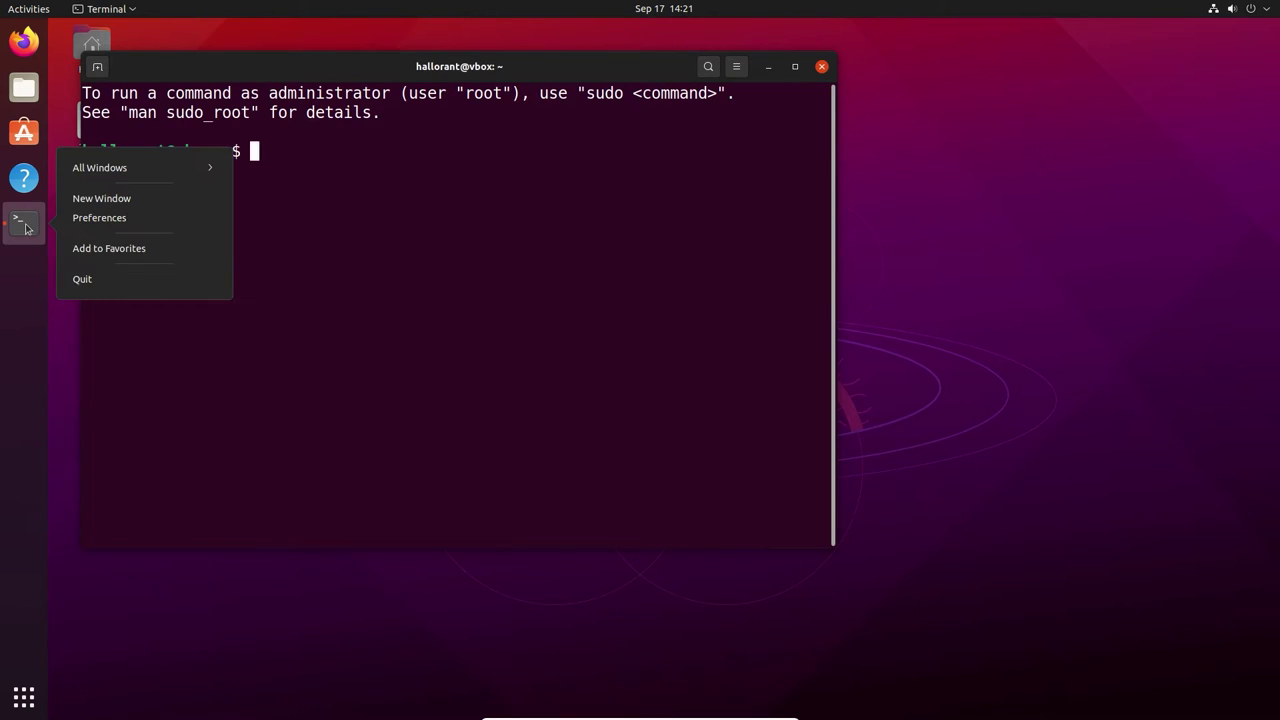
pyautogui.click(103, 251)
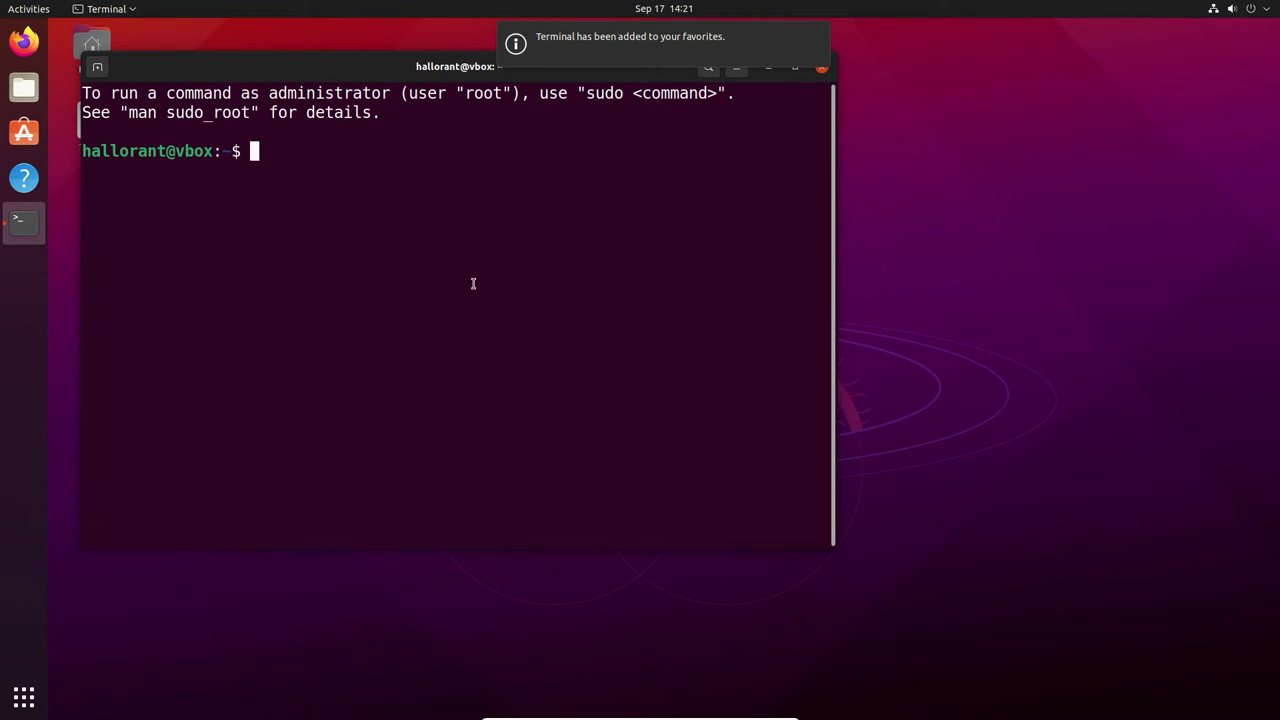
# Run echo $PATH to confirm ~/bin is listed first, then launch Firefox from the dock
pyautogui.write('echo $$')
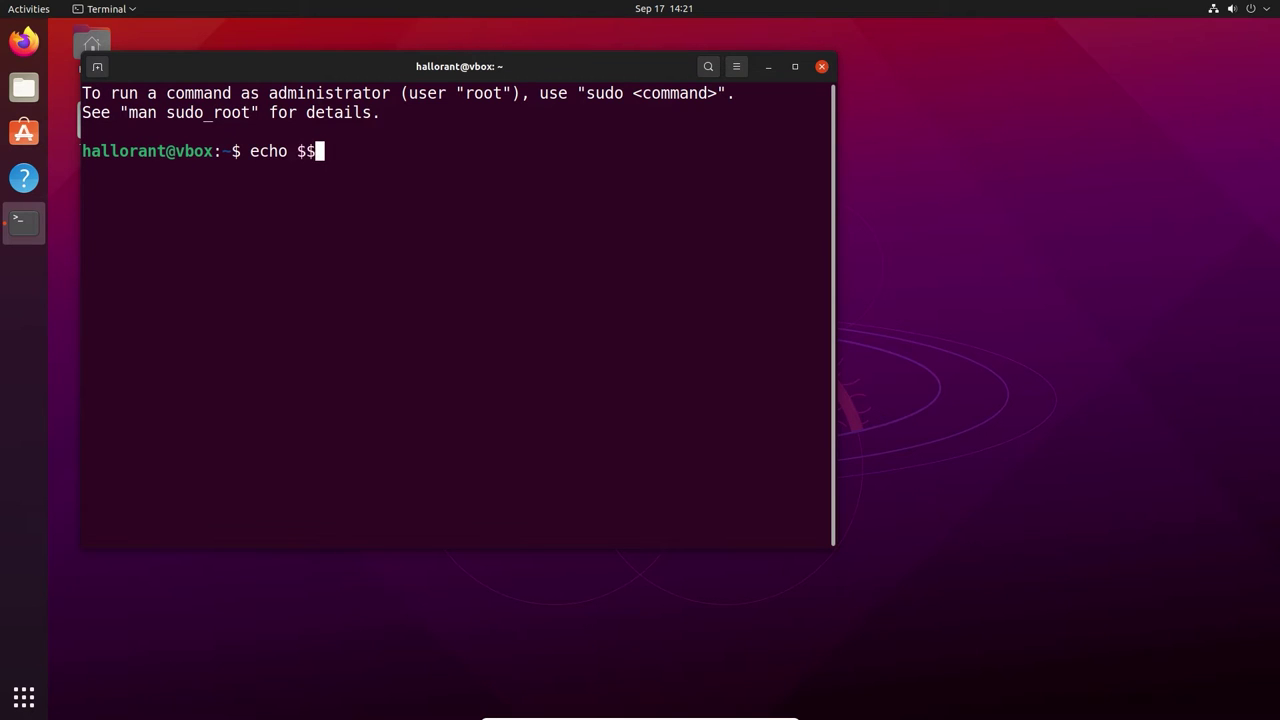
pyautogui.press('BackSpace')
pyautogui.write('PATH')
pyautogui.press('Return')
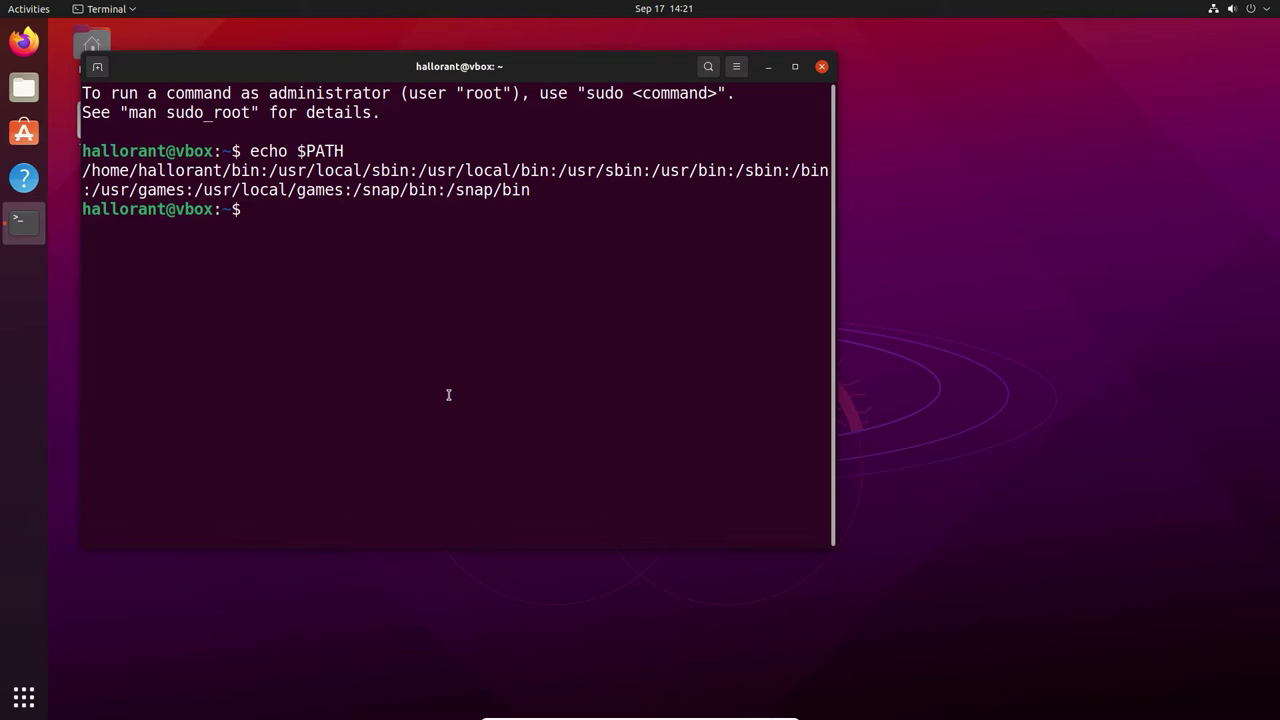
pyautogui.click(15, 60)
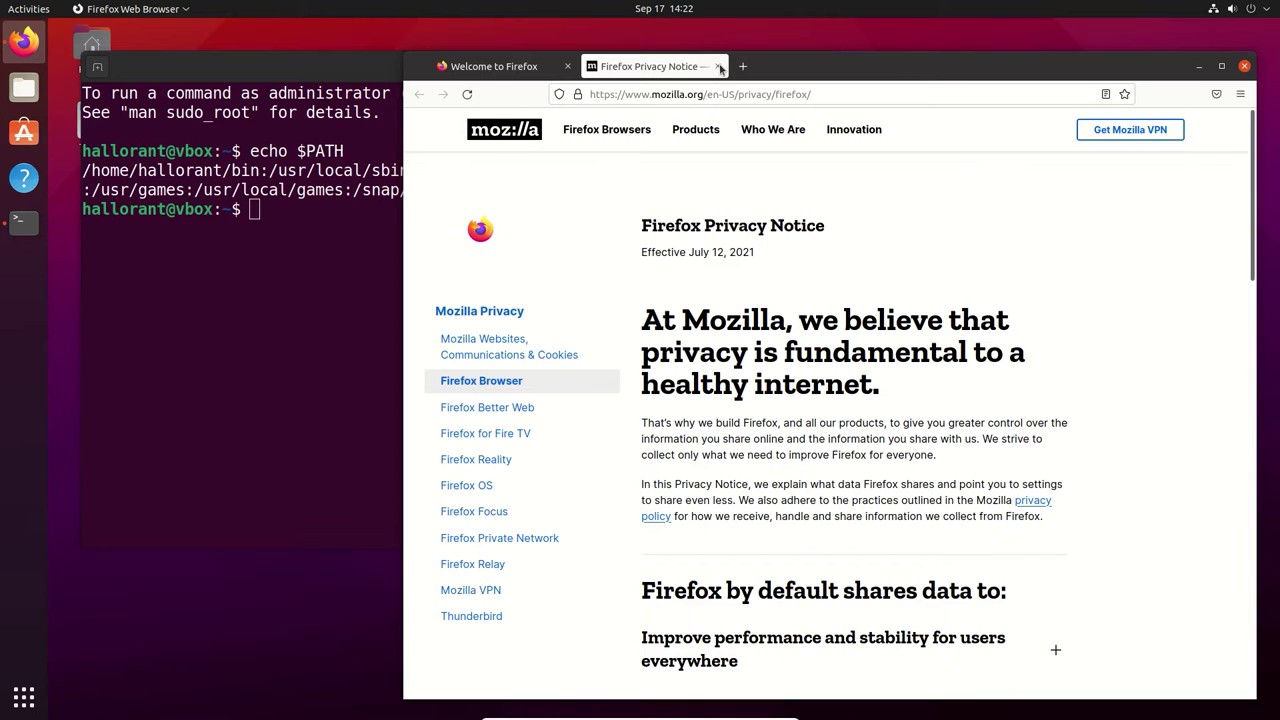
# Close the Firefox Privacy Notice tab and load 48k.ca in a new tab
pyautogui.click(719, 66)
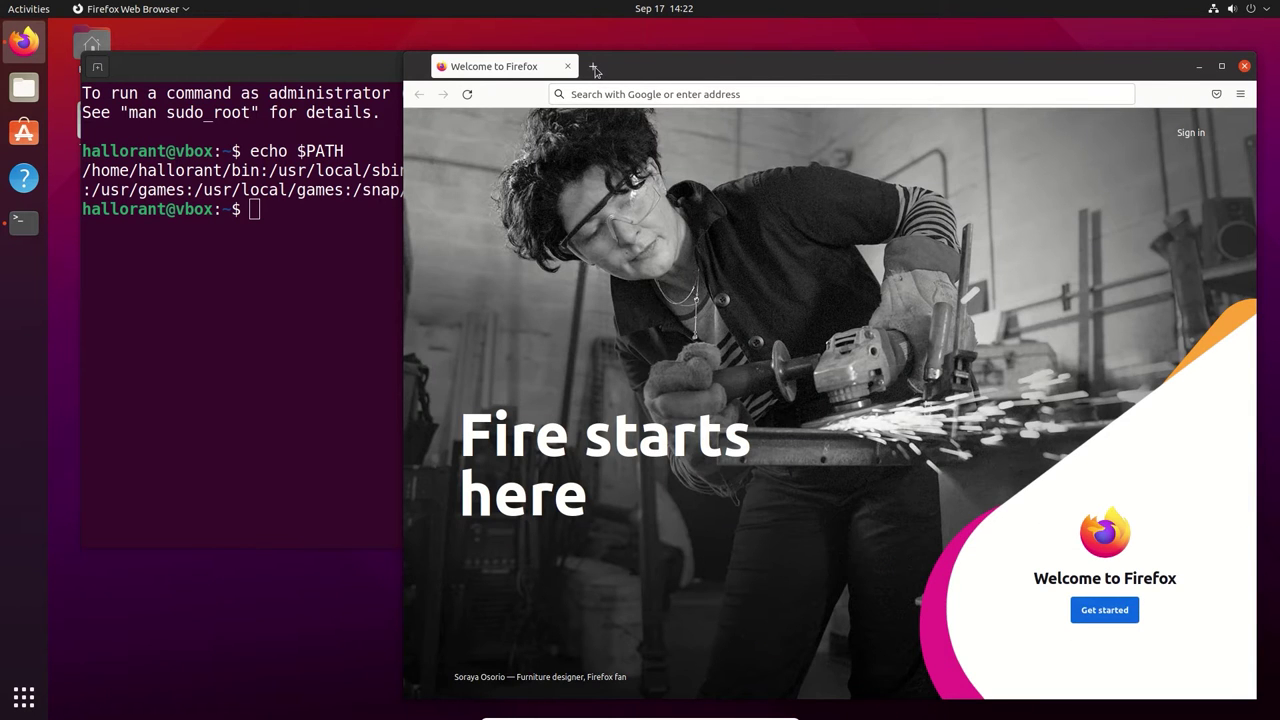
pyautogui.click(594, 68)
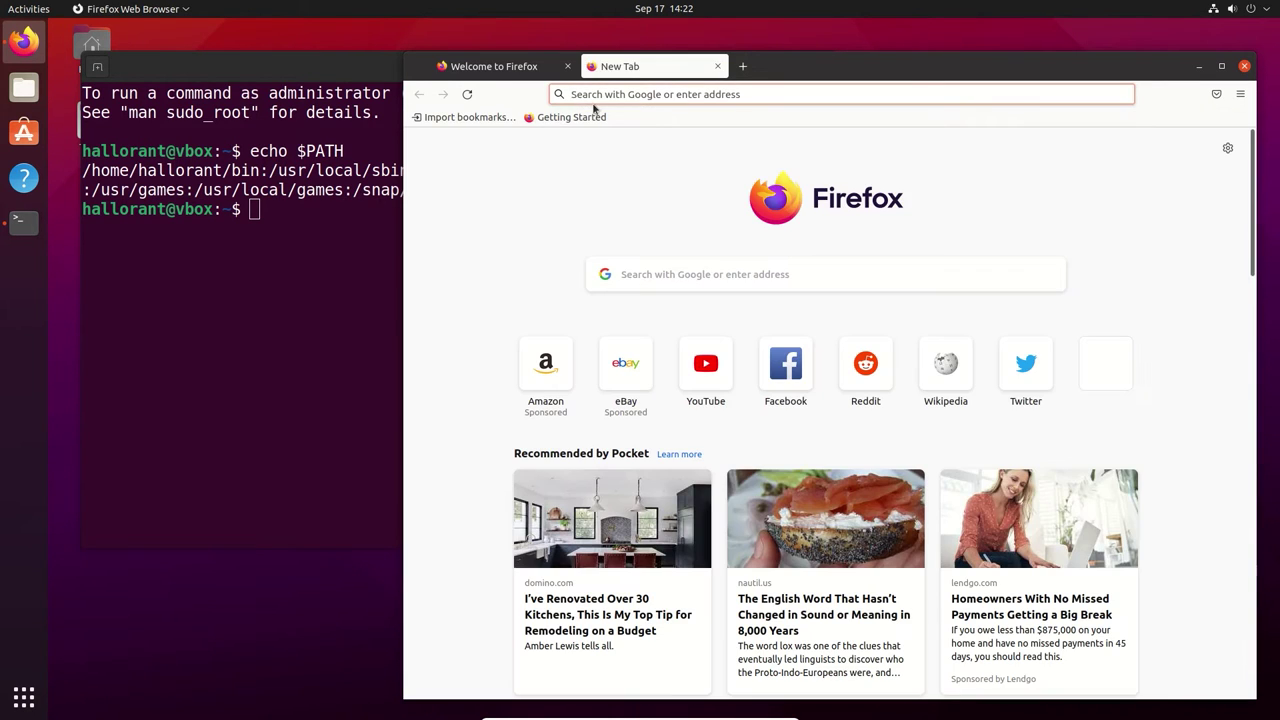
pyautogui.write('48k.c')
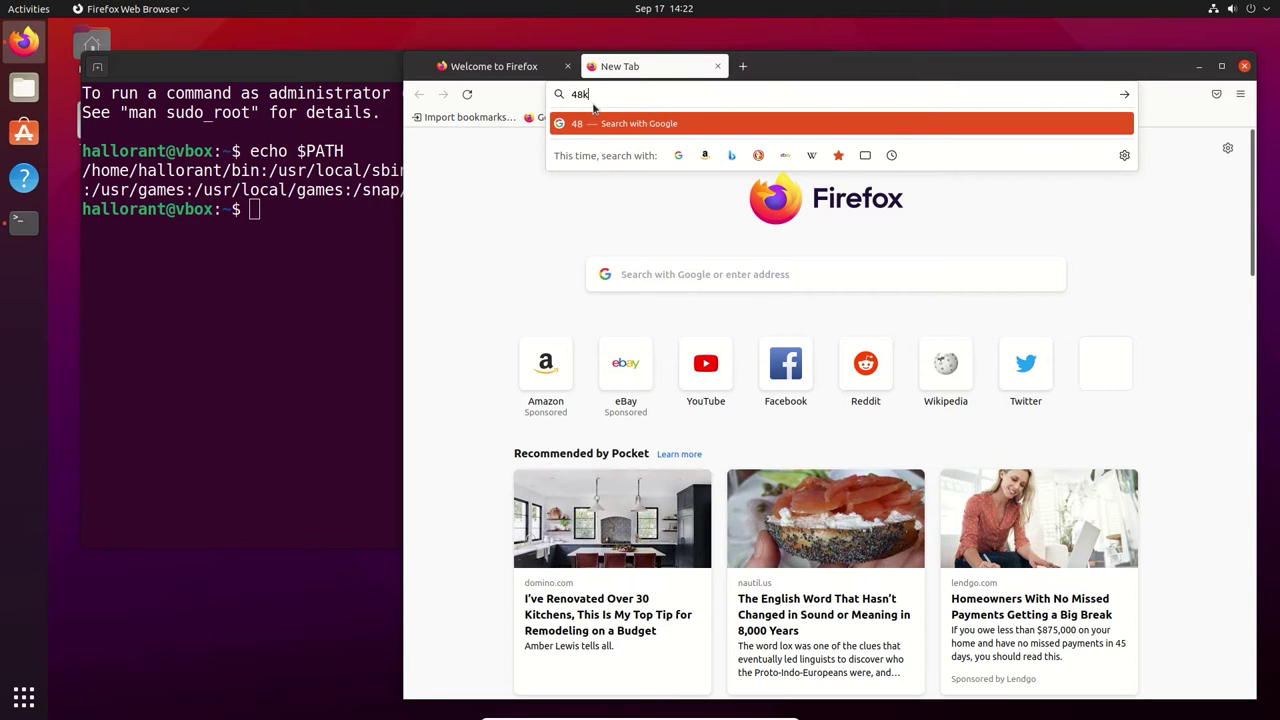
pyautogui.press('Return')
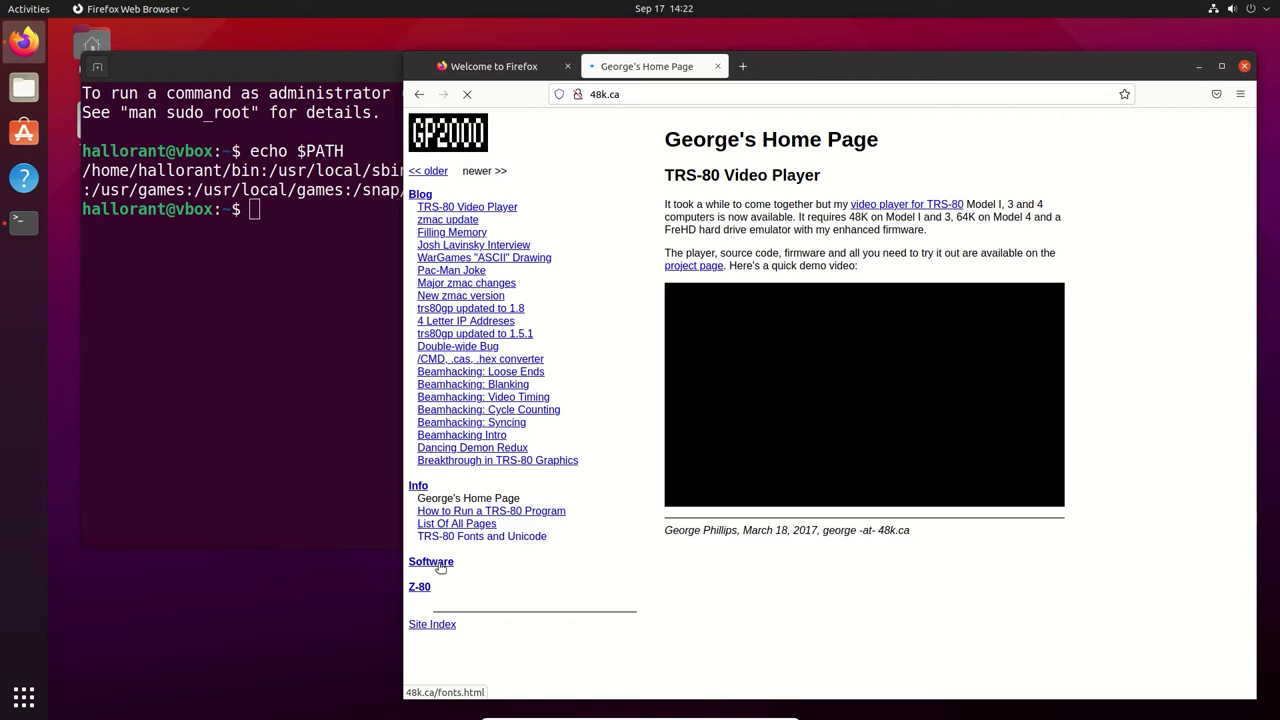
# Go to the trs80gp page under Software and save trs80gp-2.4.4.zip to disk
pyautogui.click(440, 563)
pyautogui.scroll(-4, 477, 517)
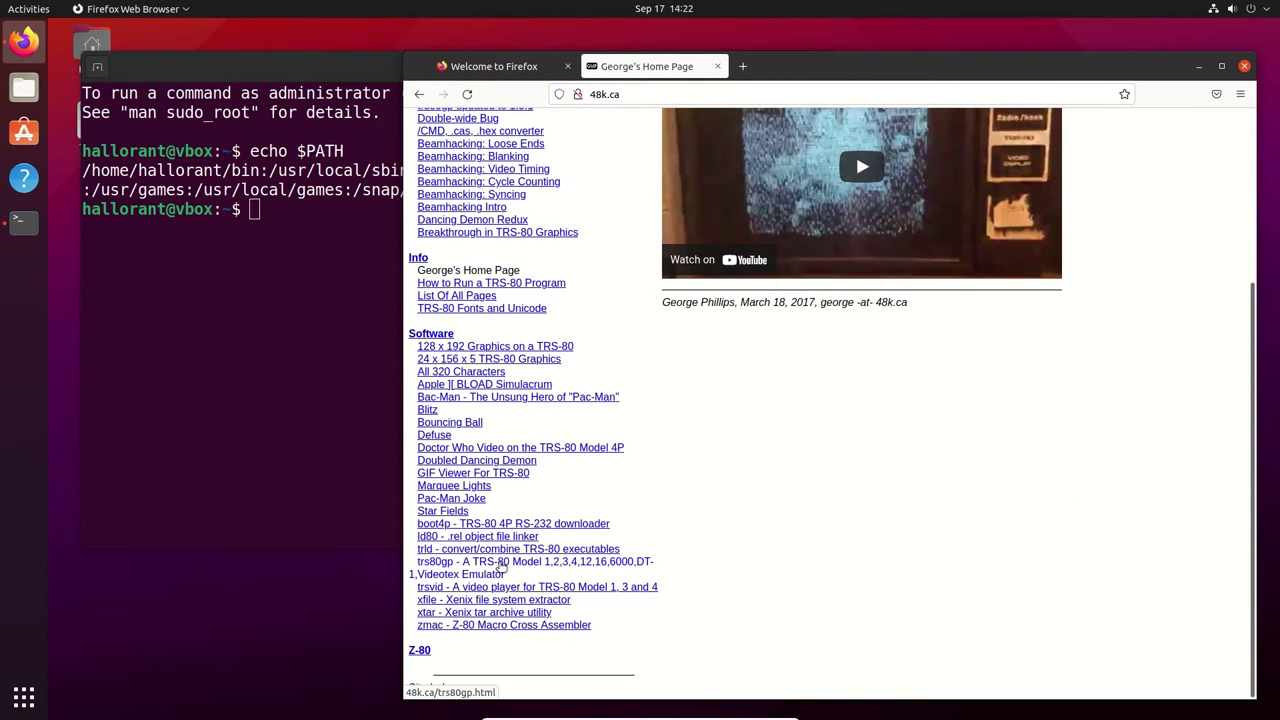
pyautogui.click(543, 566)
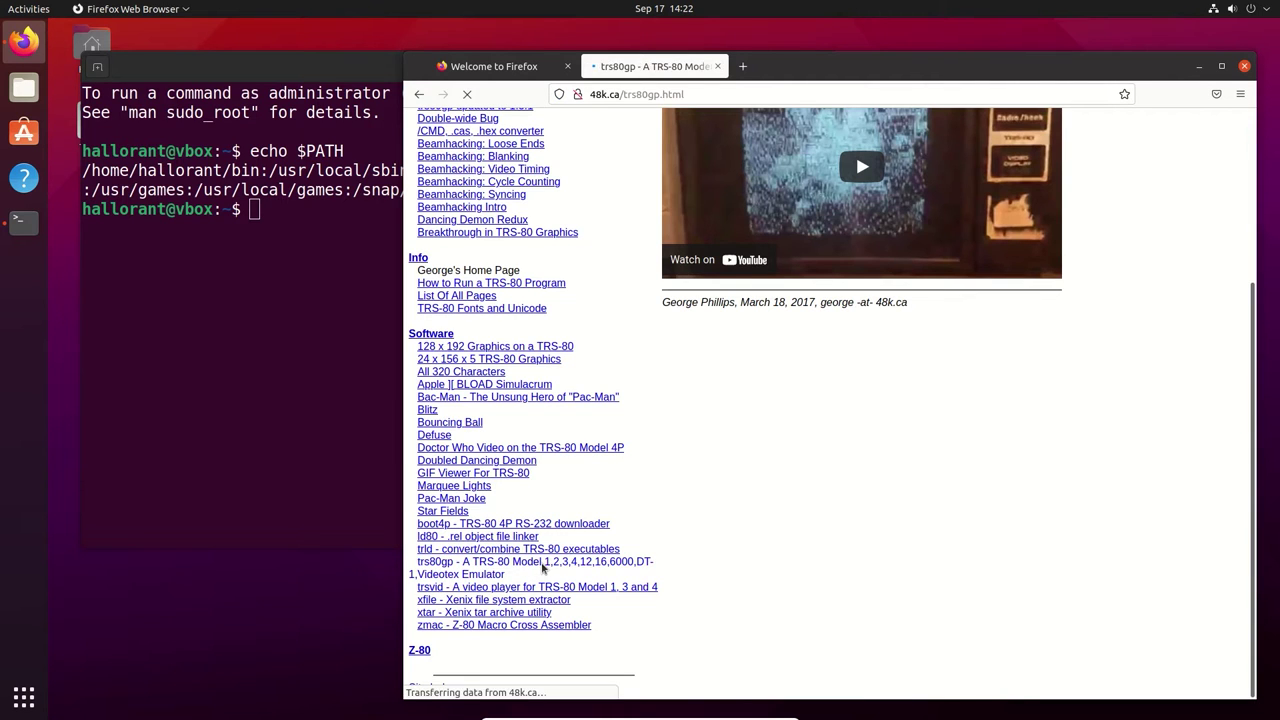
pyautogui.click(1005, 138)
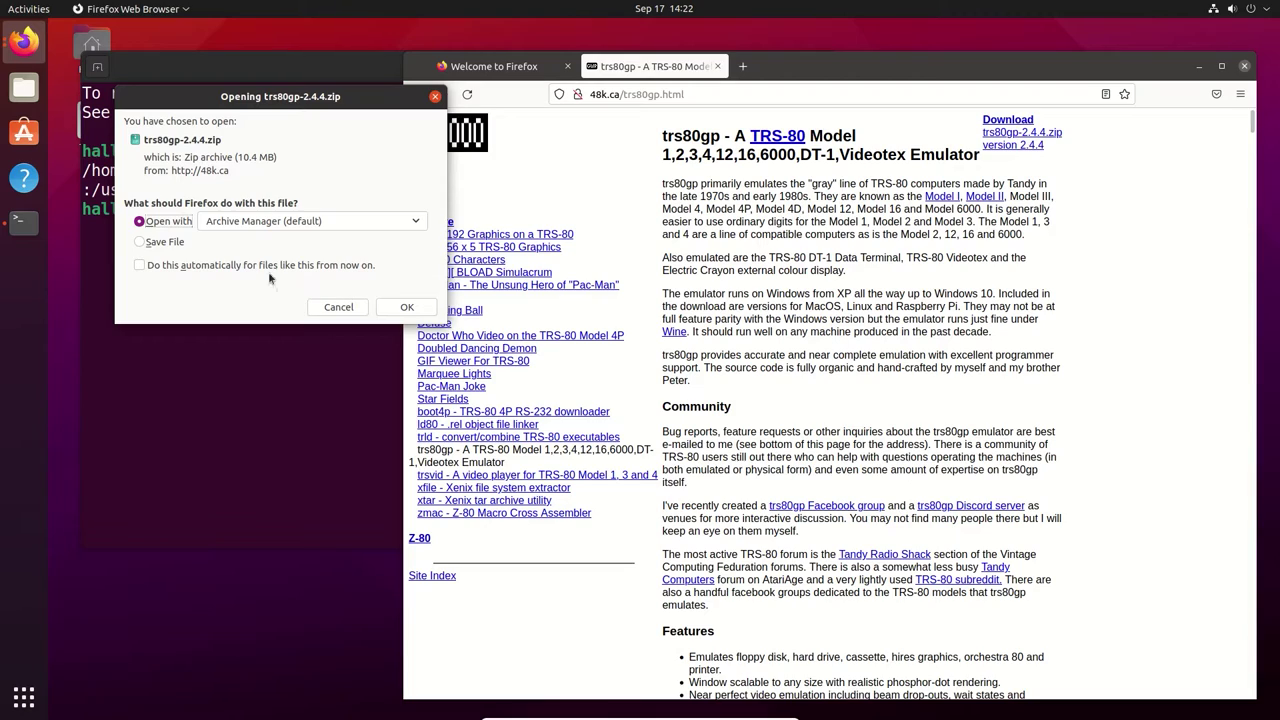
pyautogui.click(169, 243)
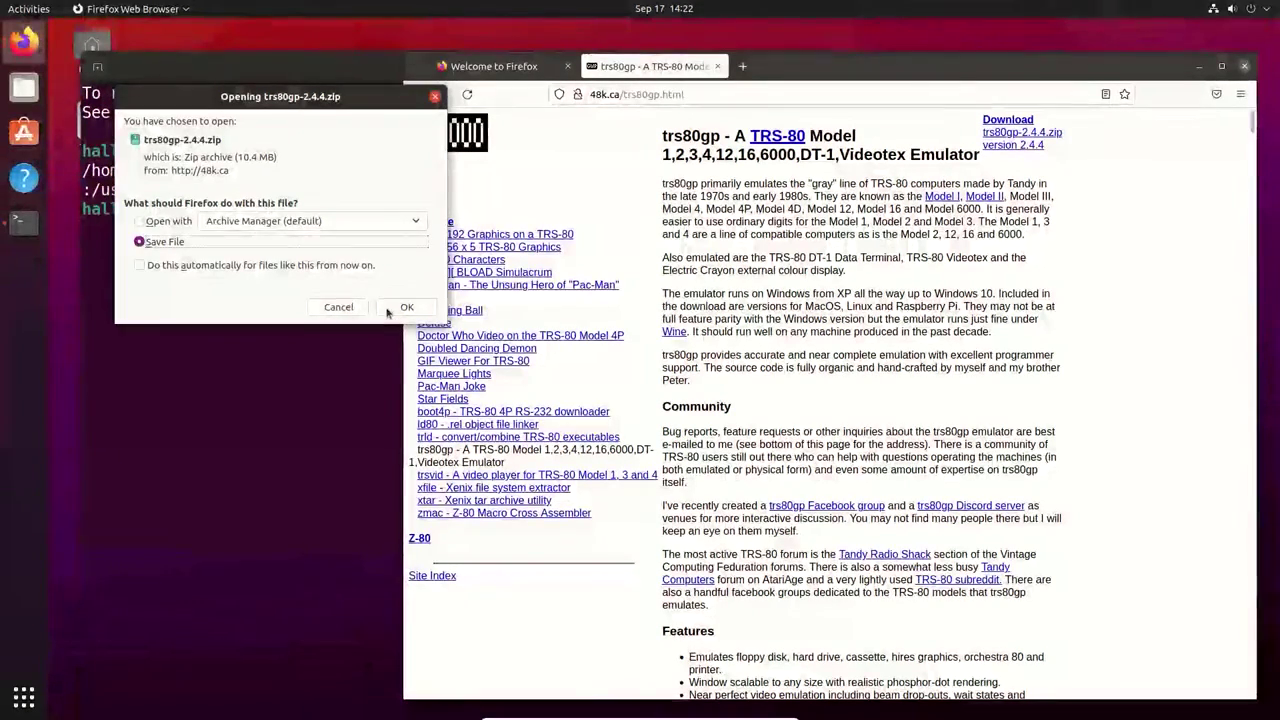
pyautogui.click(407, 308)
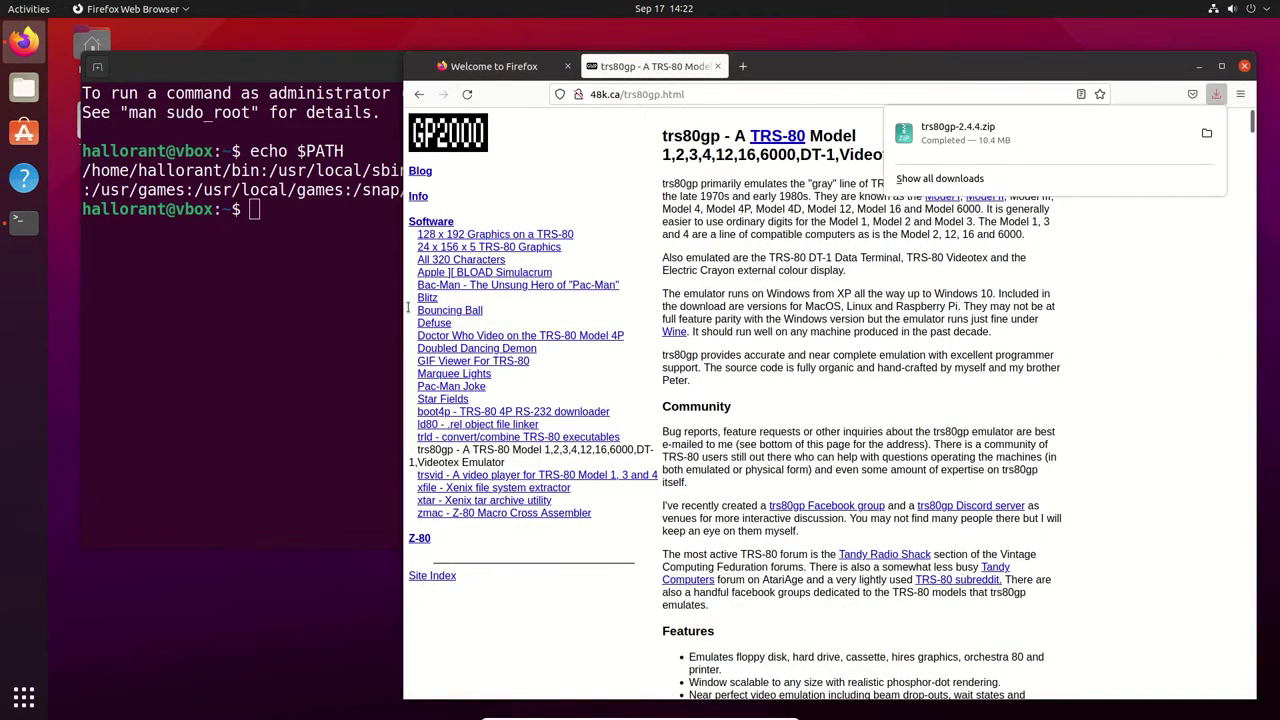
# Change into the Downloads folder and list its files
pyautogui.click(245, 330)
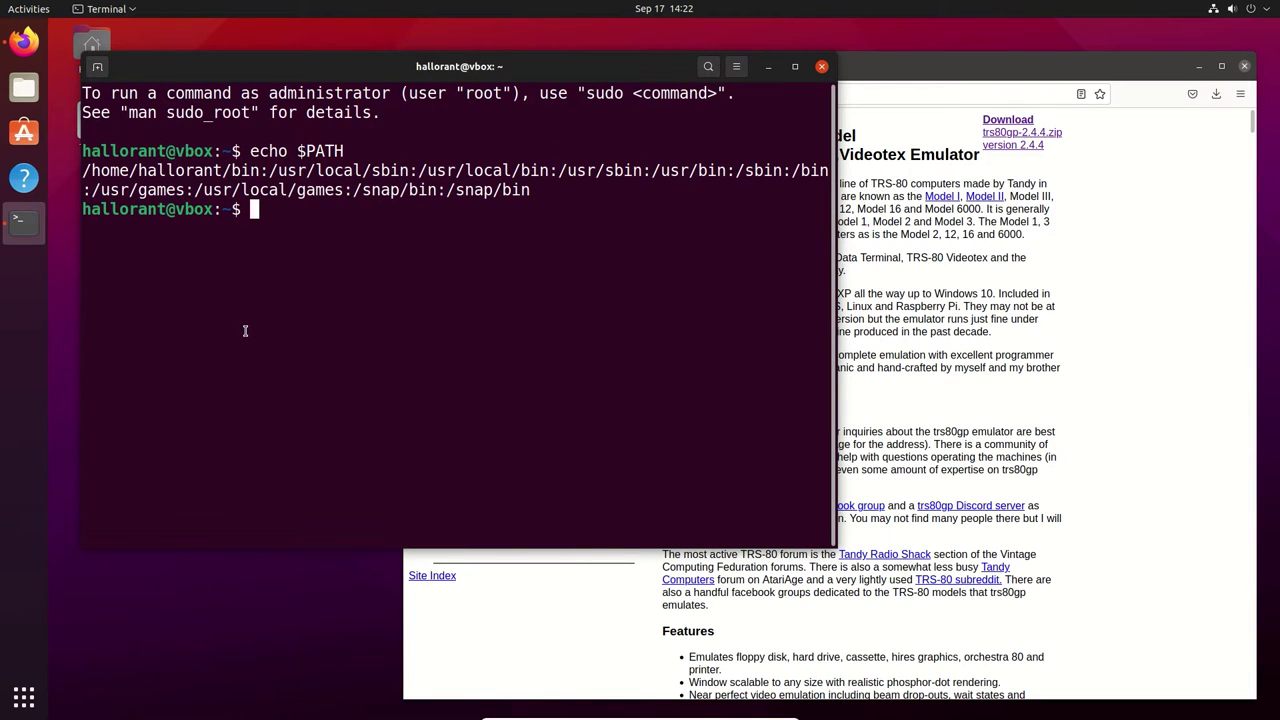
pyautogui.write('ls')
pyautogui.press('Return')
pyautogui.write('cd Downl')
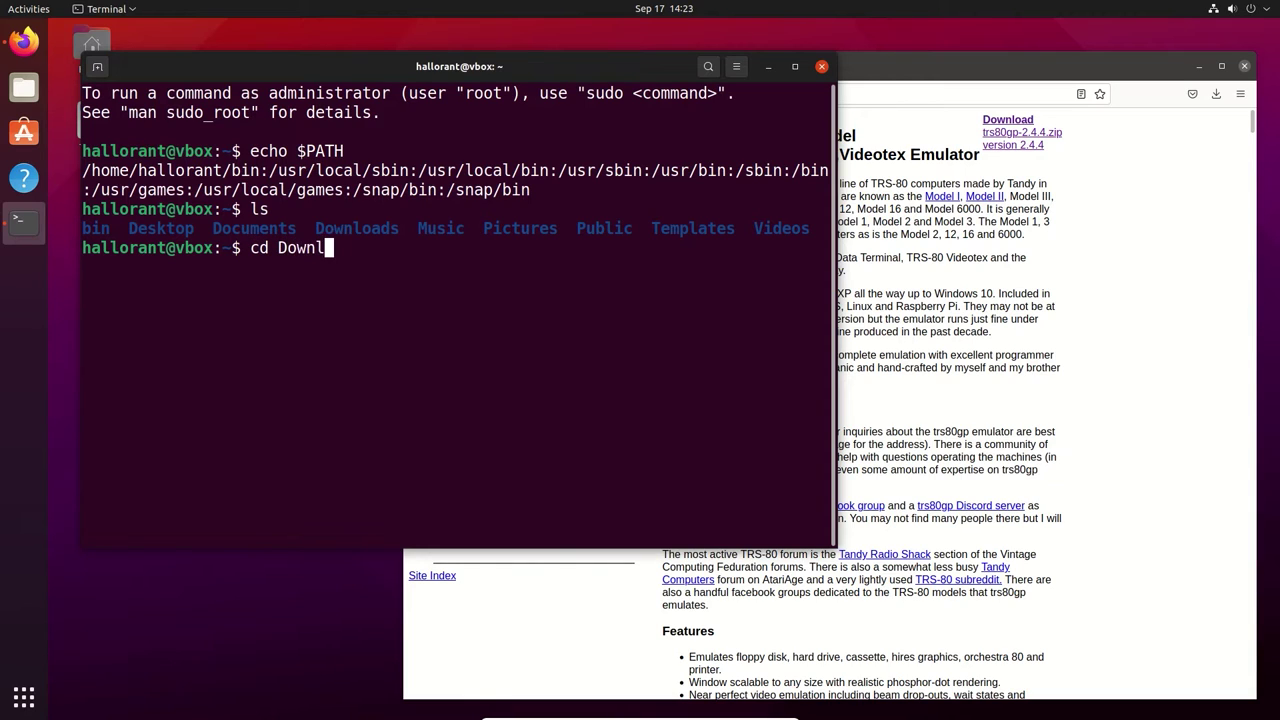
pyautogui.press('Tab')
pyautogui.press('Return')
pyautogui.write('ls')
pyautogui.press('Return')
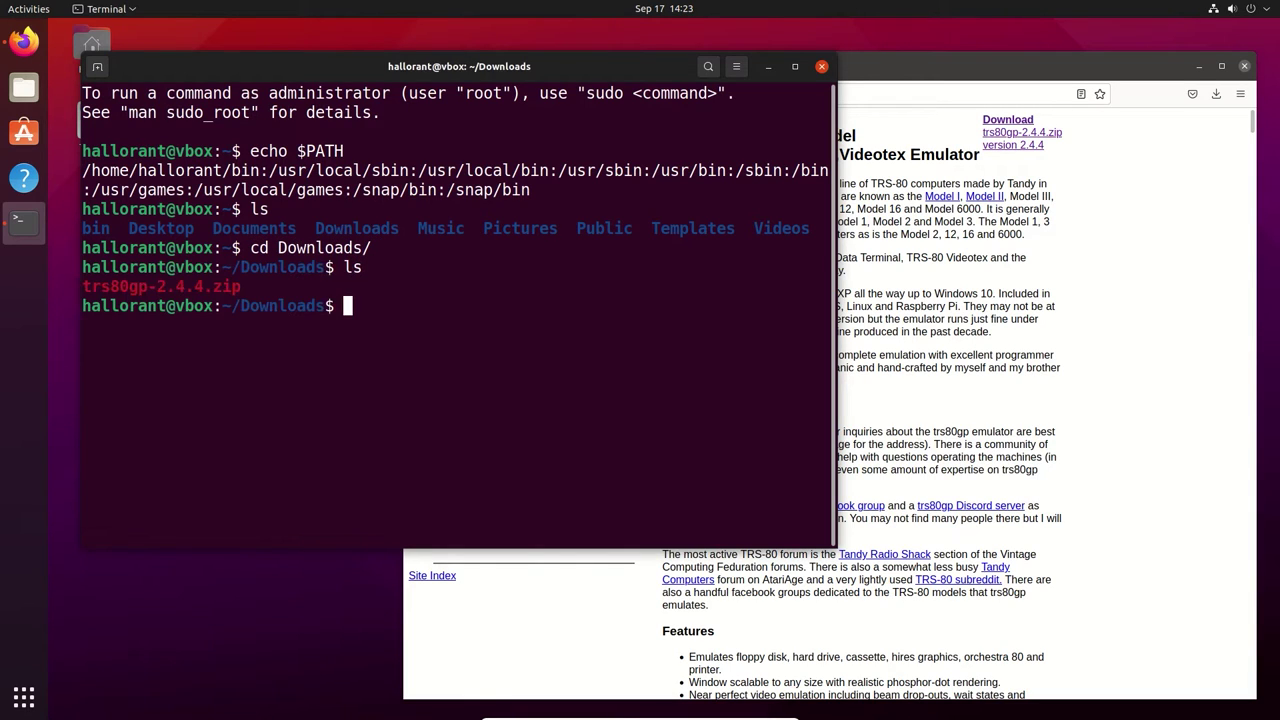
# Unzip trs80gp-2.4.4.zip quietly with unzip -q and list the platform folders
pyautogui.write('unzip -q tr')
pyautogui.press('Tab')
pyautogui.press('Return')
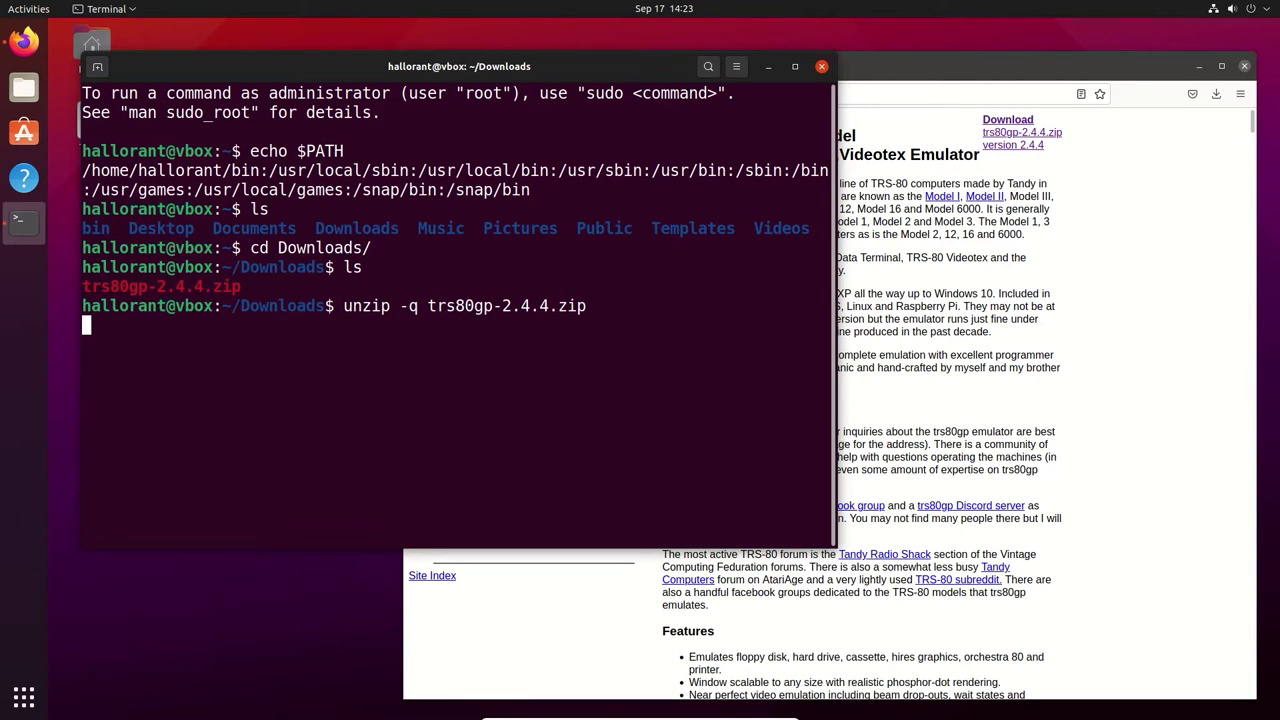
pyautogui.write('ls')
pyautogui.press('Return')
# Inspect the windows folder contents, then check the machine's CPU architecture with arch
pyautogui.write('cd win')
pyautogui.press('Tab')
pyautogui.press('Return')
pyautogui.write('ls')
pyautogui.press('Return')
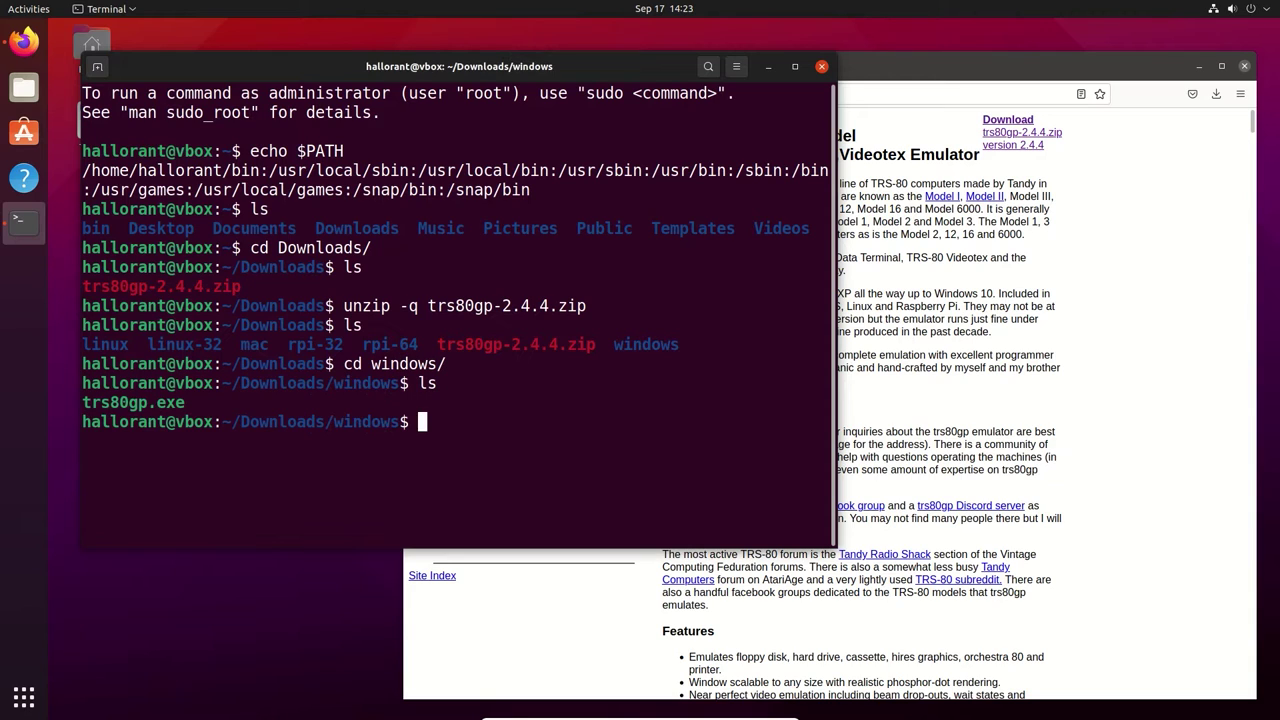
pyautogui.write('cd ..')
pyautogui.press('Return')
pyautogui.write('ls')
pyautogui.press('Return')
pyautogui.write('ar')
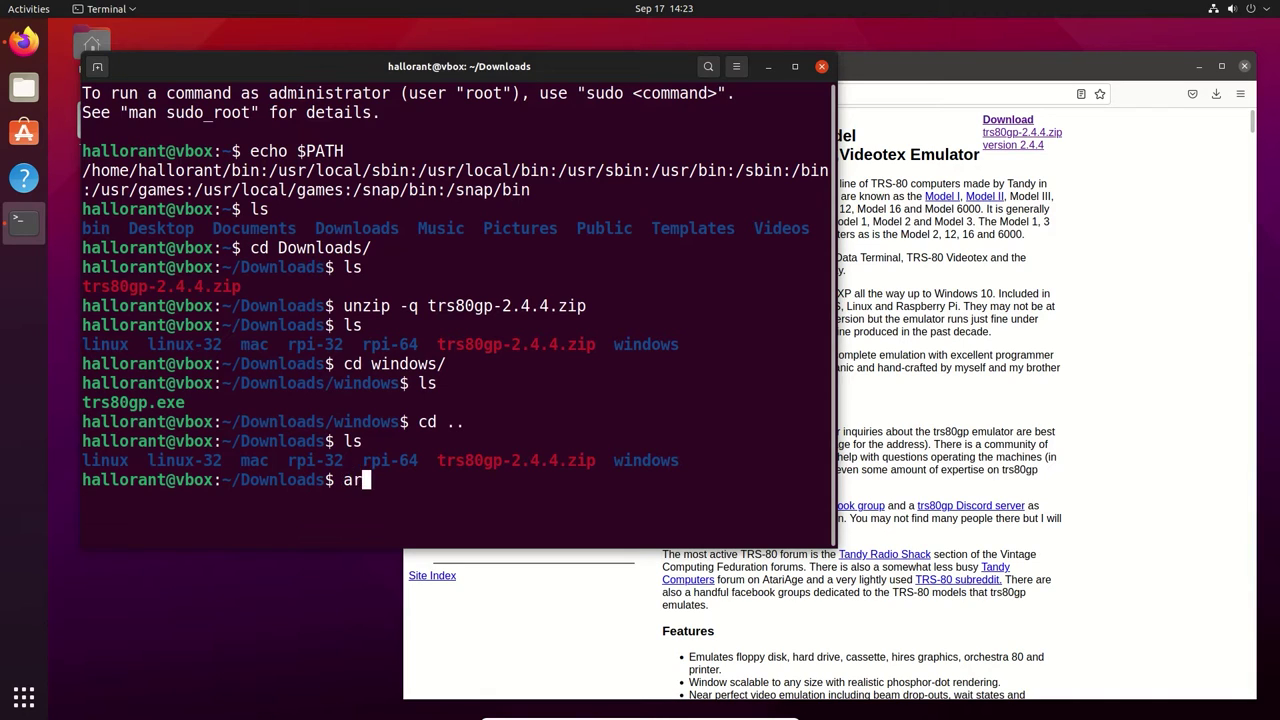
pyautogui.write('ch')
pyautogui.press('Return')
# Move the trs80gp binary from the linux folder into ~/bin
pyautogui.write('cd linux')
pyautogui.press('Return')
pyautogui.write('ls')
pyautogui.press('Return')
pyautogui.write('mv trs80gp ')
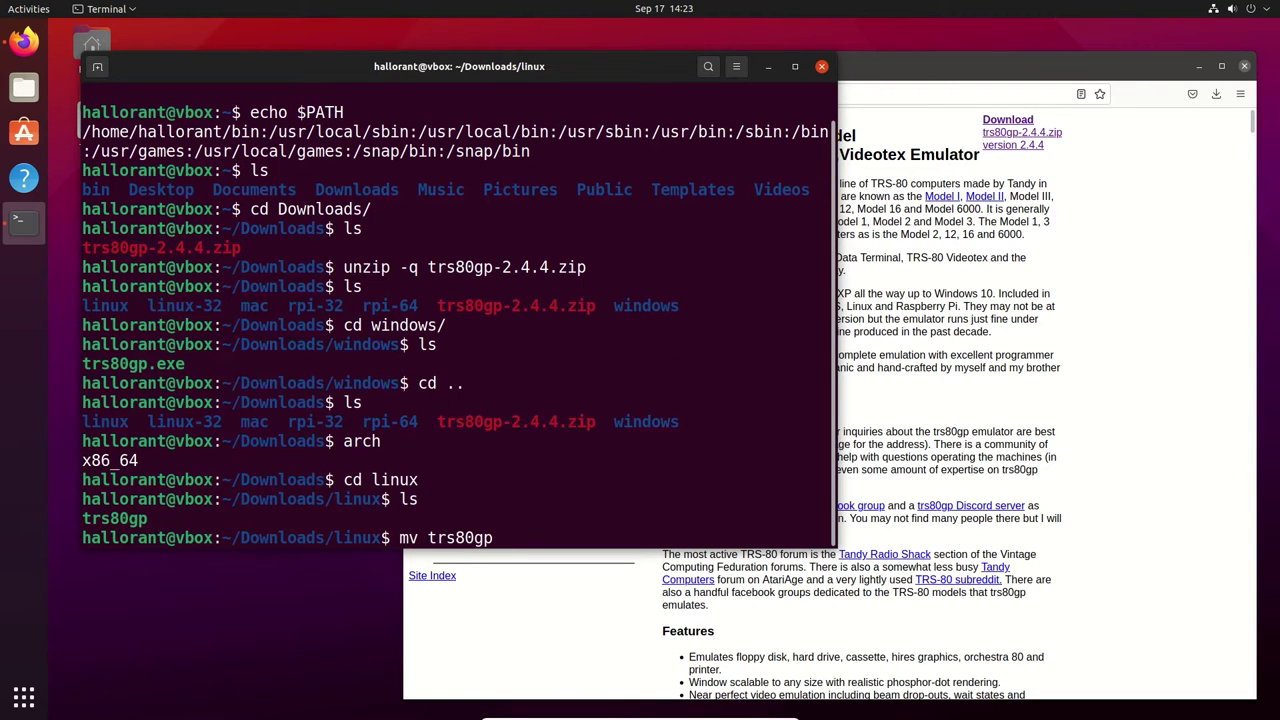
pyautogui.write('~/bin')
pyautogui.press('Return')
# Empty the Downloads folder with rm -rf * and confirm it is empty
pyautogui.write('cd ..')
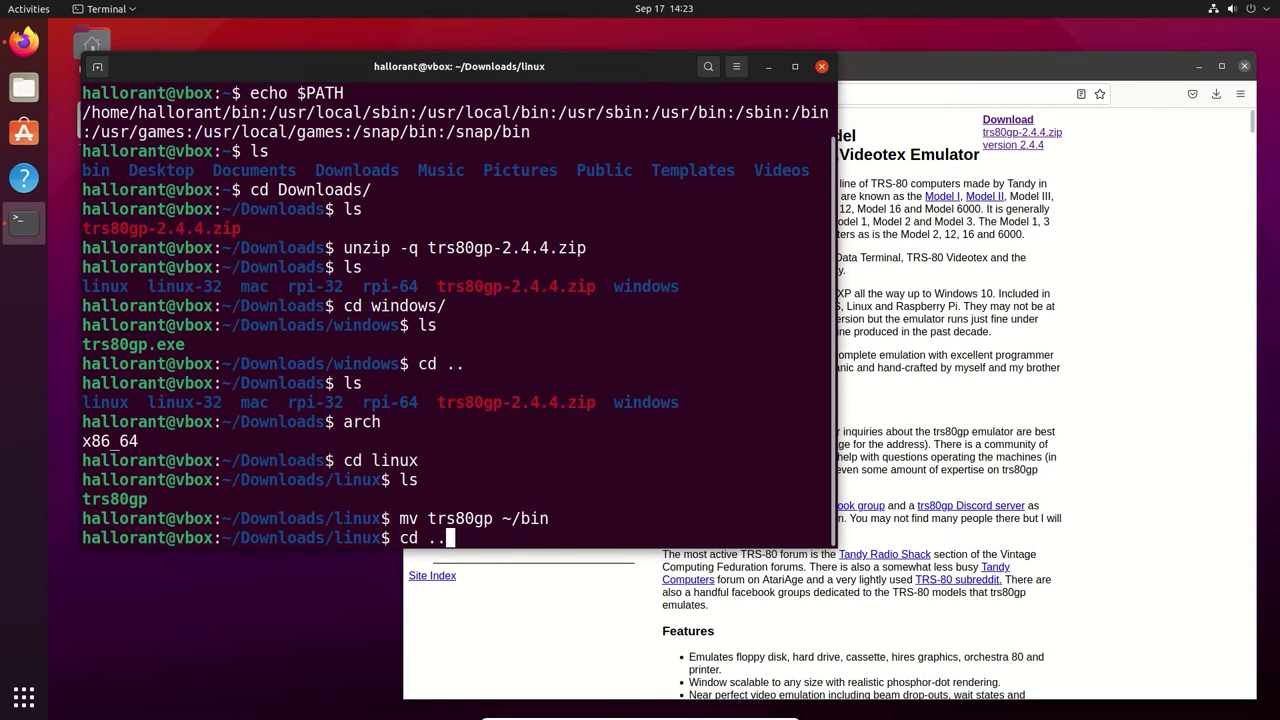
pyautogui.press('Return')
pyautogui.write('ls')
pyautogui.press('Return')
pyautogui.write('rm -rf *')
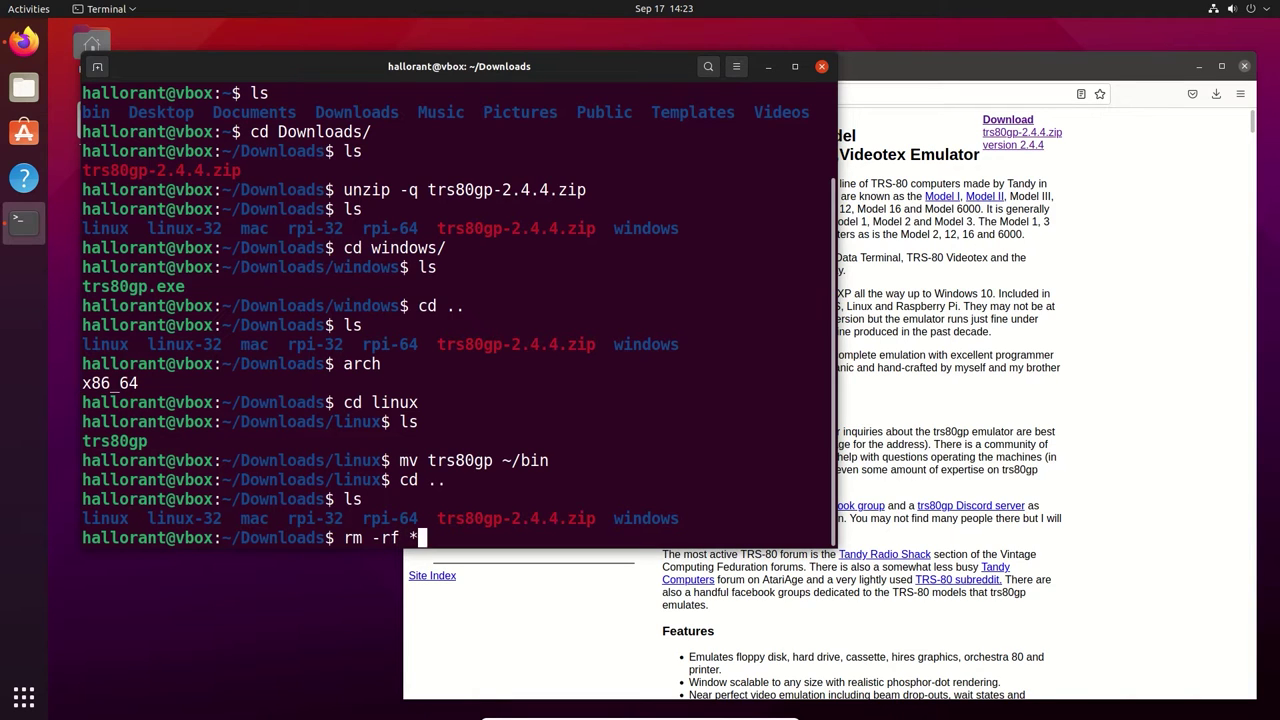
pyautogui.press('Return')
pyautogui.write('ls')
pyautogui.press('Return')
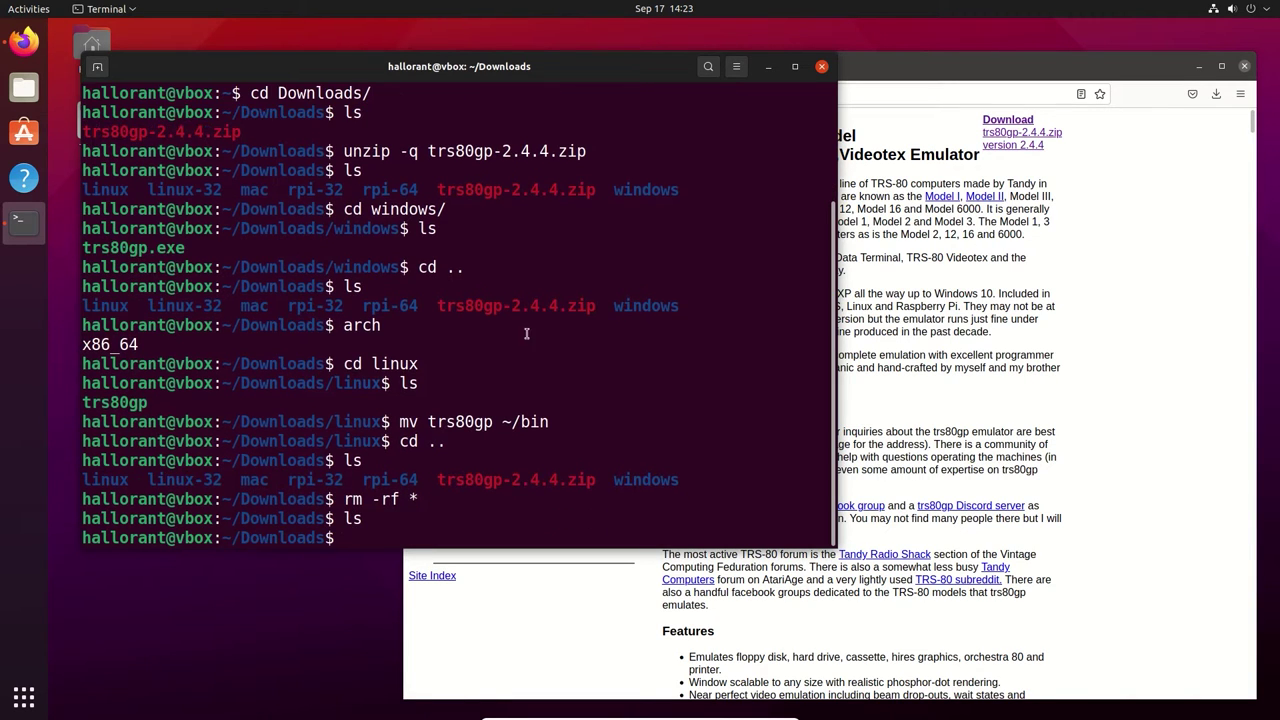
# Open the zmac assembler page on 48k.ca and save zmac.zip (159 KB)
pyautogui.click(1151, 268)
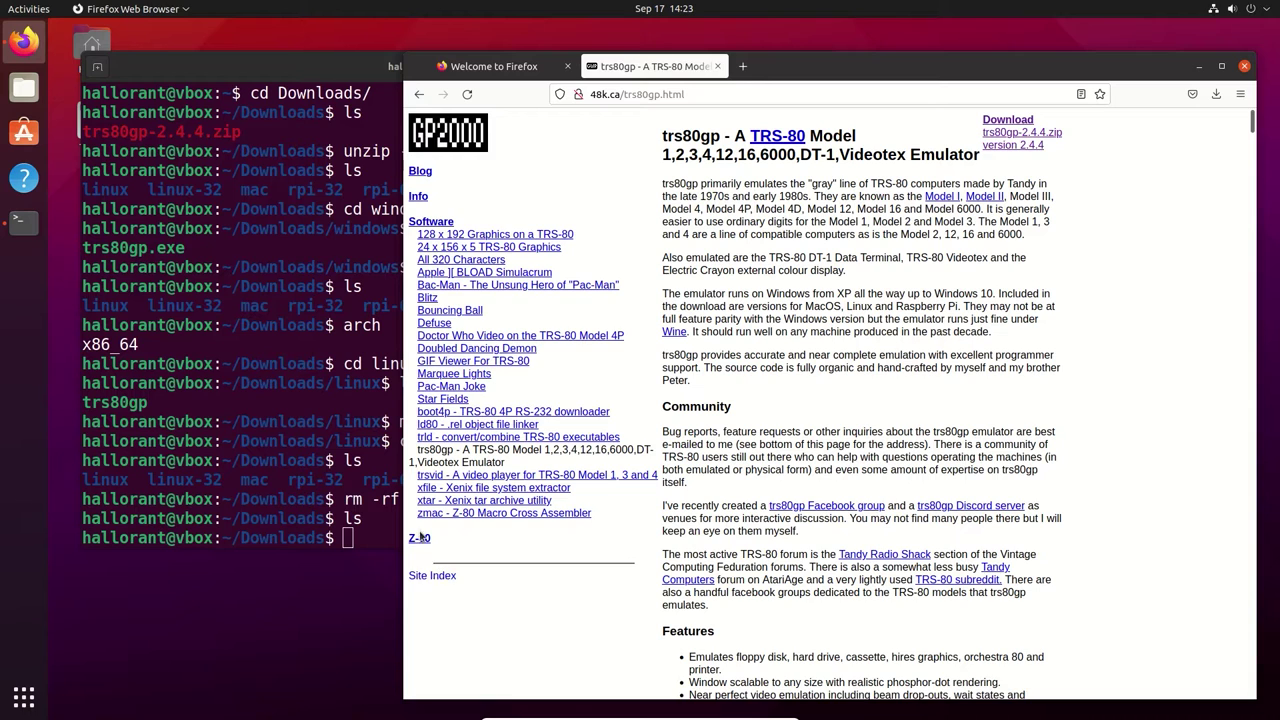
pyautogui.scroll(-1, 425, 505)
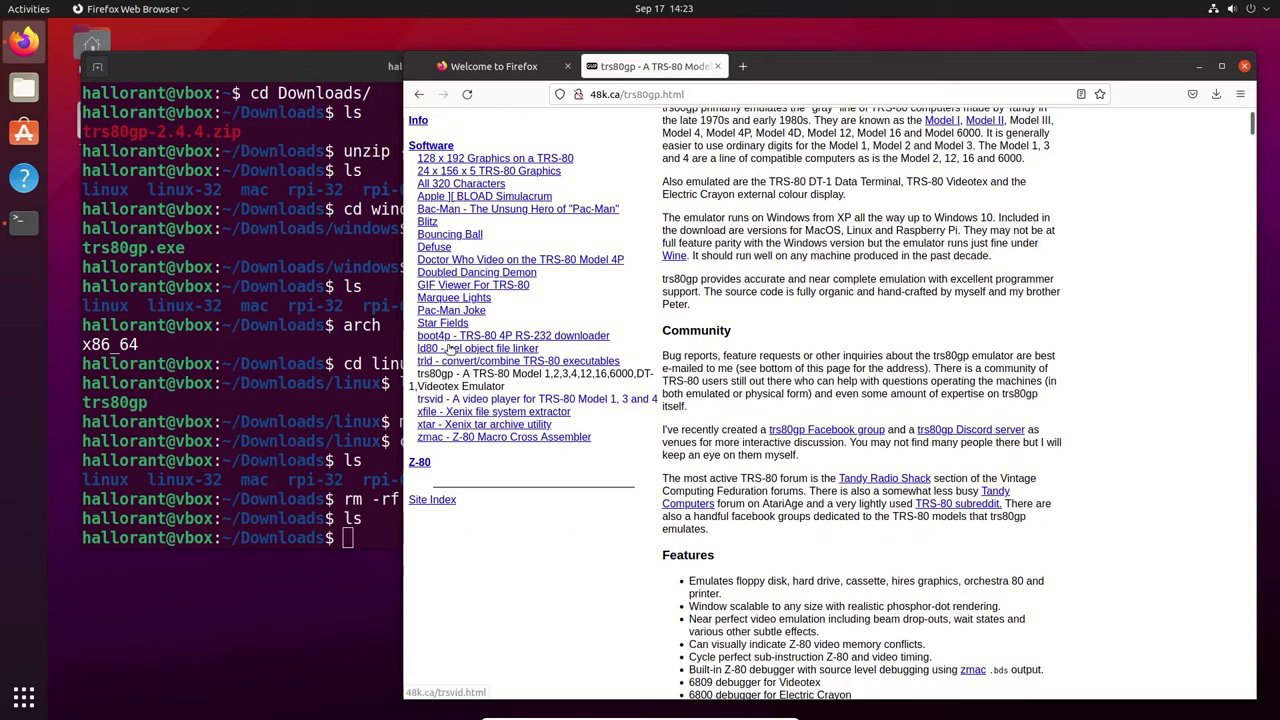
pyautogui.click(456, 437)
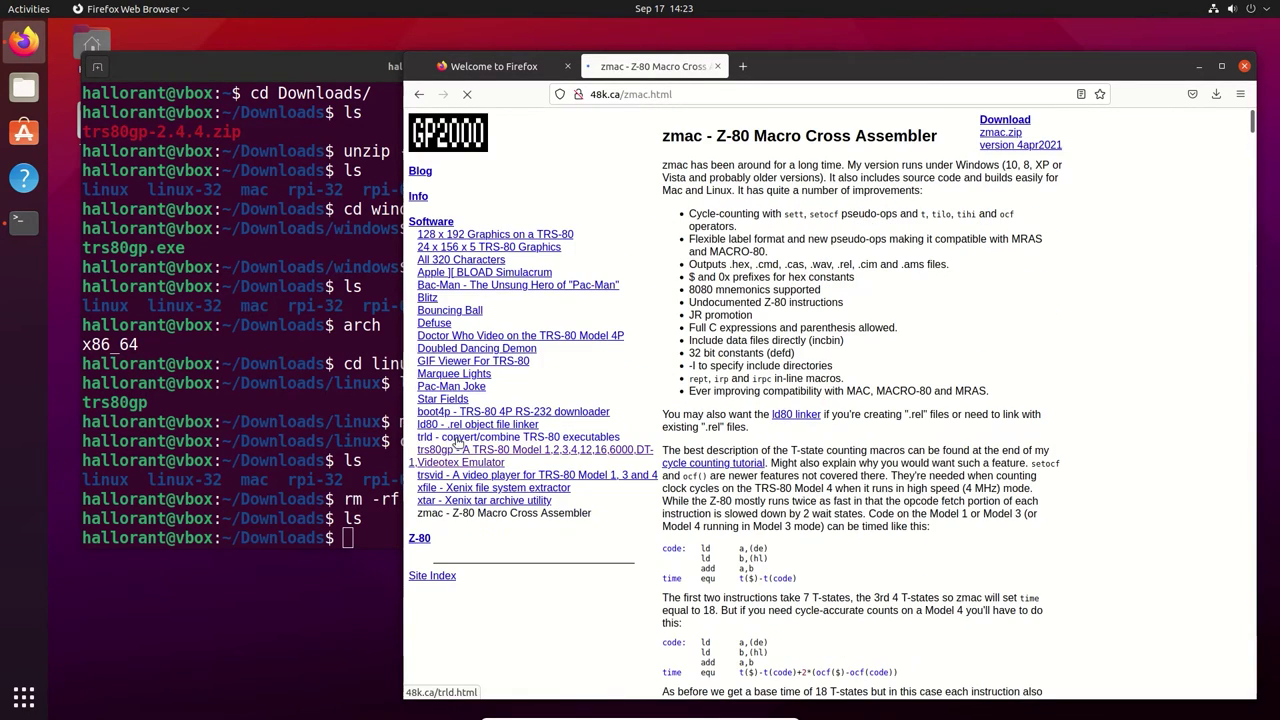
pyautogui.click(997, 133)
pyautogui.click(408, 313)
# Unpack zmac.zip in Downloads with unzip -q and list the extracted files
pyautogui.click(328, 348)
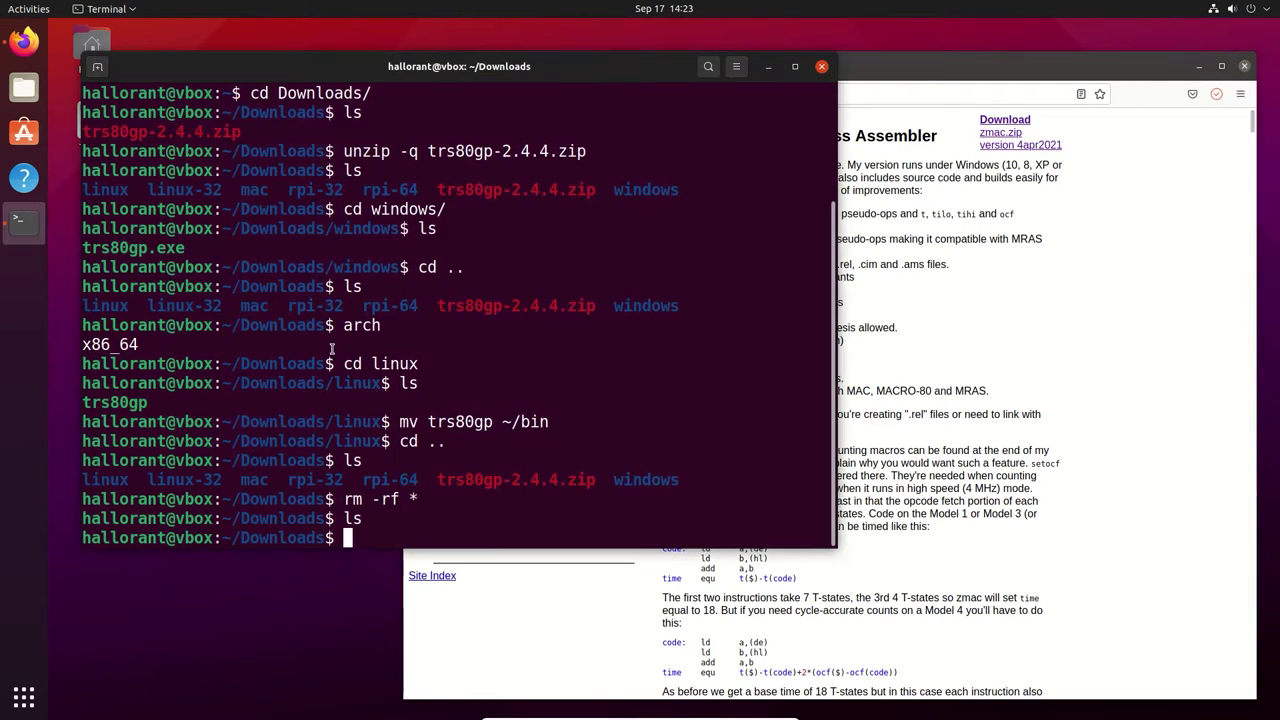
pyautogui.write('ls')
pyautogui.press('Return')
pyautogui.write('unzip -q zmac.zip')
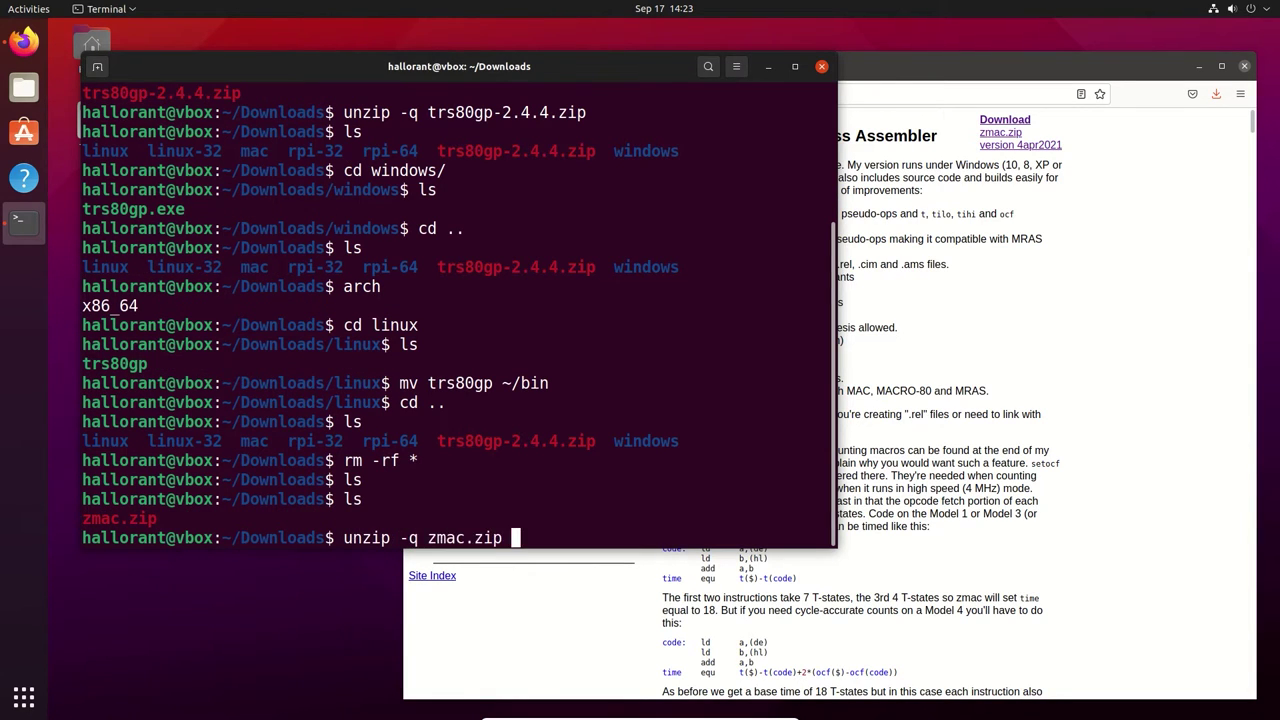
pyautogui.press('Return')
pyautogui.write('ls')
pyautogui.press('Return')
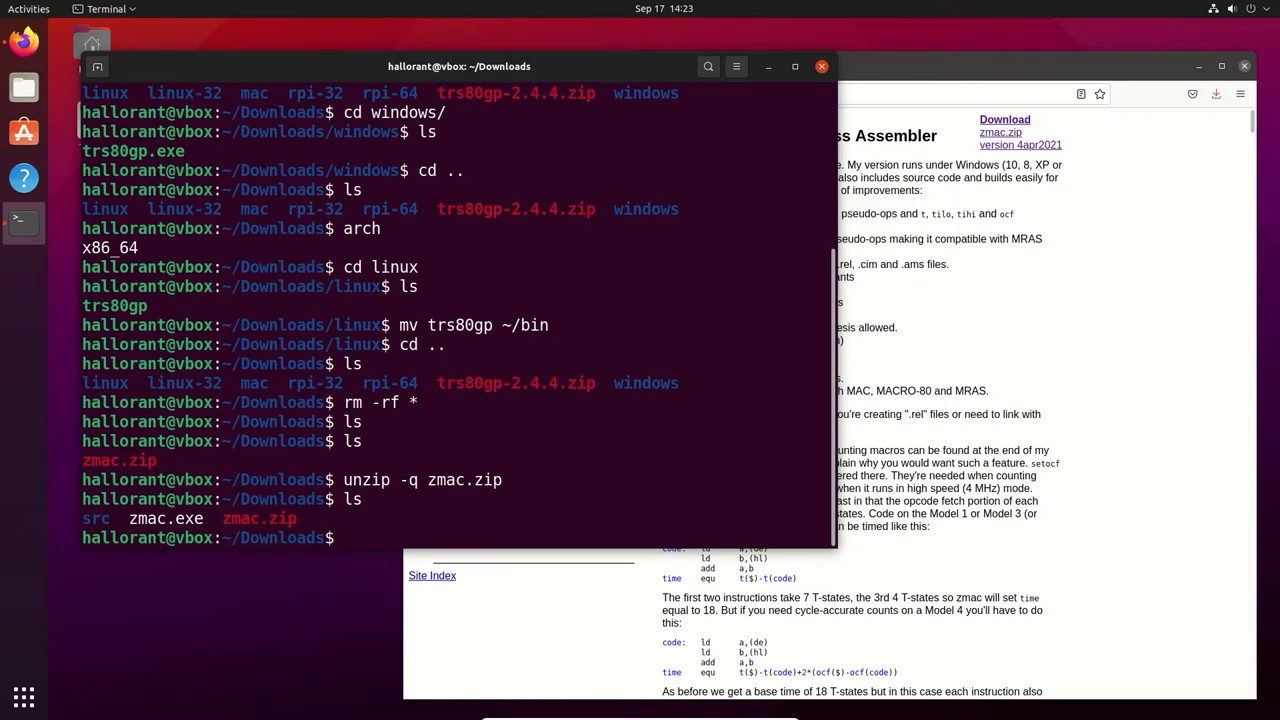
# Identify zmac.exe as a Windows PE32 executable, then list the src folder's source files
pyautogui.write('file zmac.')
pyautogui.press('Return')
pyautogui.write('file zmac.exe')
pyautogui.press('Return')
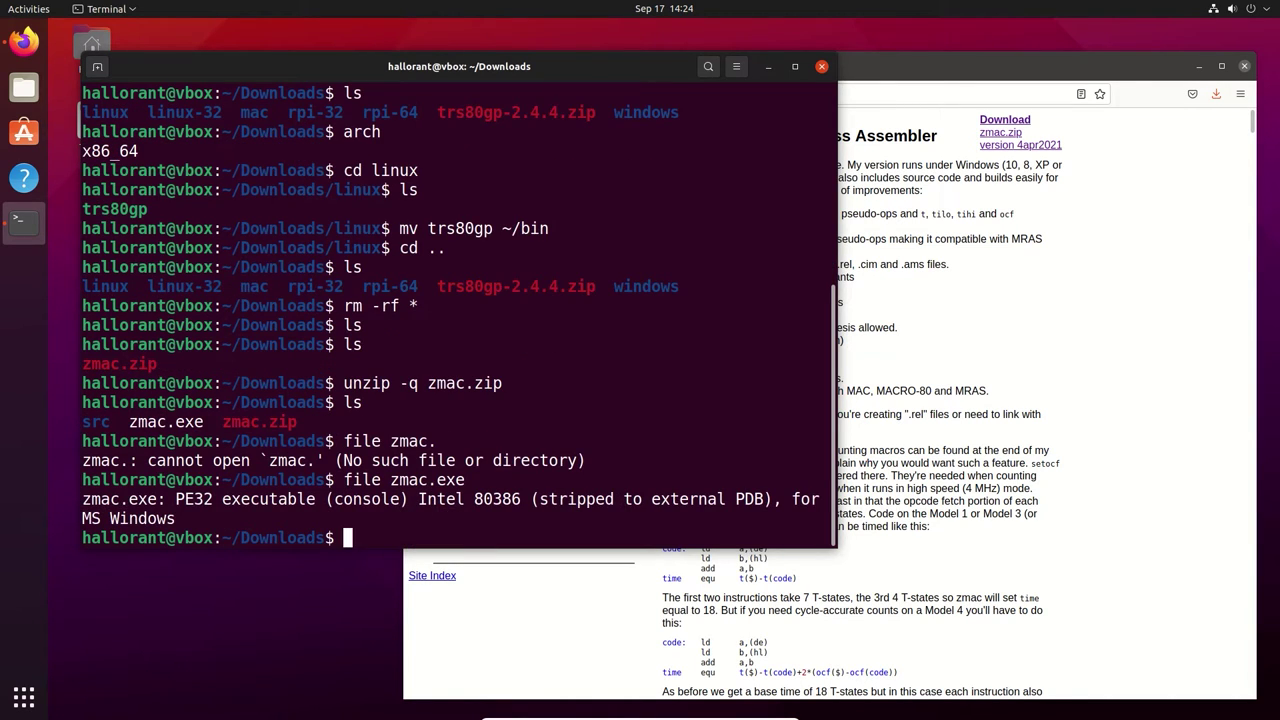
pyautogui.write('cd src')
pyautogui.press('Return')
pyautogui.write('ls')
pyautogui.press('Return')
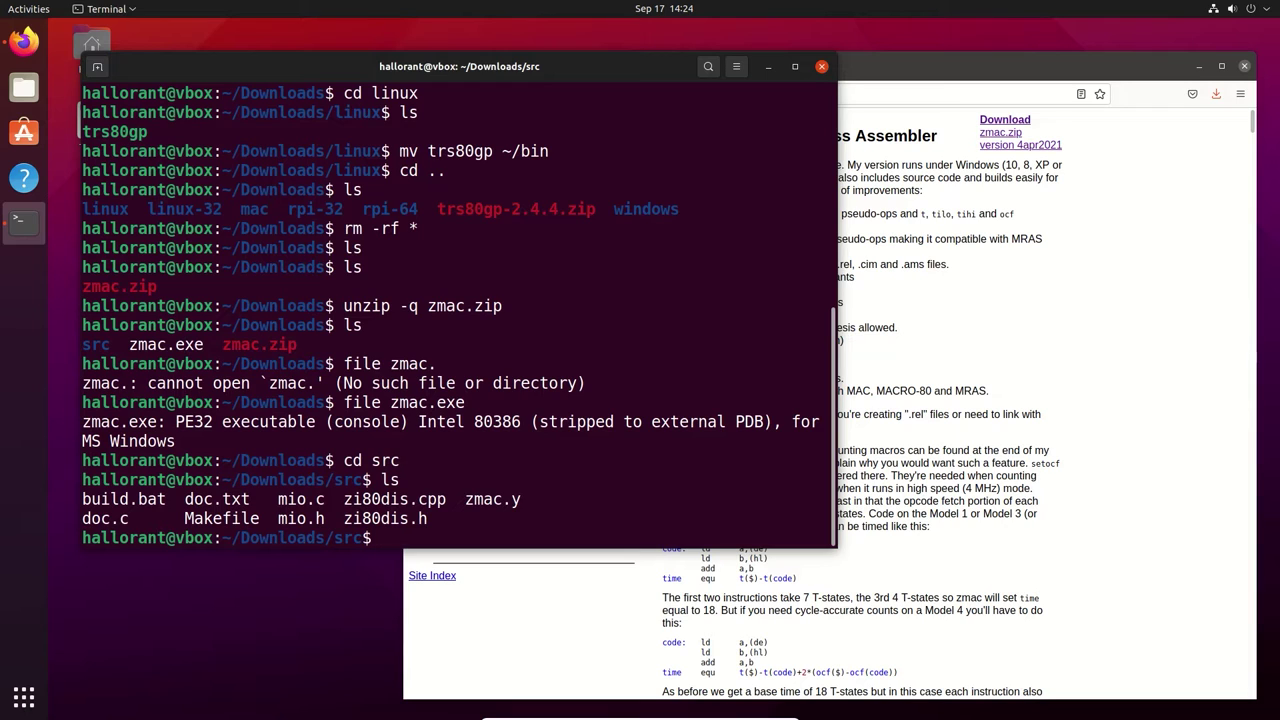
# After make proves missing, install make, gcc, bison and g++ via sudo apt, accepting the packages
pyautogui.write('make')
pyautogui.press('Return')
pyautogui.write('sudo apt install make gcc bison g')
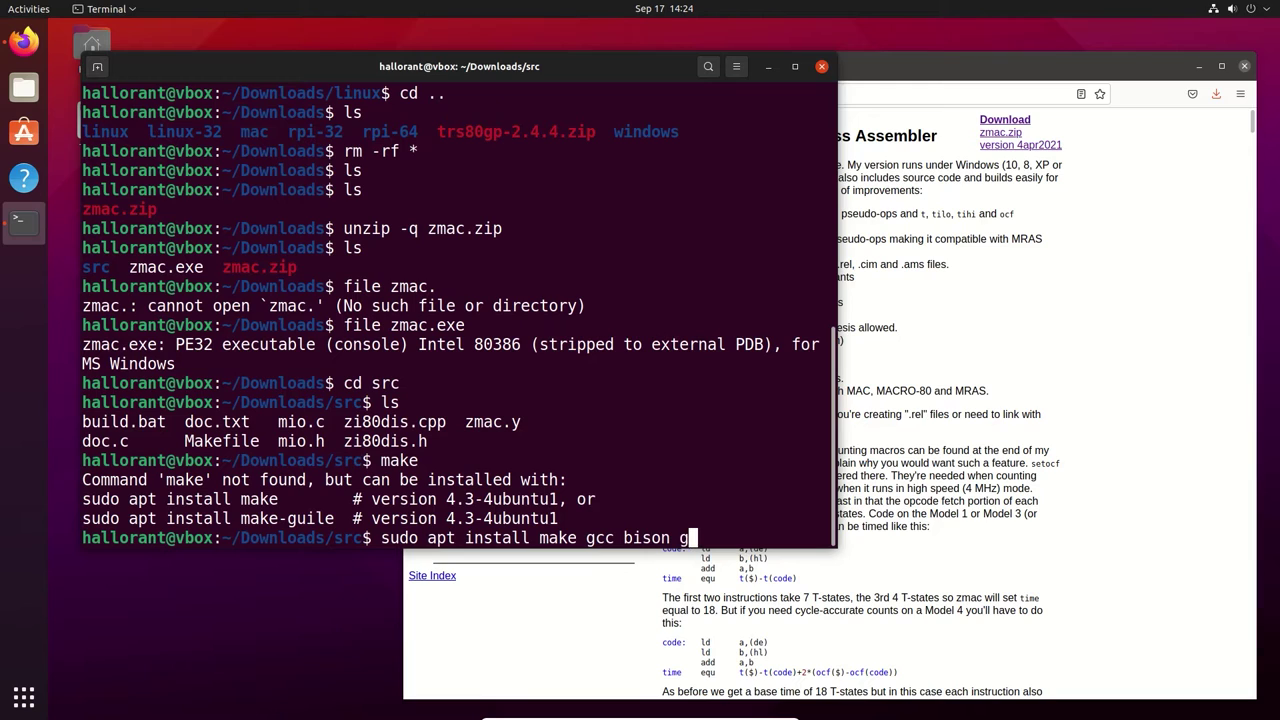
pyautogui.write('++')
pyautogui.moveTo(833, 547); pyautogui.dragTo(1145, 659)
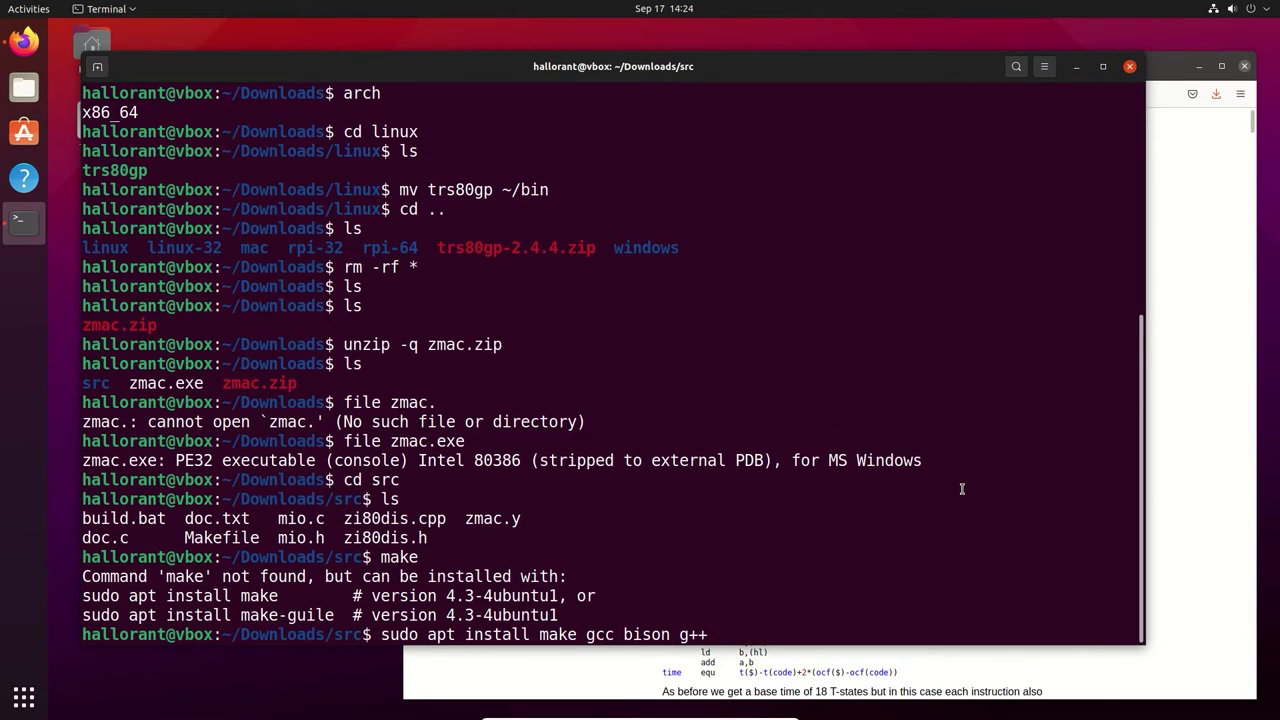
pyautogui.press('Return')
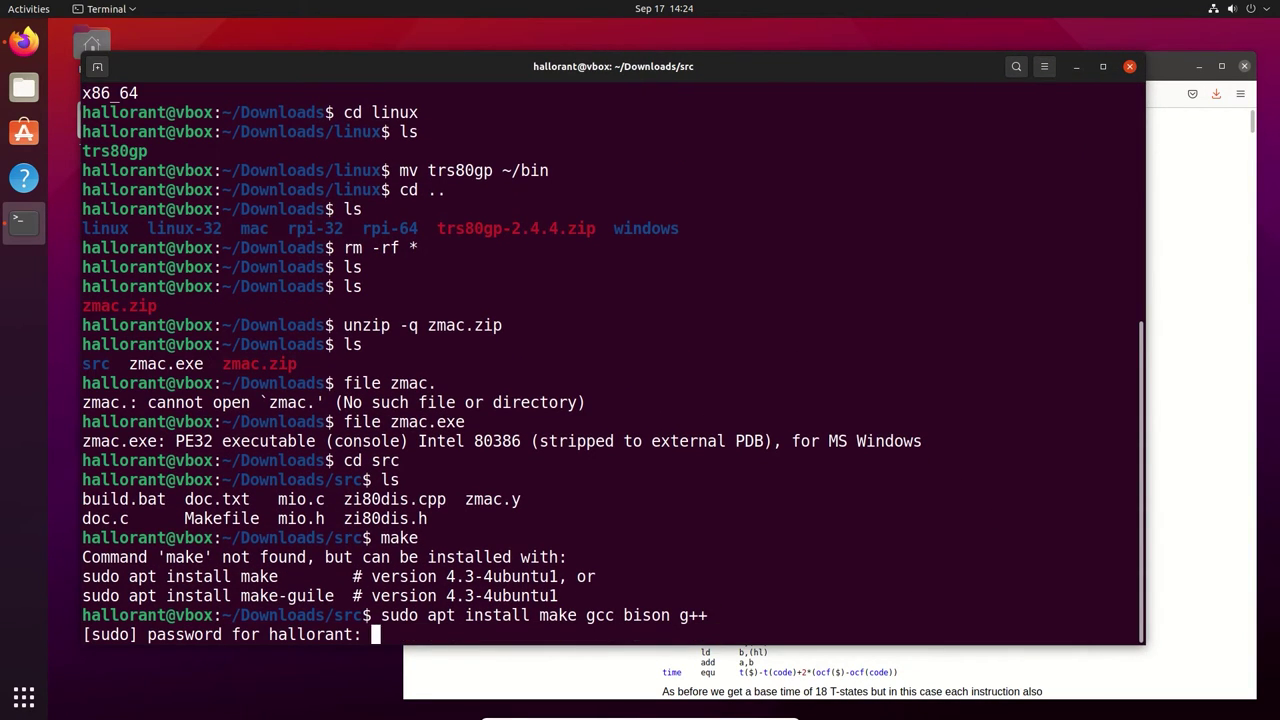
pyautogui.press('Return')
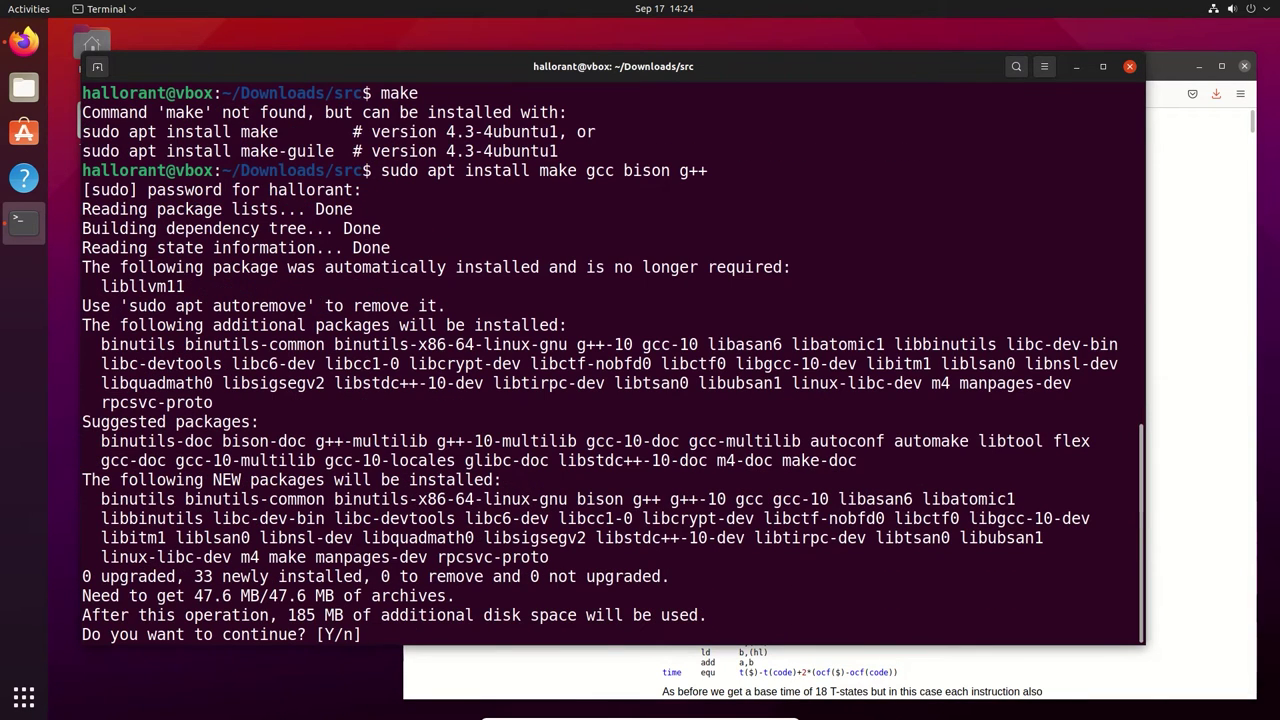
pyautogui.press('Return')
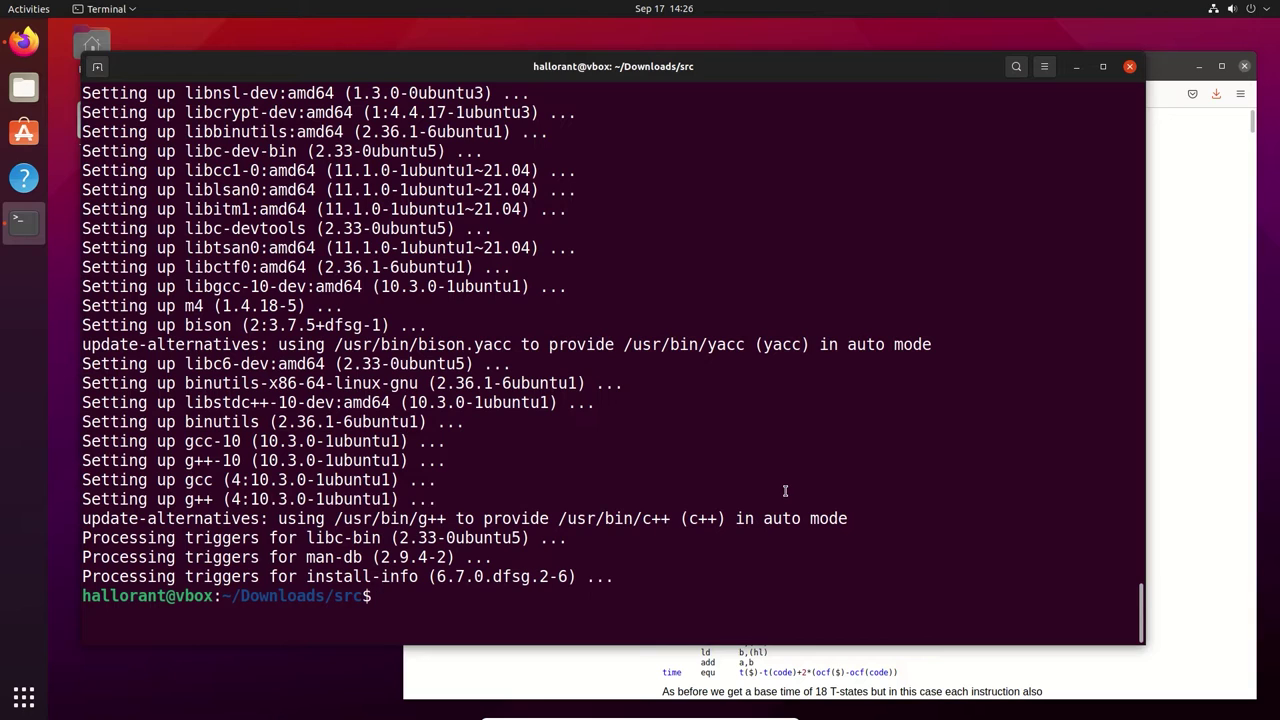
# Build zmac with make and confirm ./zmac --version reports 4apr2021
pyautogui.write('ls')
pyautogui.press('Return')
pyautogui.write('make')
pyautogui.press('Return')
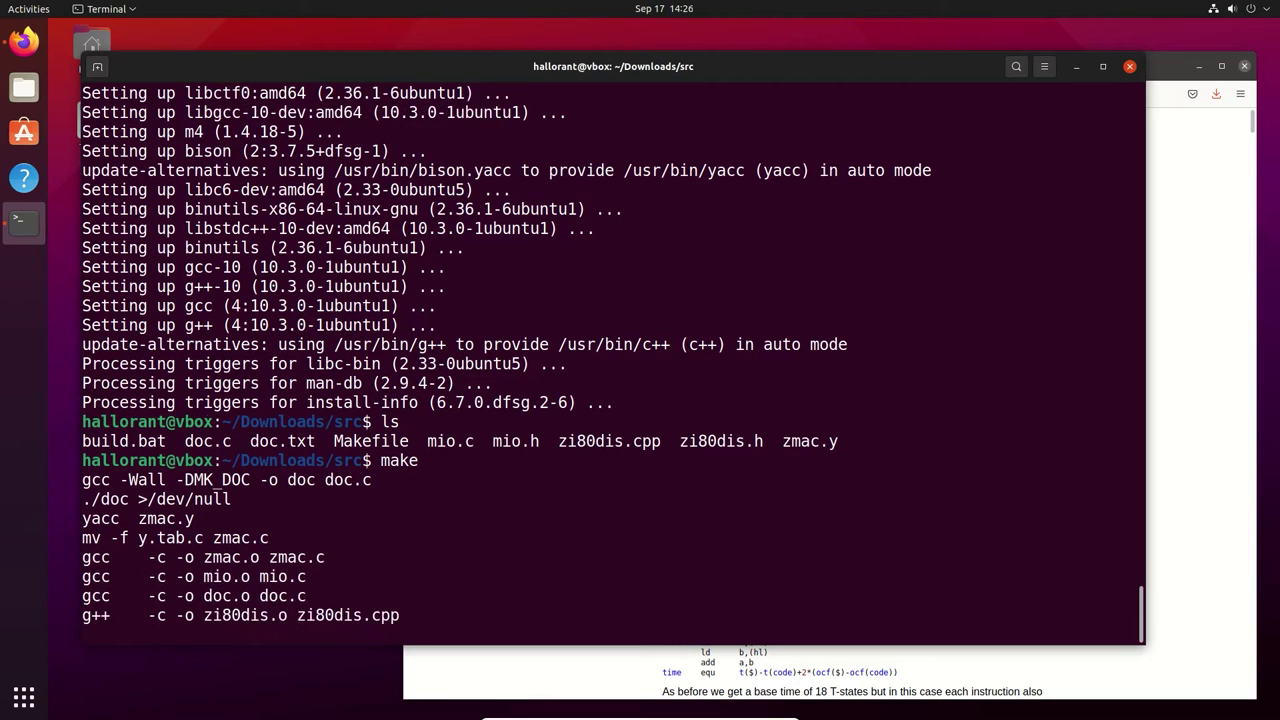
pyautogui.write('ls')
pyautogui.press('Return')
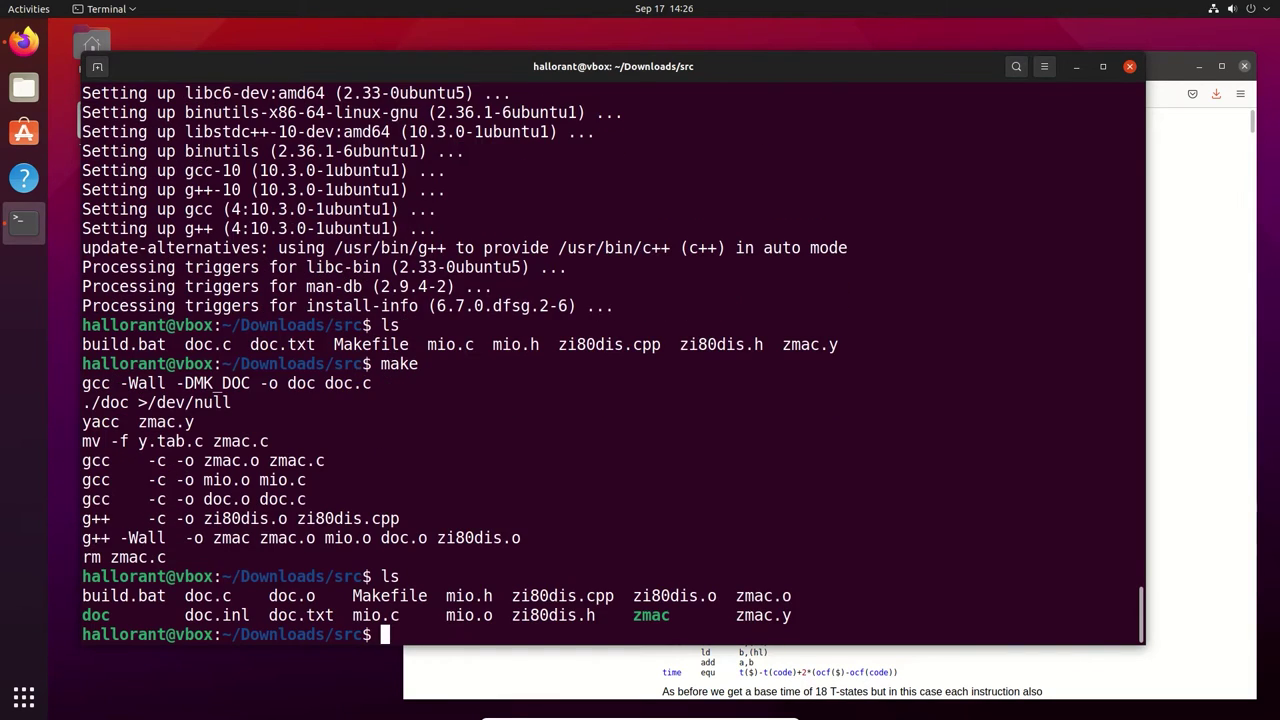
pyautogui.write('./zmac --version')
pyautogui.press('Return')
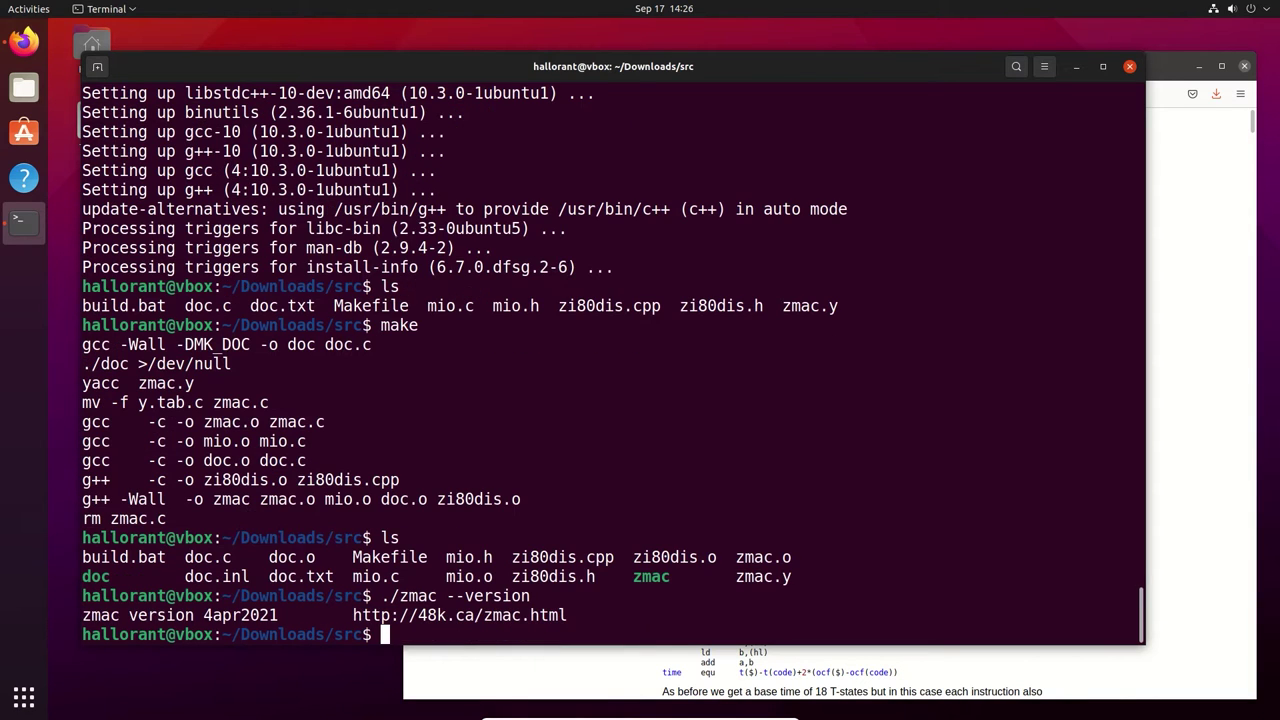
# Confirm zmac is a 64-bit ELF with file, move it into ~/bin, and exit the terminal
pyautogui.write('arch ')
pyautogui.write('zma')
pyautogui.press('BackSpace')
pyautogui.press('BackSpace')
pyautogui.press('BackSpace')
pyautogui.press('BackSpace')
pyautogui.press('BackSpace')
pyautogui.press('BackSpace')
pyautogui.press('BackSpace')
pyautogui.press('BackSpace')
pyautogui.write('file ./zmac')
pyautogui.press('Return')
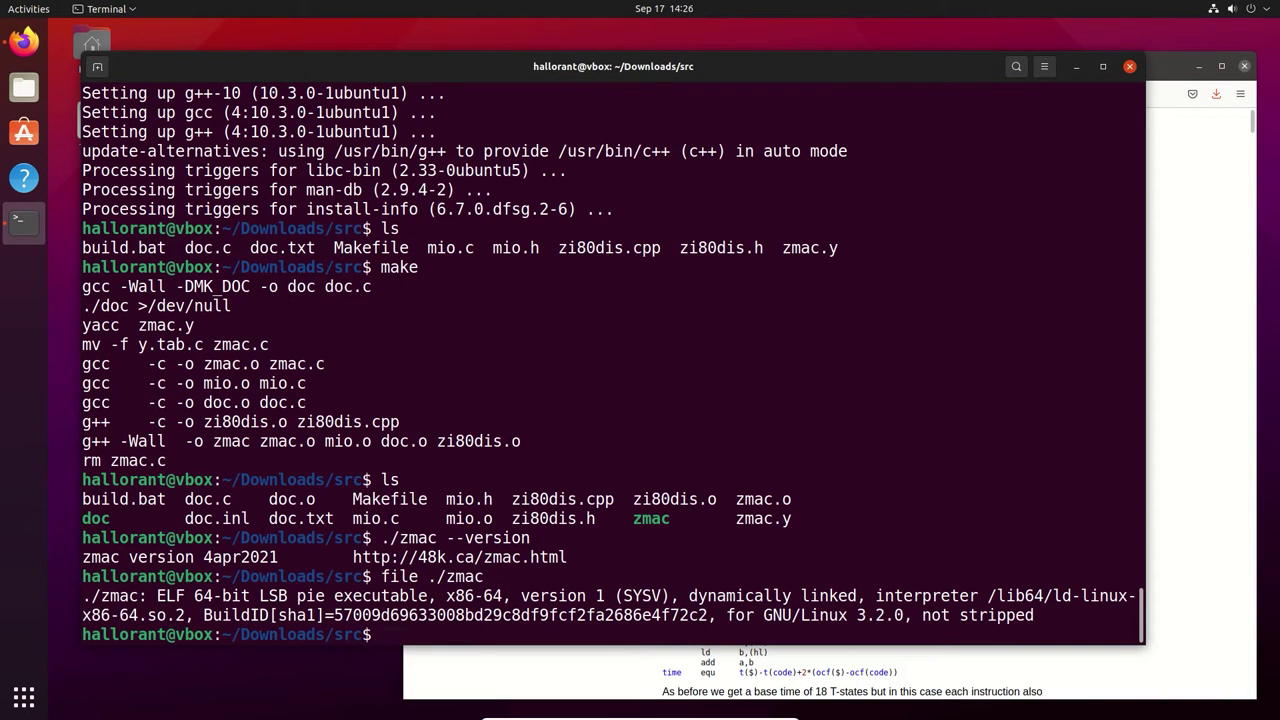
pyautogui.write('mv ./zmac ~/bin')
pyautogui.press('Return')
pyautogui.write('exit')
pyautogui.press('Return')
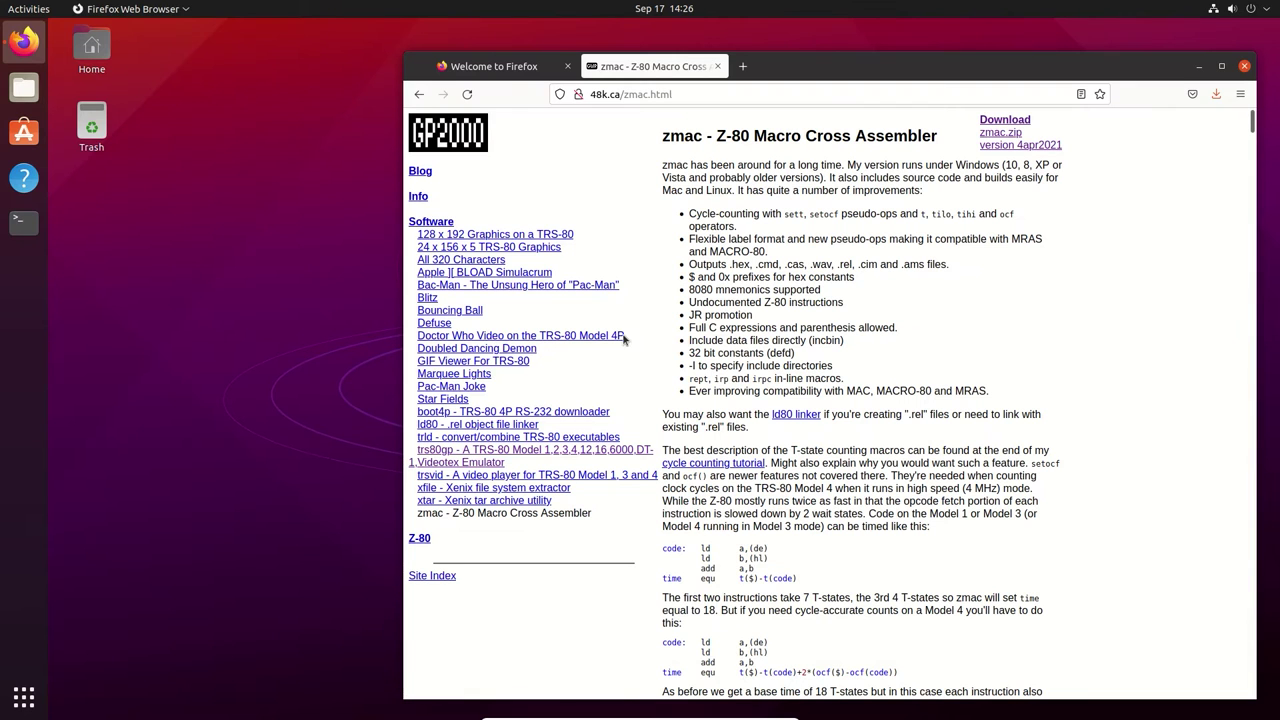
# In a new home-folder terminal, confirm zmac --version reports 4apr2021, then launch trs80gp
pyautogui.click(24, 221)
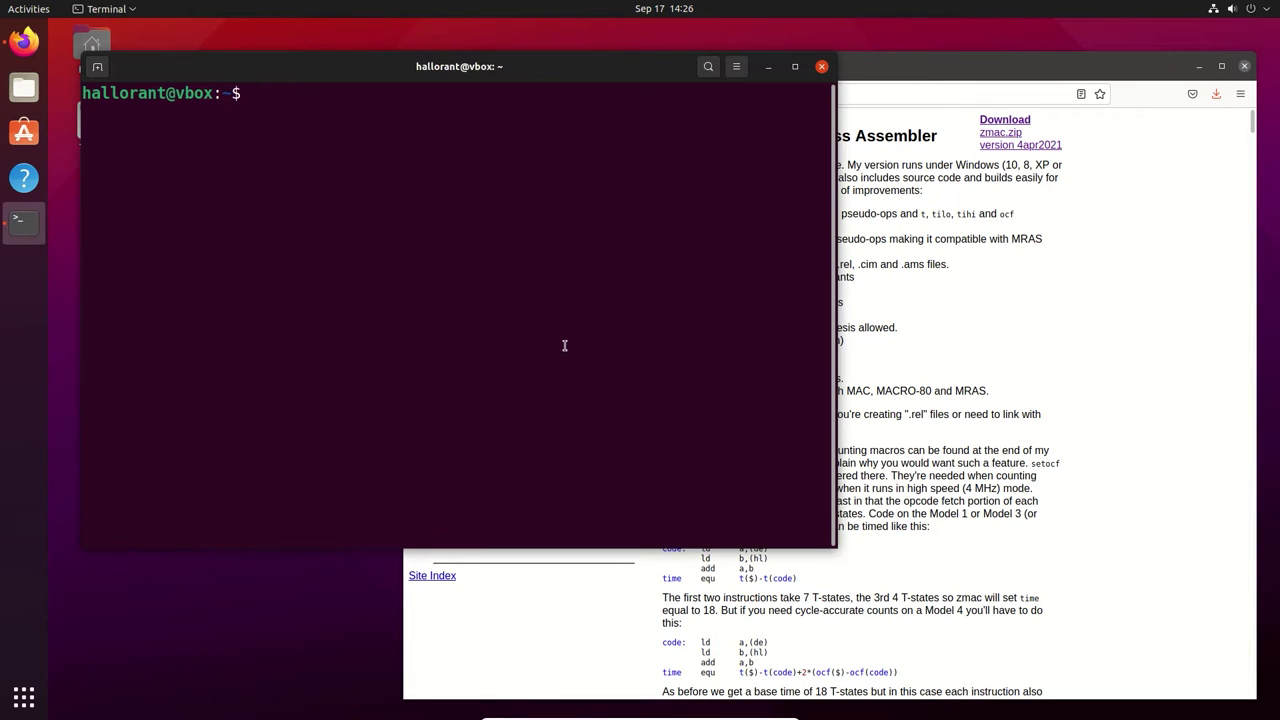
pyautogui.write('zmac --version')
pyautogui.press('Return')
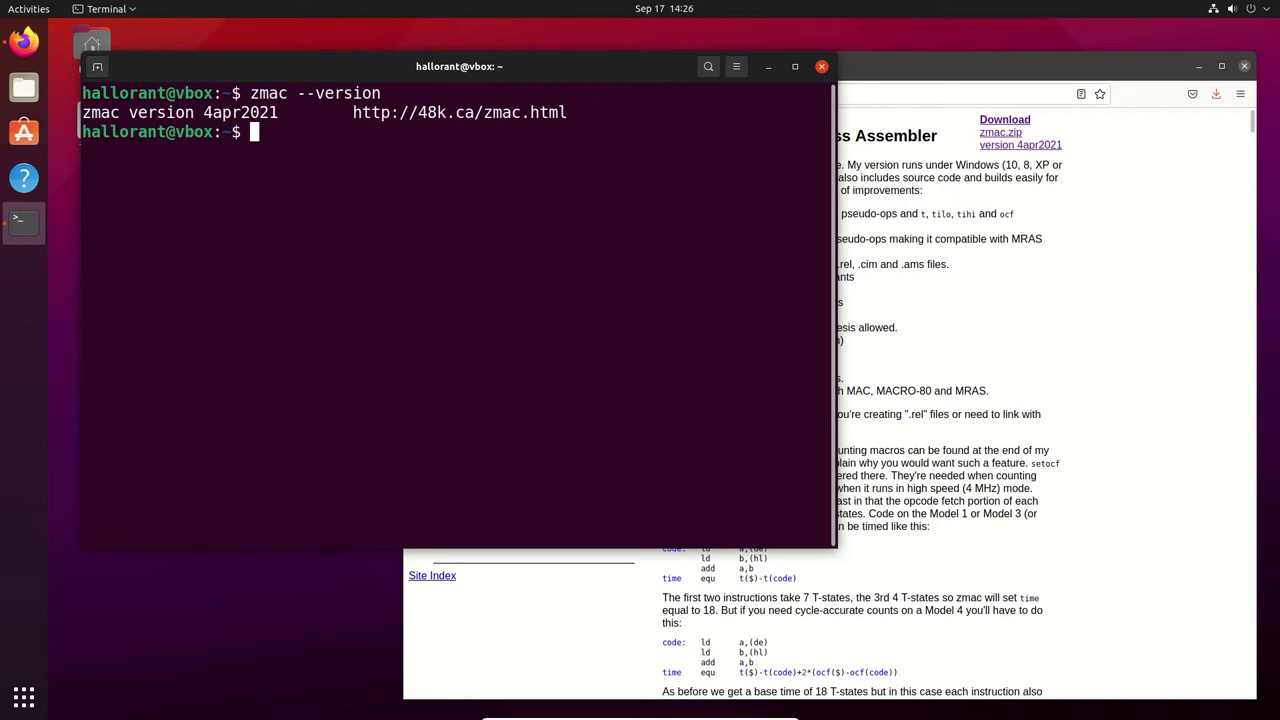
pyautogui.write('trs80gp')
pyautogui.press('Return')
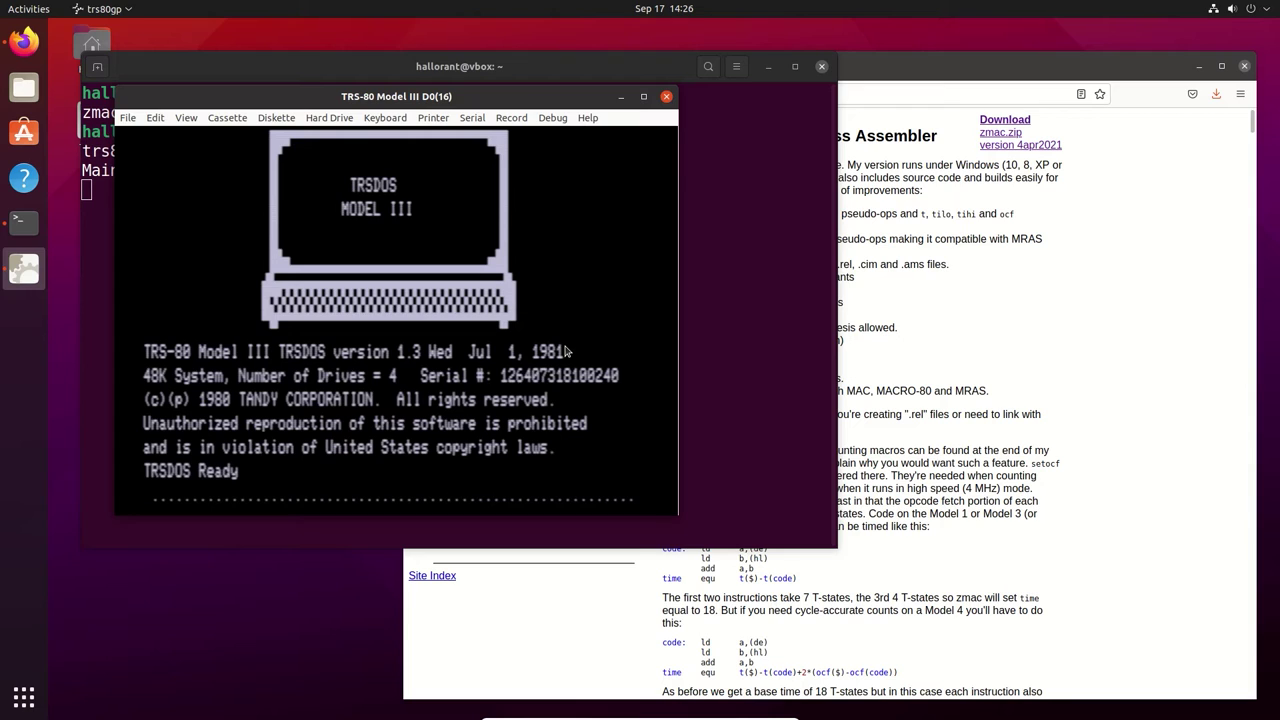
# Run DIR at the TRSDOS Ready prompt to list drive 0, then close the trs80gp emulator
pyautogui.press('Return')
pyautogui.write('DIR')
pyautogui.press('Return')
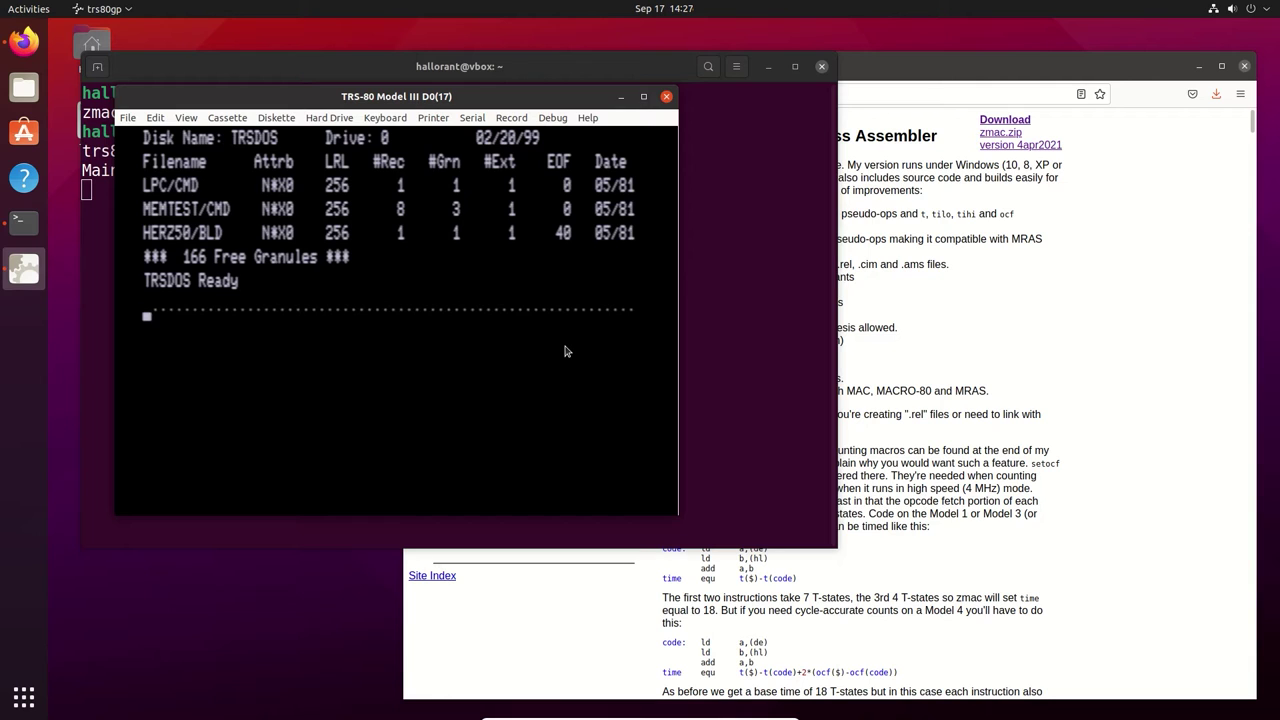
pyautogui.click(667, 97)
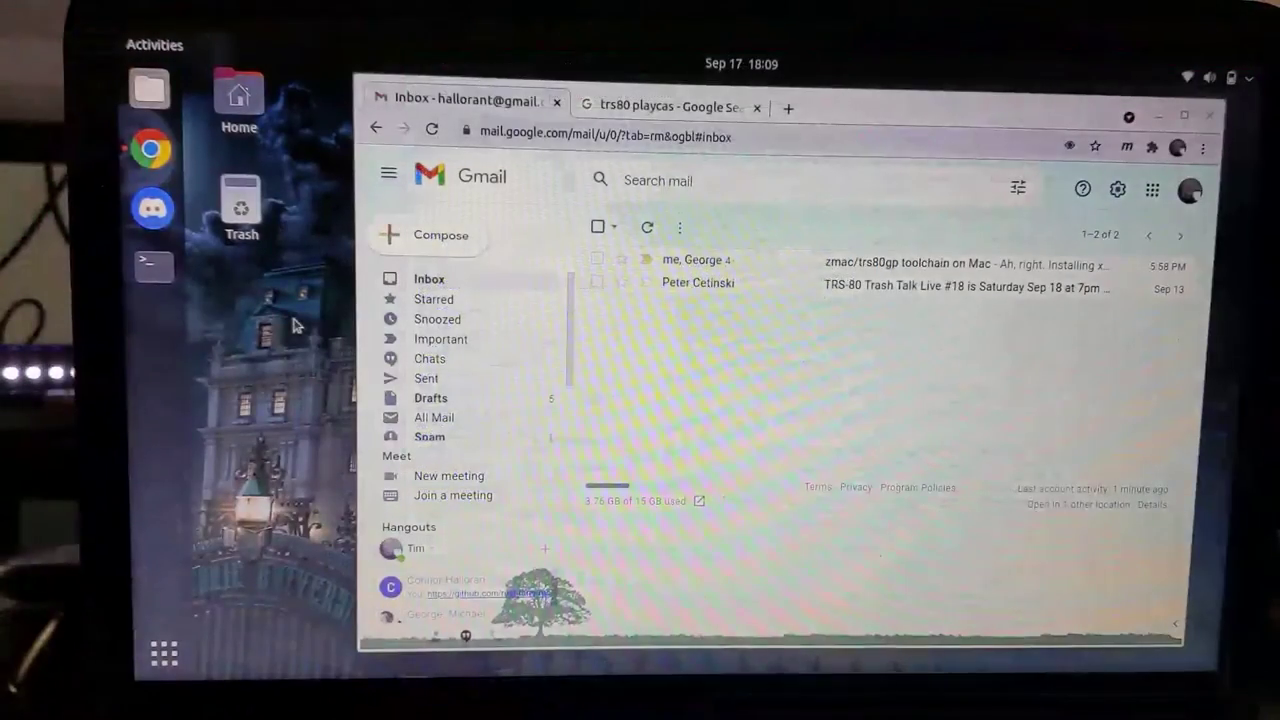
# Download PlayCASv2.0.zip from knut.one's Play CAS page, then start a new terminal
pyautogui.click(645, 108)
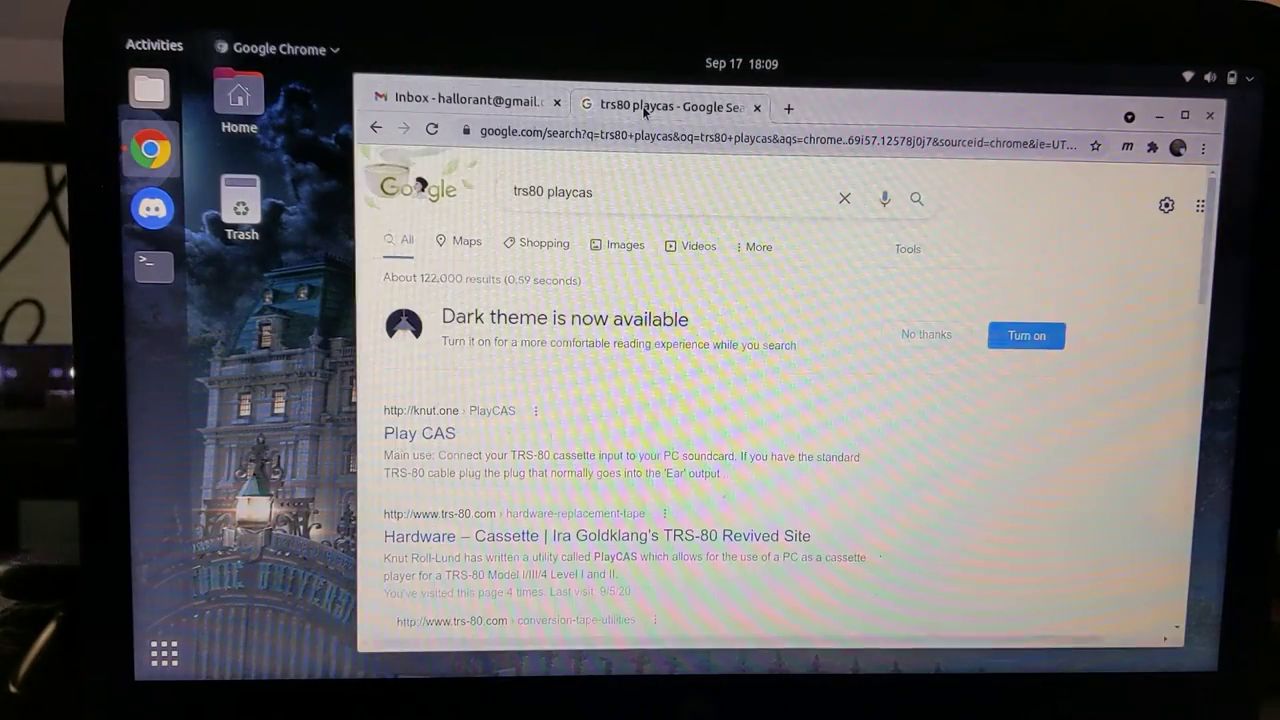
pyautogui.click(436, 436)
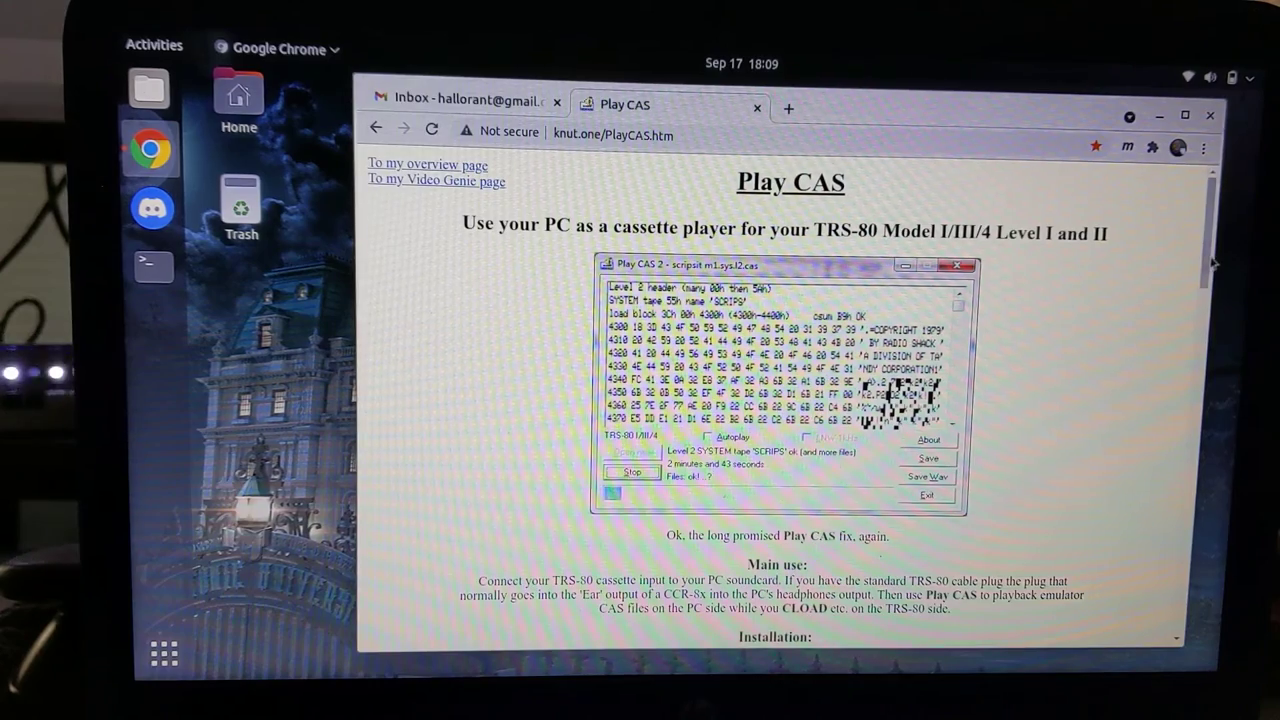
pyautogui.moveTo(1216, 262); pyautogui.dragTo(1183, 655)
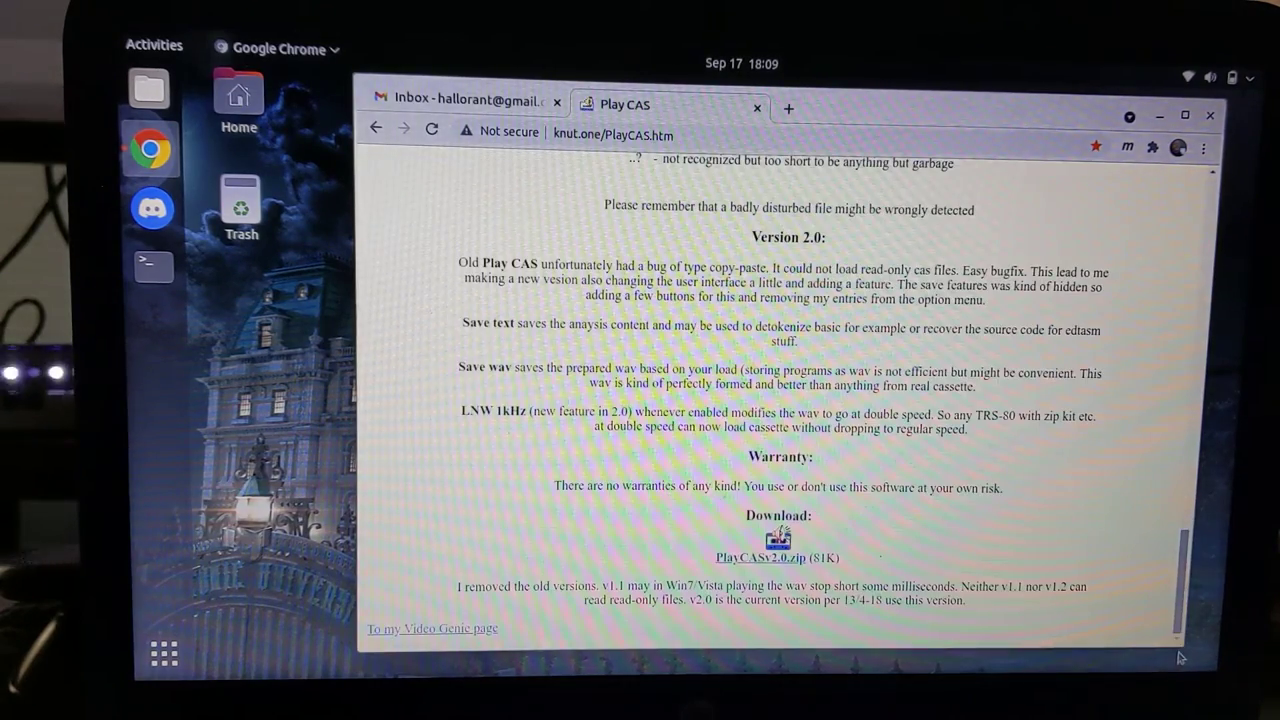
pyautogui.click(757, 562)
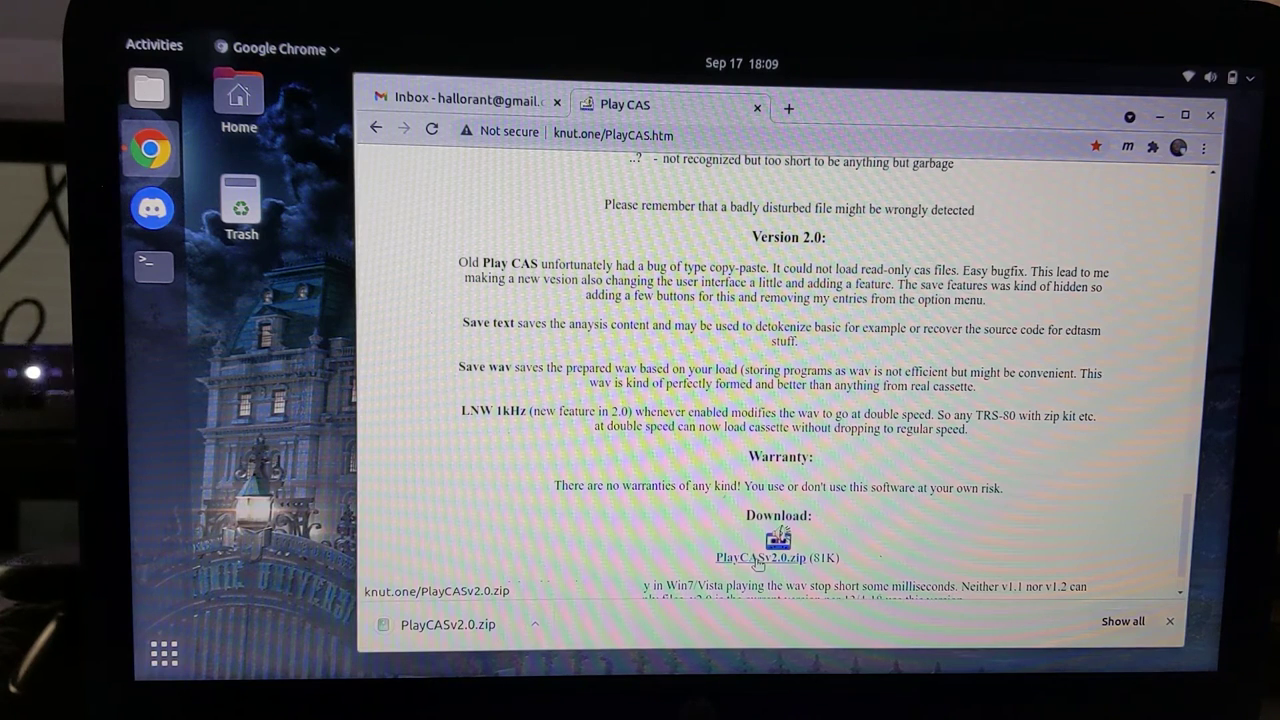
pyautogui.click(152, 270)
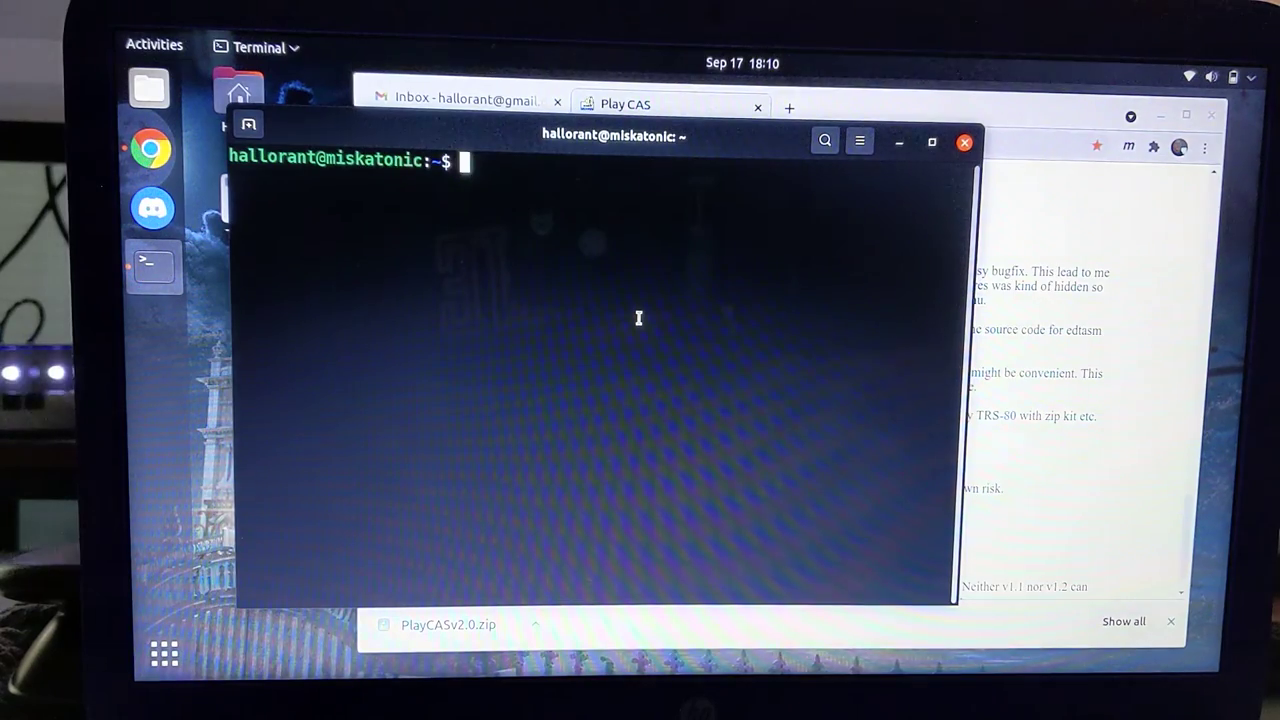
# List the home folder and the ~/wine folder contents, then return home
pyautogui.write('ls')
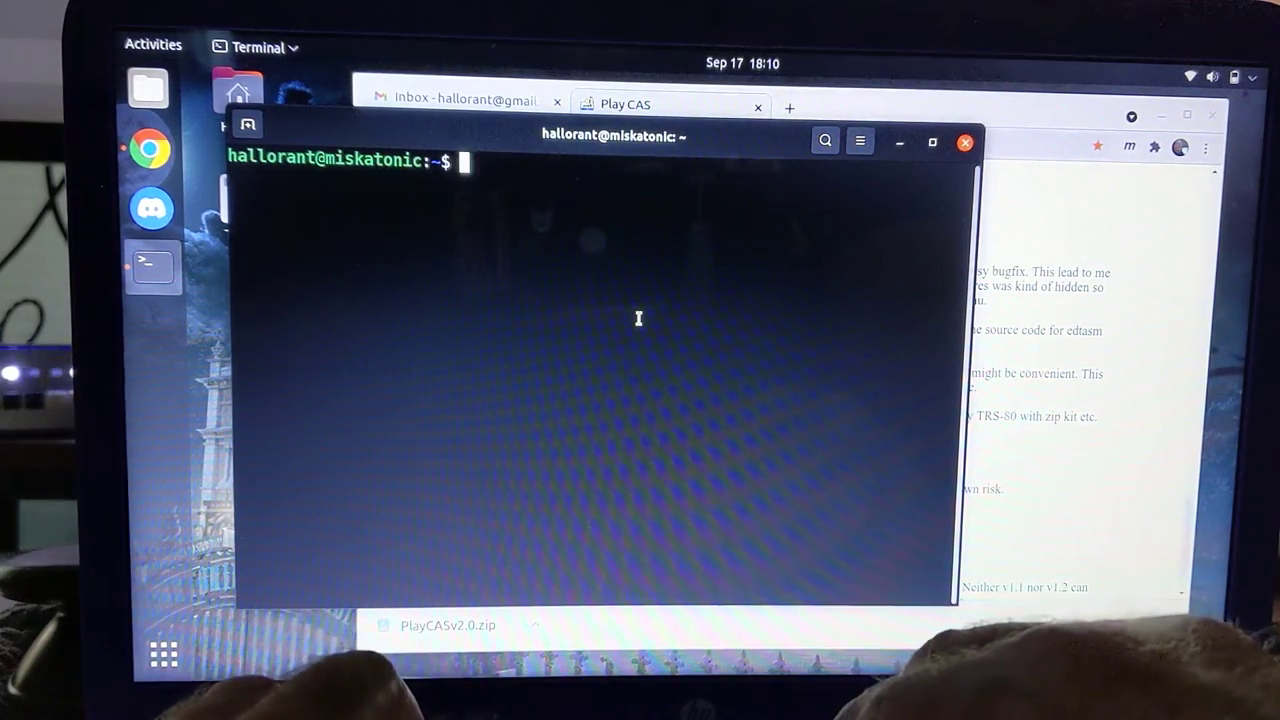
pyautogui.press('Return')
pyautogui.write('cd wine')
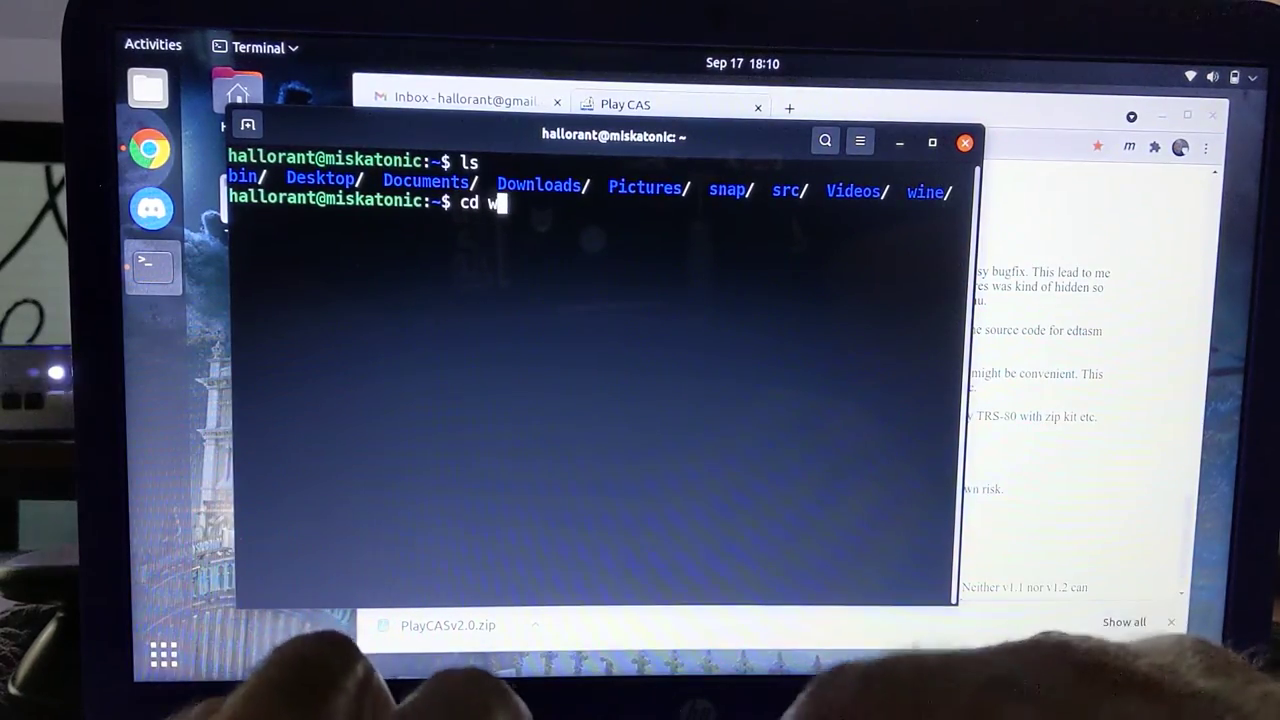
pyautogui.press('Return')
pyautogui.write('ls')
pyautogui.press('Return')
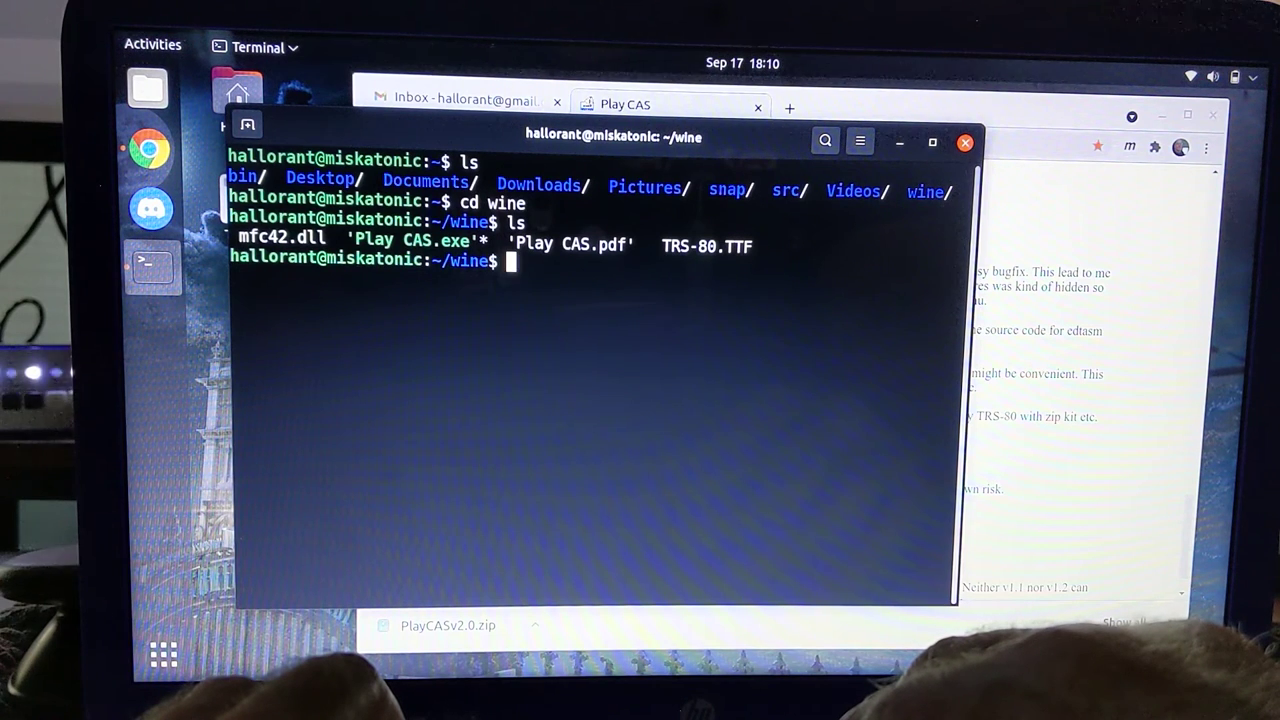
pyautogui.write('cd')
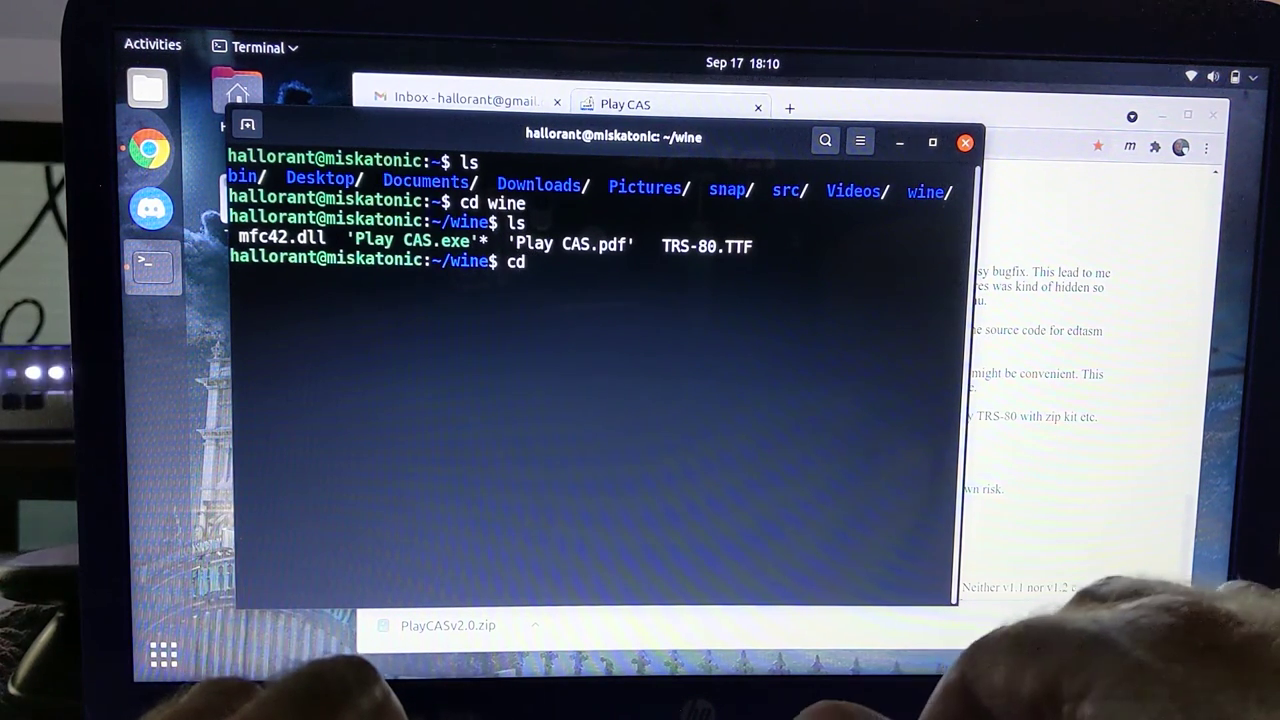
pyautogui.press('Return')
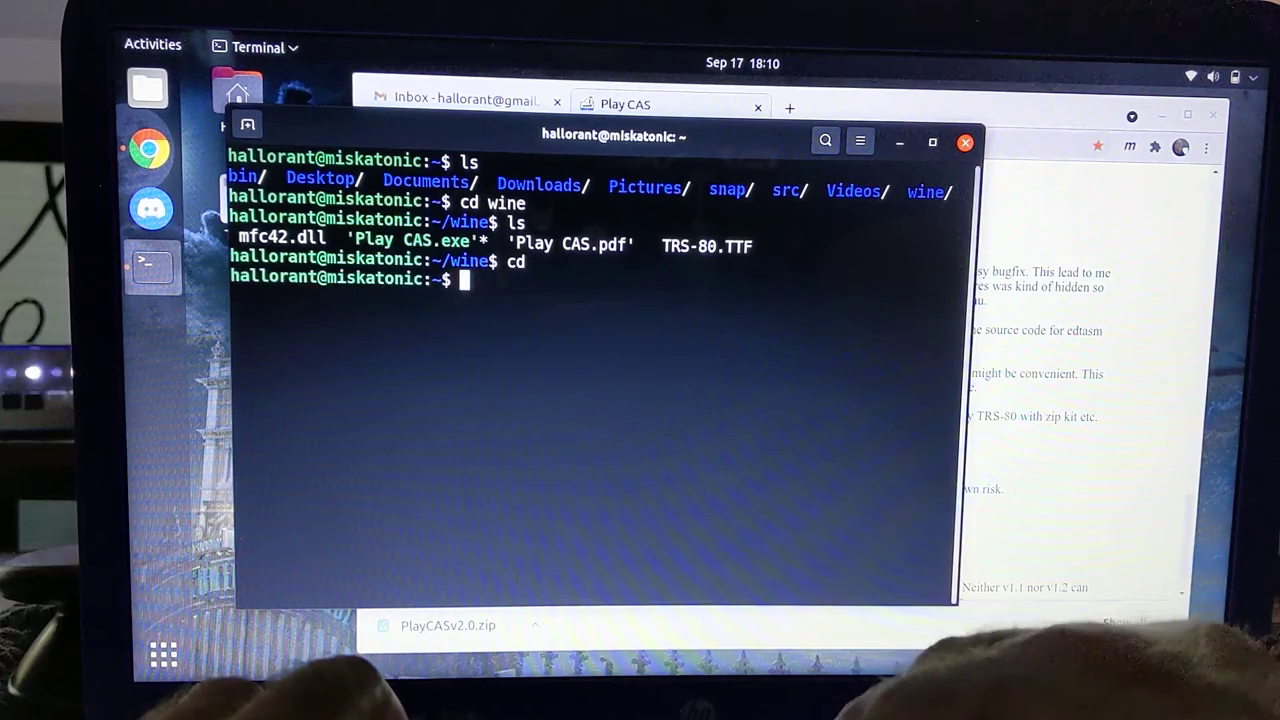
# Run Play CAS.exe from ~/wine under wine, then close it
pyautogui.write('wine ./wine/P')
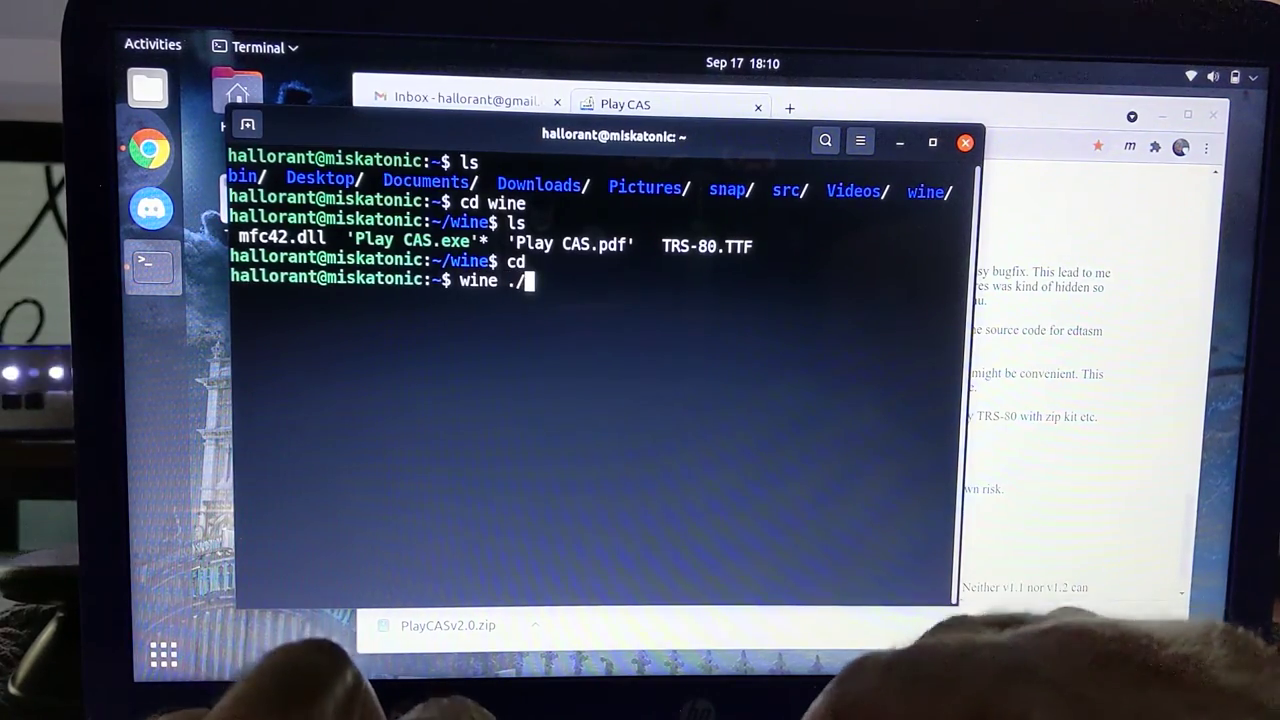
pyautogui.press('Tab')
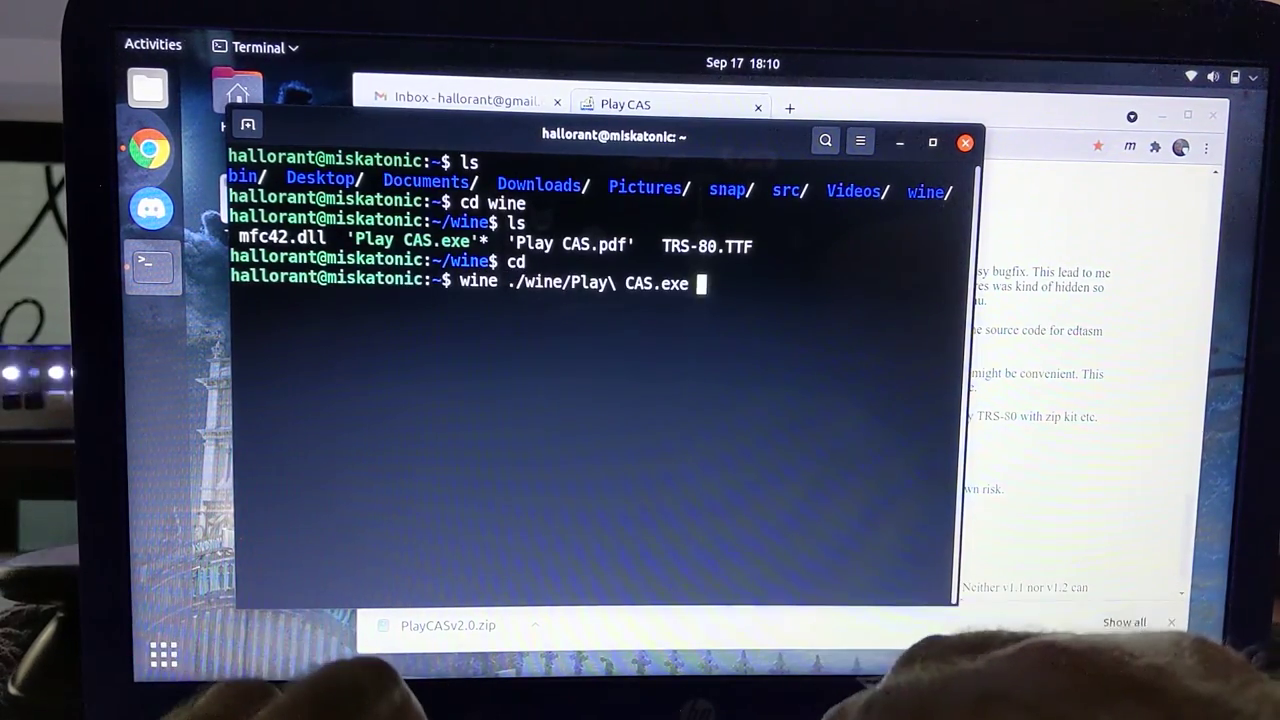
pyautogui.press('Return')
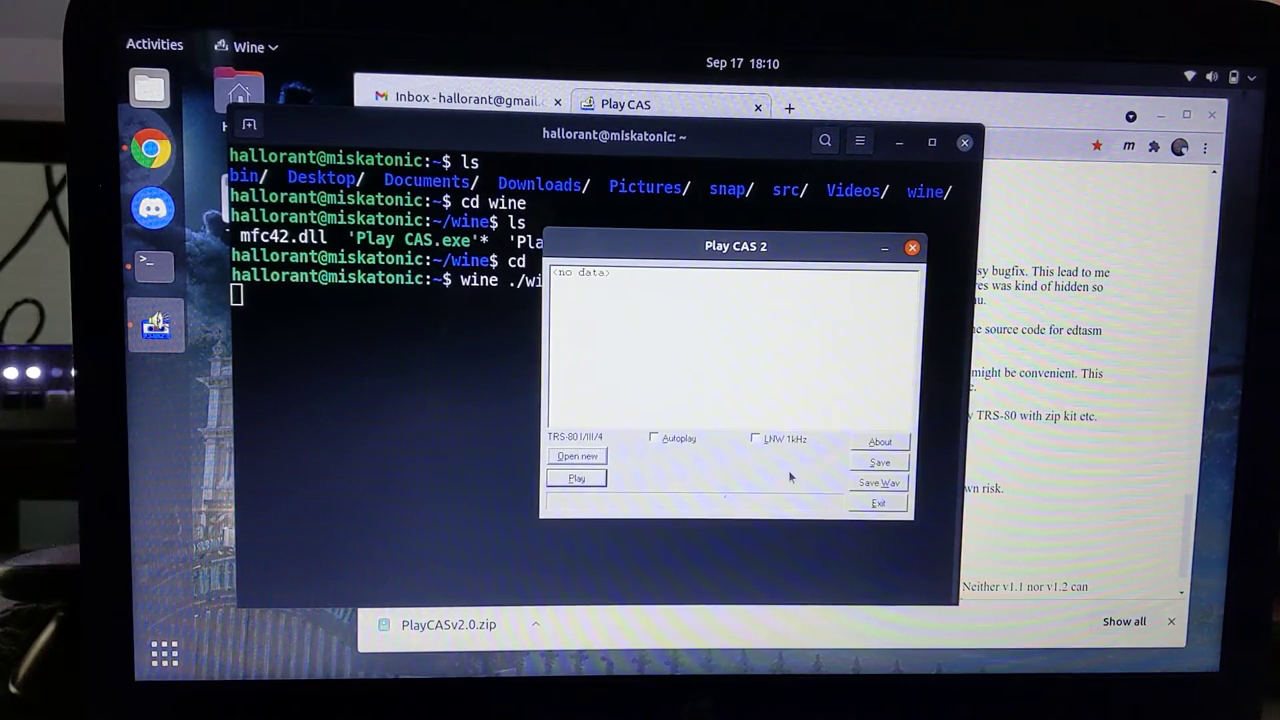
pyautogui.click(874, 505)
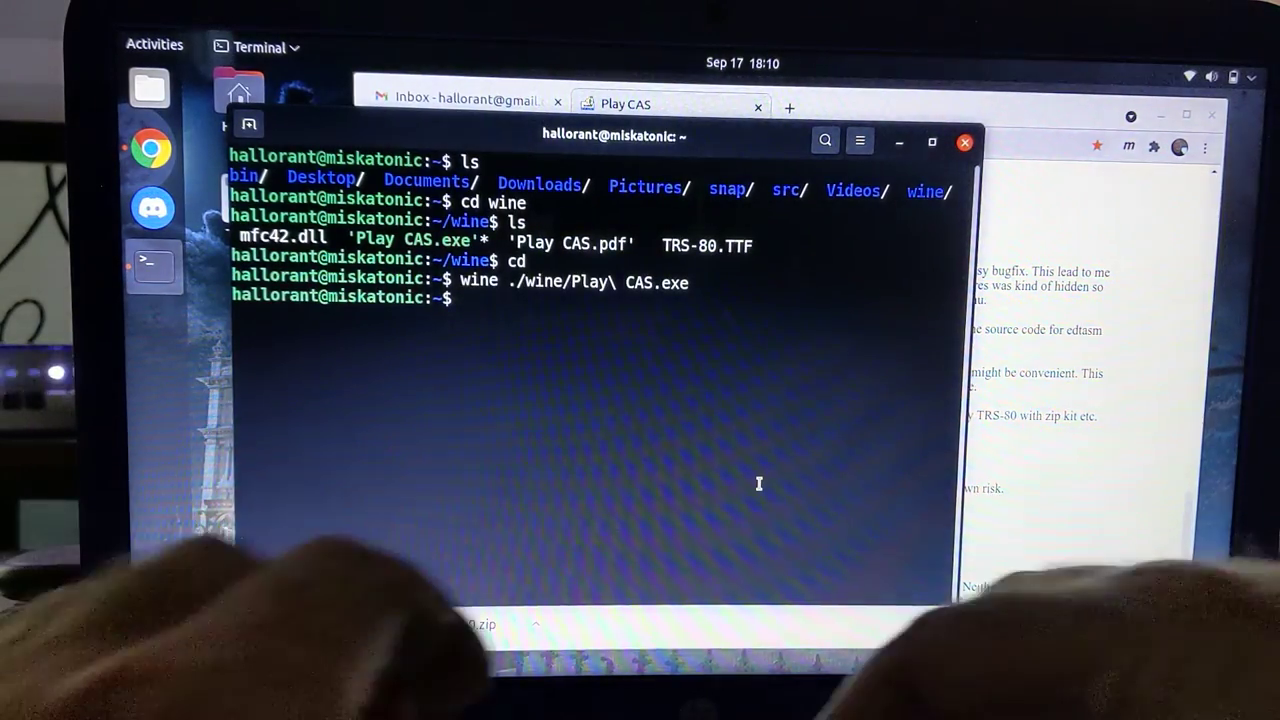
# Open .bash_aliases in vi to view the playcas alias
pyautogui.write('cd')
pyautogui.press('Return')
pyautogui.write('vi .')
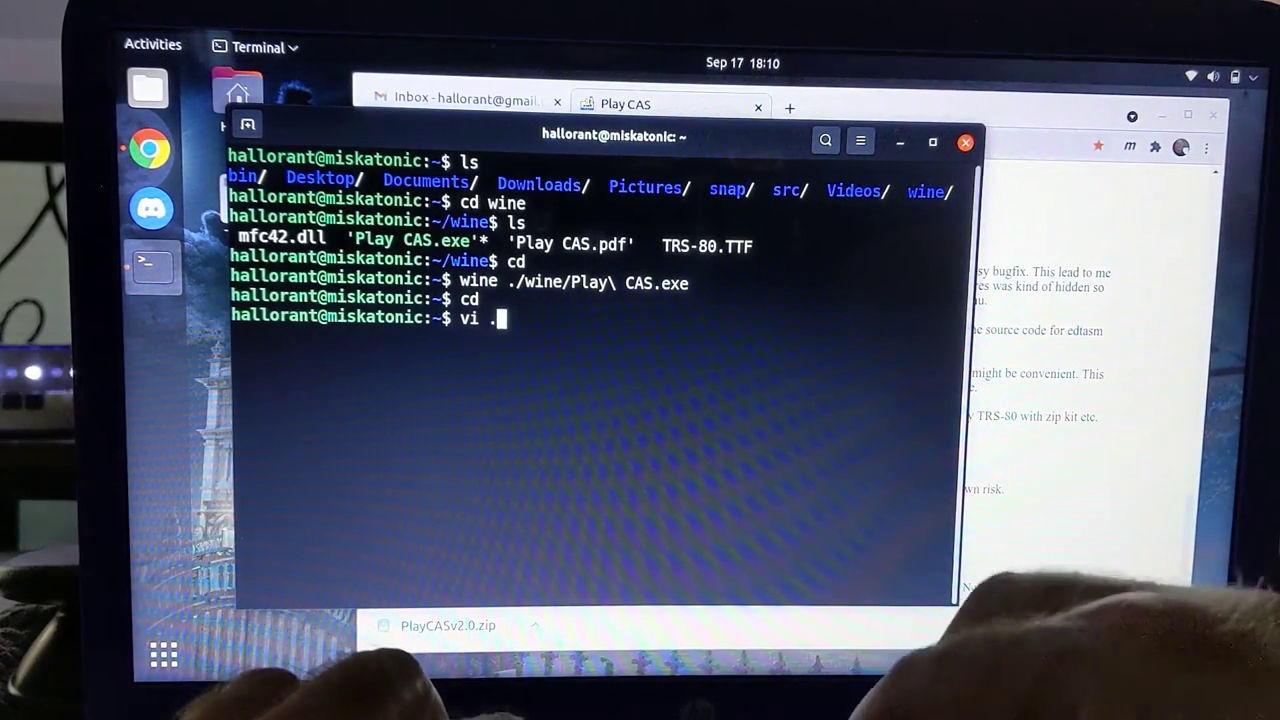
pyautogui.write('bash_a')
pyautogui.press('Tab')
pyautogui.press('Return')
pyautogui.press('j')
pyautogui.press('j')
pyautogui.press('j')
pyautogui.press('j')
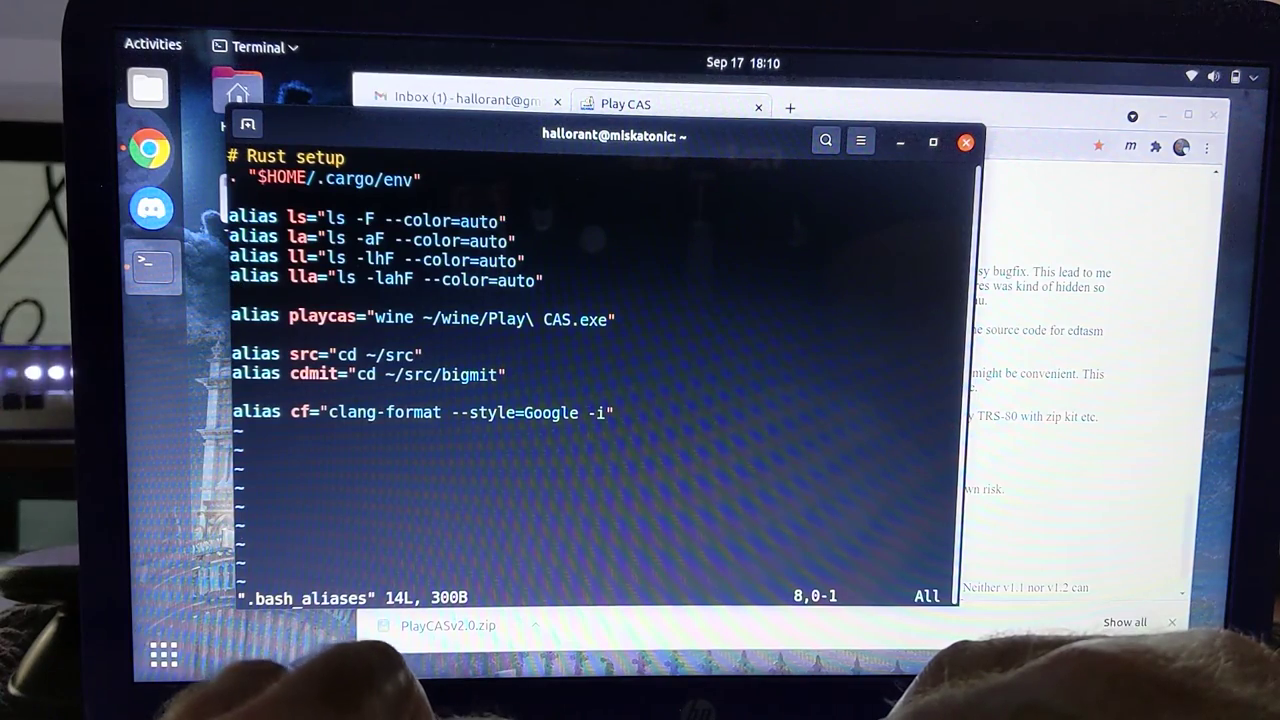
# Quit vi with :q and launch Play CAS using the playcas alias
pyautogui.write(':q')
pyautogui.press('Return')
pyautogui.write('playcas')
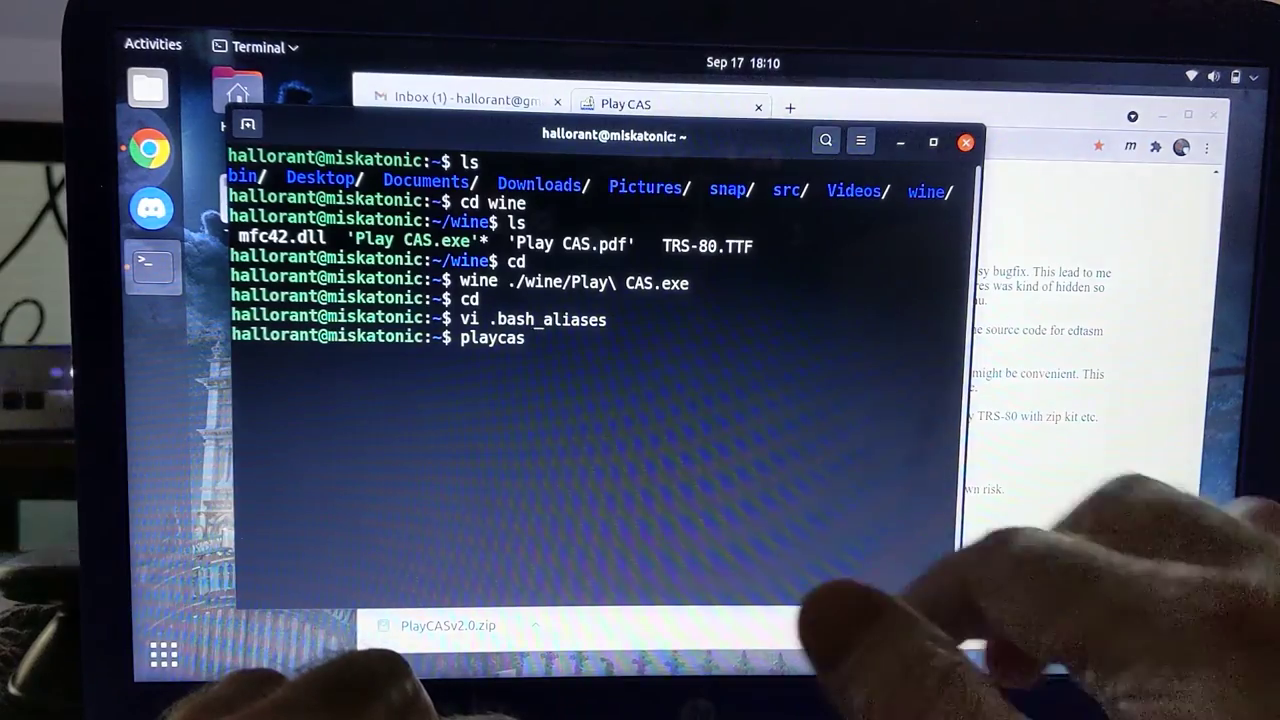
pyautogui.press('Return')
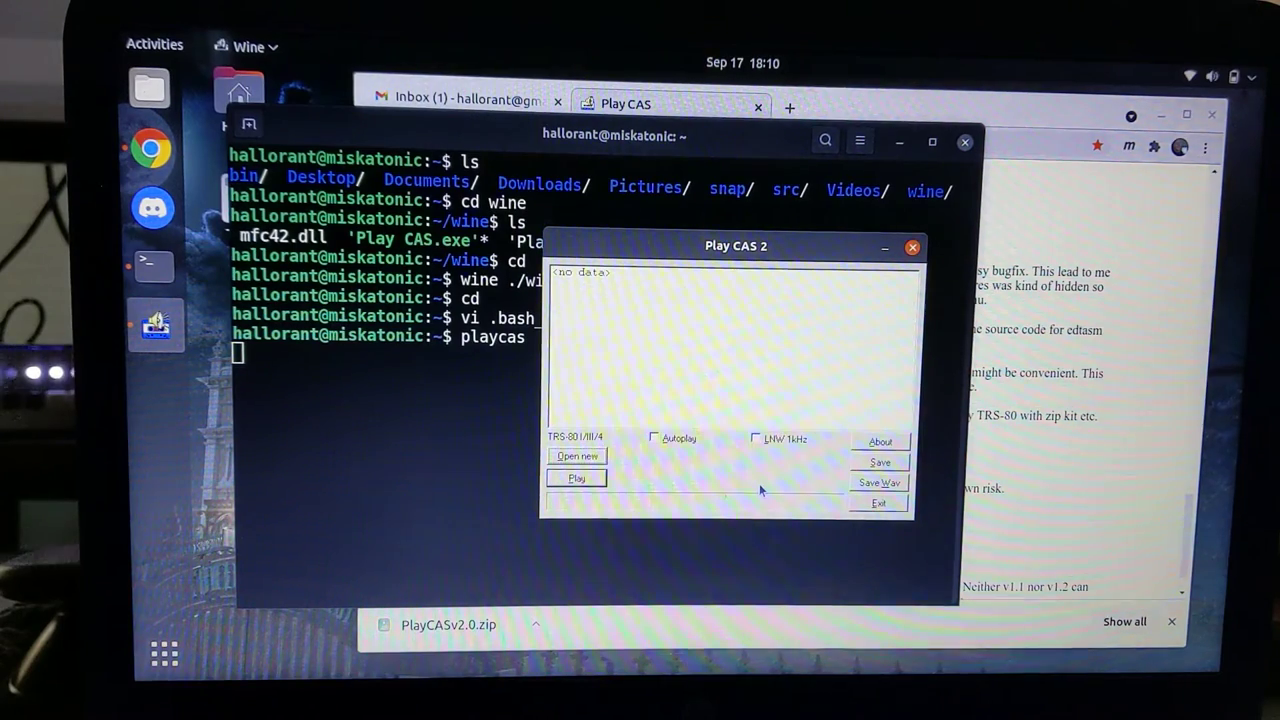
# Load blt.500.cas into Play CAS, briefly play and stop it, then exit
pyautogui.click(577, 456)
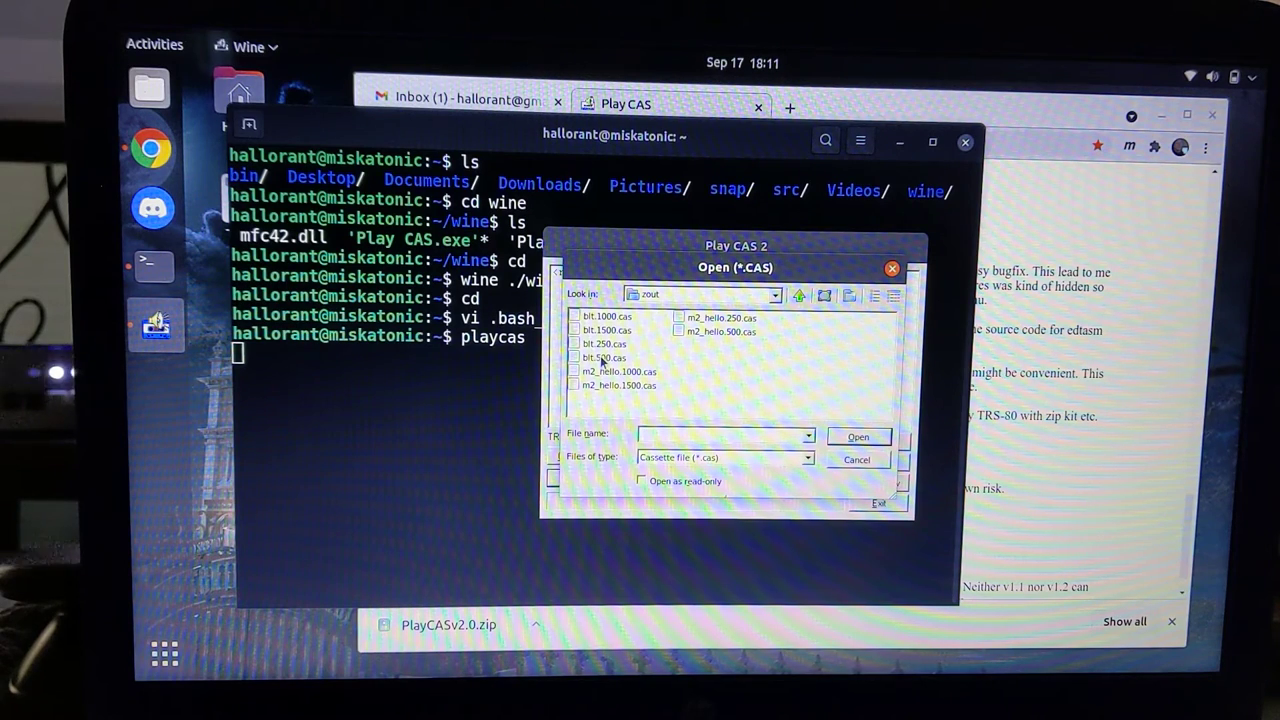
pyautogui.doubleClick(603, 358)
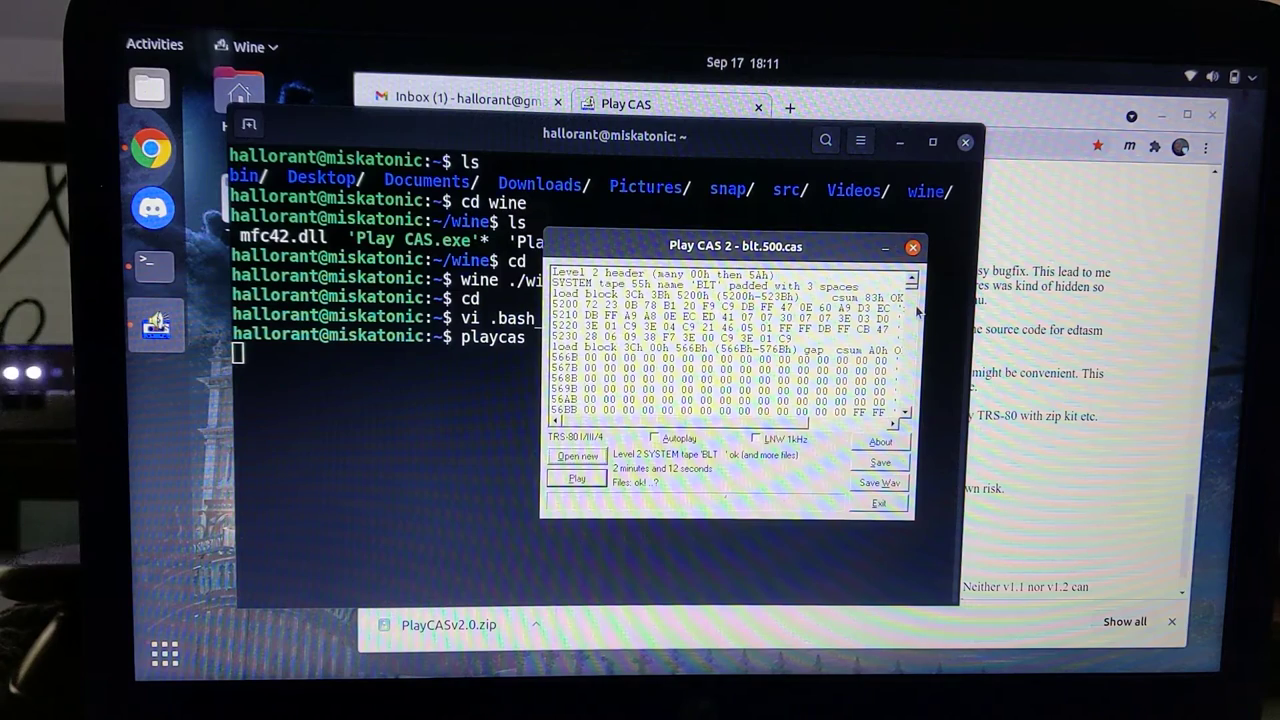
pyautogui.scroll(-12, 914, 322)
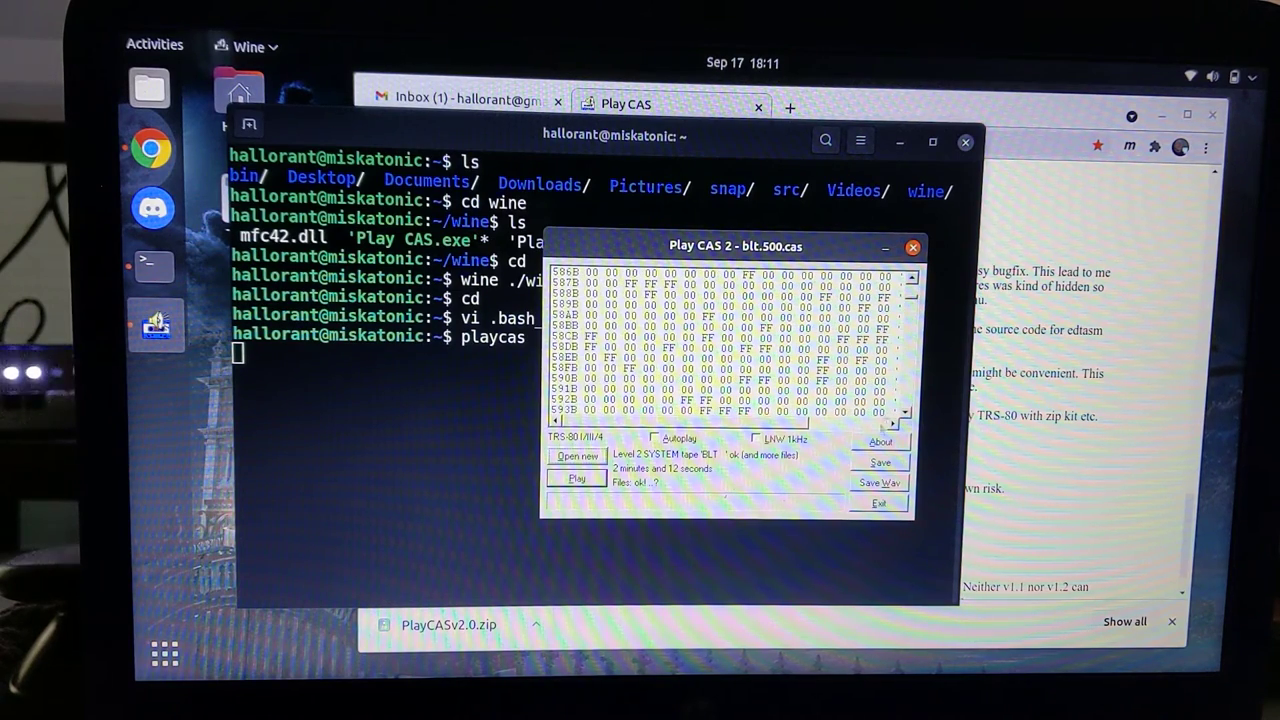
pyautogui.click(579, 479)
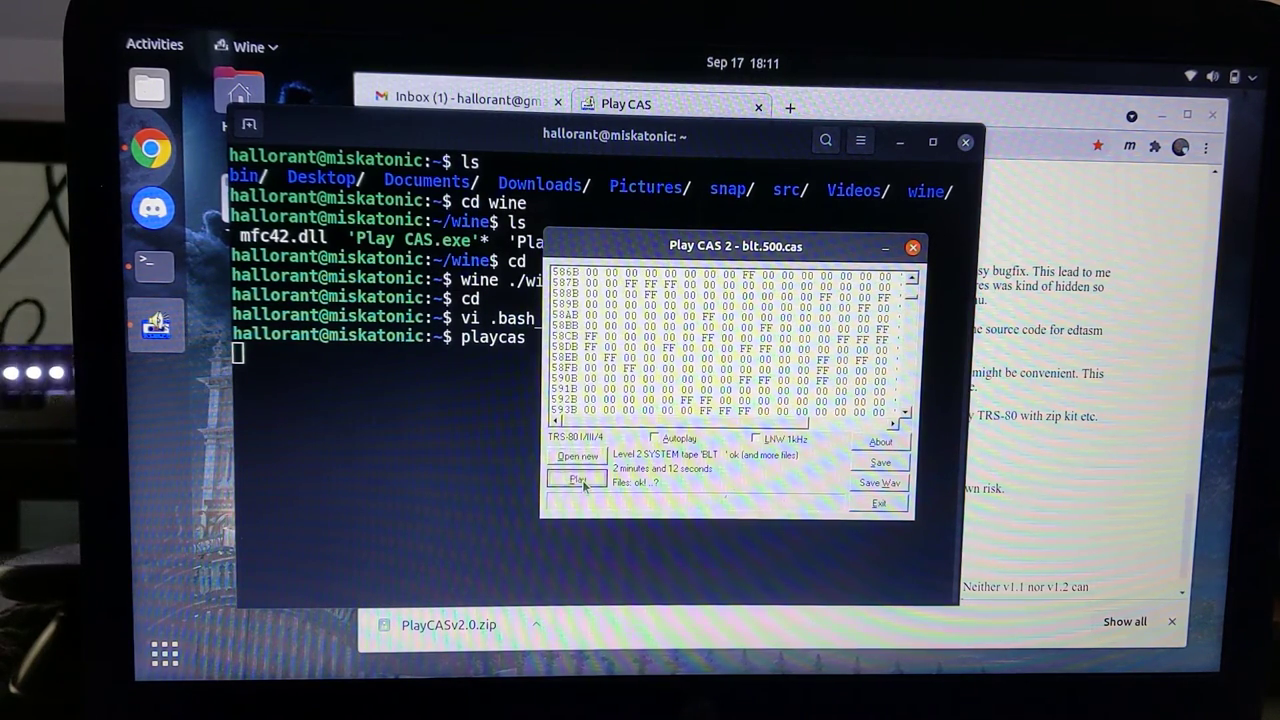
pyautogui.click(580, 480)
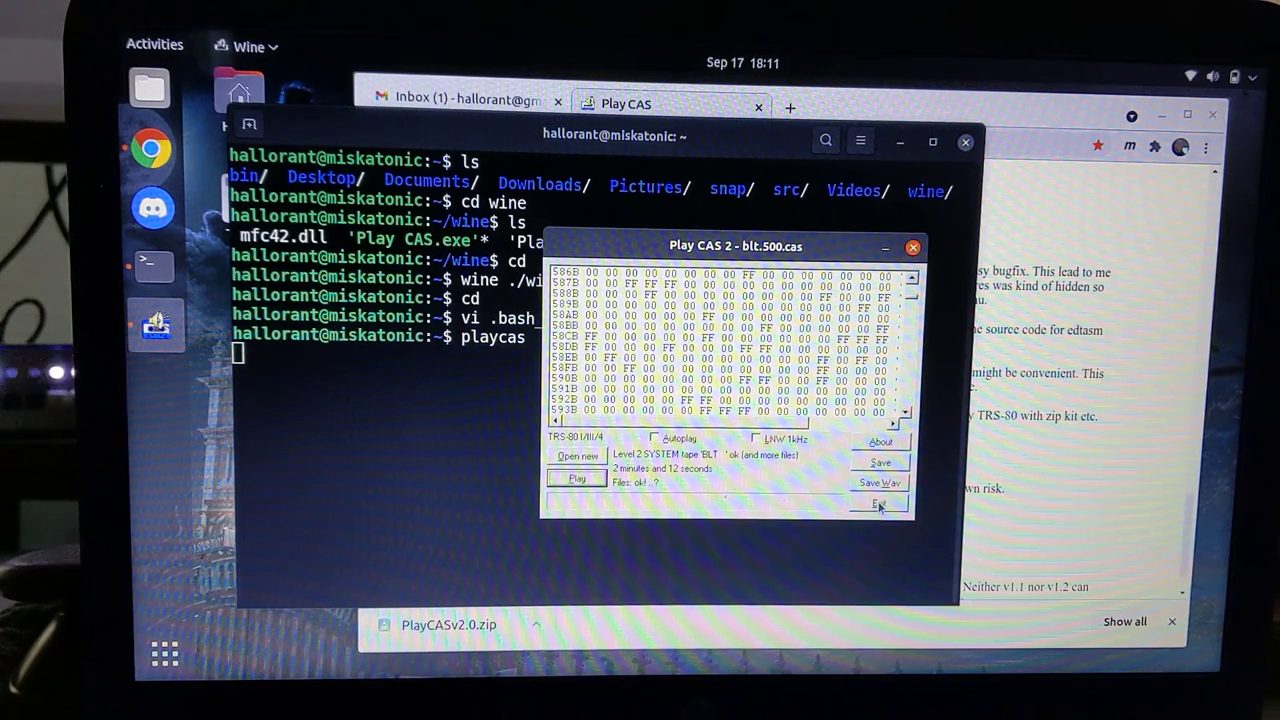
pyautogui.click(879, 505)
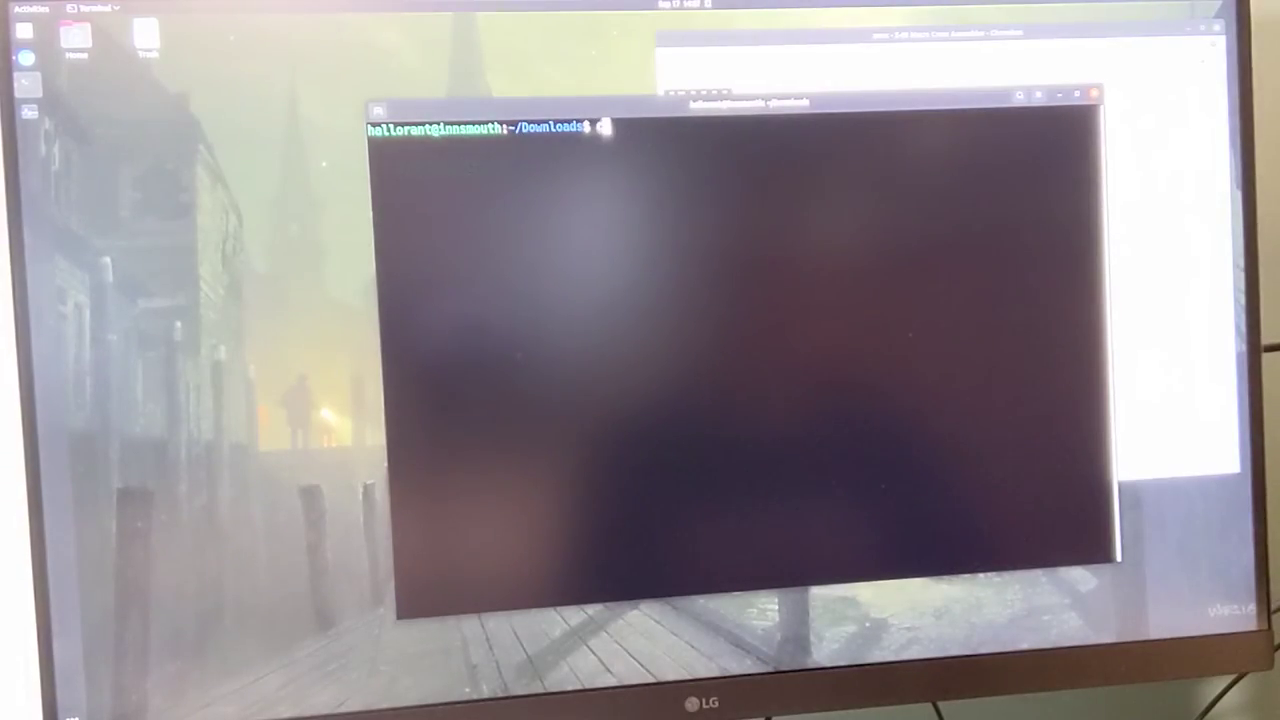
# Clear the screen and move from the home folder into ~/Downloads, listing its files
pyautogui.write('d')
pyautogui.press('Return')
pyautogui.write('ls')
pyautogui.press('Return')
pyautogui.write('cl')
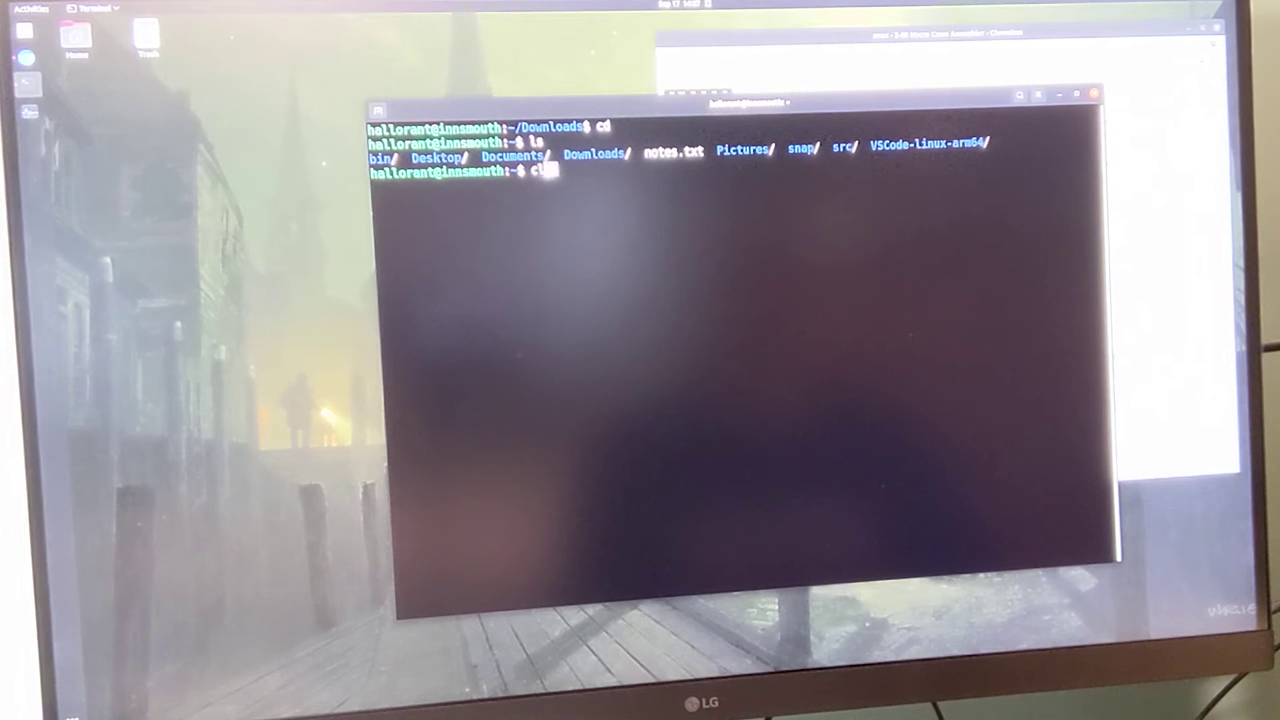
pyautogui.write('ear')
pyautogui.press('Return')
pyautogui.write('ls')
pyautogui.press('Return')
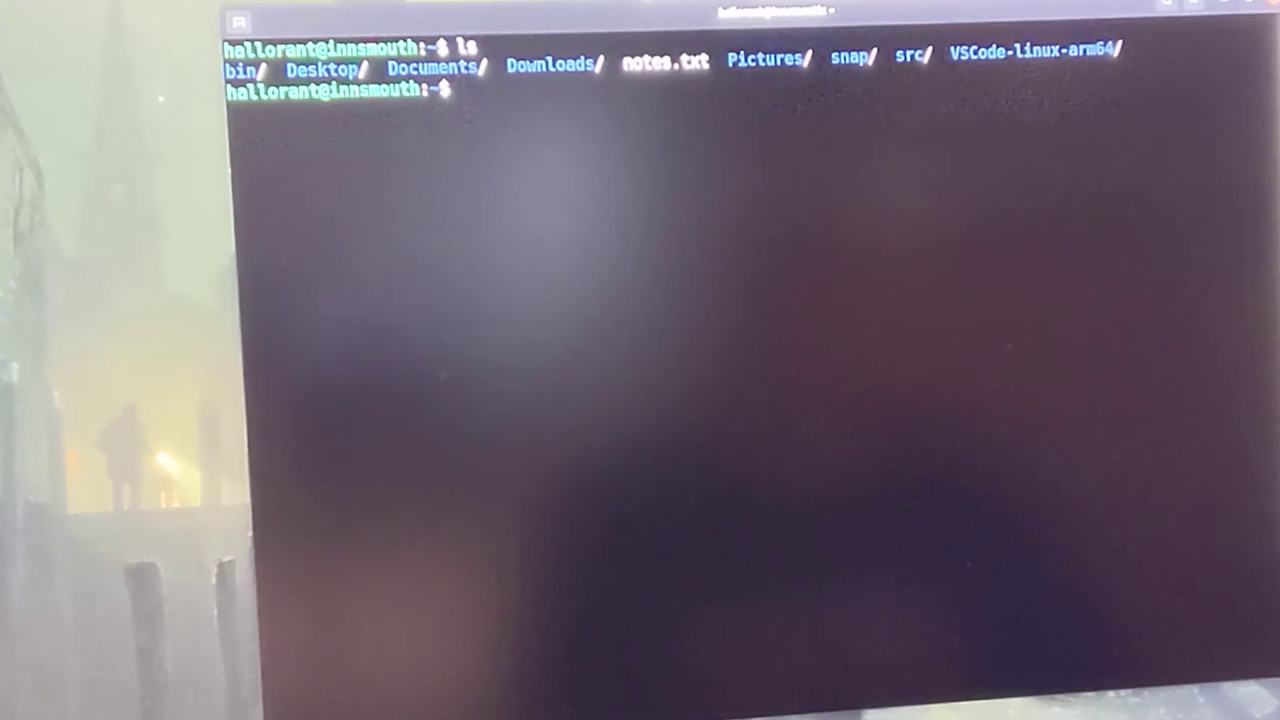
pyautogui.write('cd Dow')
pyautogui.press('Tab')
pyautogui.press('Return')
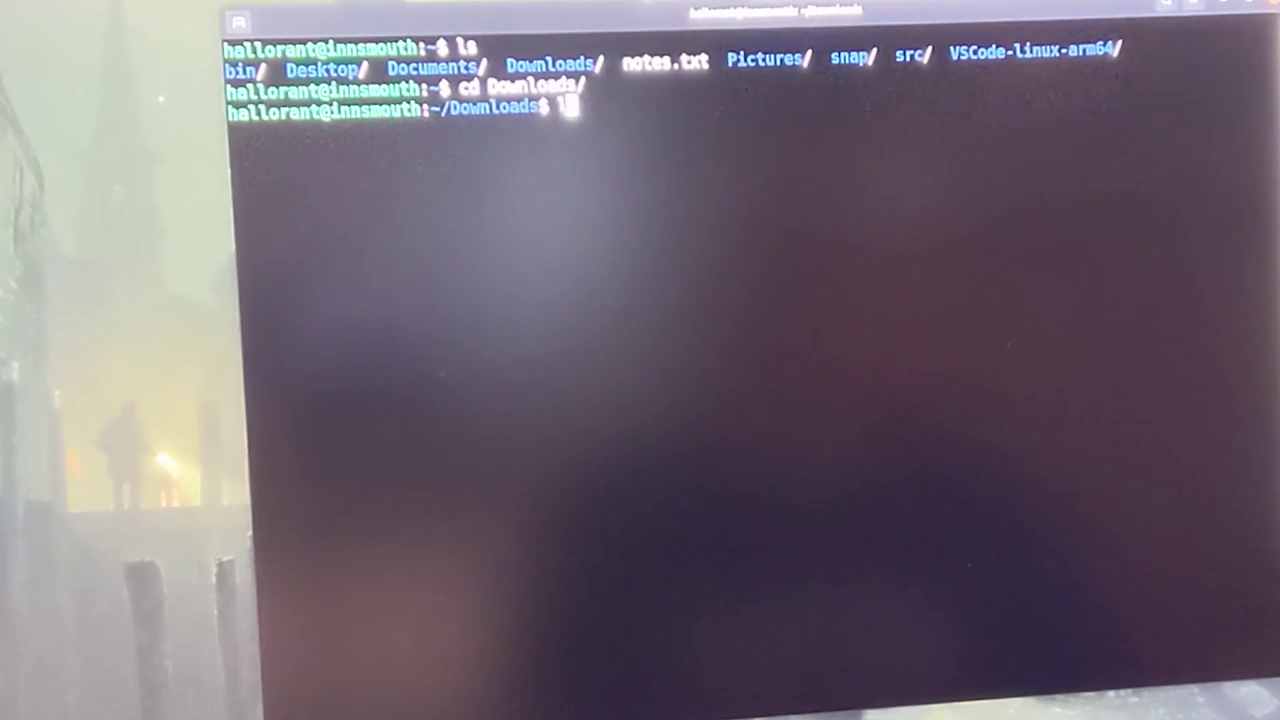
pyautogui.write('ls')
pyautogui.press('Return')
# Extract zmac.zip quietly with unzip -q and list the src source files
pyautogui.write('unzip')
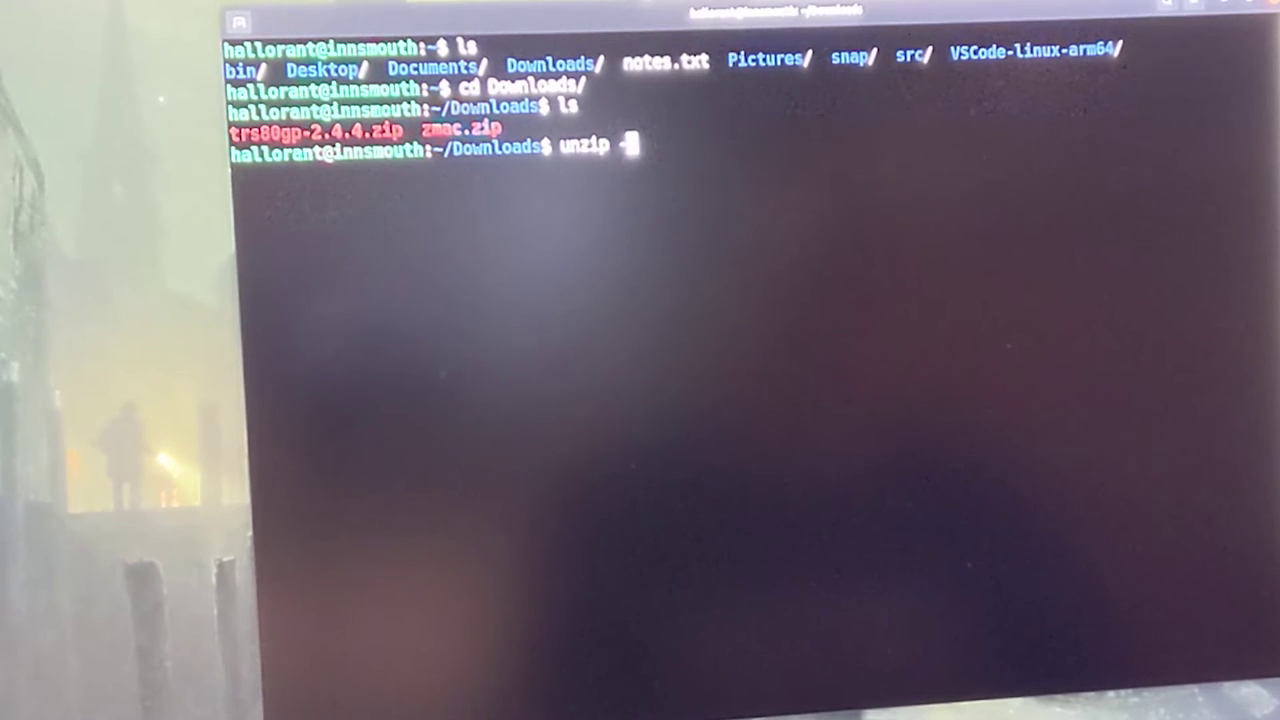
pyautogui.write(' -q')
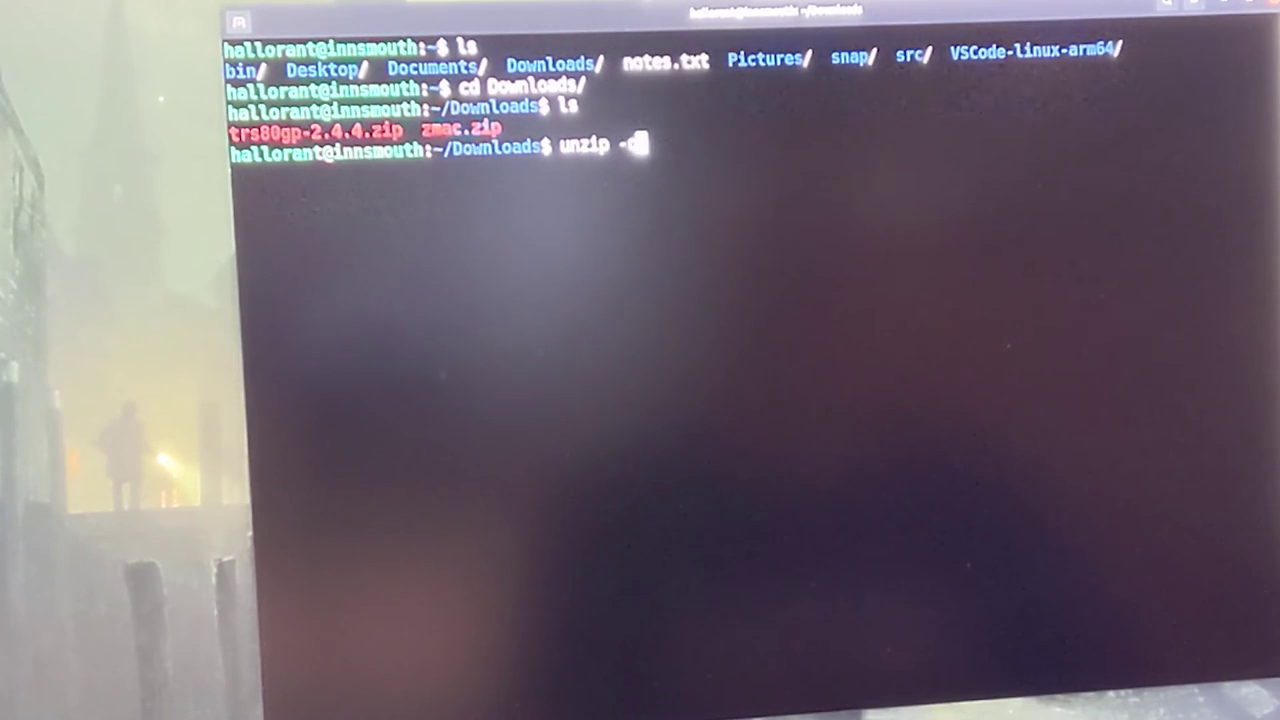
pyautogui.write(' zmac.zip')
pyautogui.press('Return')
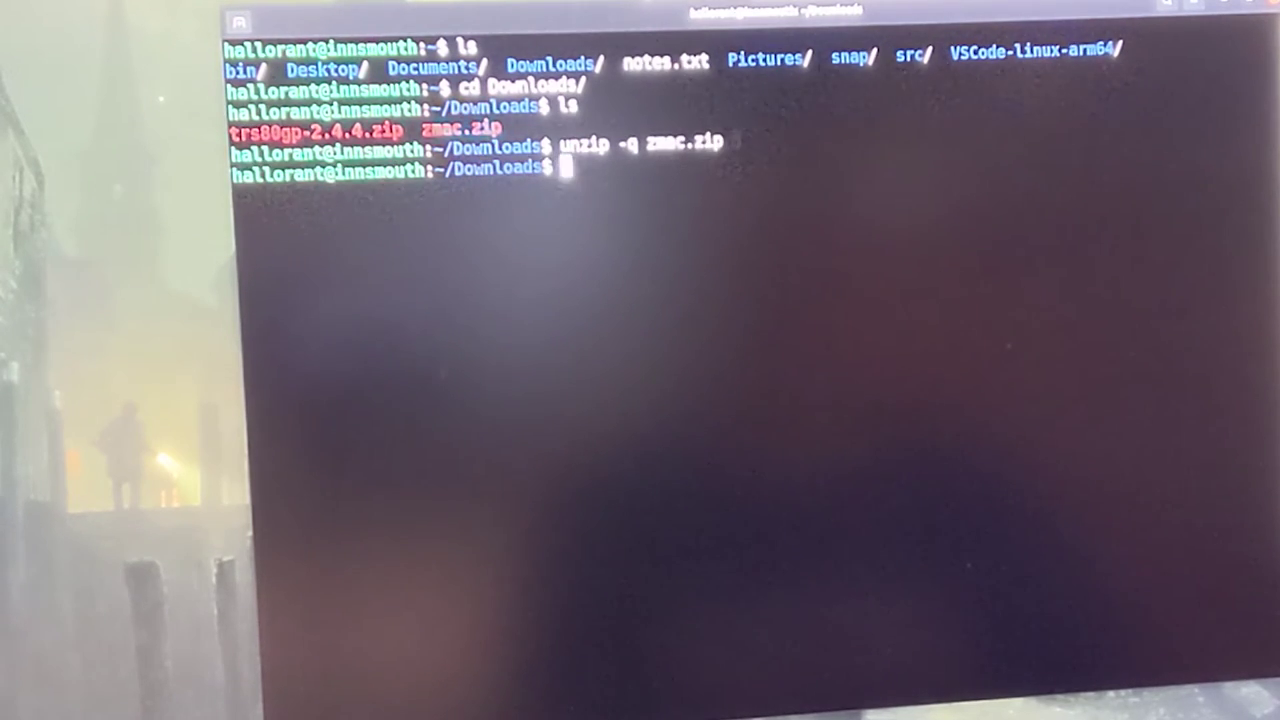
pyautogui.write('ls')
pyautogui.press('Return')
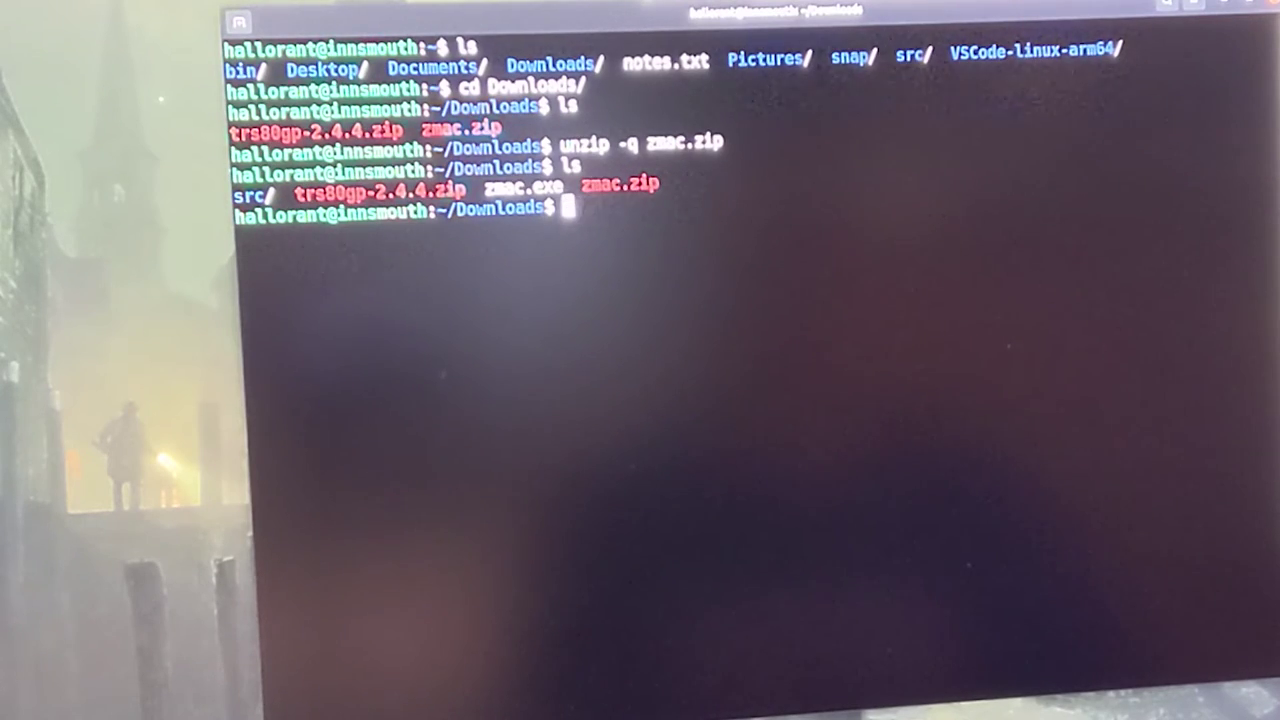
pyautogui.write('src')
pyautogui.press('Return')
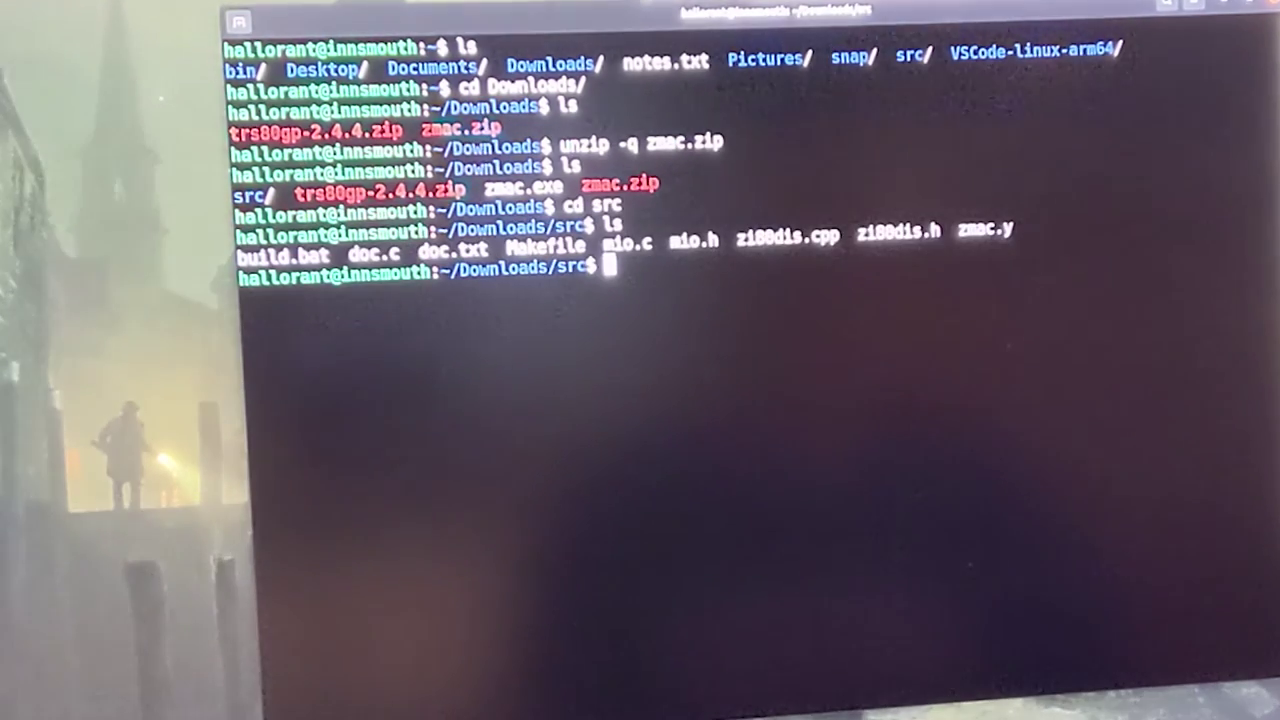
# Build zmac with make, confirm ./zmac reports 4apr2021, and enter mv ./zmac ~/bin
pyautogui.write('mak')
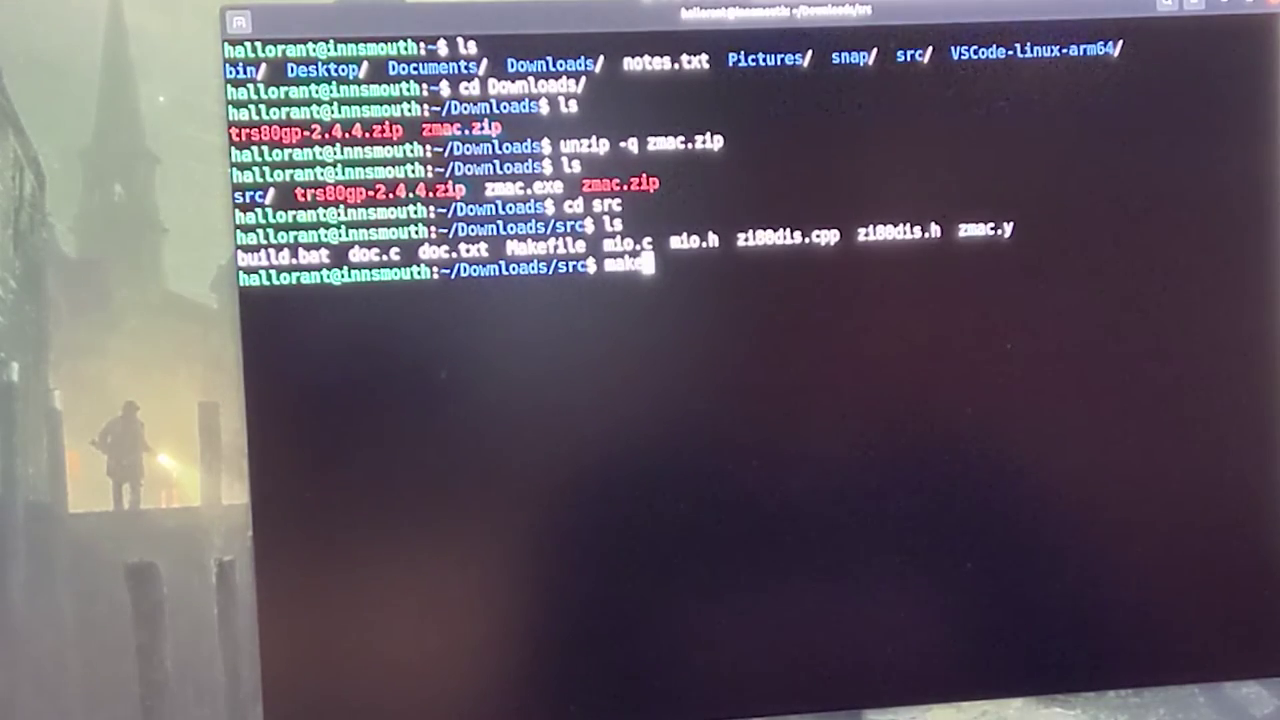
pyautogui.write('e')
pyautogui.press('Return')
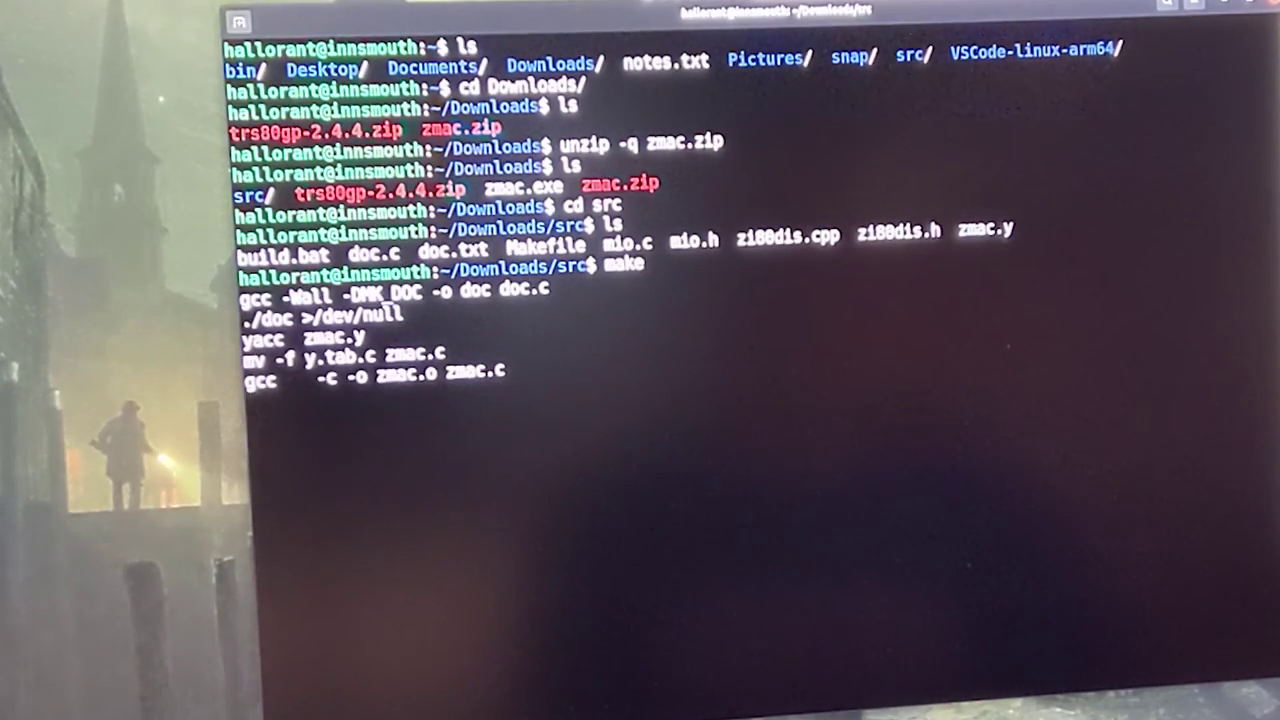
pyautogui.write('ls')
pyautogui.press('Return')
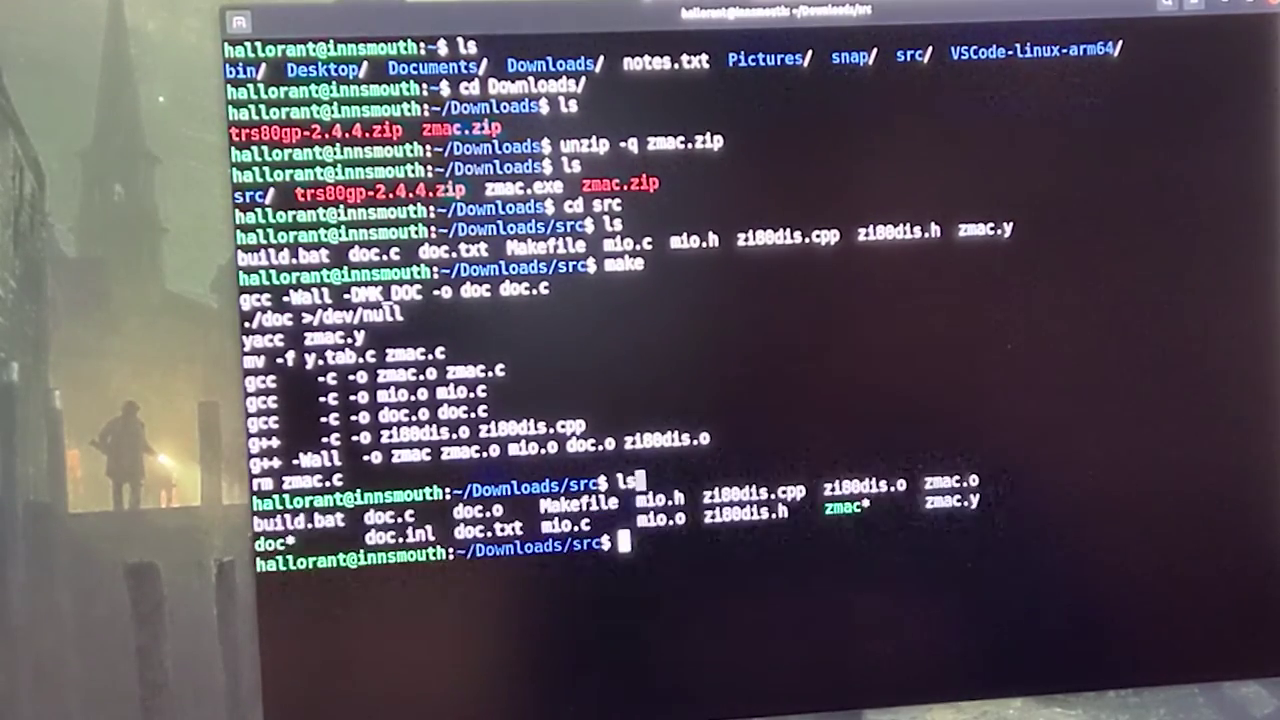
pyautogui.write('./zmac --version')
pyautogui.press('Return')
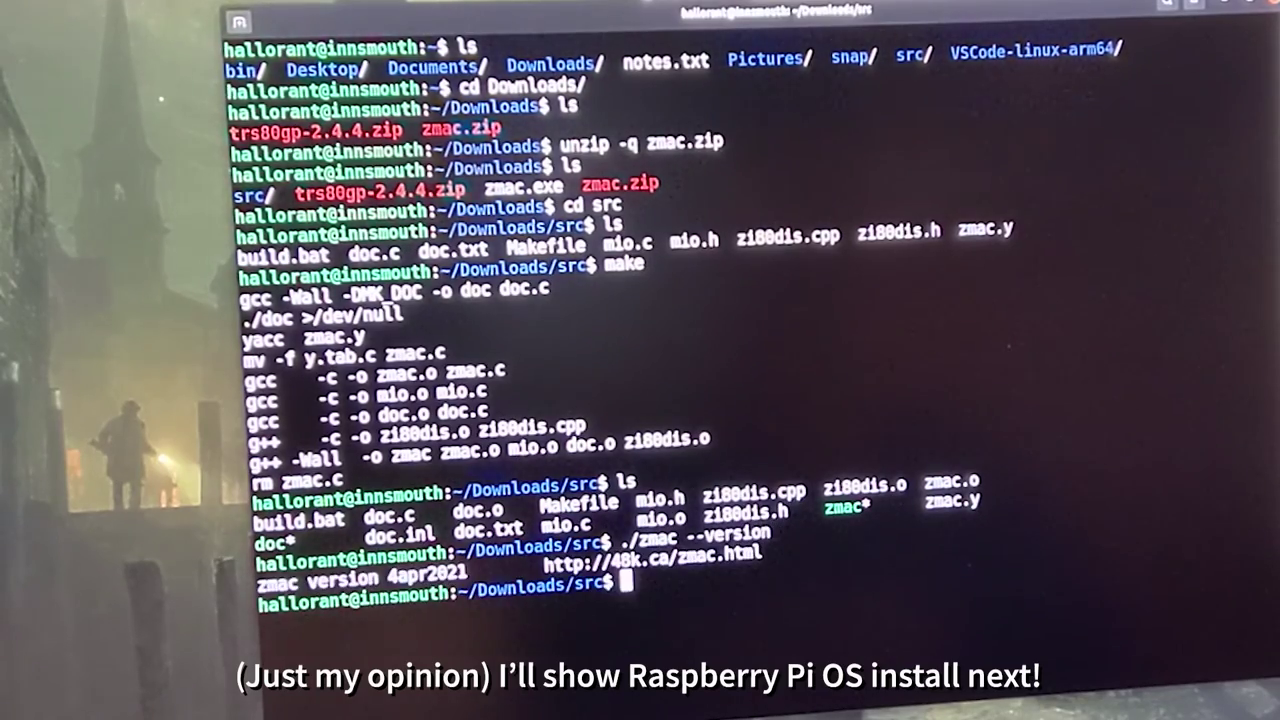
pyautogui.write('mv zm')
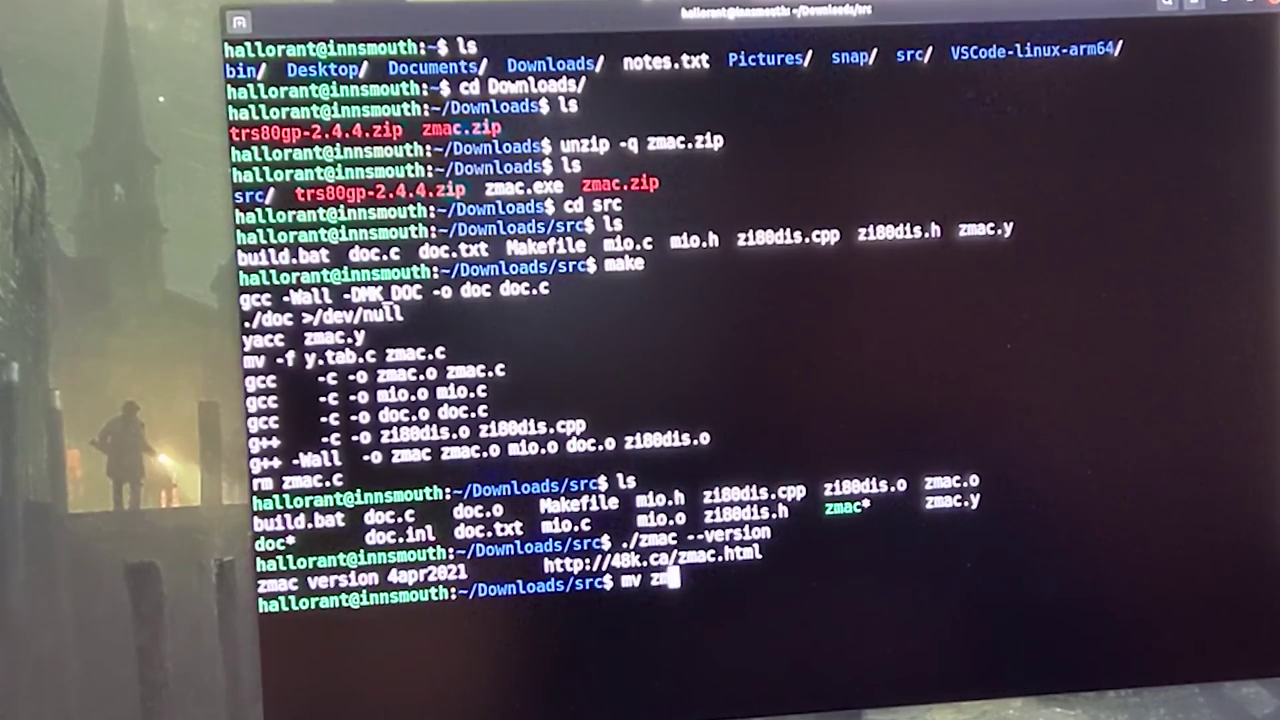
pyautogui.press('BackSpace')
pyautogui.write('./zmac')
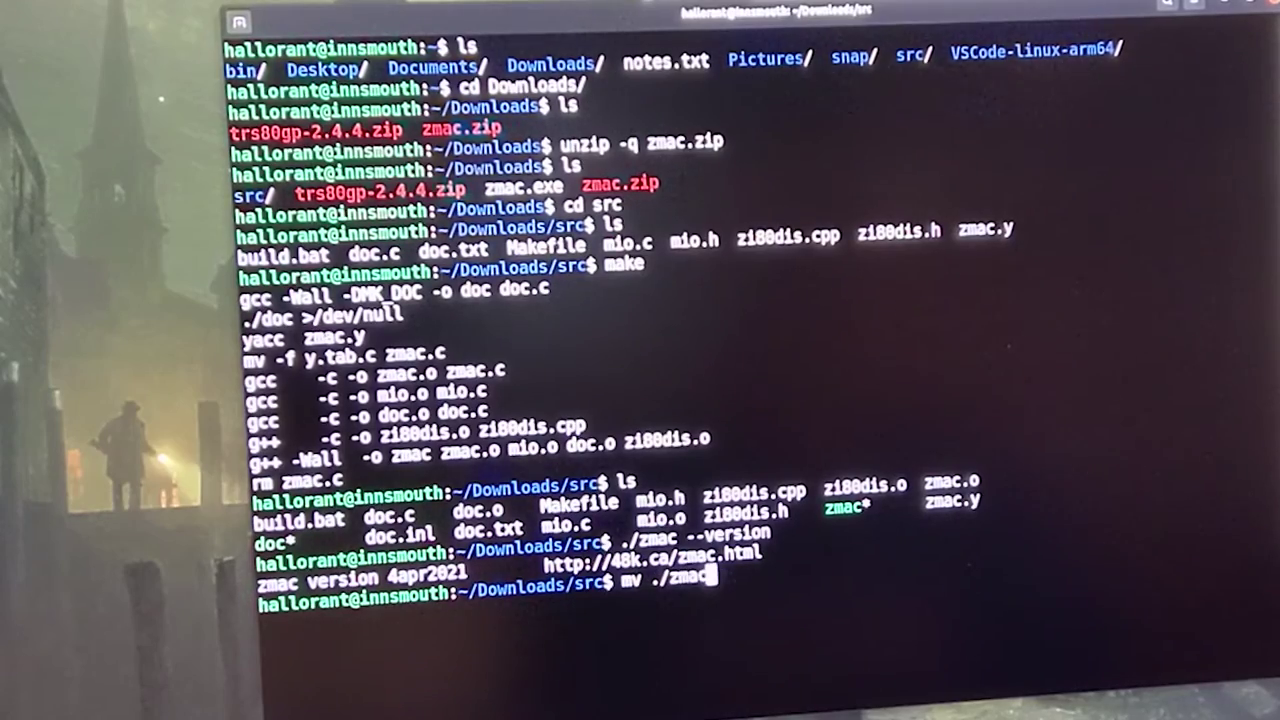
pyautogui.write(' ~/bin')
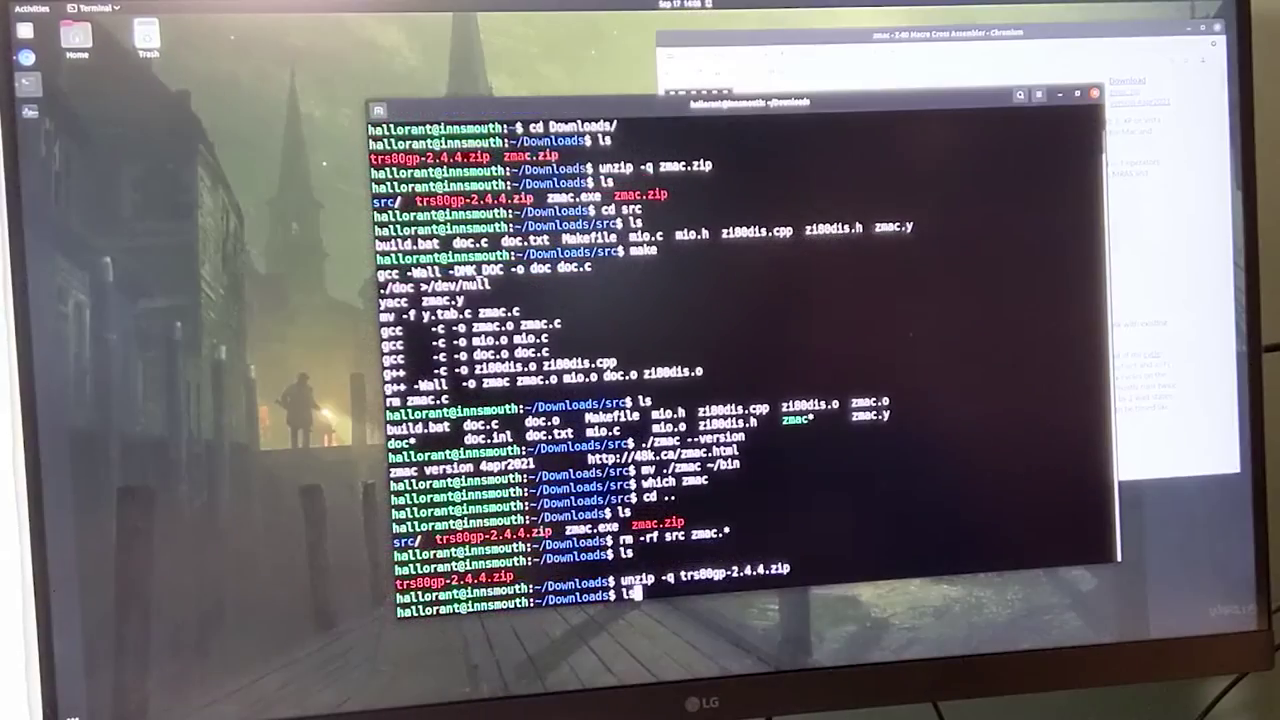
# List the unpacked trs80gp platform folders and confirm the machine is aarch64
pyautogui.press('Return')
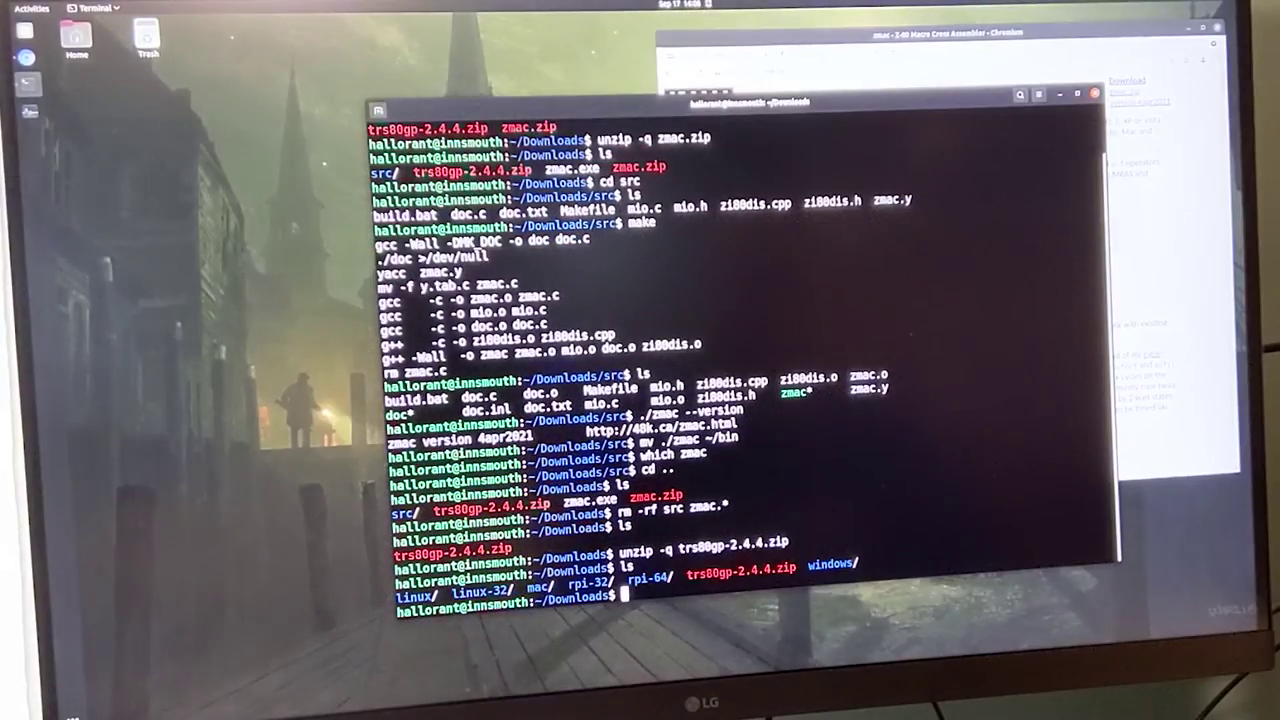
pyautogui.write('arch')
pyautogui.press('Return')
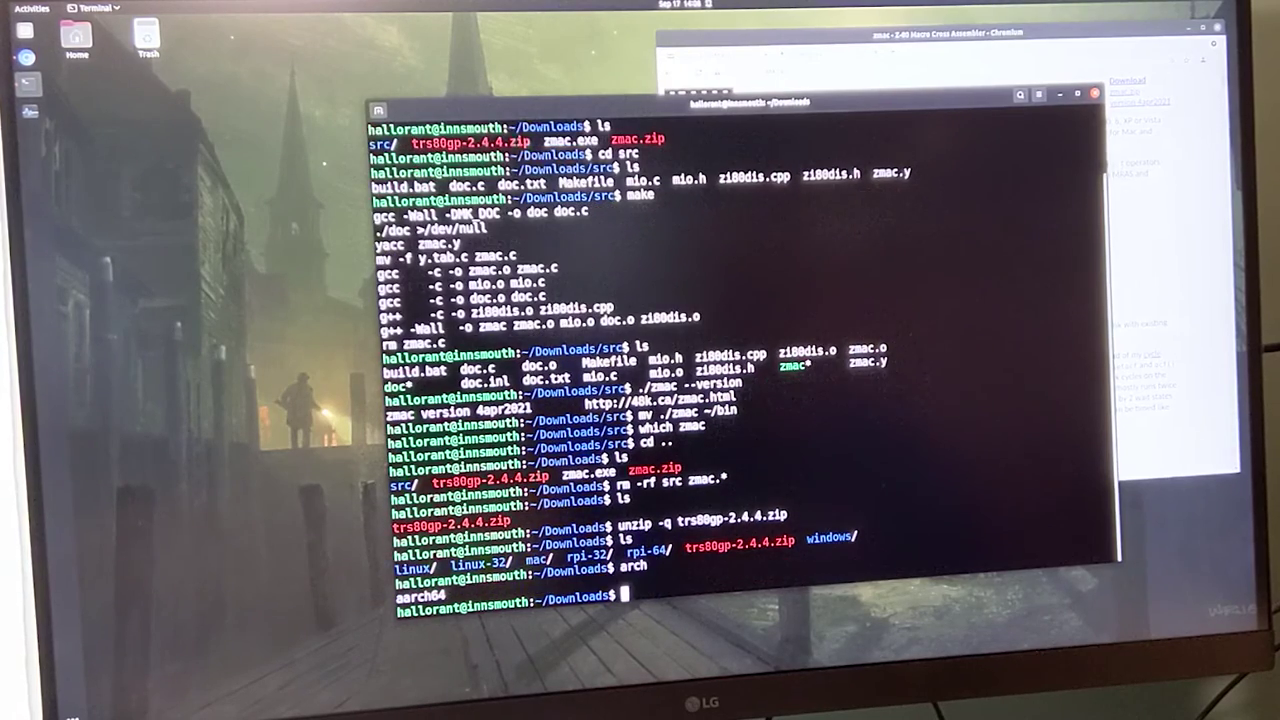
# Move the trs80gp binary from rpi-64 into ~/bin, then list the ~/src folders
pyautogui.write('cd rpi-64')
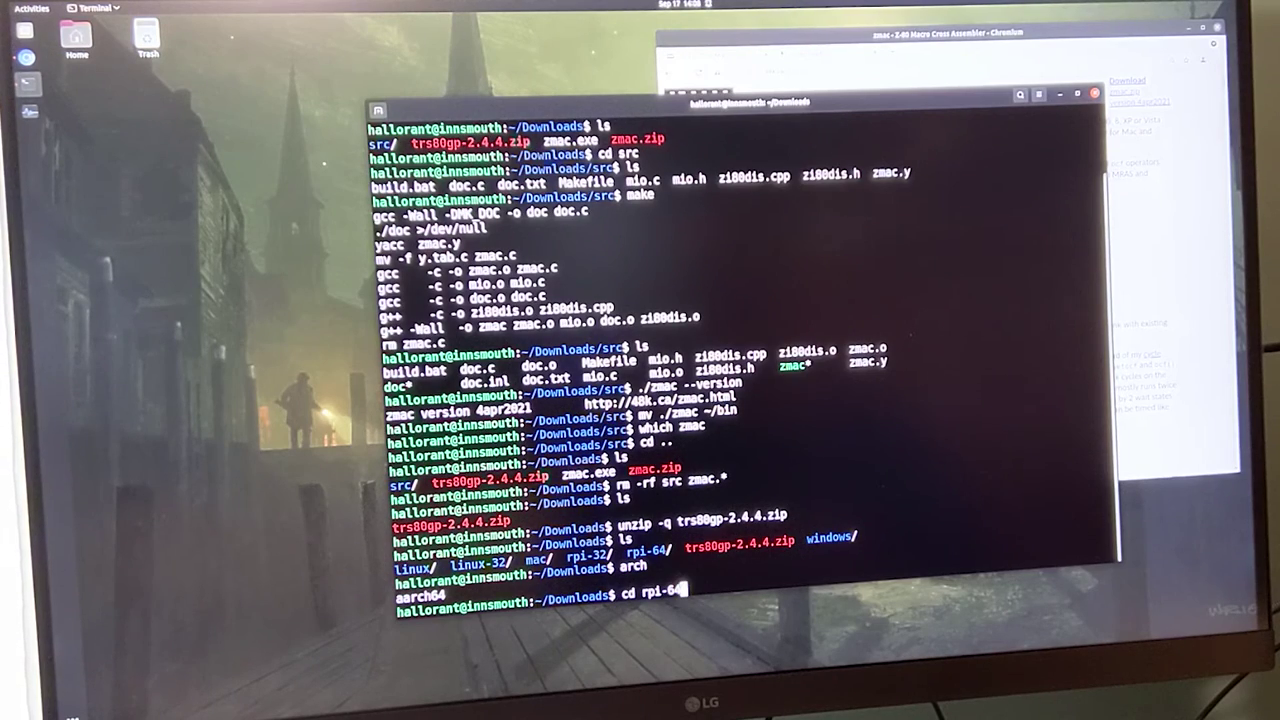
pyautogui.press('Return')
pyautogui.write('ls')
pyautogui.press('Return')
pyautogui.write('mv trs80gp')
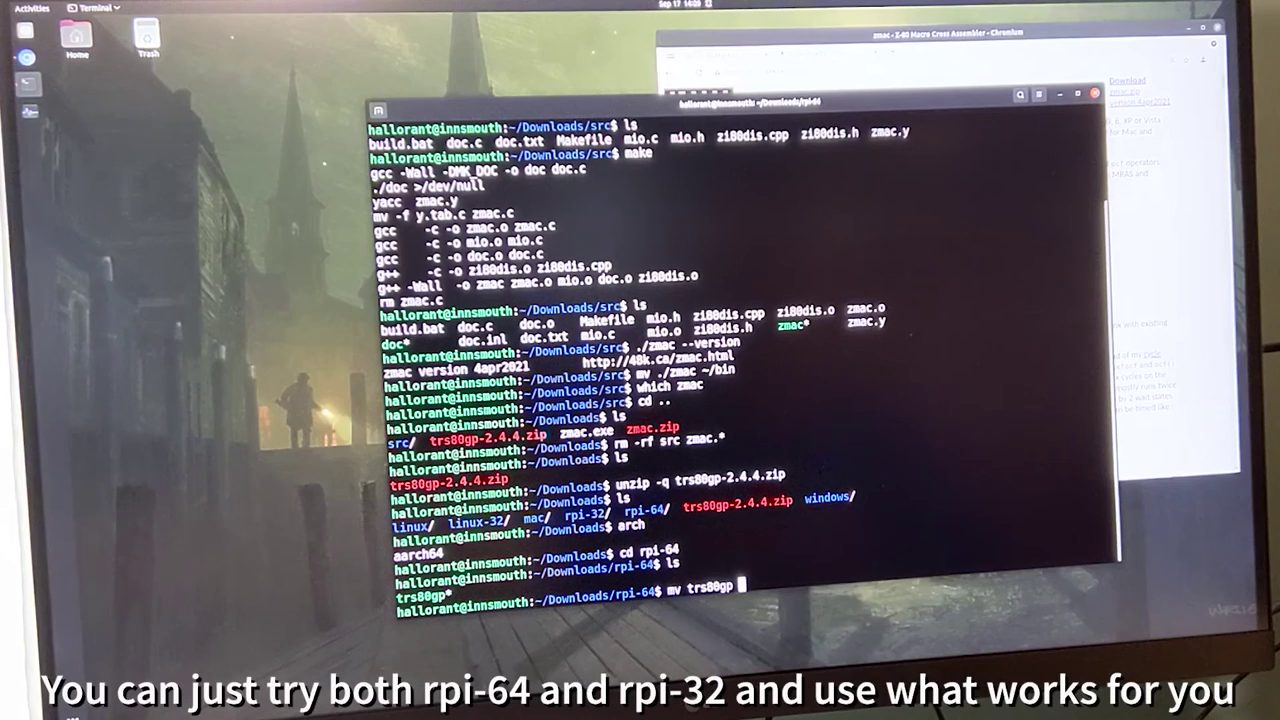
pyautogui.write(' ~/')
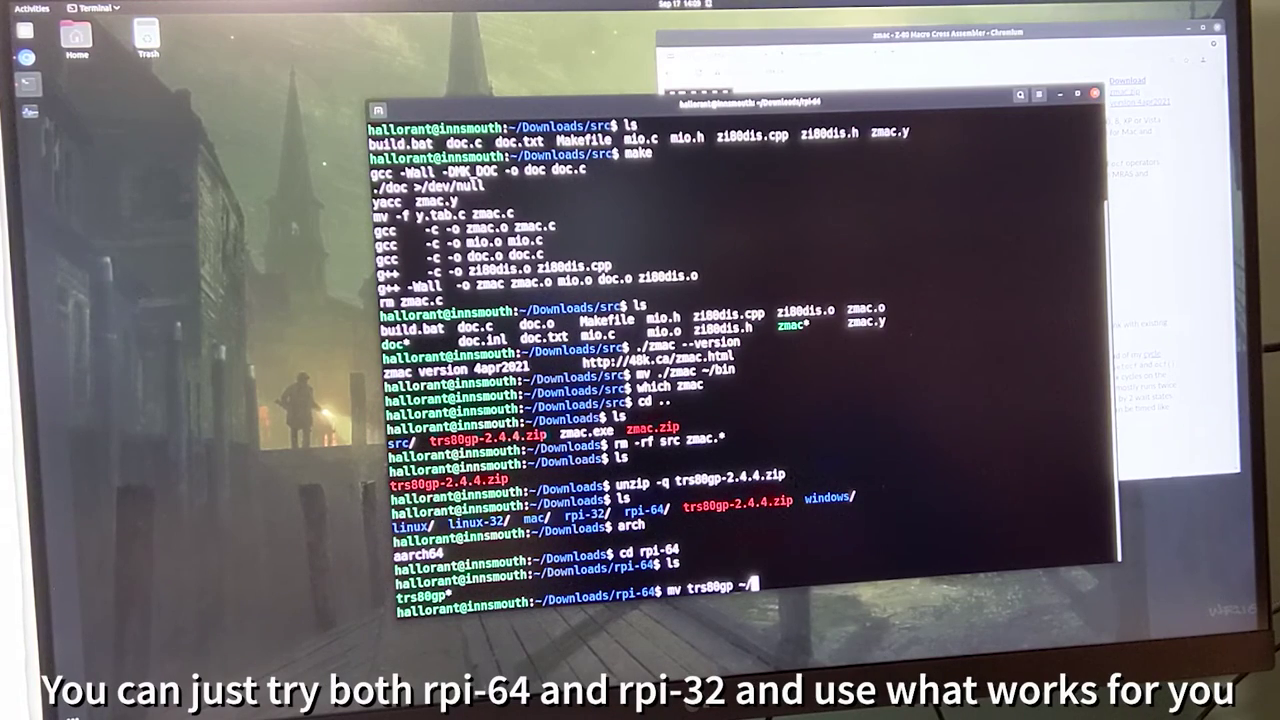
pyautogui.write('bin')
pyautogui.press('Return')
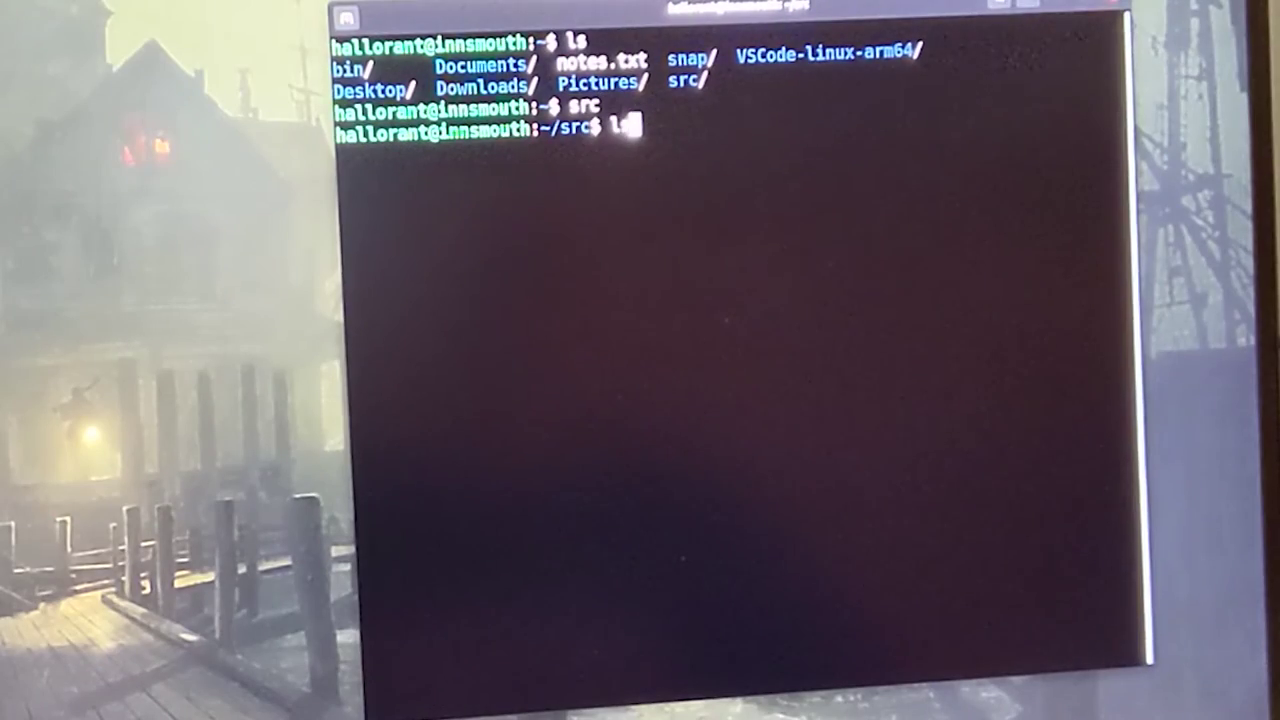
pyautogui.write('s')
pyautogui.press('Return')
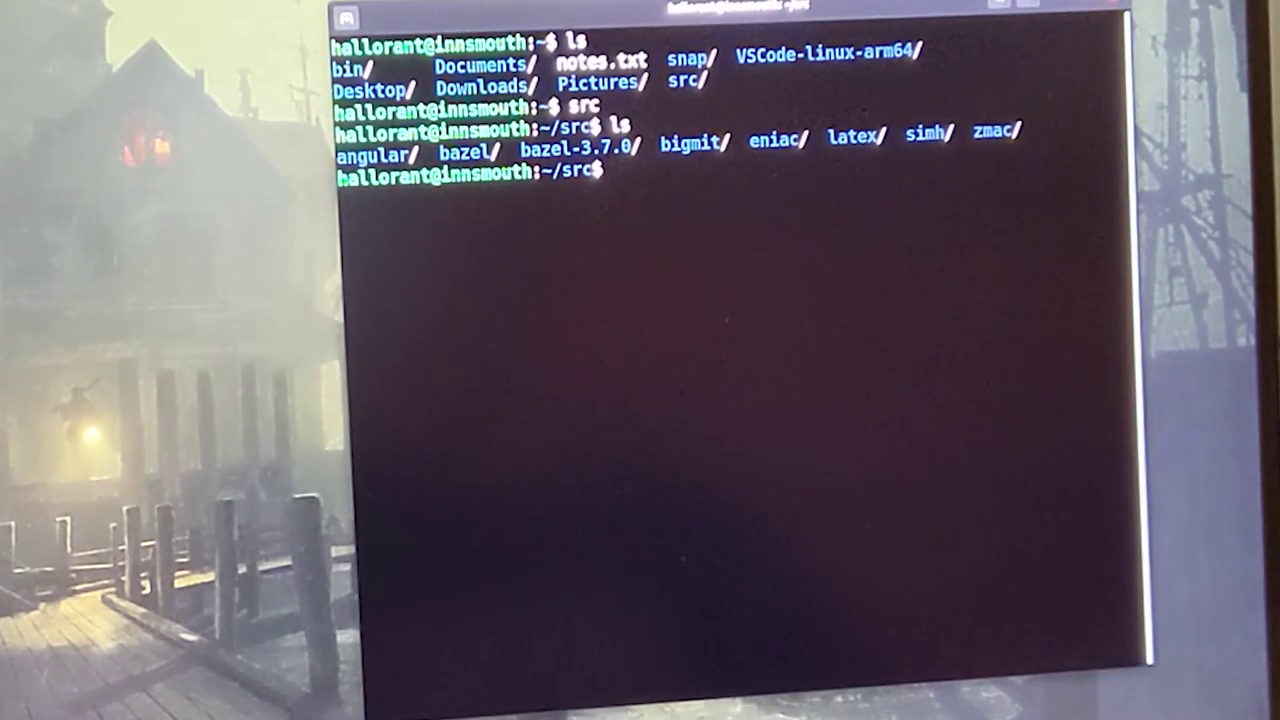
# Confirm zmac 4apr2021 from ~/src, launch trs80gp -m4, and run dir at TRSDOS Ready
pyautogui.write('zmac ')
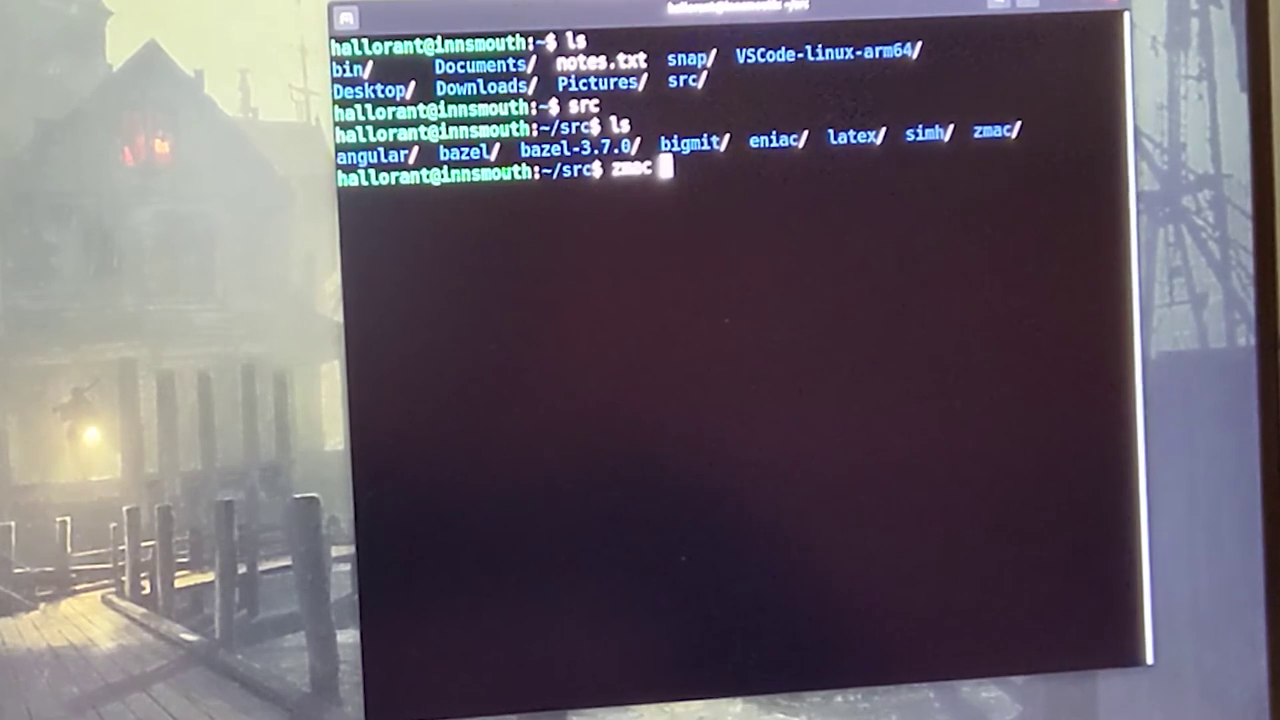
pyautogui.write('--version')
pyautogui.press('Return')
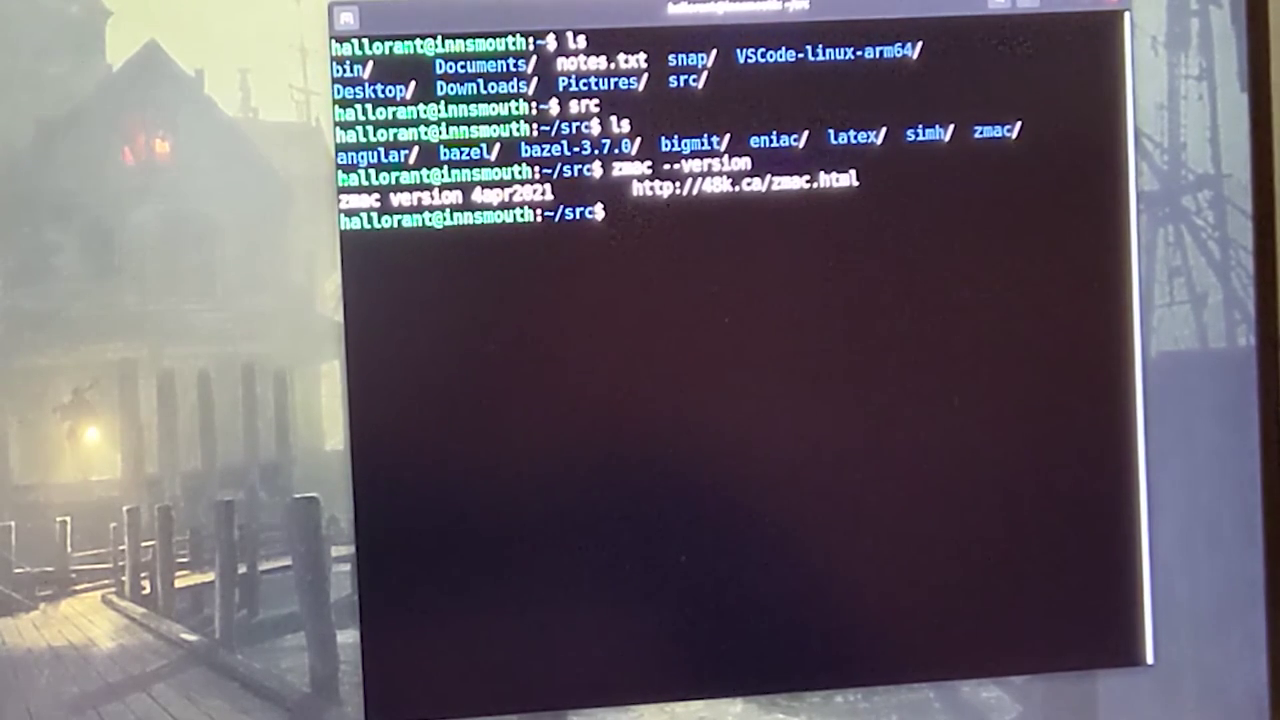
pyautogui.write('trs80gp')
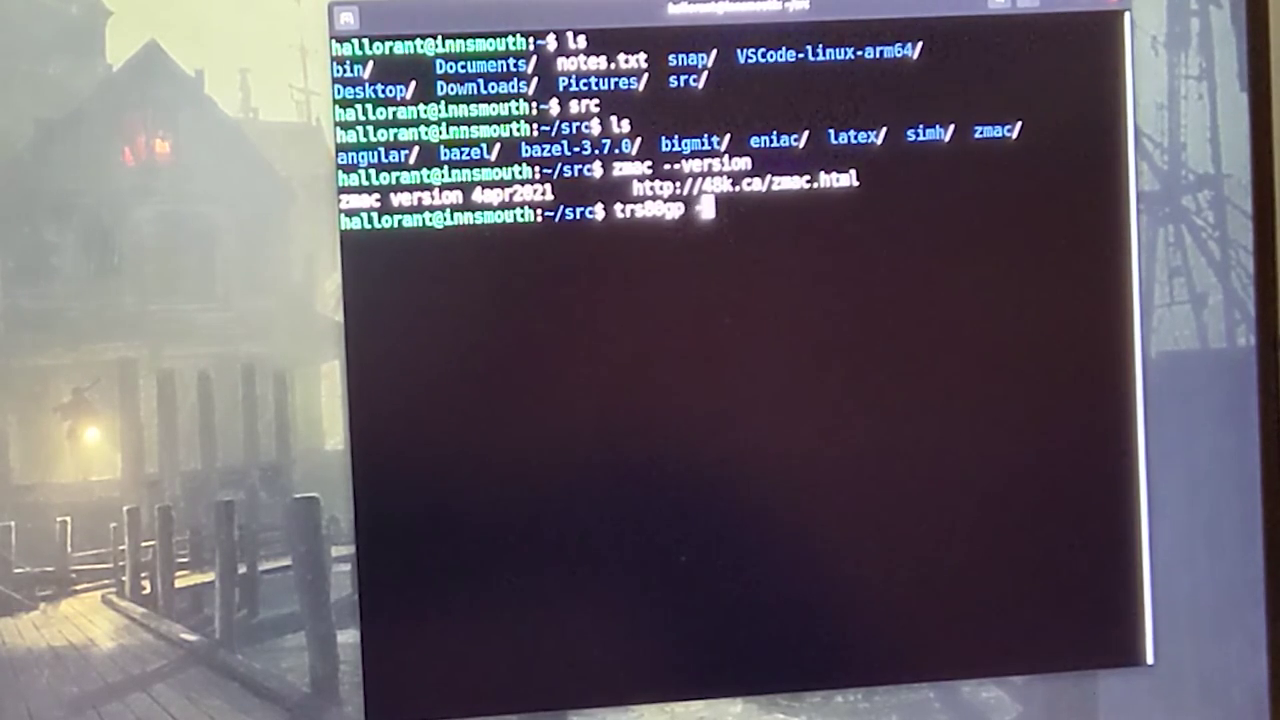
pyautogui.write('-m4')
pyautogui.press('Return')
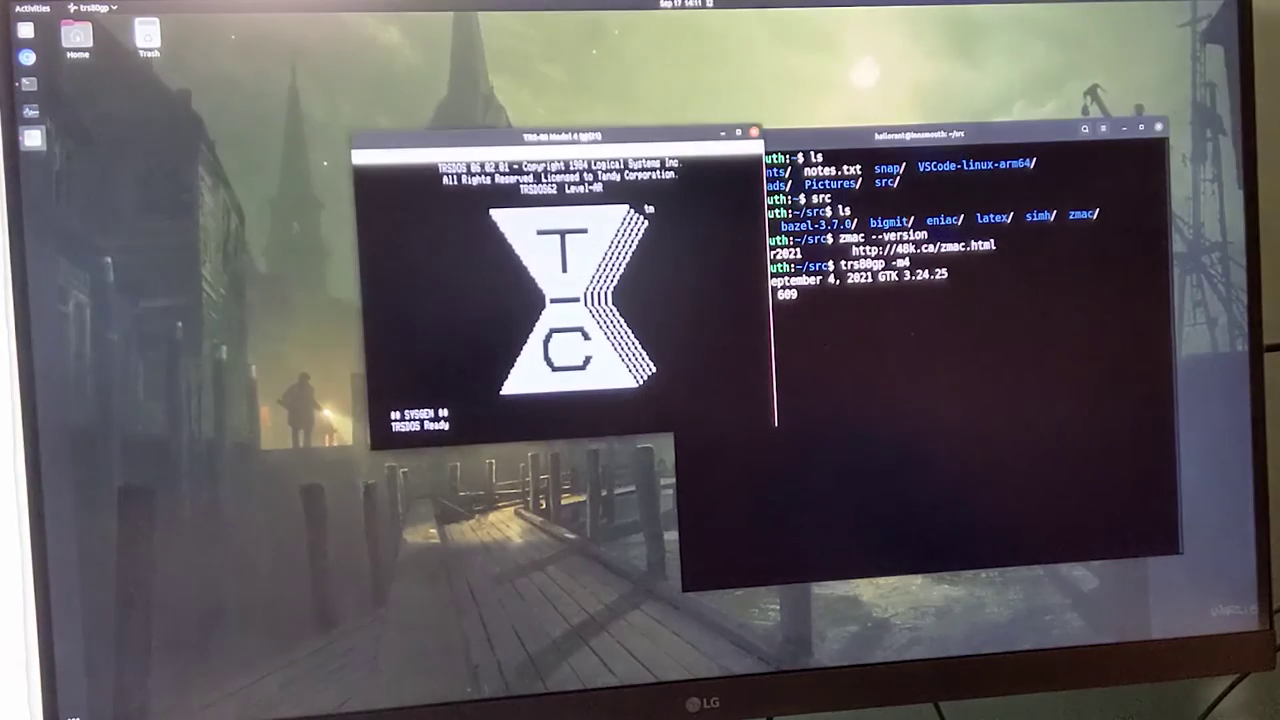
pyautogui.write('dir')
pyautogui.press('Return')
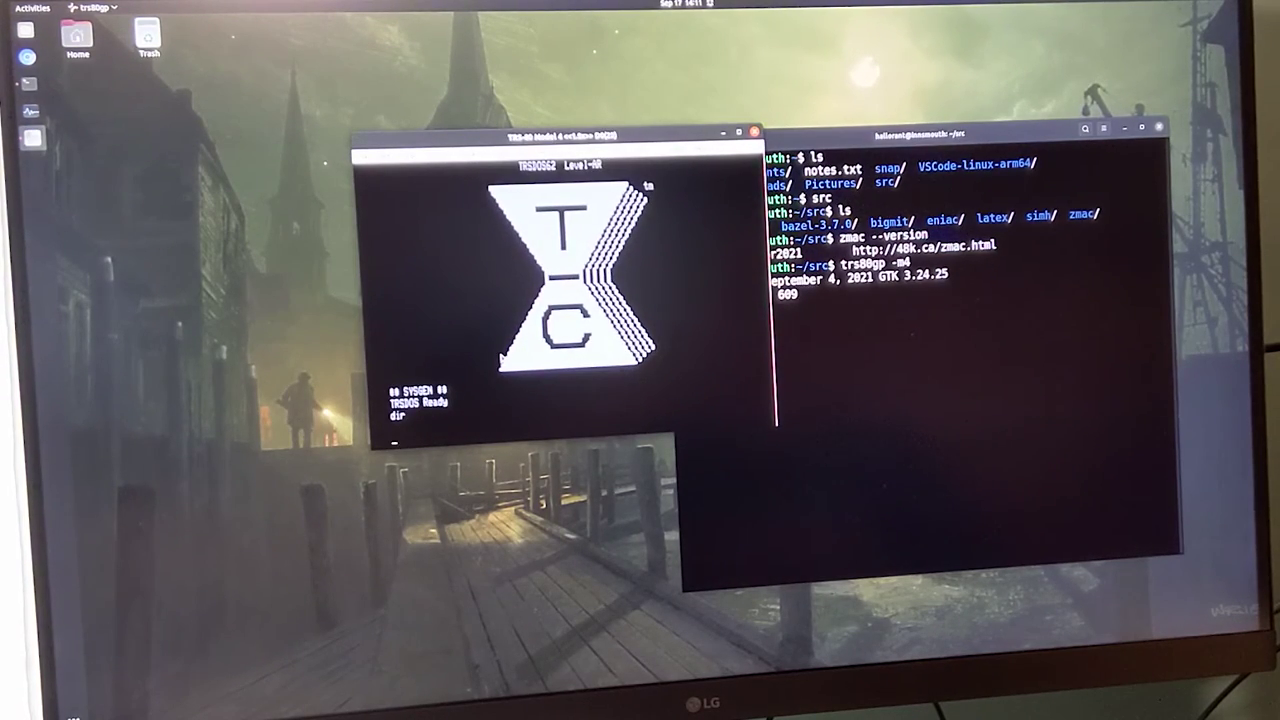